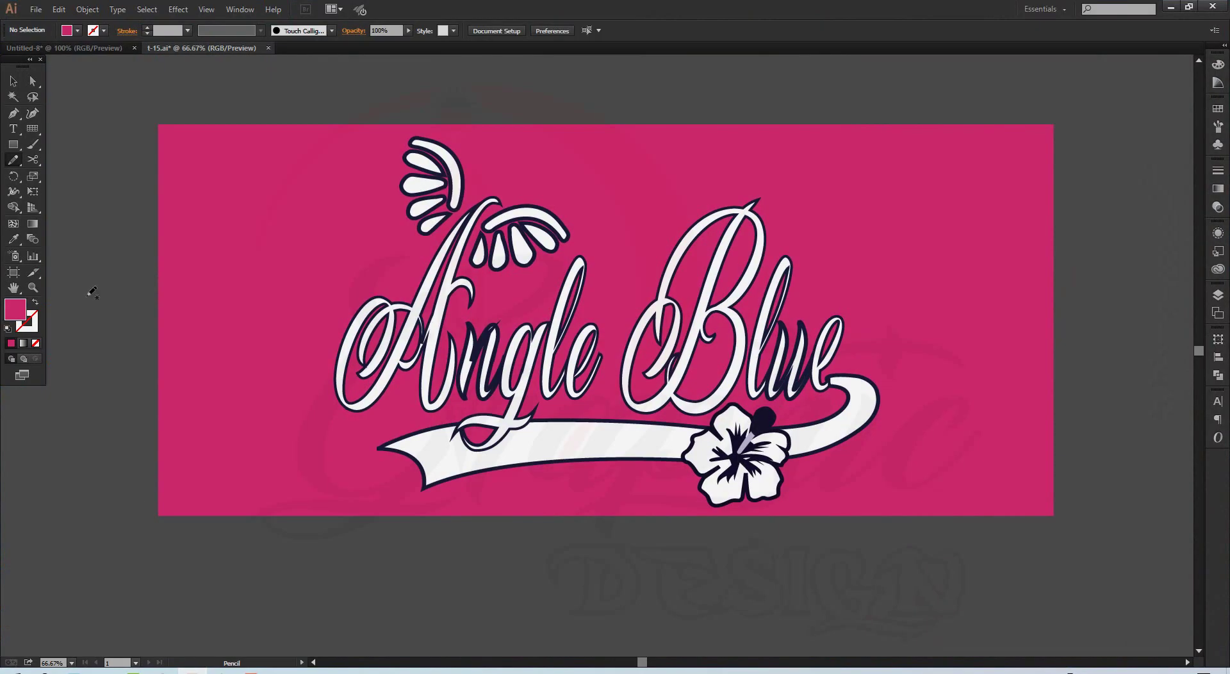
Create a new document with Width 12 in, Height 18 in and RGB colour mode.
left_click(36, 9)
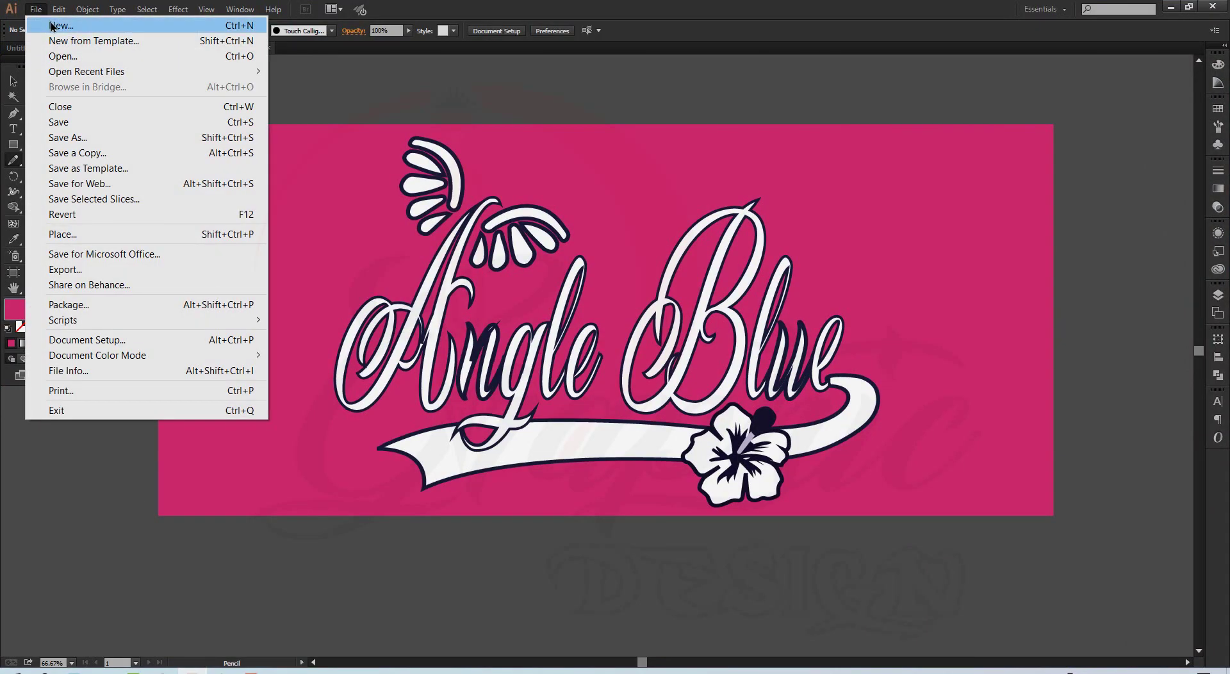
left_click(54, 26)
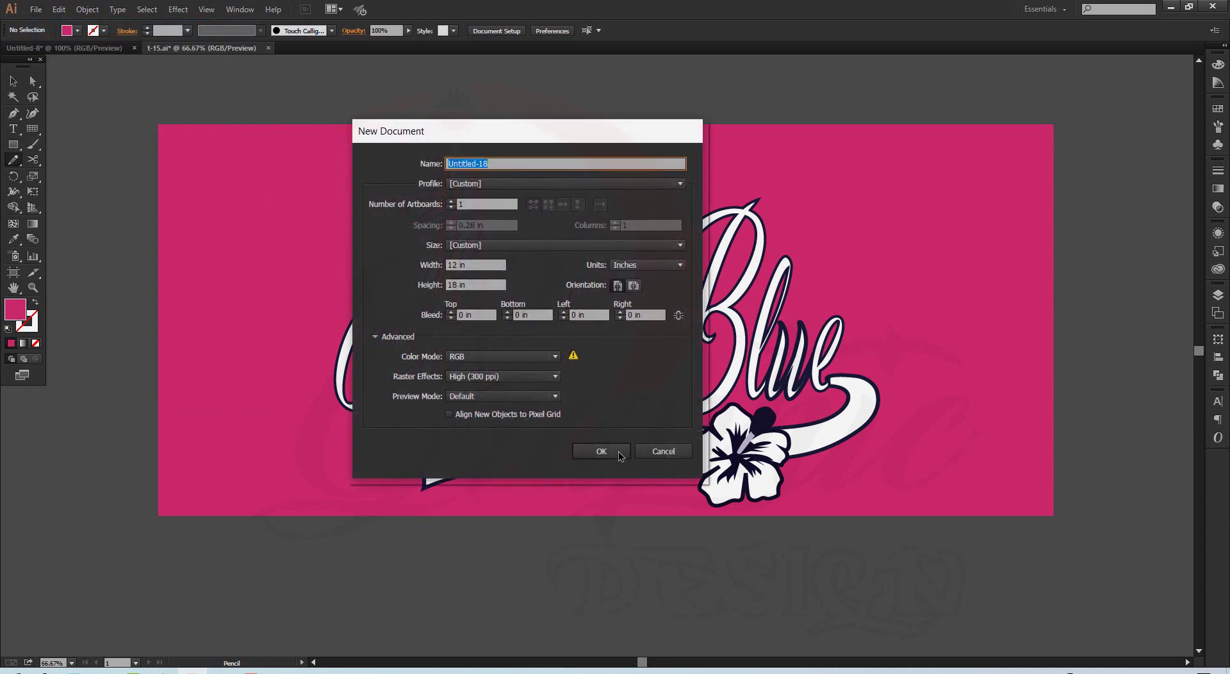
left_click(618, 452)
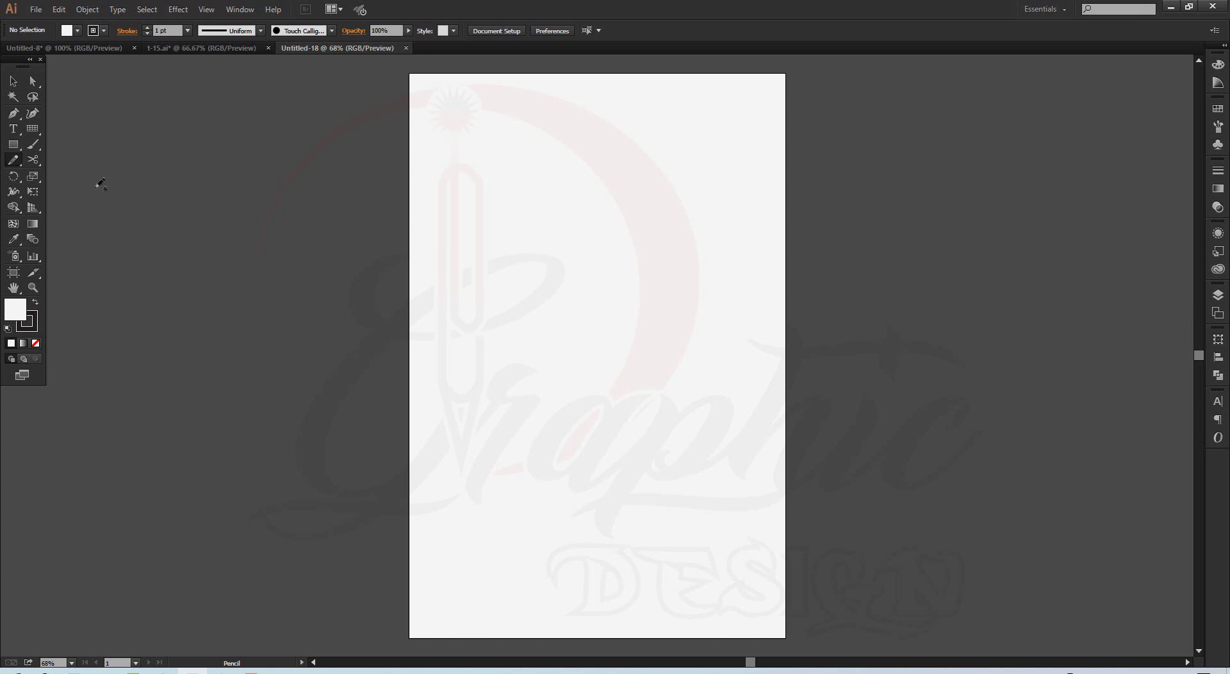
Pick the Selection tool and pan the view to an empty area of the pasteboard.
left_click(15, 81)
left_click_drag(247, 346, 955, 345)
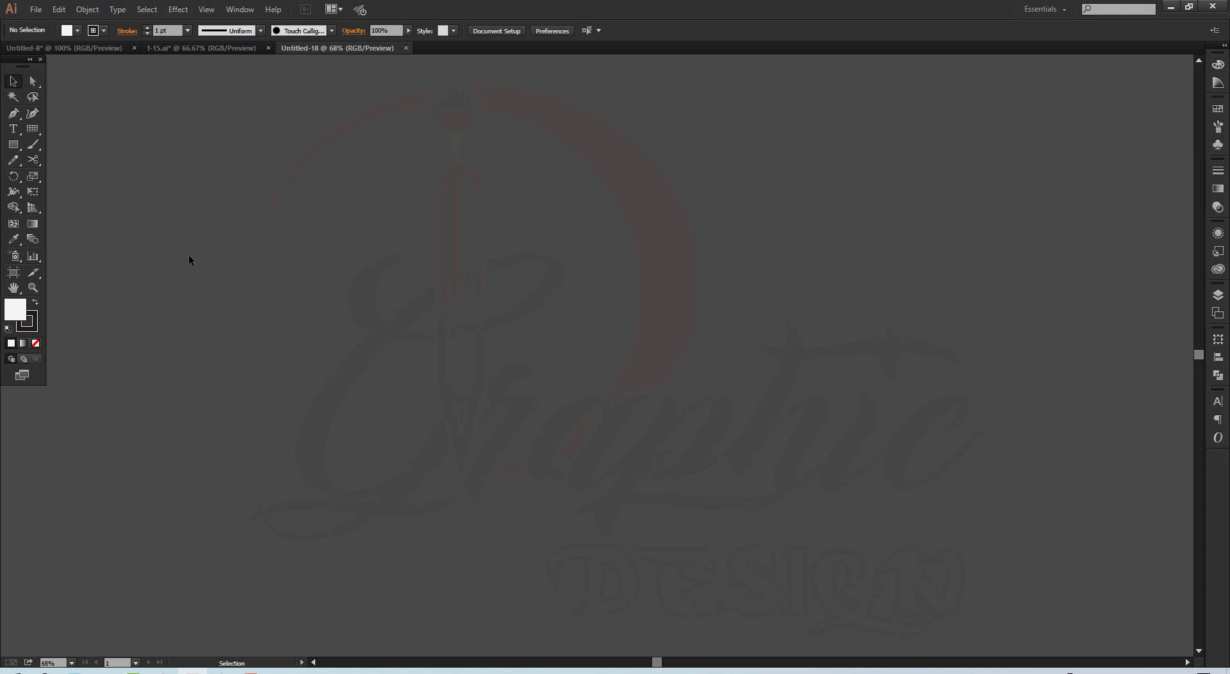
Draw a freehand S-shaped curve across the canvas with the Pencil tool.
left_click(13, 160)
mouse_move(284, 396)
left_mouse_down()
mouse_move(363, 332)
mouse_move(573, 377)
left_mouse_up()
left_click_drag(576, 373, 559, 360)
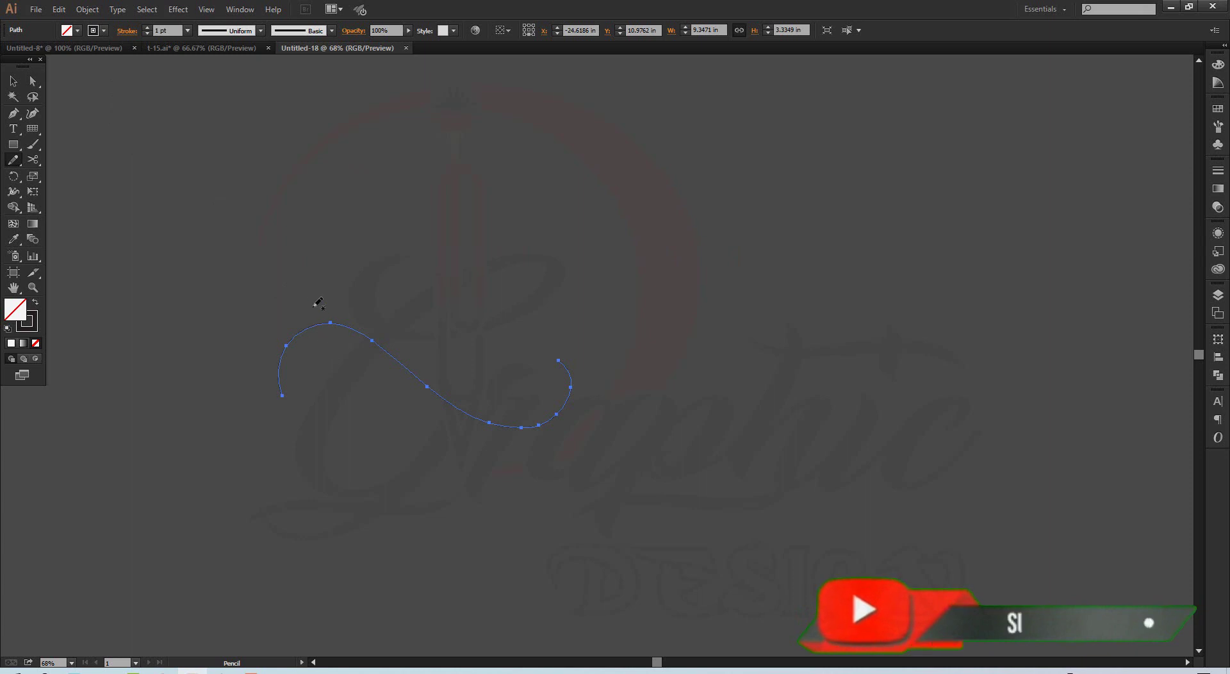
left_click(77, 30)
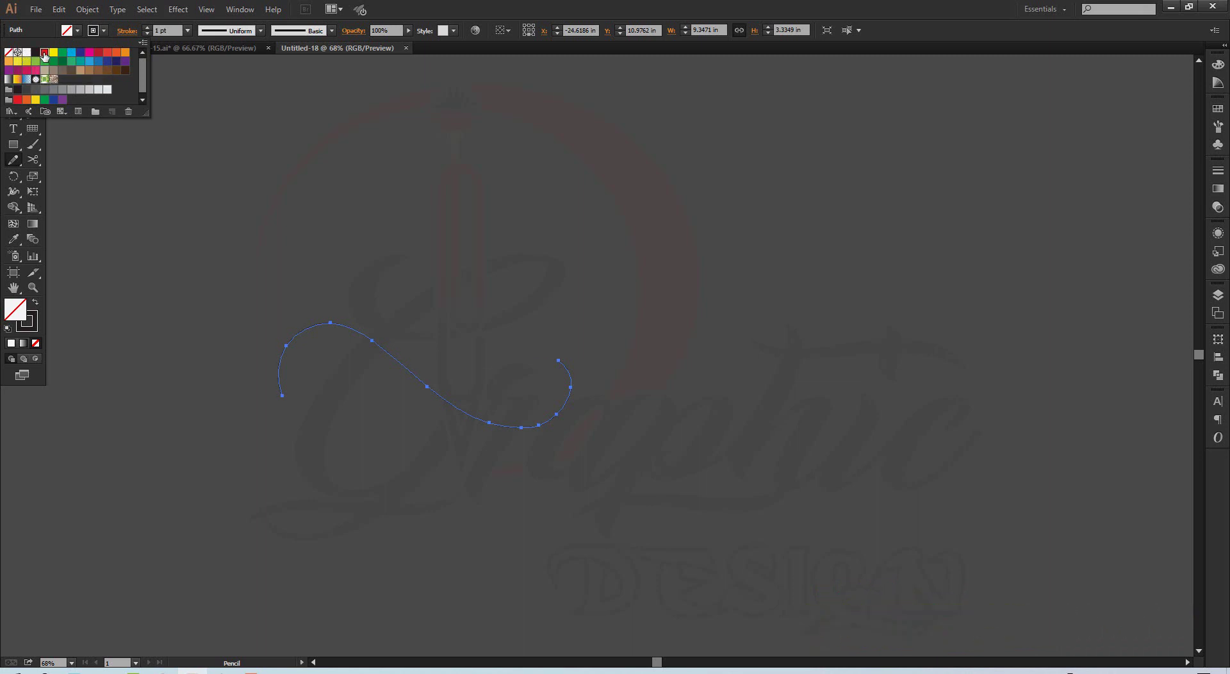
left_click(42, 54)
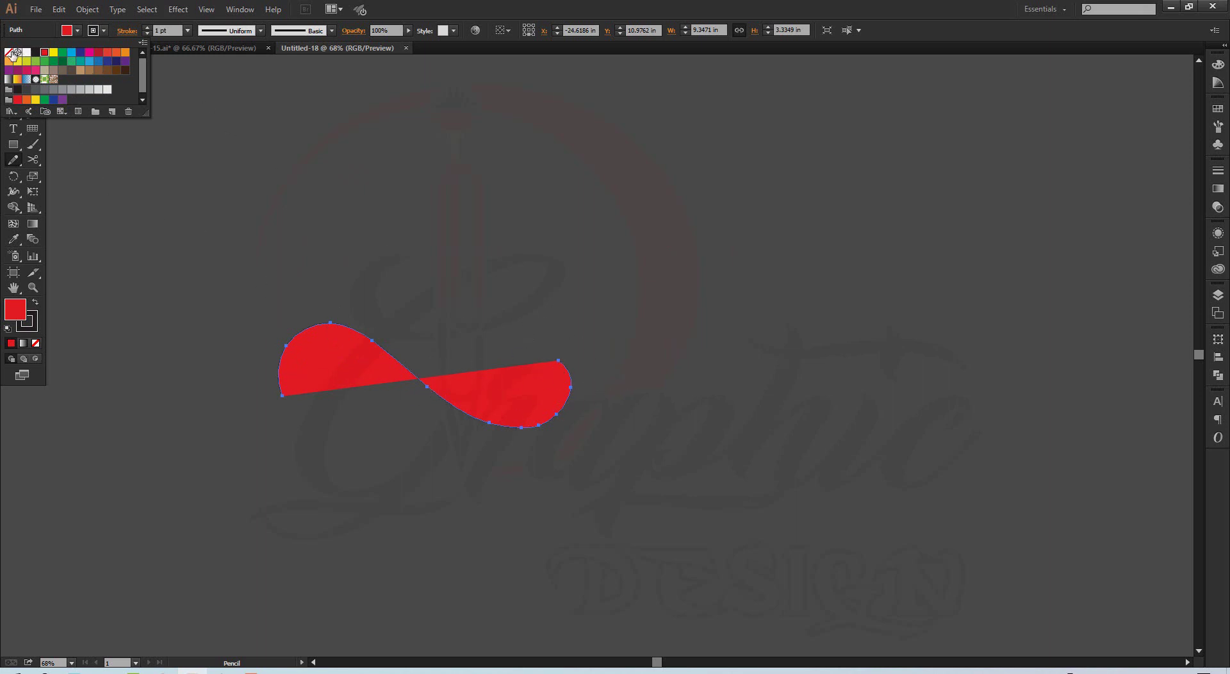
left_click(9, 52)
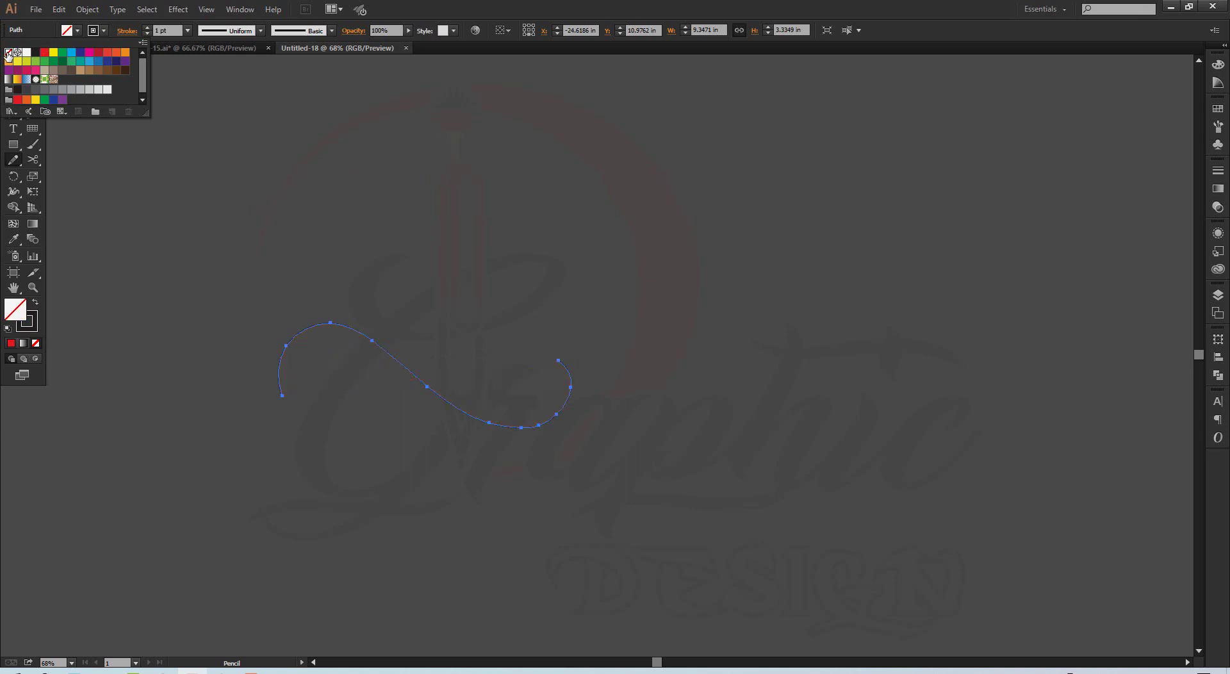
left_click(230, 118)
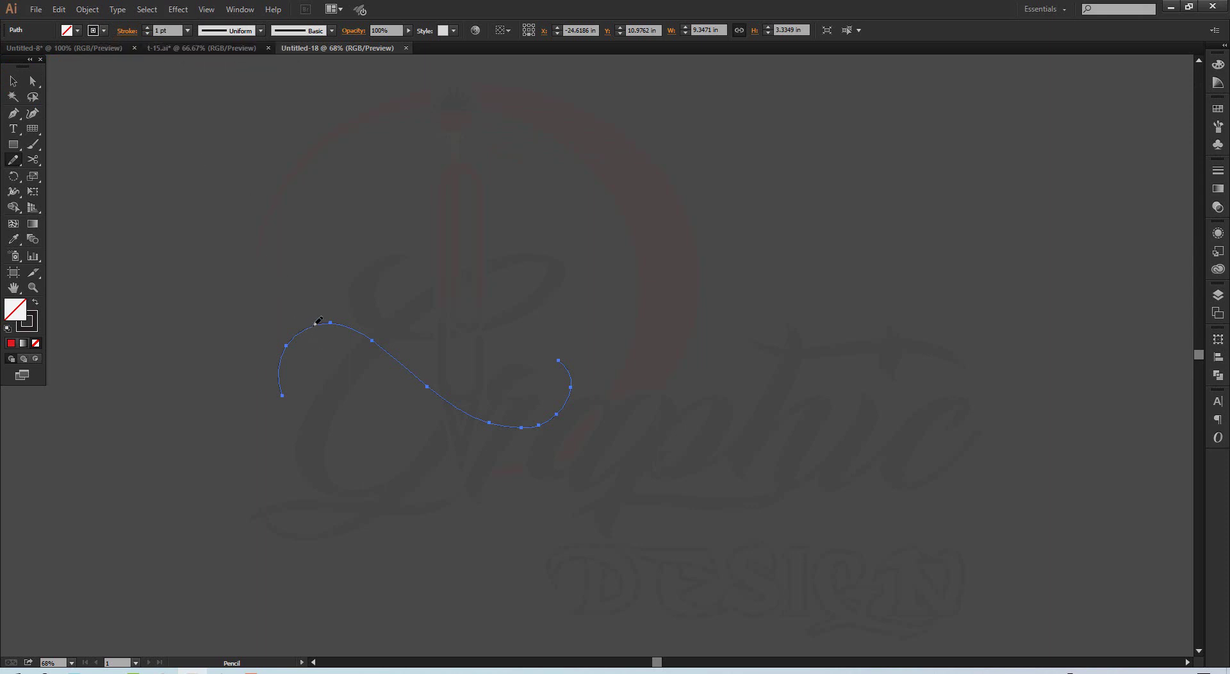
Set the curve's stroke to 10 pt and draw a long horizontal line above it.
left_click(188, 31)
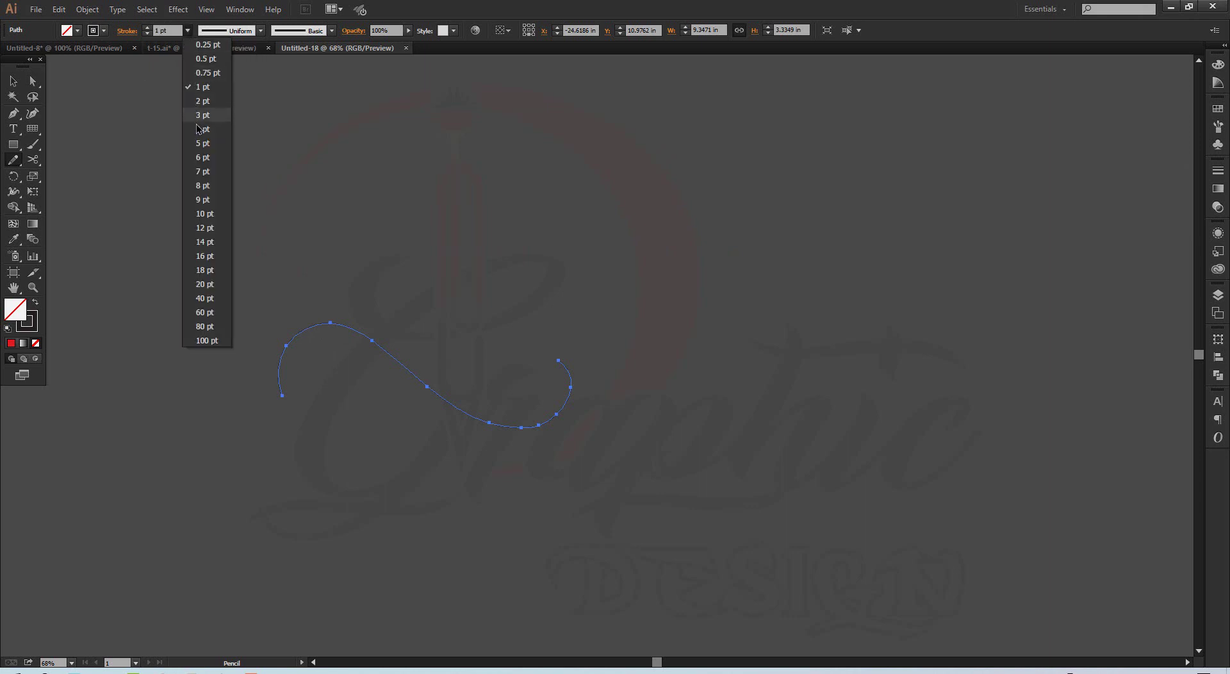
left_click(203, 216)
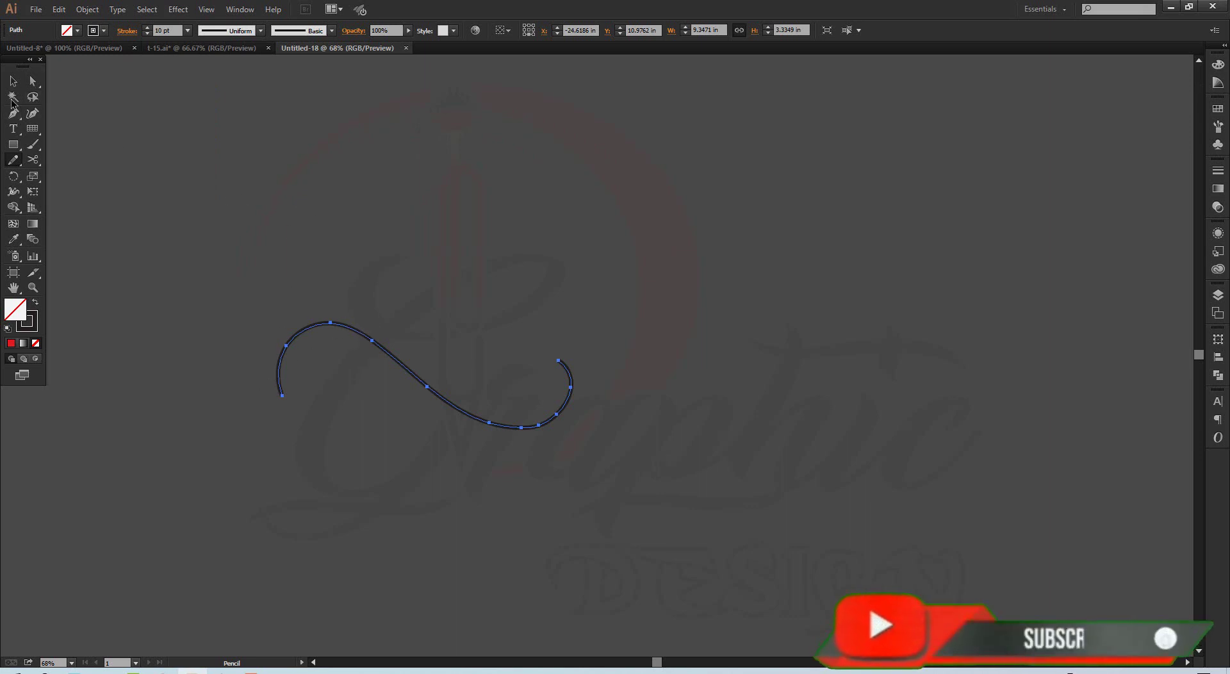
left_click(33, 129)
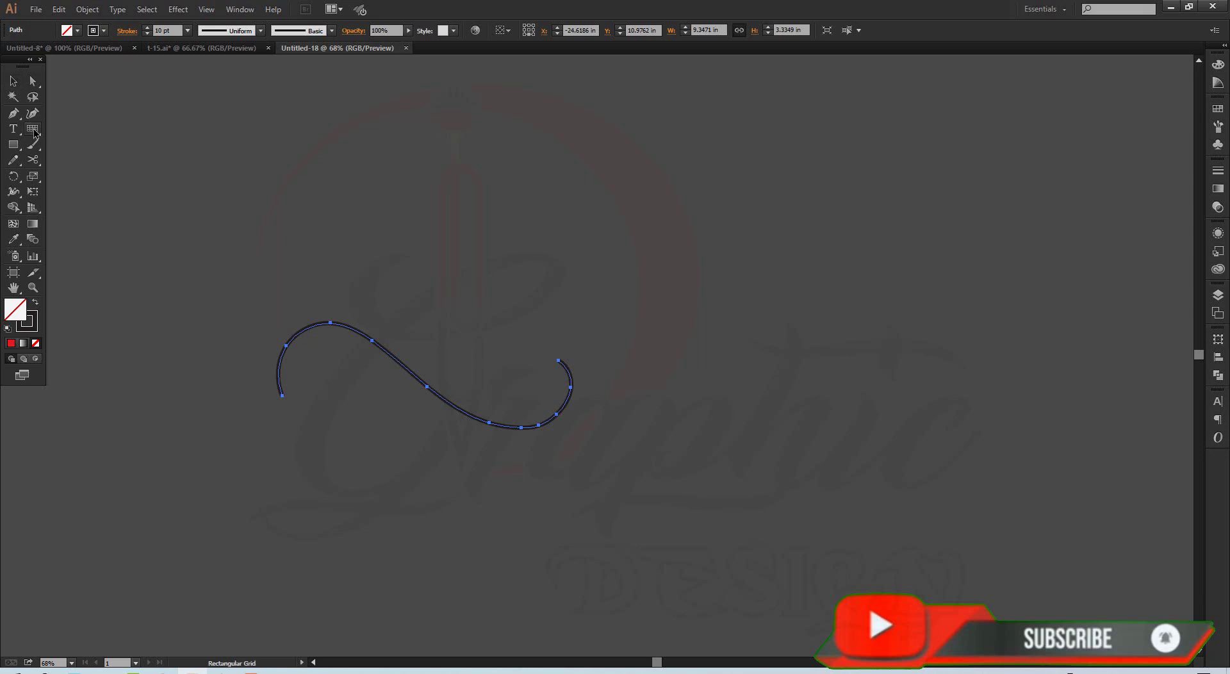
left_click(59, 130)
left_click_drag(156, 141, 694, 140)
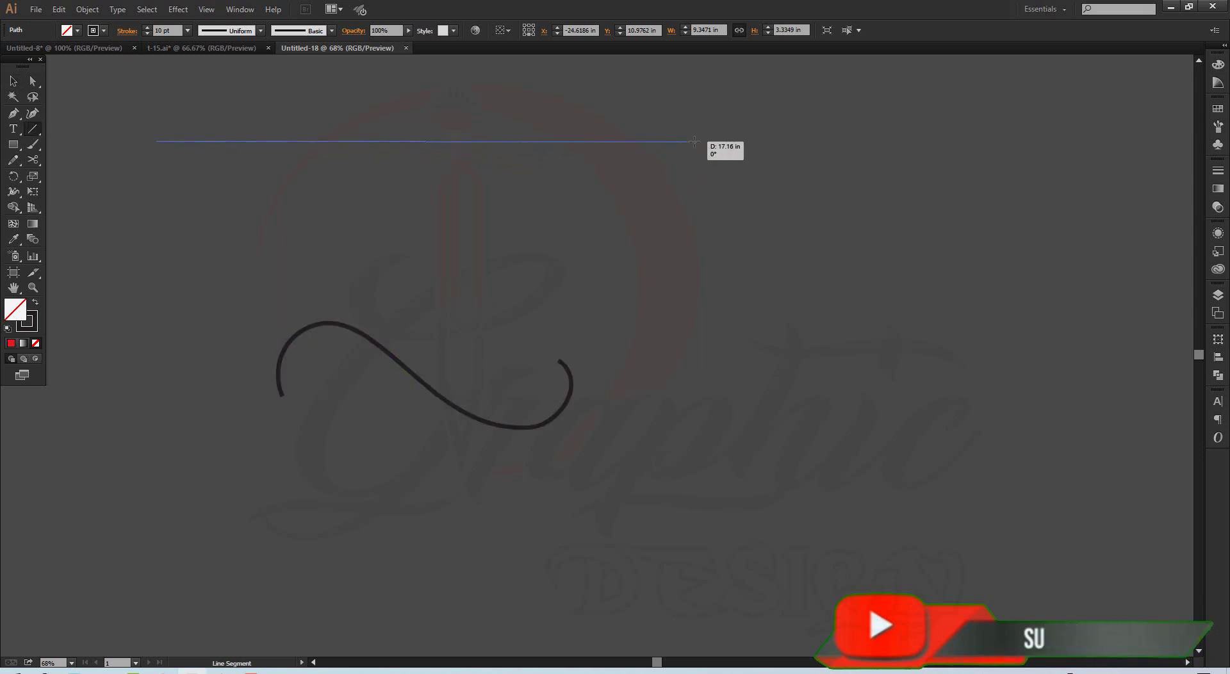
With the Selection tool, select the horizontal line, then select the curve instead.
key("v")
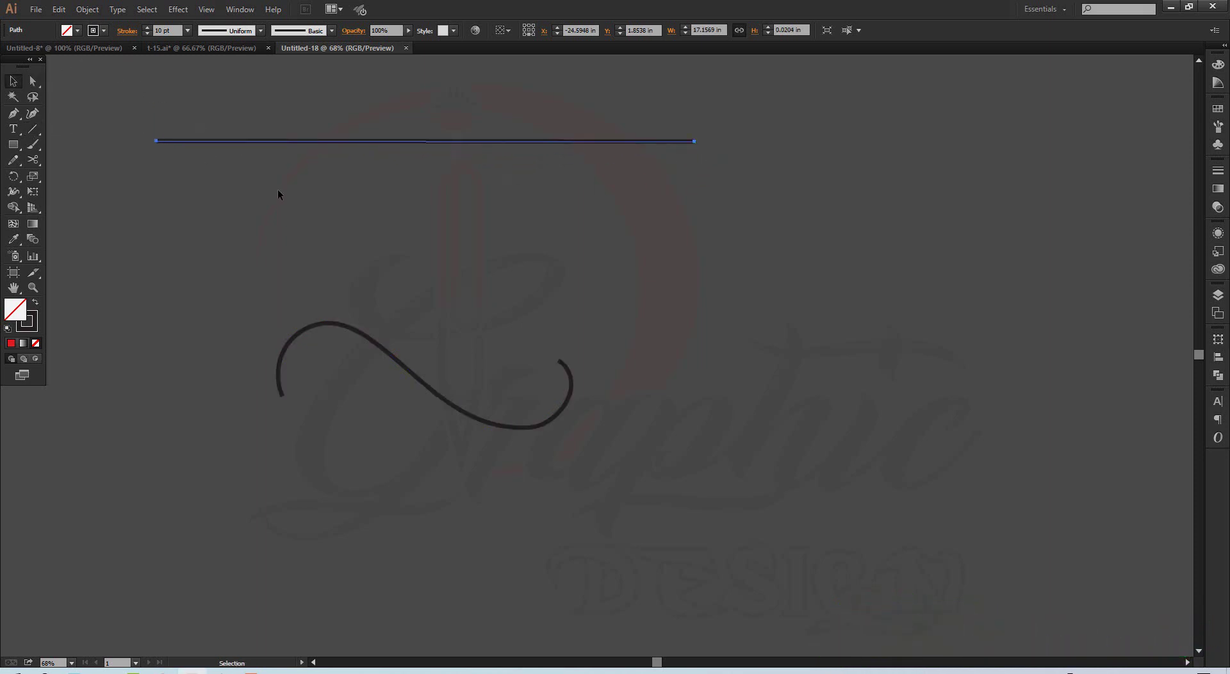
left_click(292, 177)
left_click(306, 151)
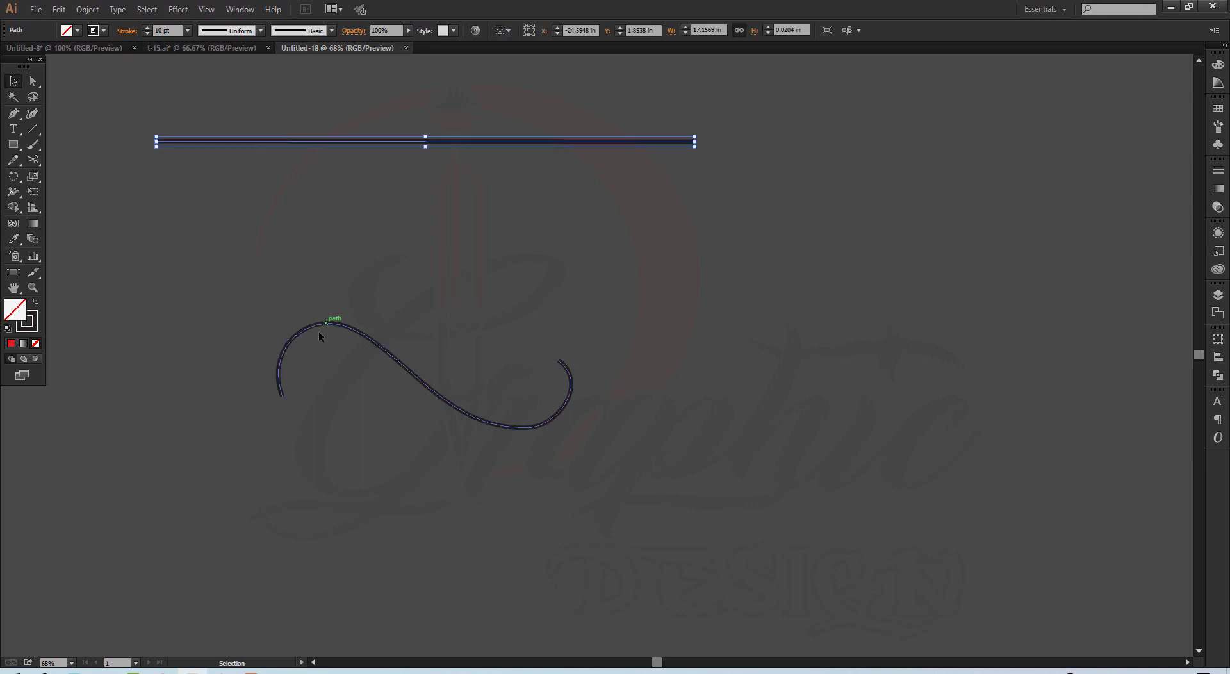
left_click_drag(328, 352, 325, 353)
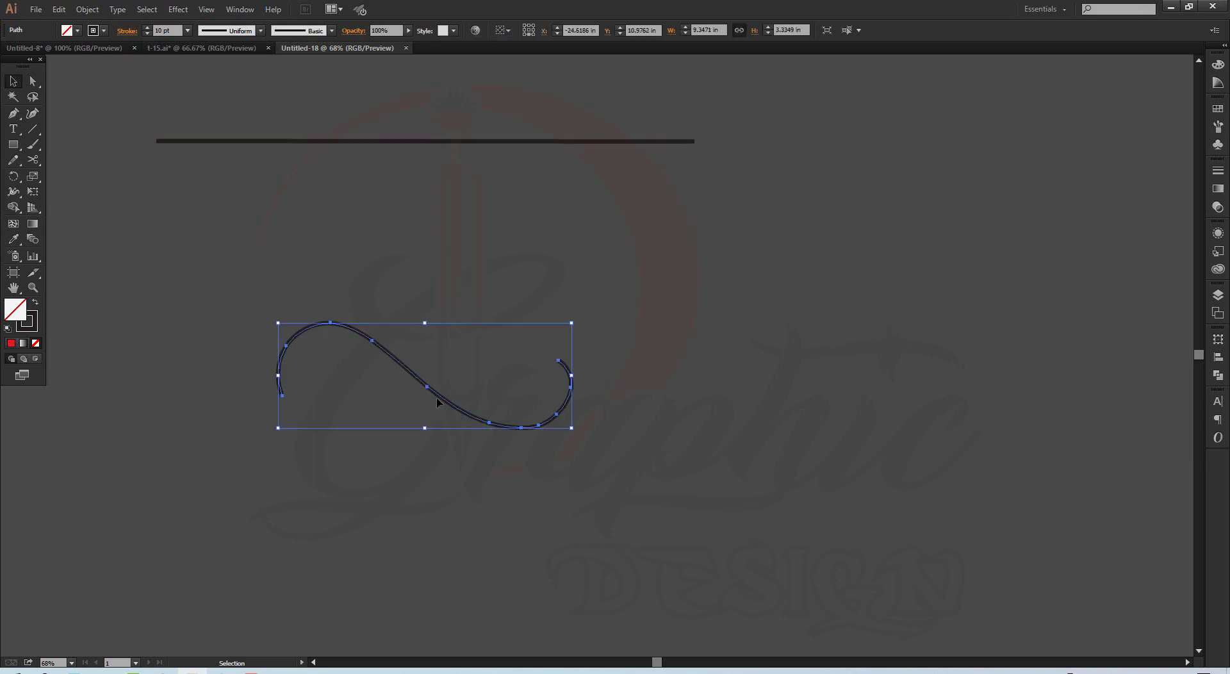
Try a thick-middle and then a tapered width profile on the horizontal line.
left_click(268, 168)
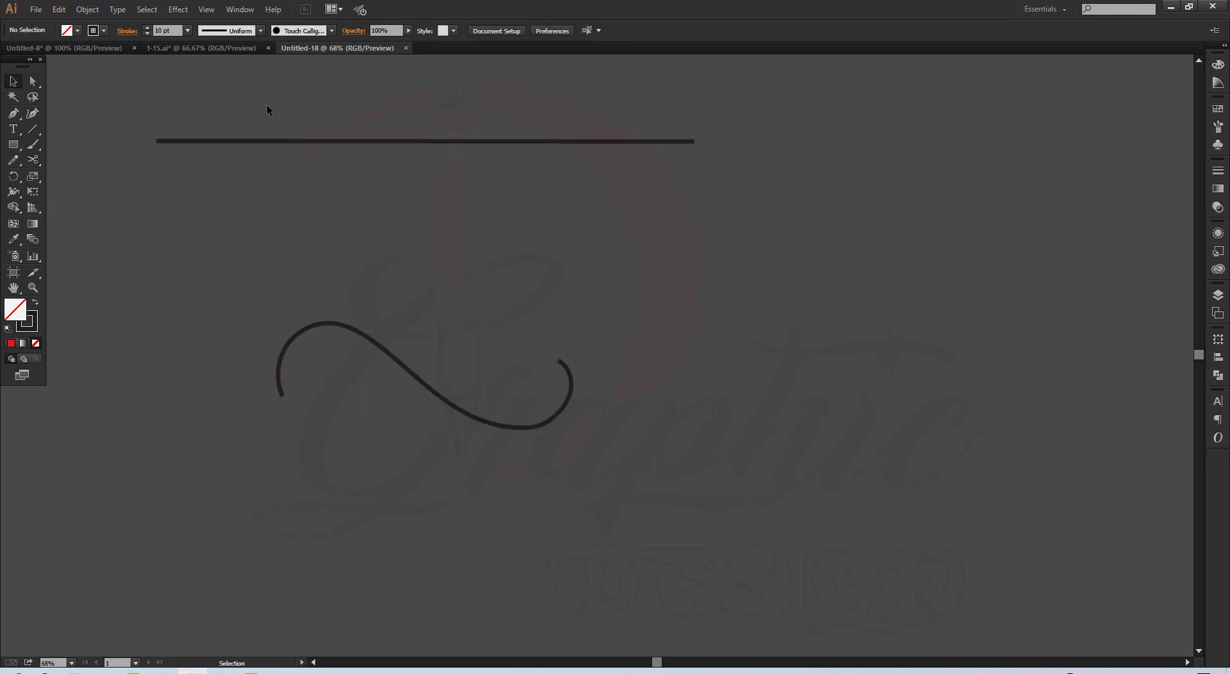
left_click_drag(285, 162, 285, 162)
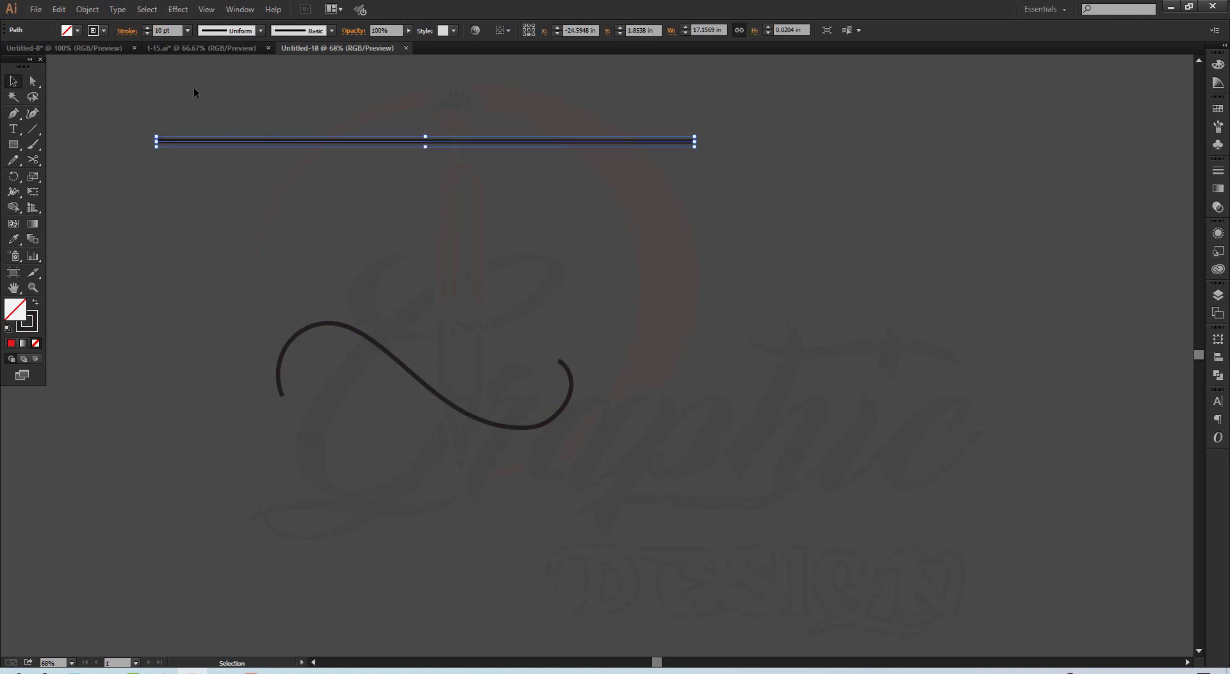
left_click(260, 31)
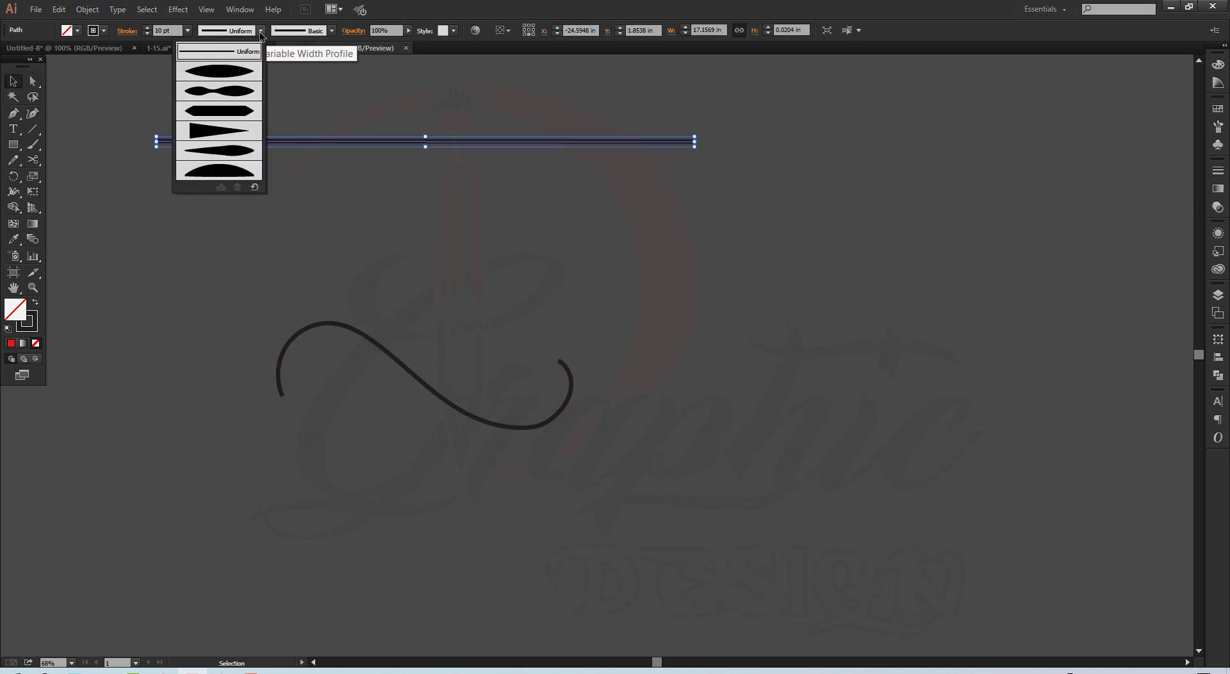
left_click(230, 72)
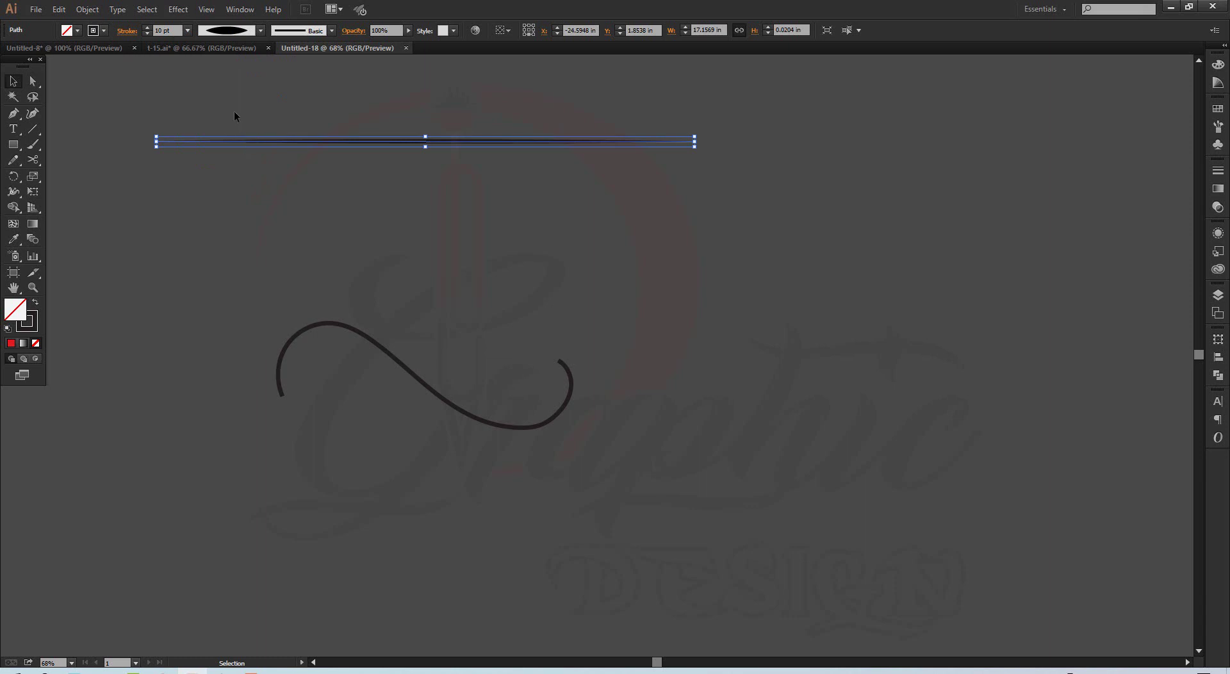
left_click(236, 192)
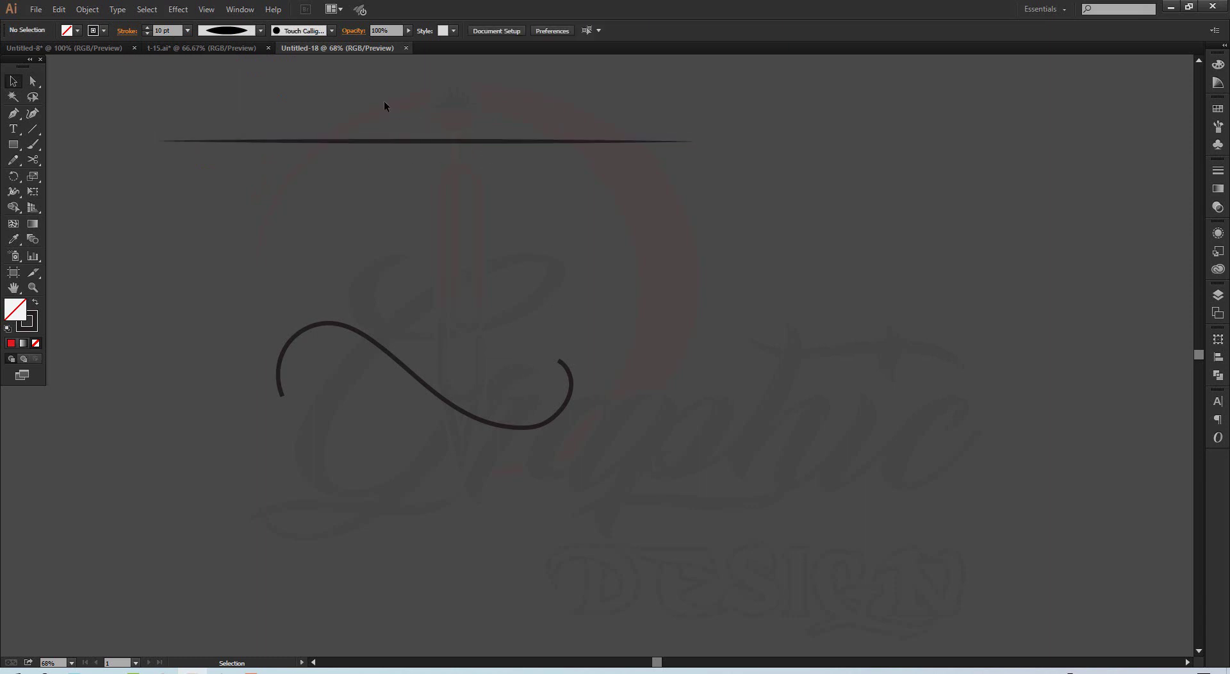
left_click(340, 141)
left_click(261, 32)
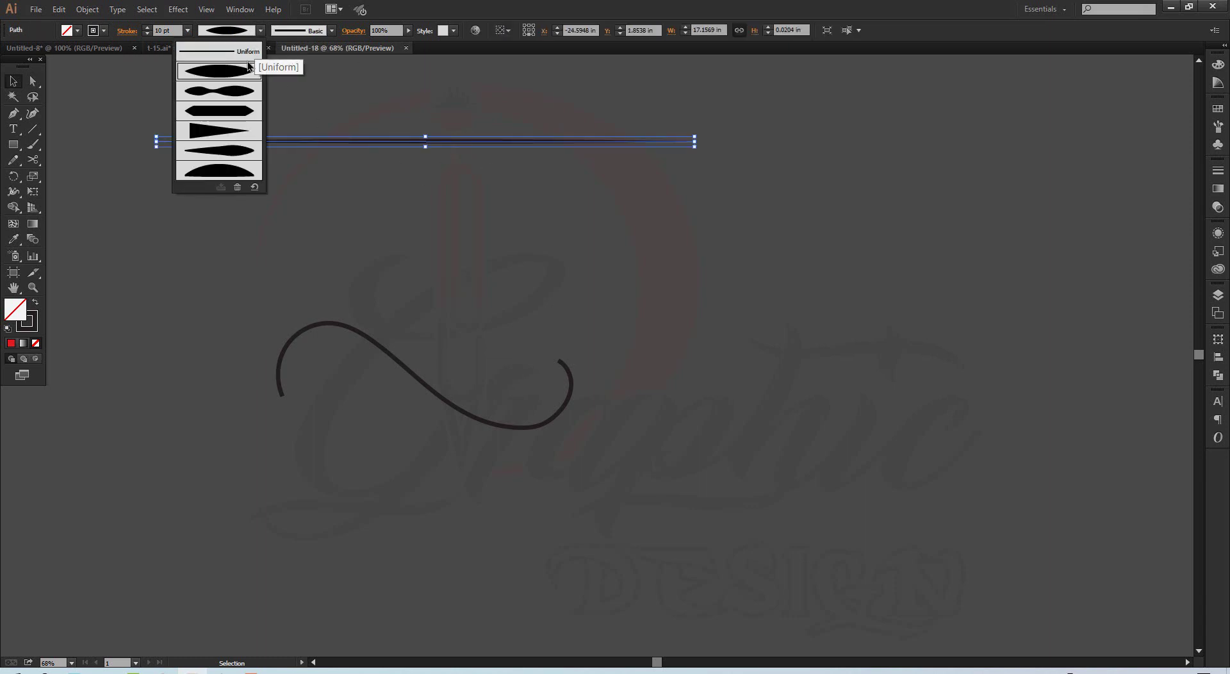
left_click(213, 132)
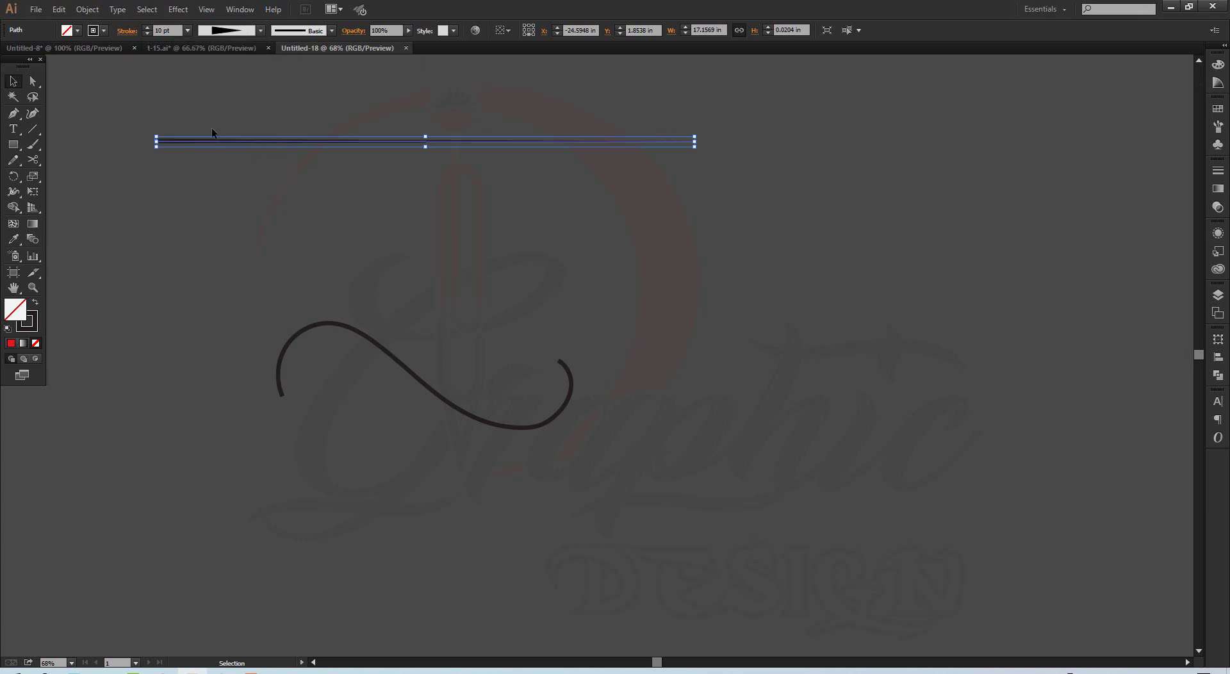
left_click(196, 194)
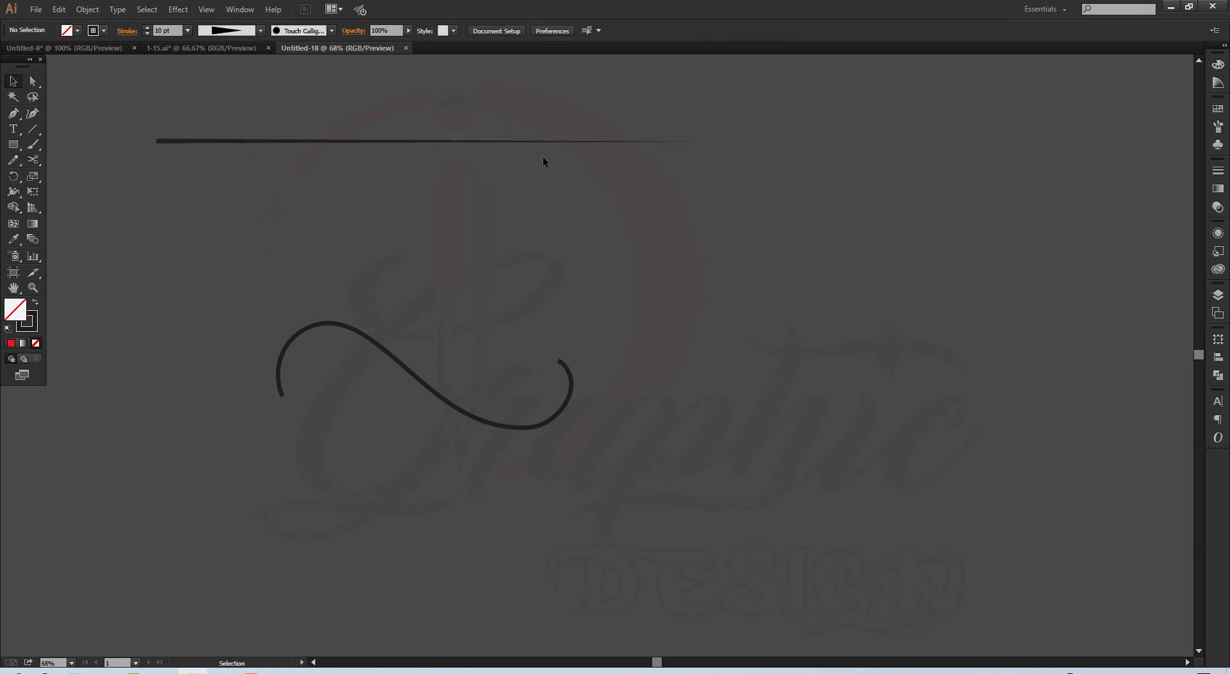
Try an arched and one more width profile on the line, then delete it.
left_click_drag(287, 154, 286, 153)
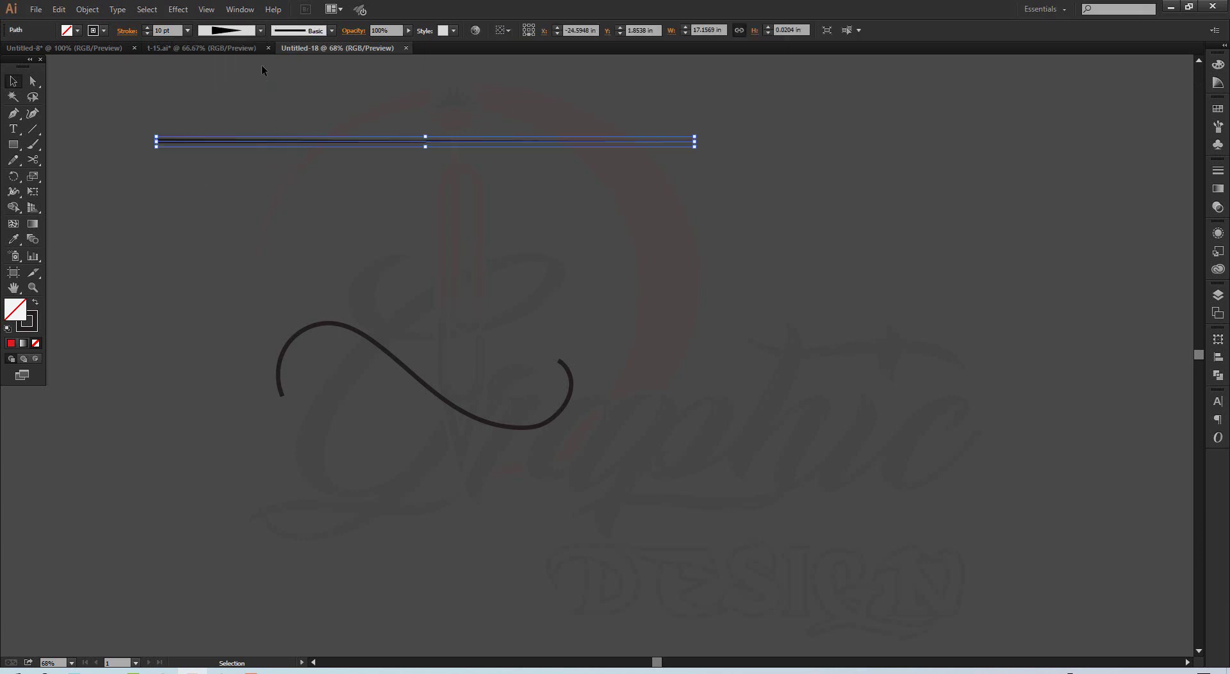
left_click(261, 31)
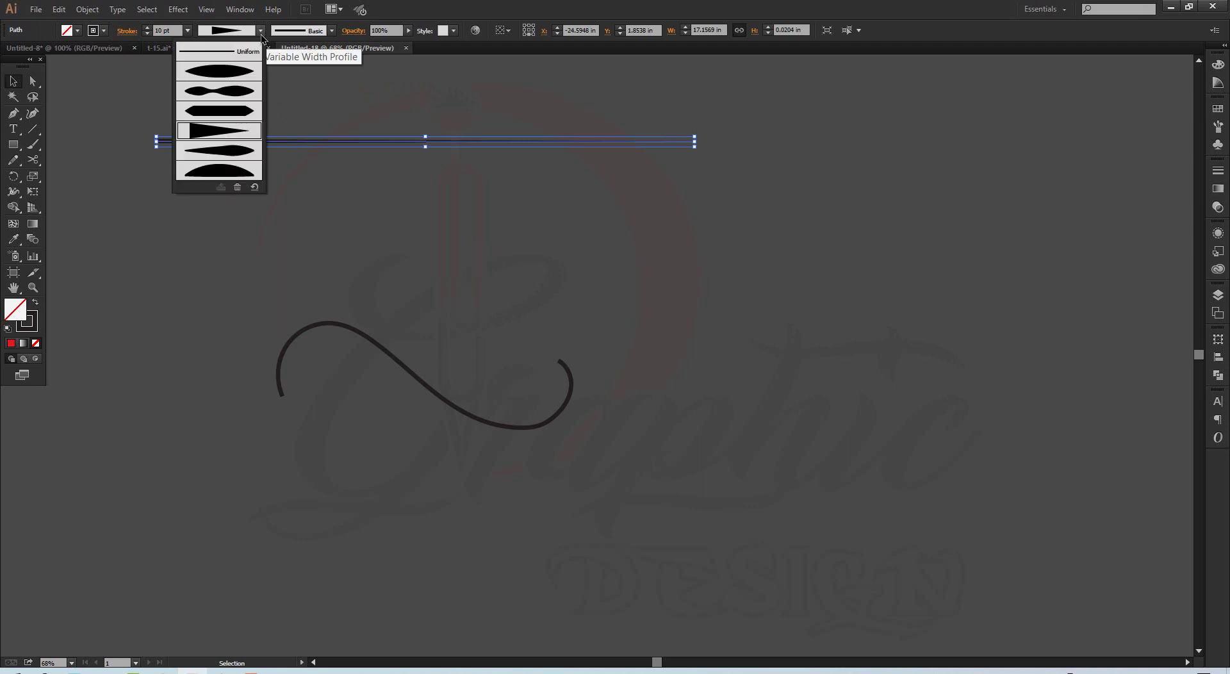
left_click(234, 171)
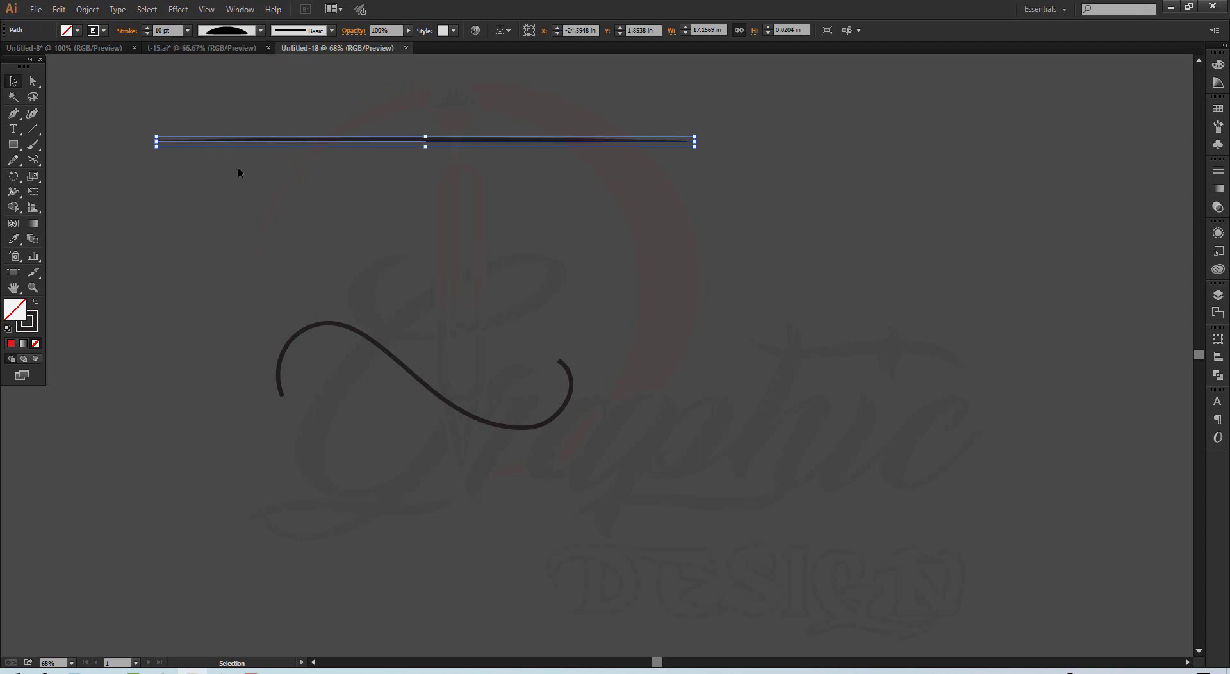
left_click(508, 208)
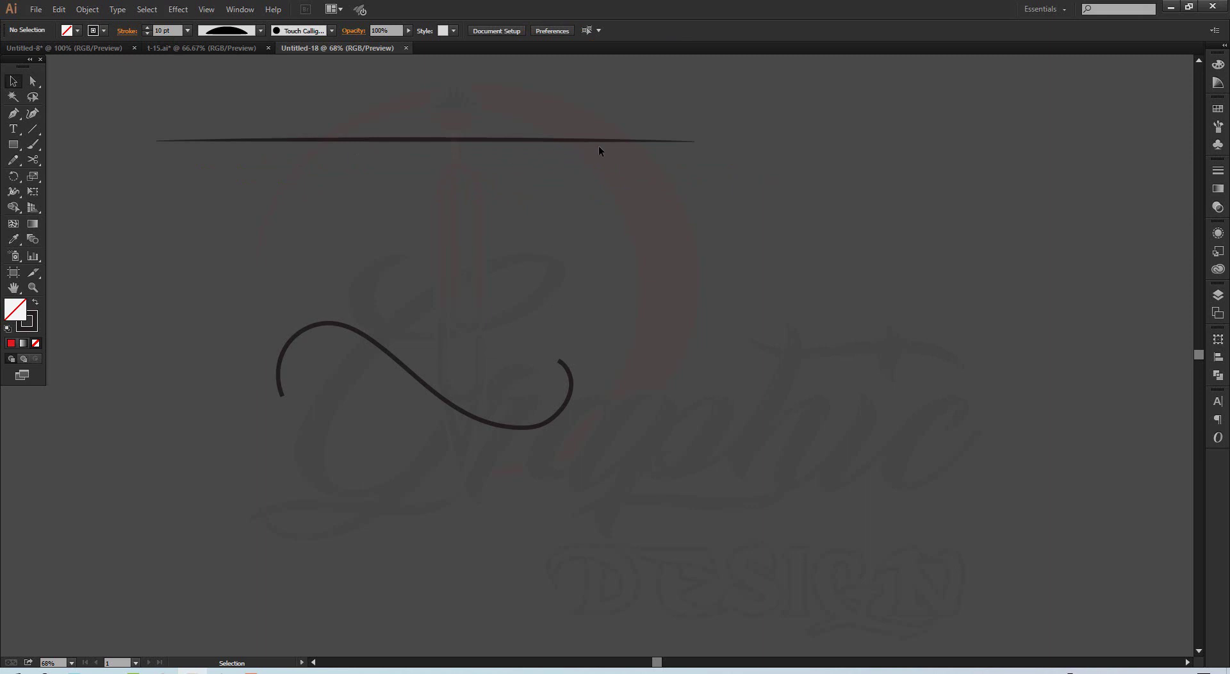
left_click_drag(347, 102, 401, 190)
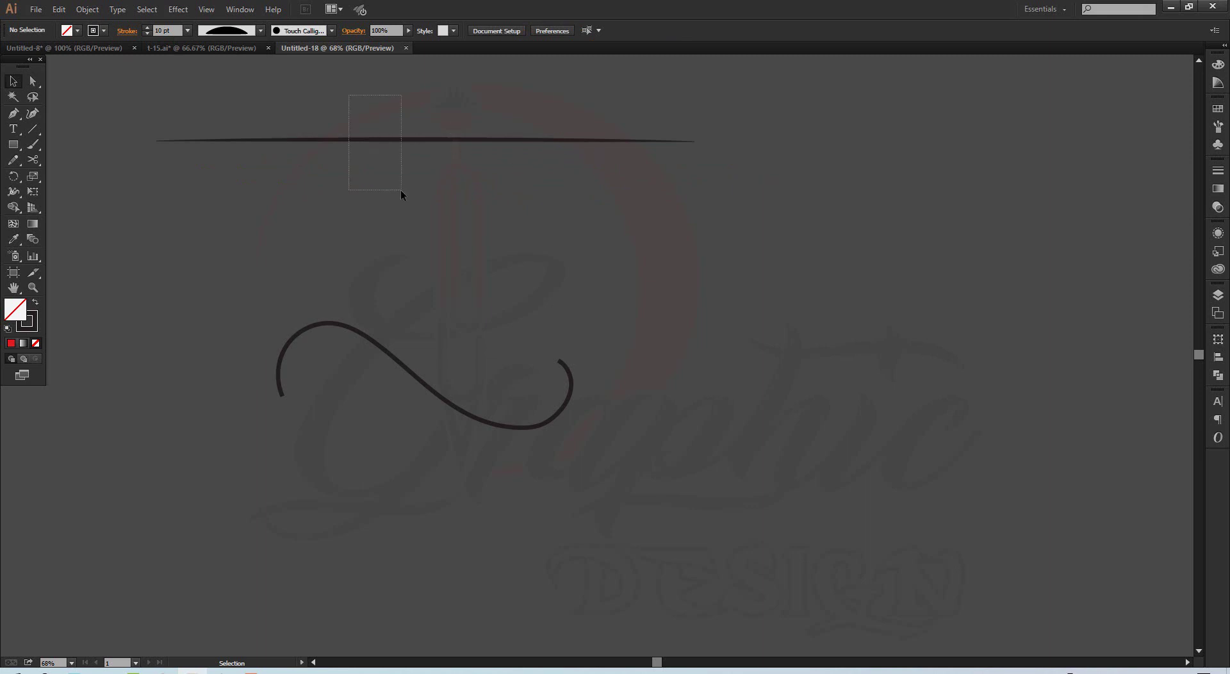
left_click(260, 31)
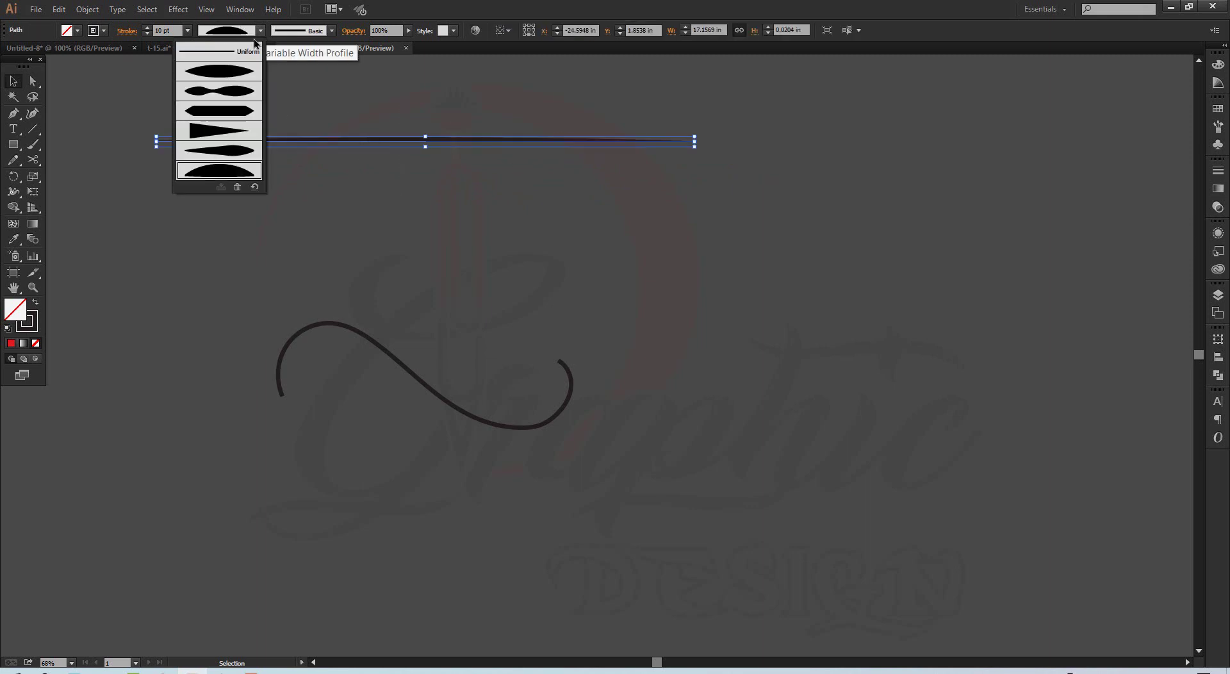
left_click(226, 111)
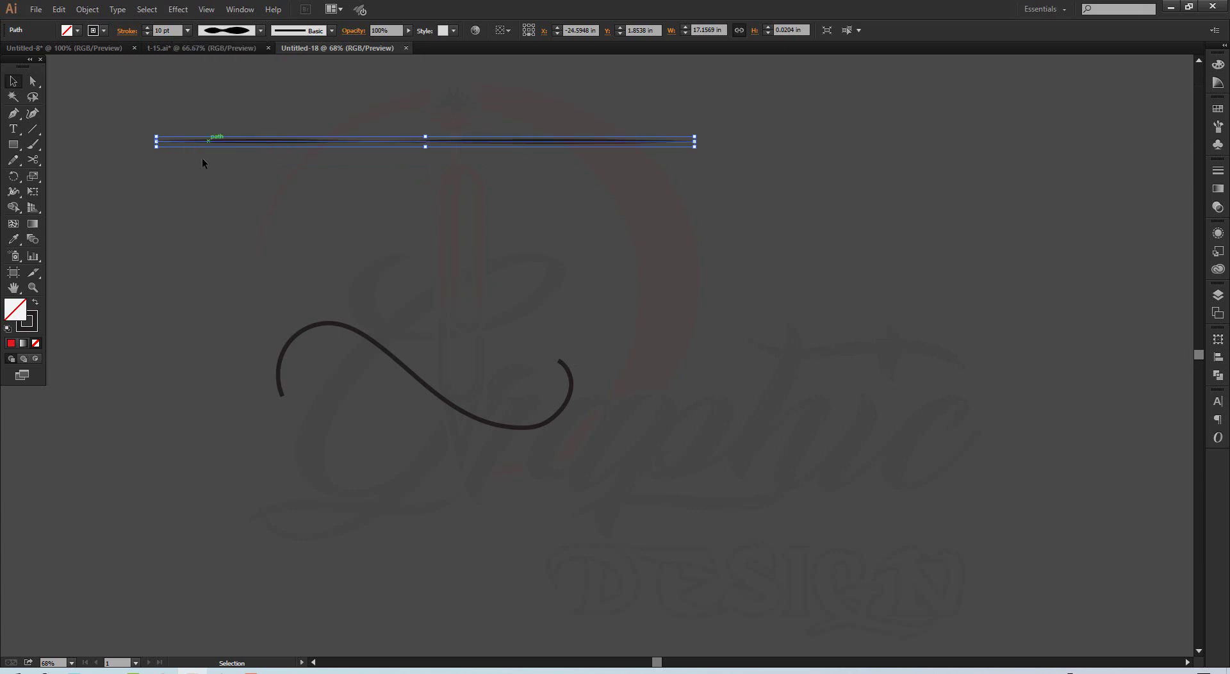
left_click(189, 192)
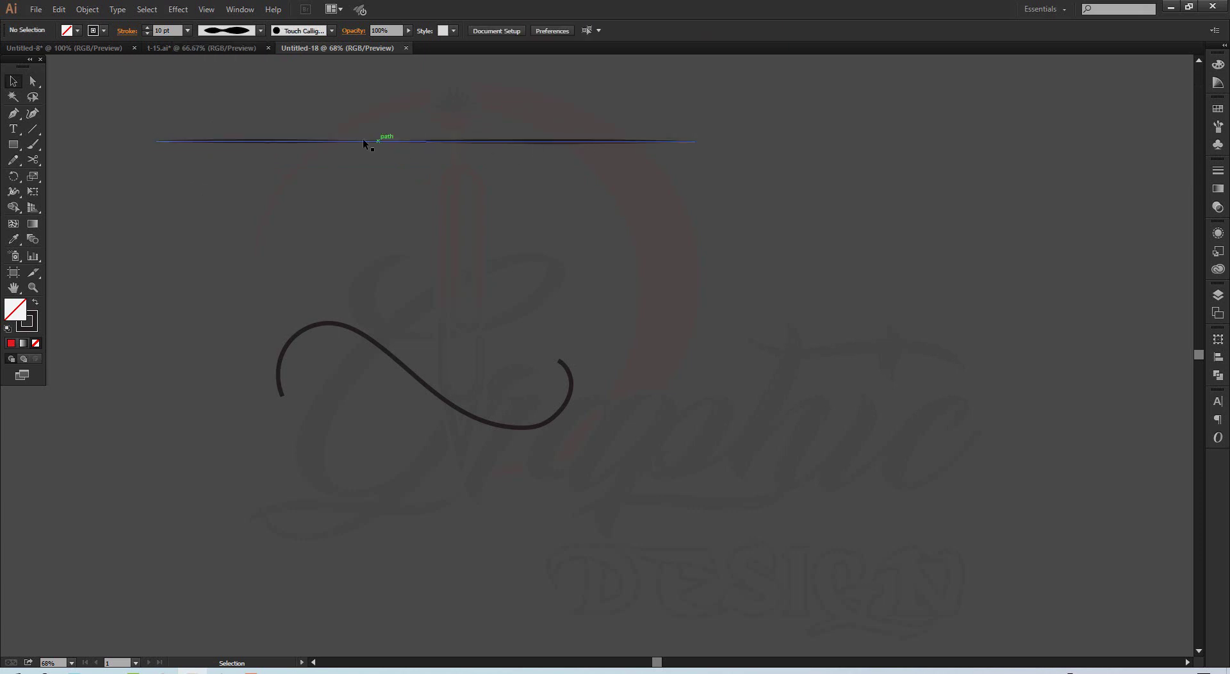
left_click(305, 141)
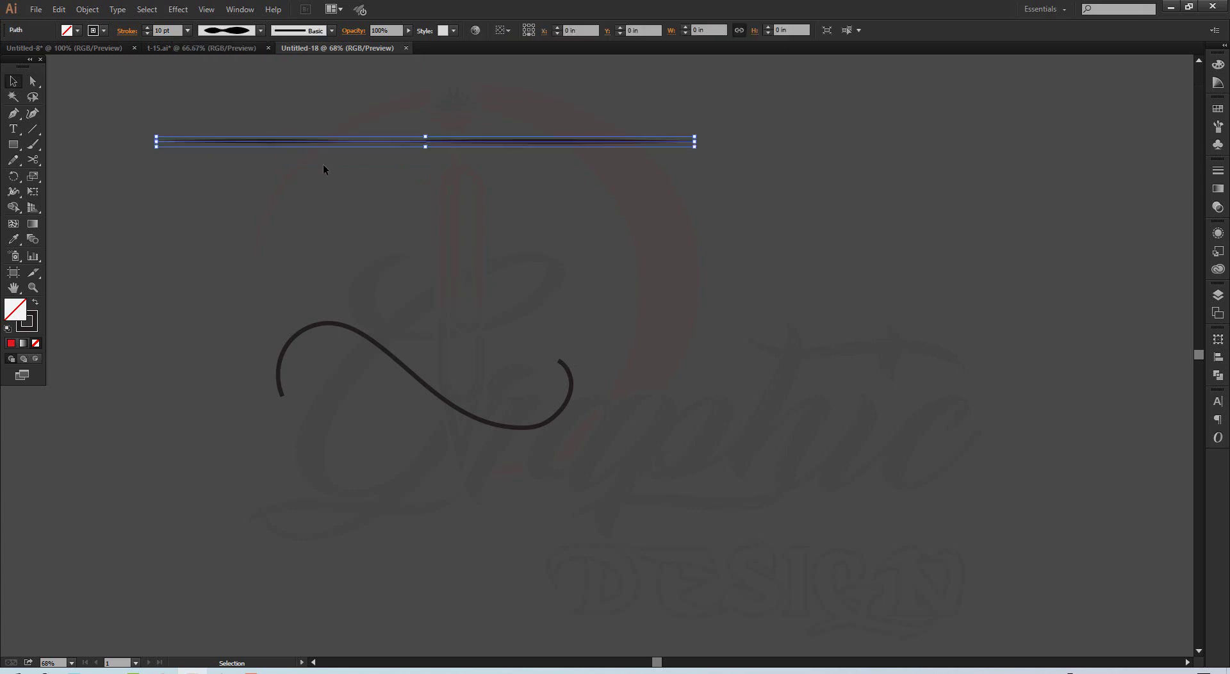
key("Delete")
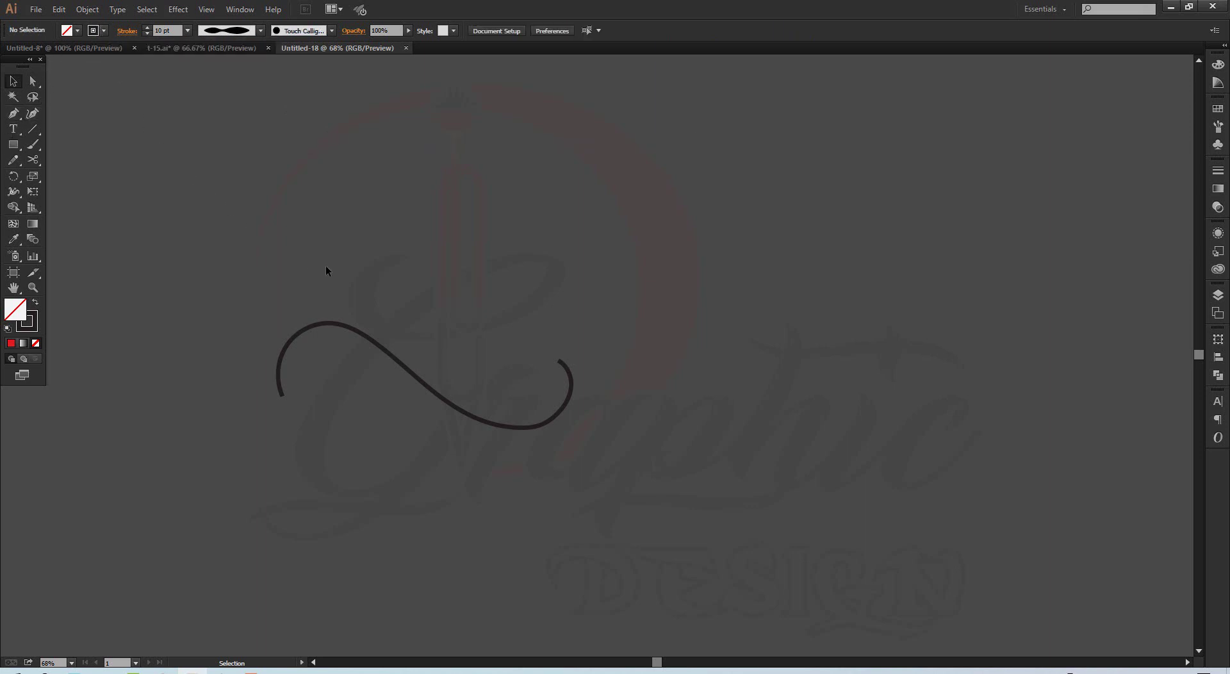
Try ellipse-shaped and two-bulge width profiles on the curve.
left_click_drag(332, 267, 360, 390)
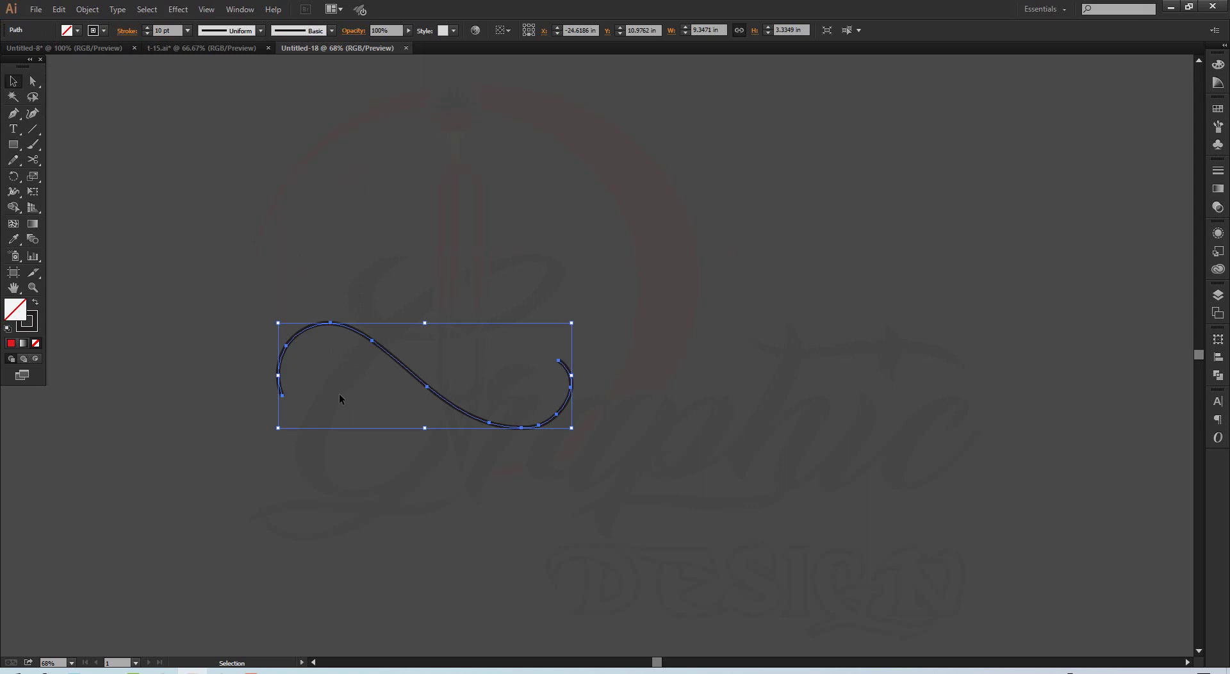
left_click(261, 31)
left_click(216, 71)
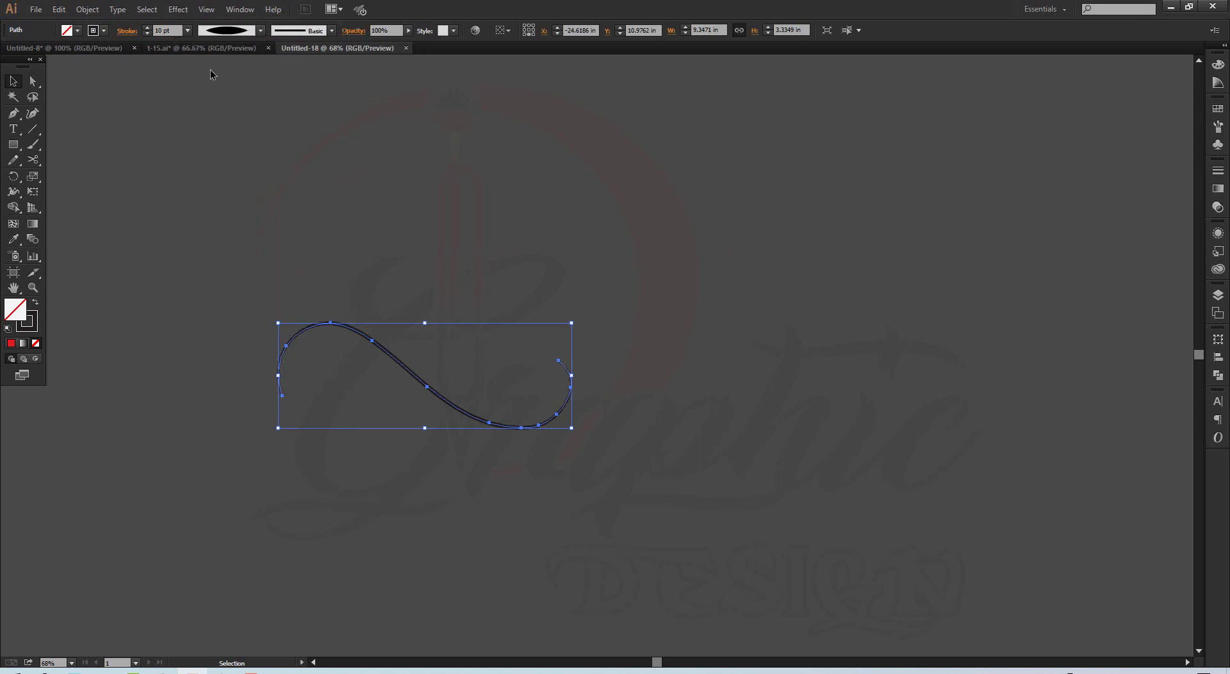
left_click(232, 216)
left_click_drag(232, 216, 334, 383)
left_click(260, 34)
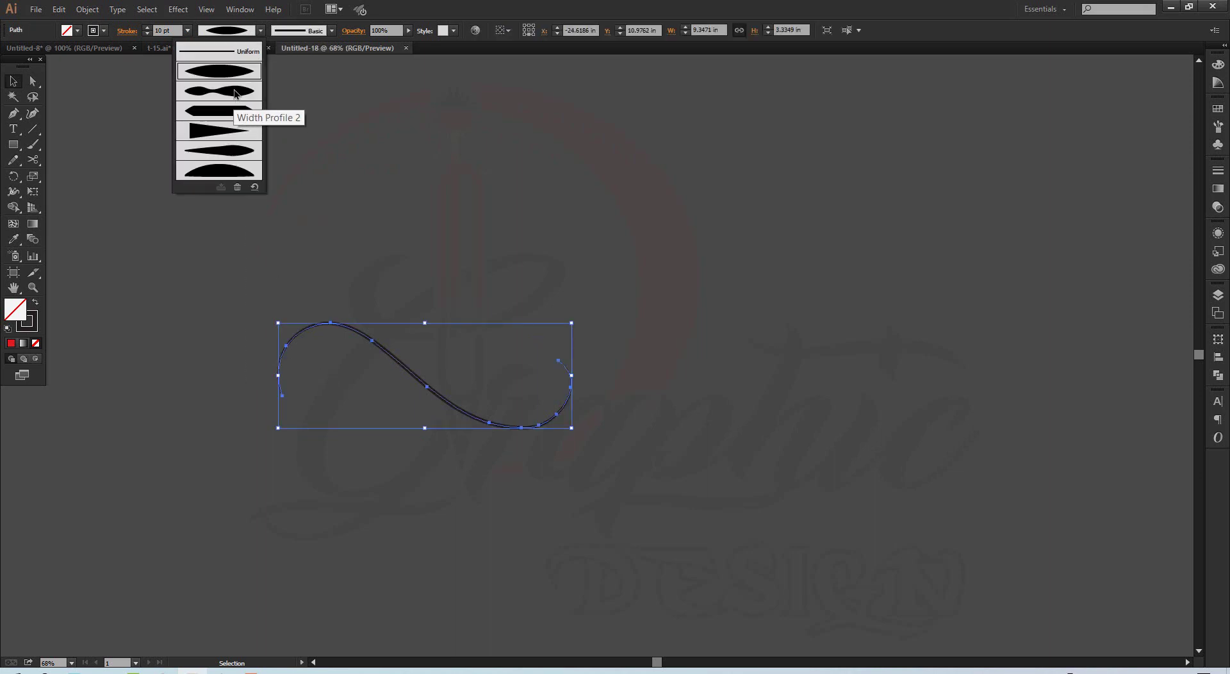
left_click(217, 116)
left_click(257, 208)
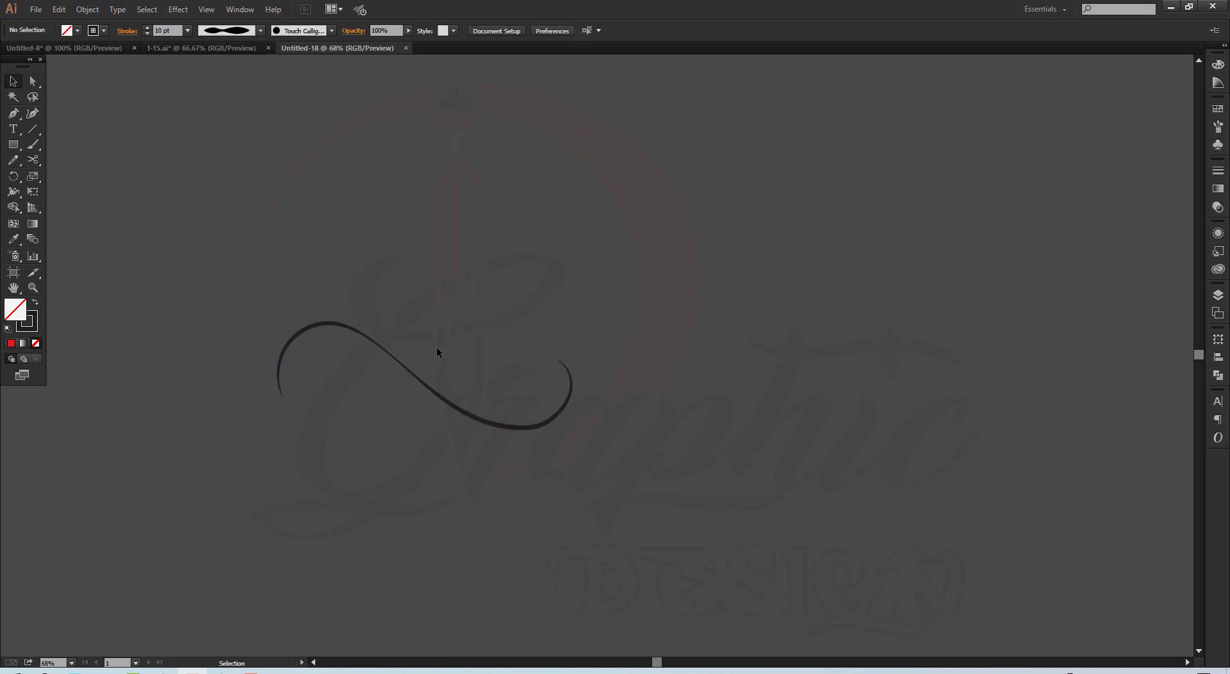
Try a pointed taper and then an elliptical width profile on the curve.
left_click_drag(366, 375, 367, 377)
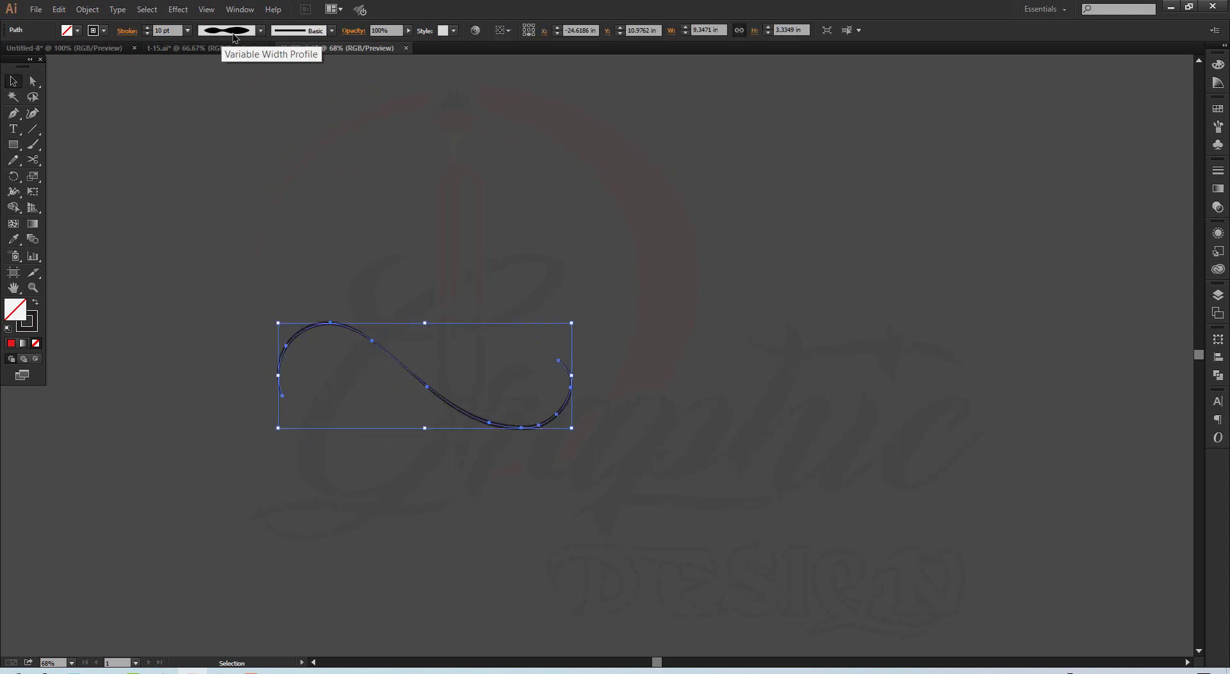
left_click(261, 31)
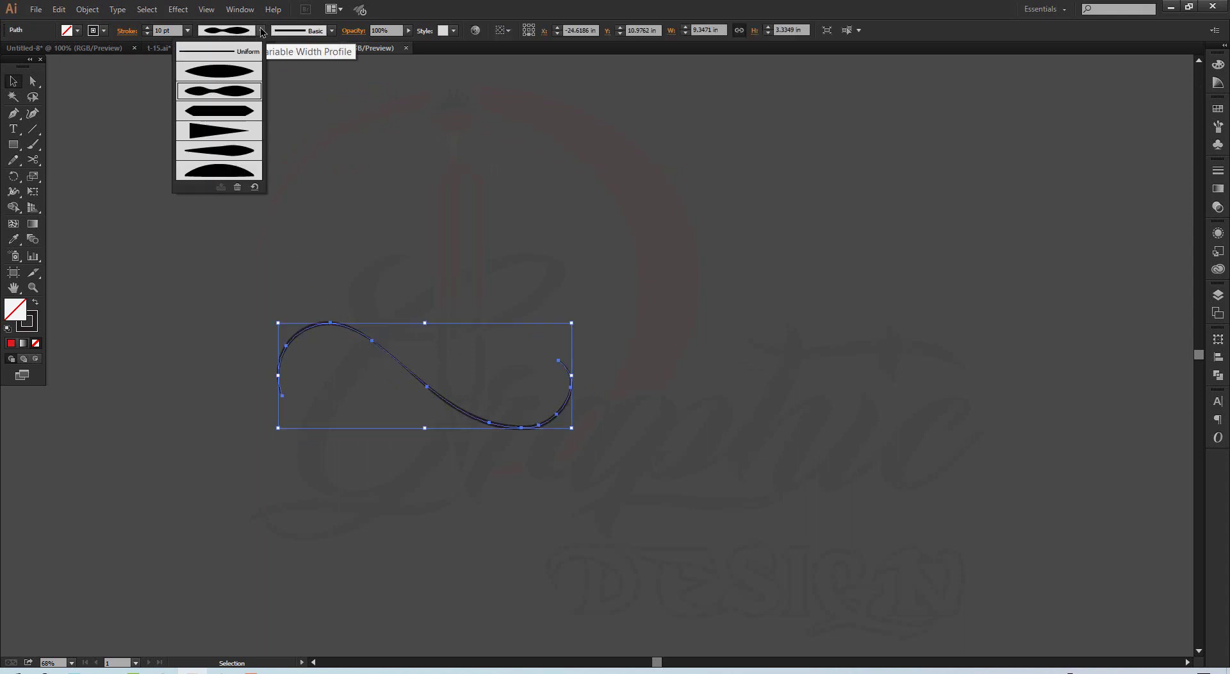
left_click(216, 127)
left_click(227, 195)
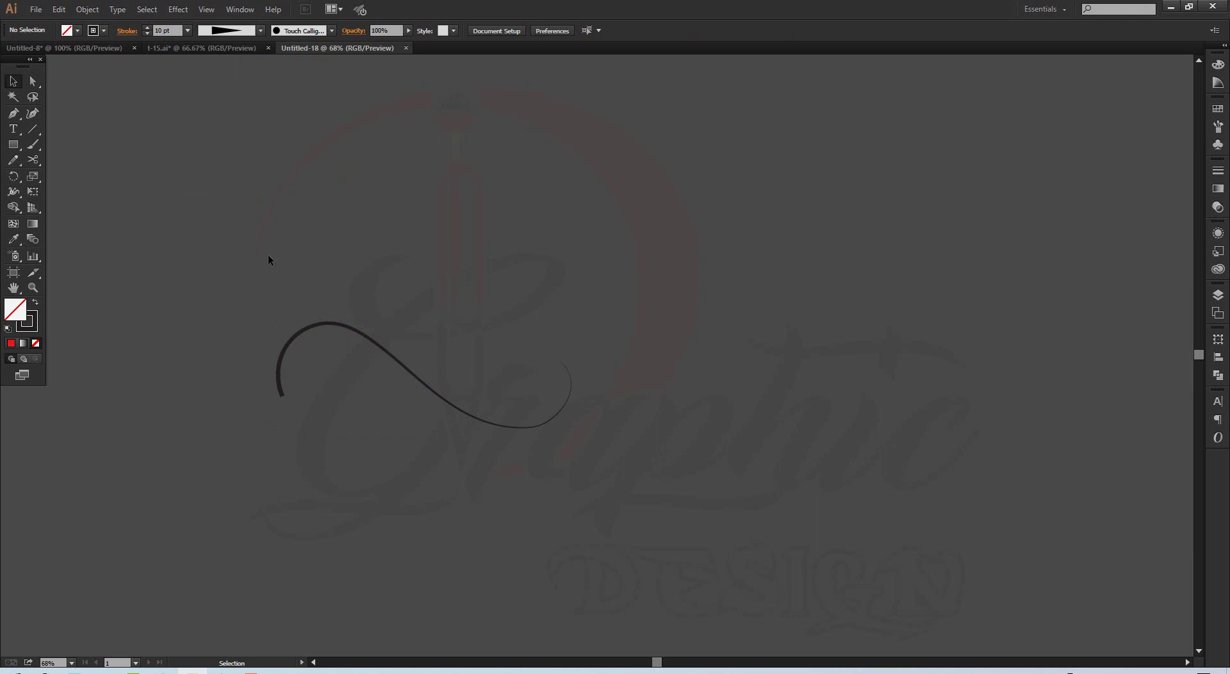
left_click_drag(251, 323, 317, 391)
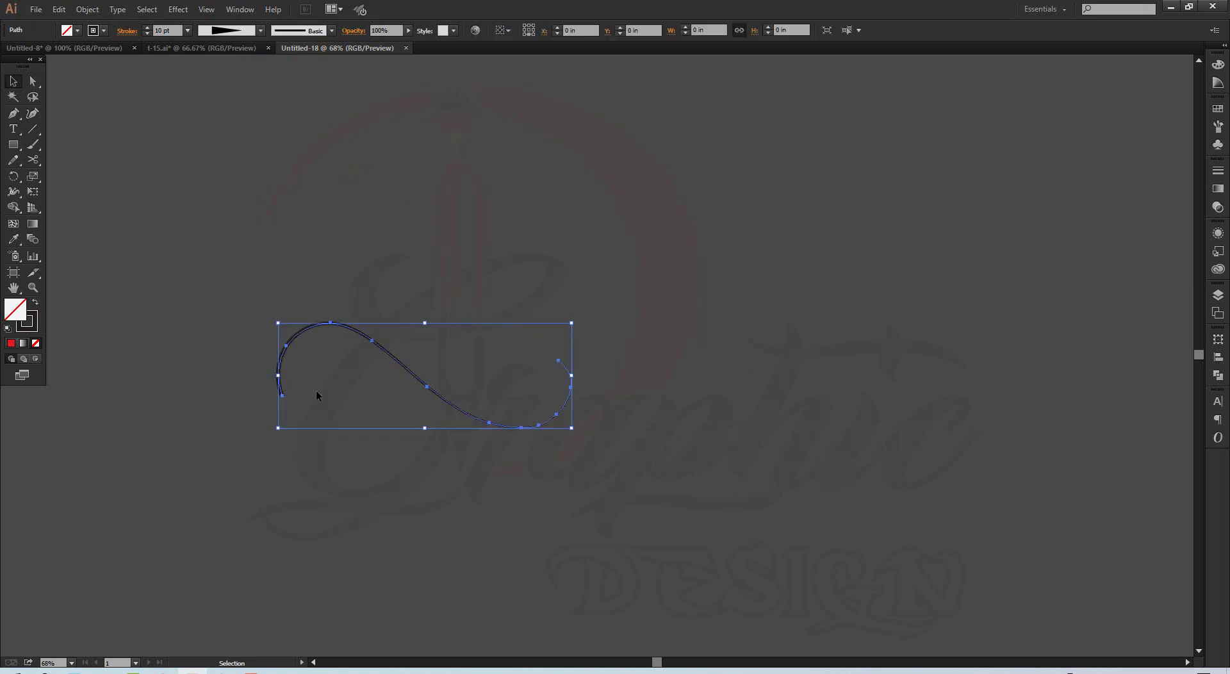
left_click(261, 31)
left_click(240, 151)
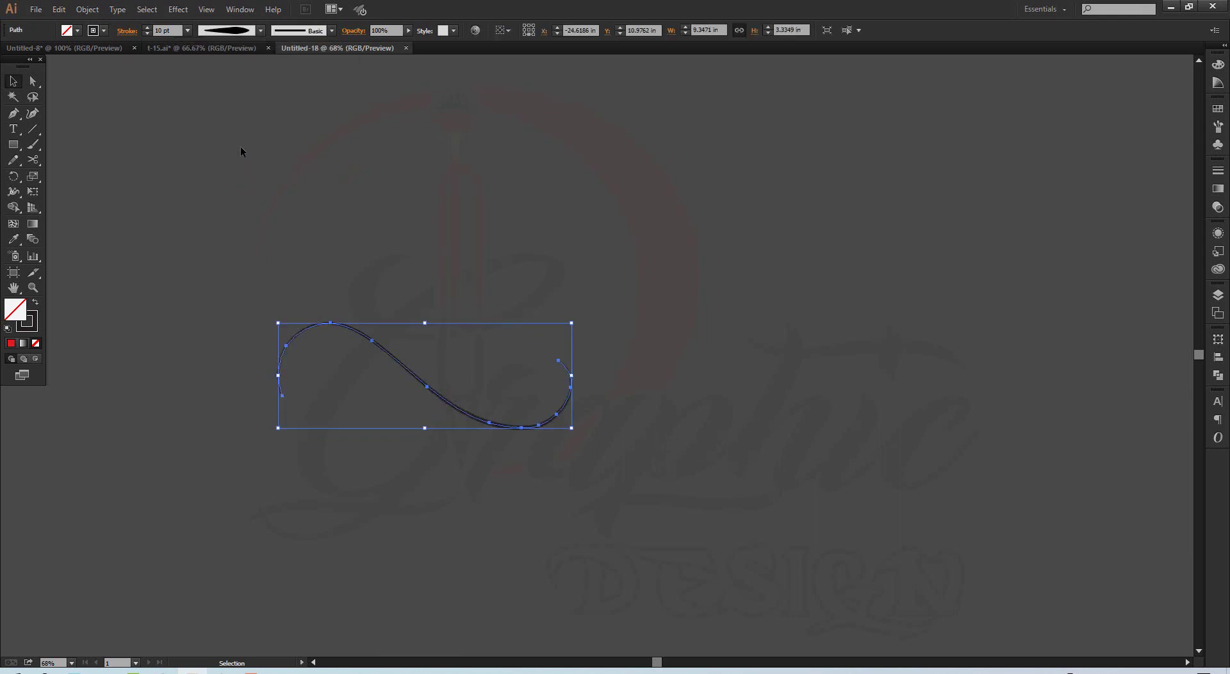
left_click(361, 193)
Settle on the triangular taper (Width Profile 4) for the curve and reselect it.
left_click_drag(332, 224, 396, 476)
left_click(261, 30)
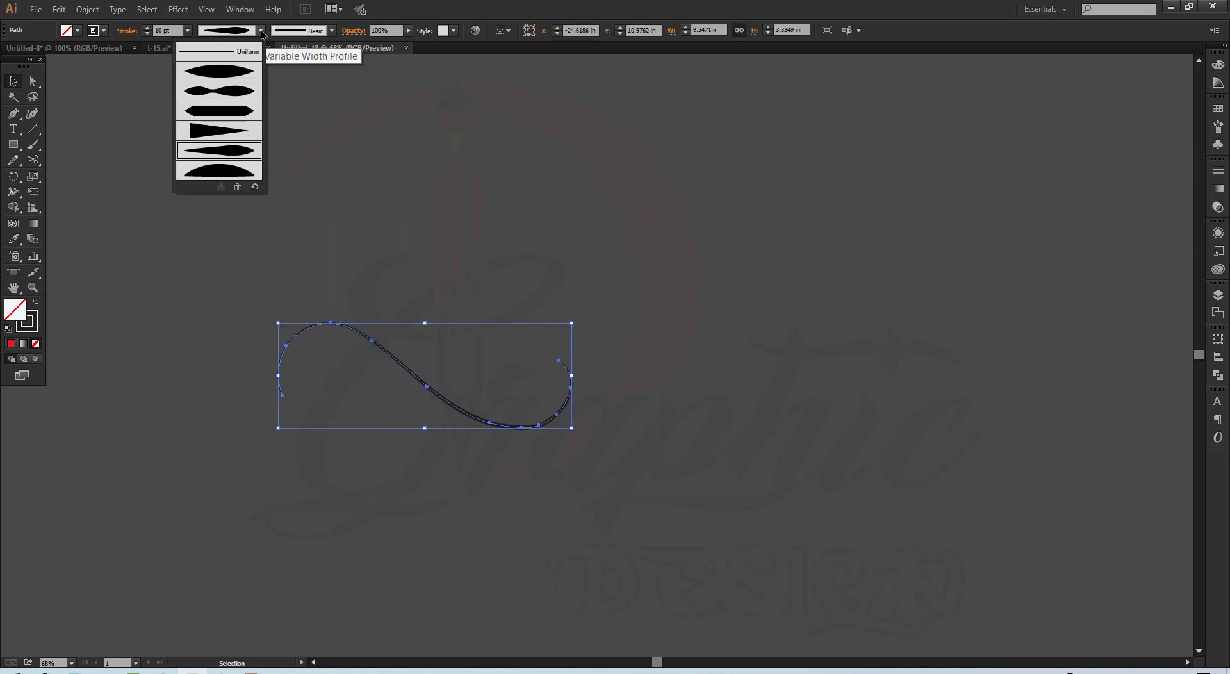
left_click(217, 133)
left_click(322, 180)
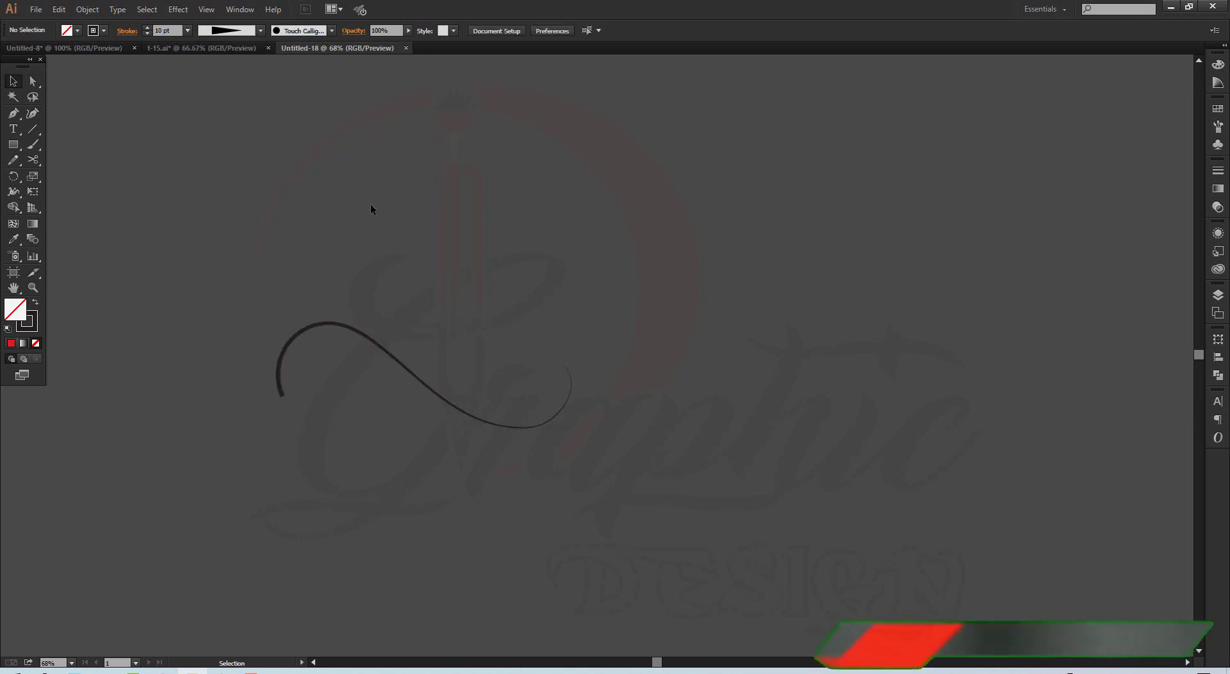
left_click_drag(274, 216, 364, 424)
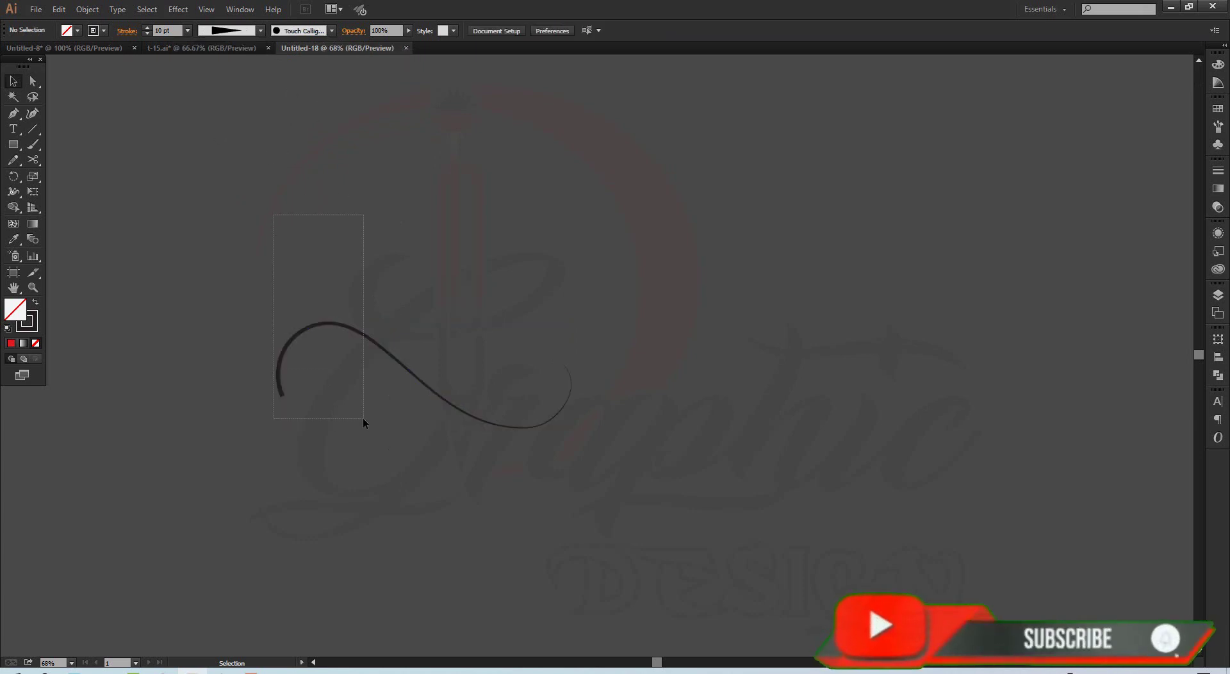
Try the 15 pt Round brush on the curve, then revert it to the Basic brush.
left_click(332, 31)
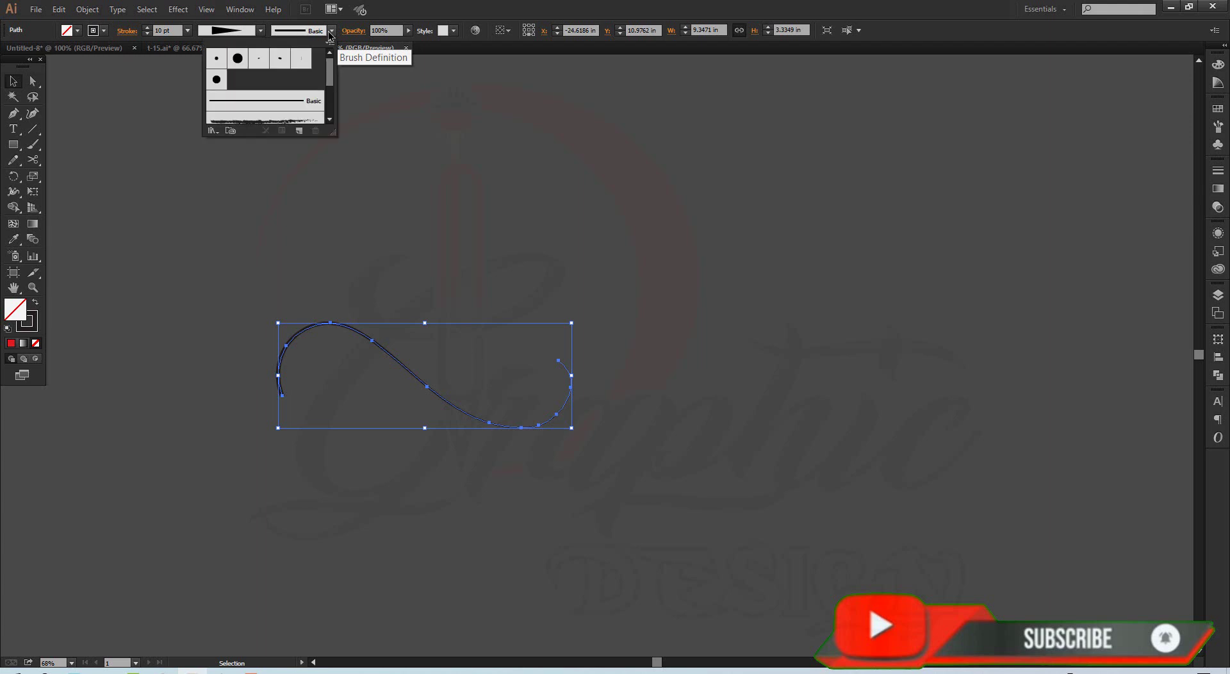
left_click(235, 59)
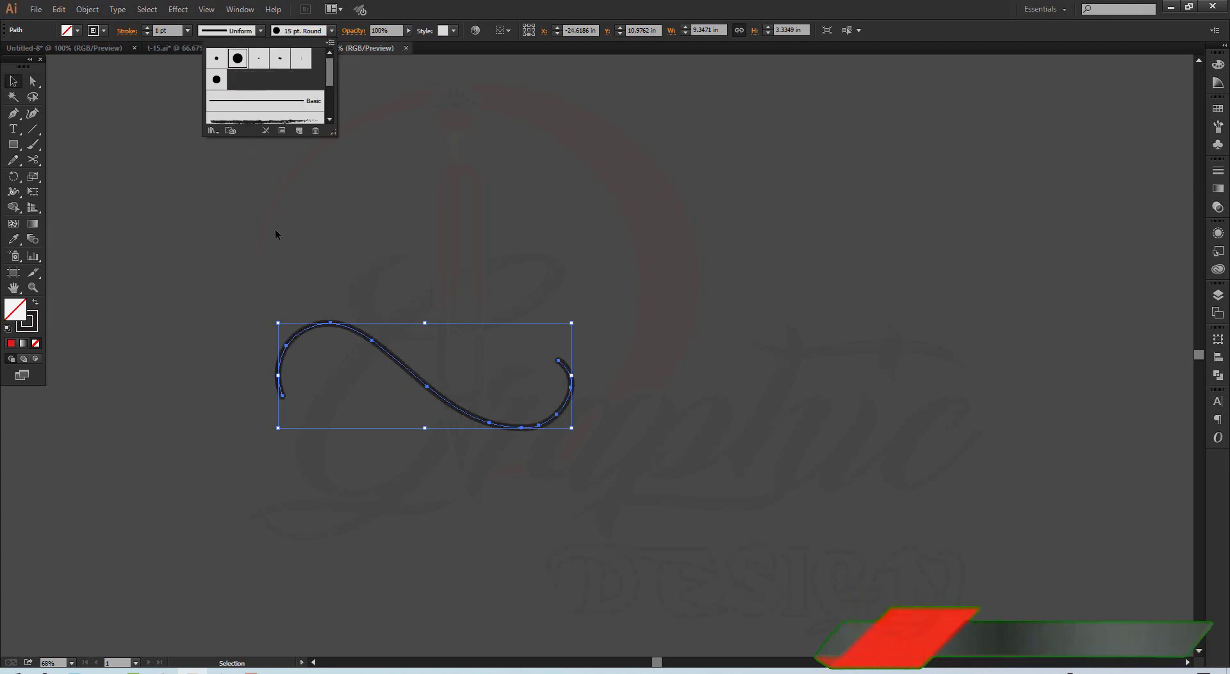
left_click(396, 386)
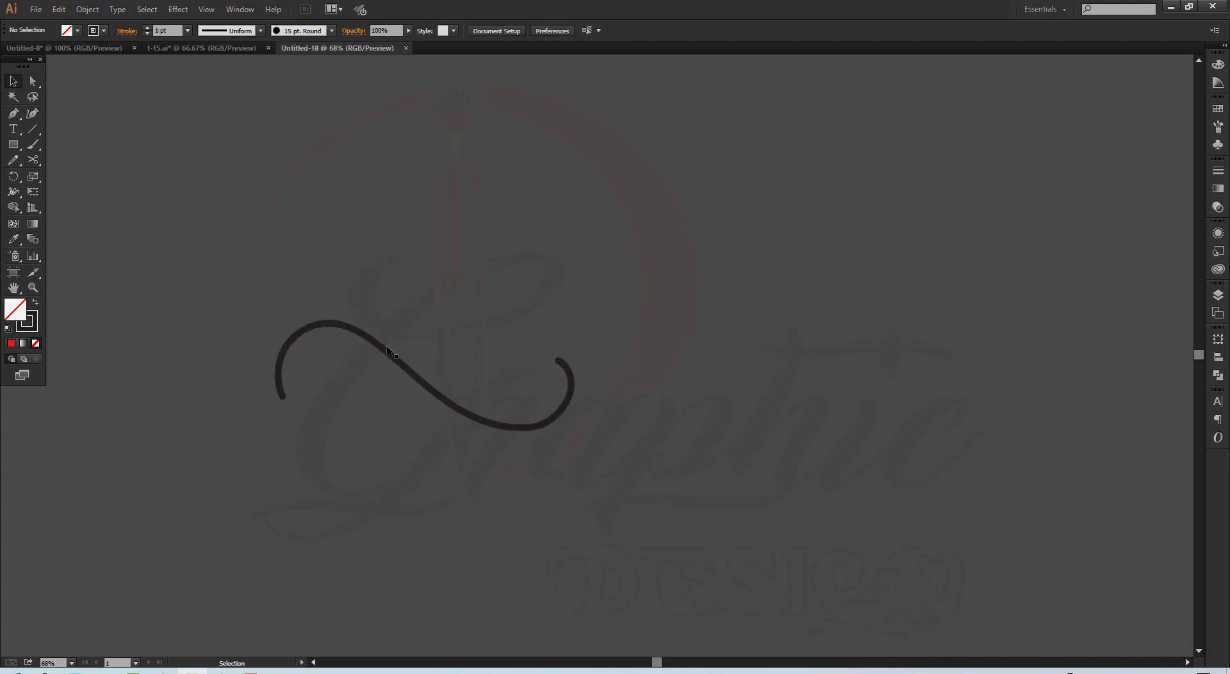
left_click(367, 338)
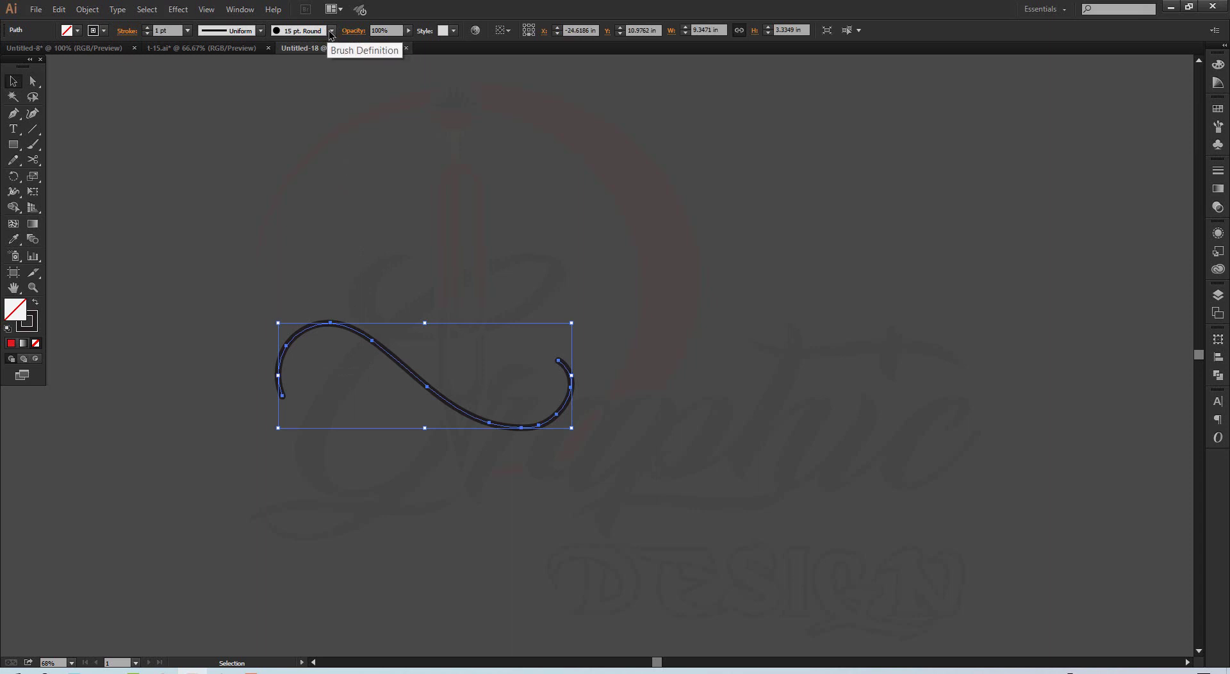
left_click(332, 32)
left_click(265, 101)
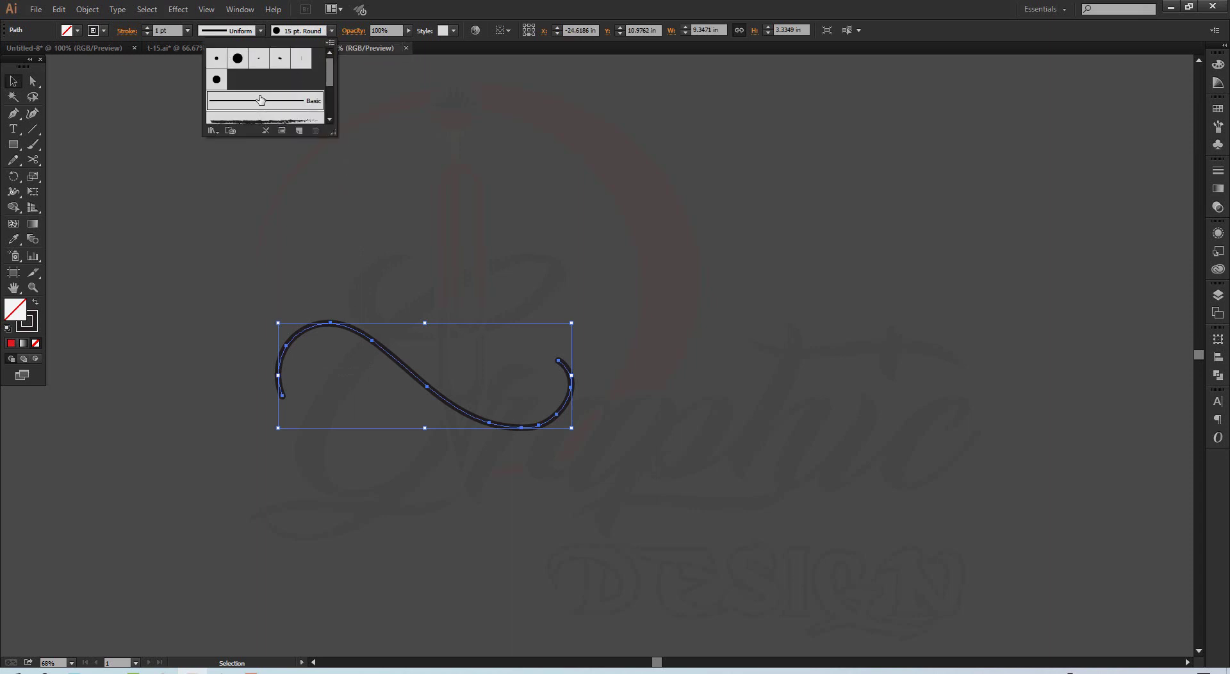
left_click(295, 225)
Give the curve a 12 pt stroke weight and Width Profile 3 taper.
left_click_drag(314, 256, 333, 352)
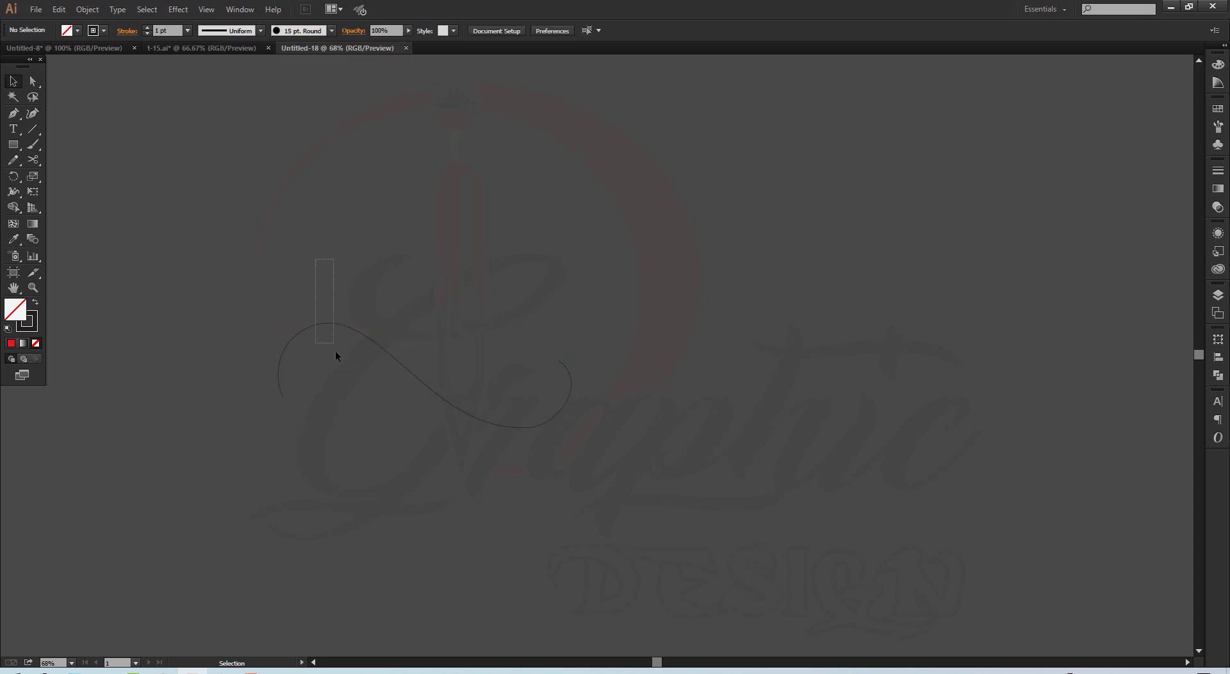
left_click(188, 30)
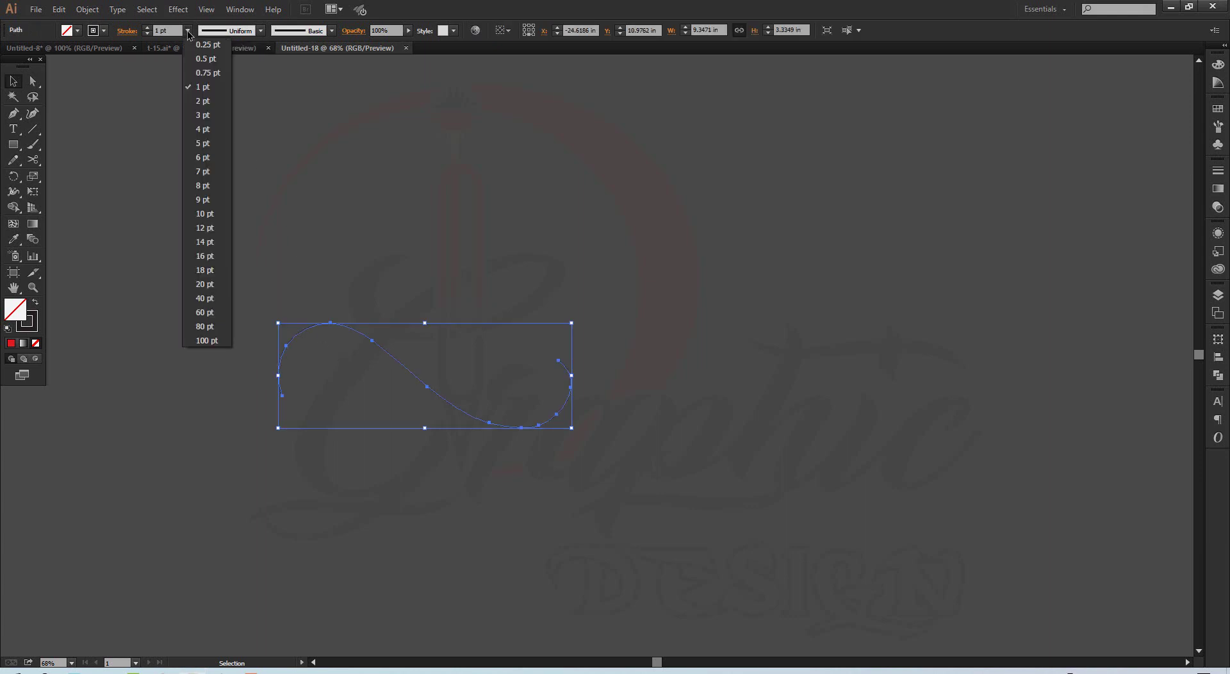
left_click(204, 227)
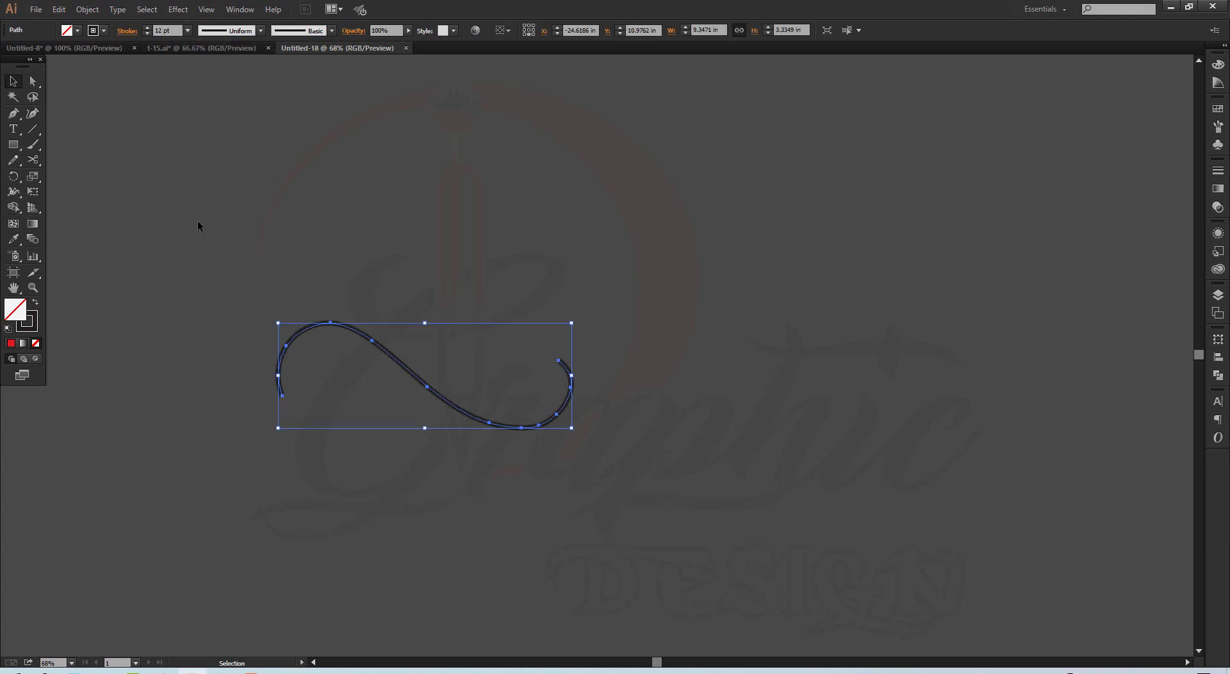
left_click(194, 168)
left_click_drag(347, 347, 349, 350)
left_click(332, 30)
left_click(230, 128)
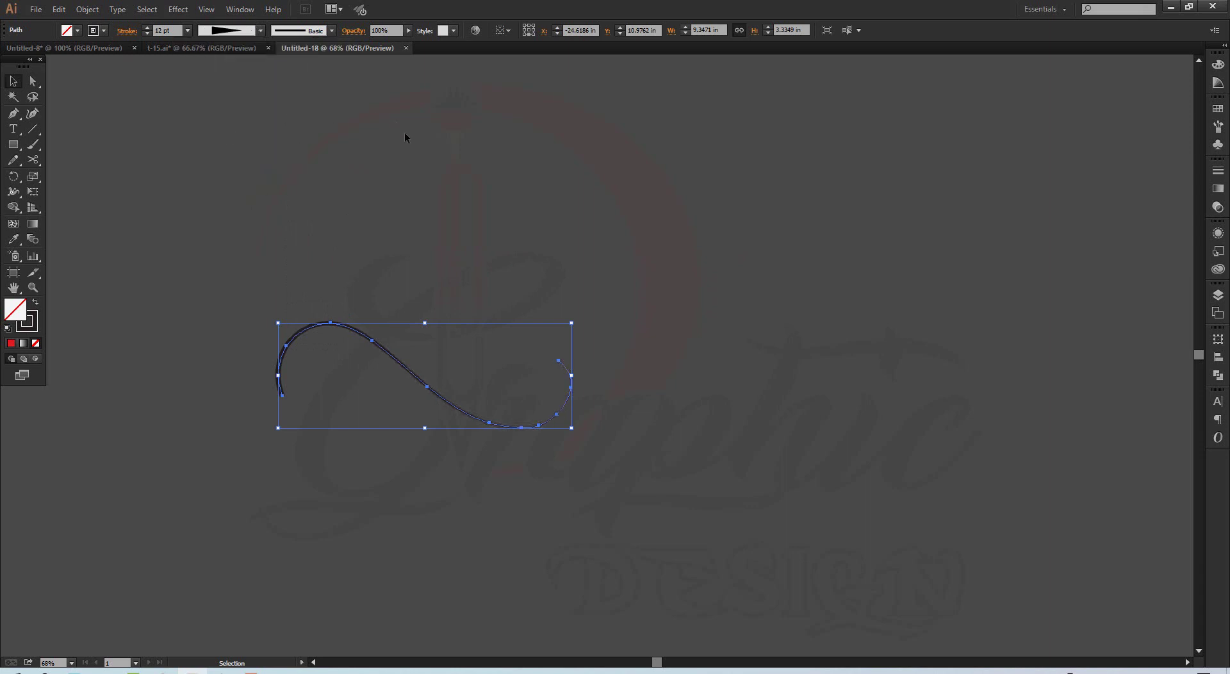
Apply a charcoal brush to the curve and preview it deselected.
left_click(332, 30)
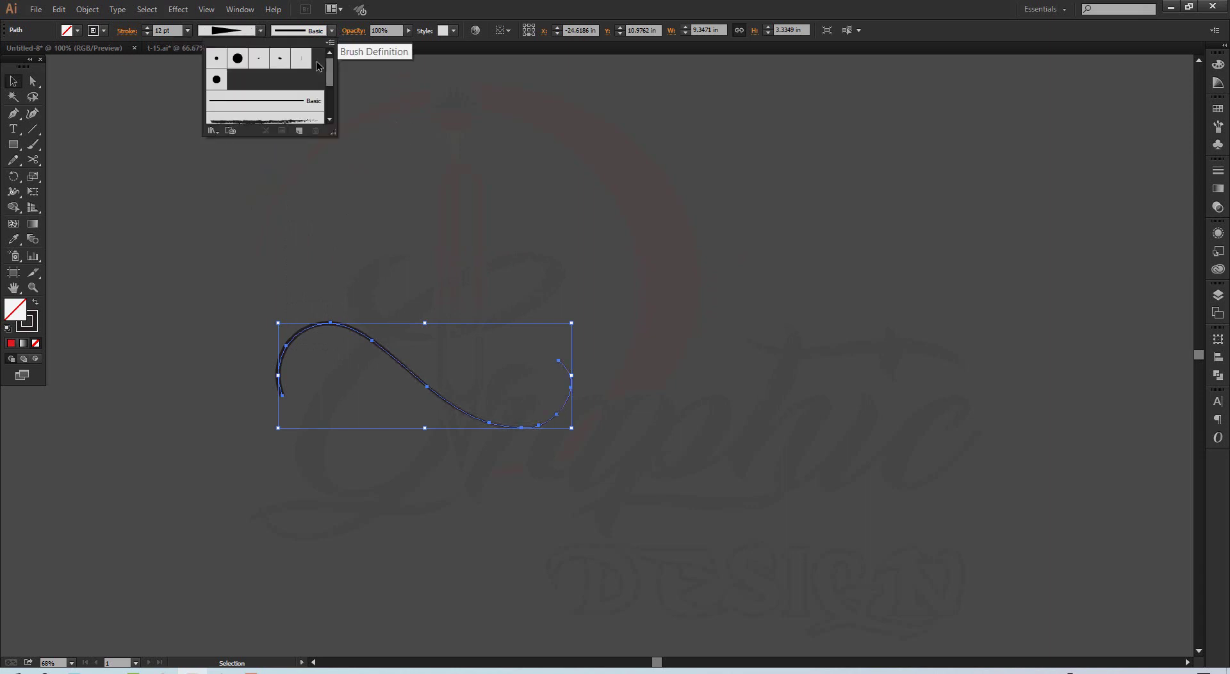
scroll(284, 83, "down", 2)
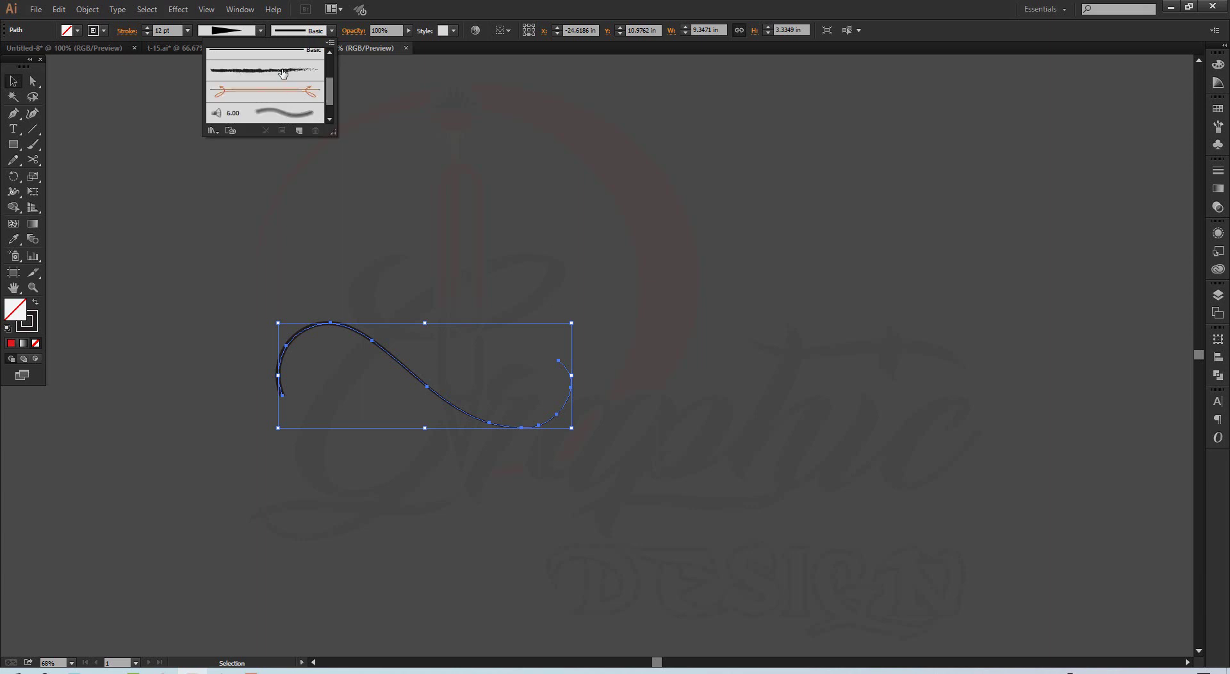
left_click(283, 71)
left_click(190, 229)
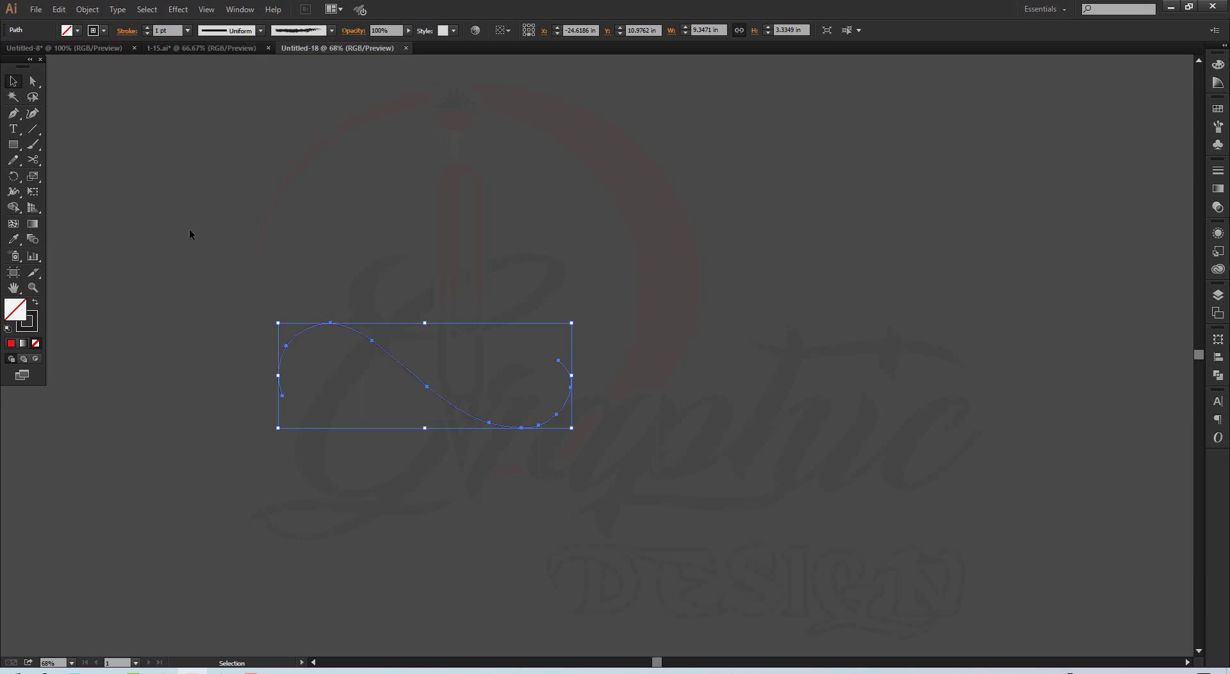
left_click(190, 228)
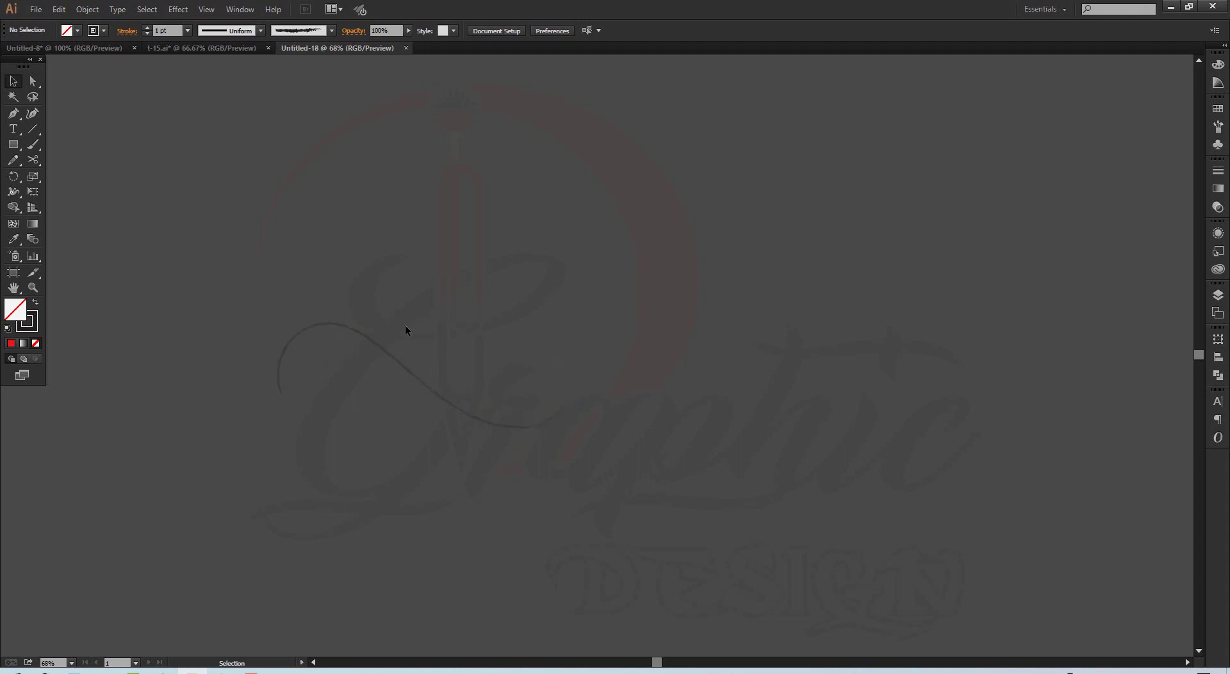
Zoom in close on the curve, switch it to the Divider brush, and select it.
key("a")
key("z")
left_click(379, 349)
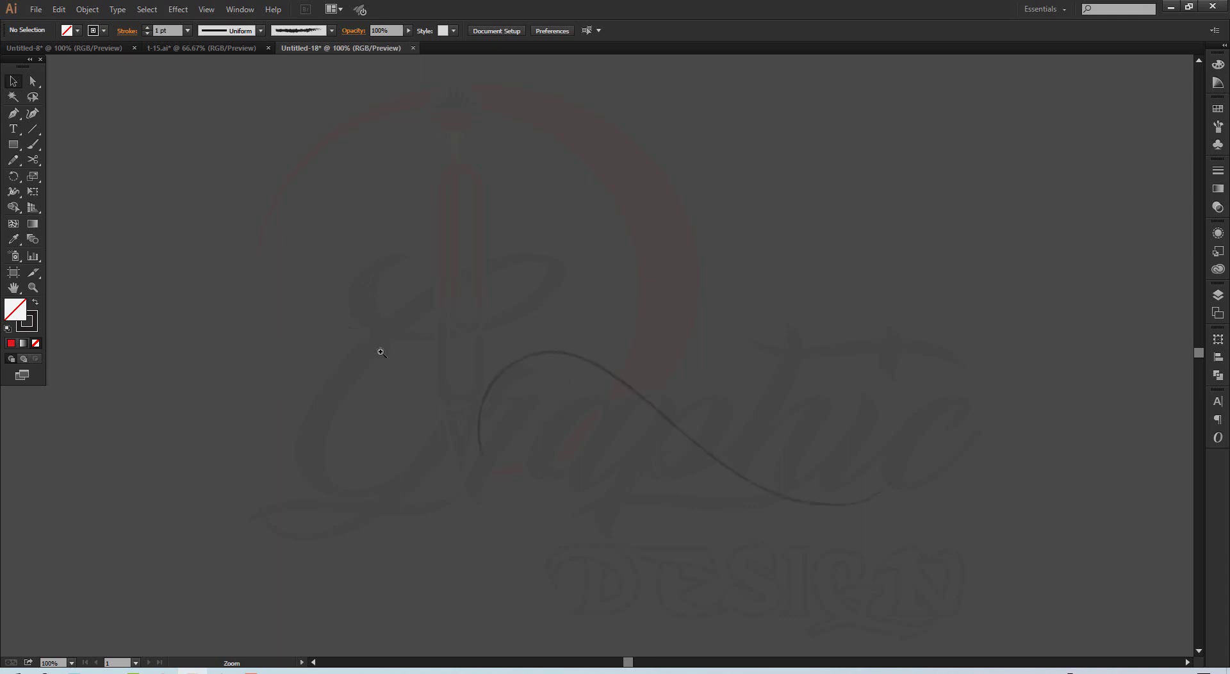
left_click(592, 362)
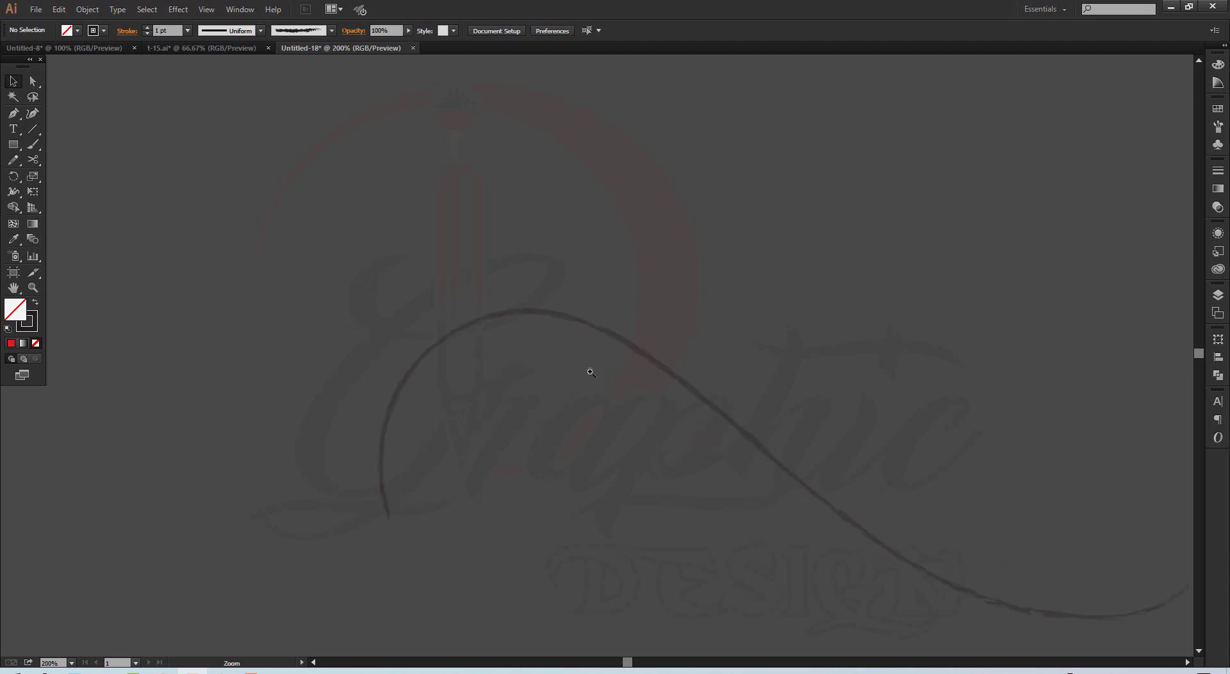
left_click(592, 362)
left_click_drag(642, 425, 384, 237)
left_click_drag(718, 491, 442, 409)
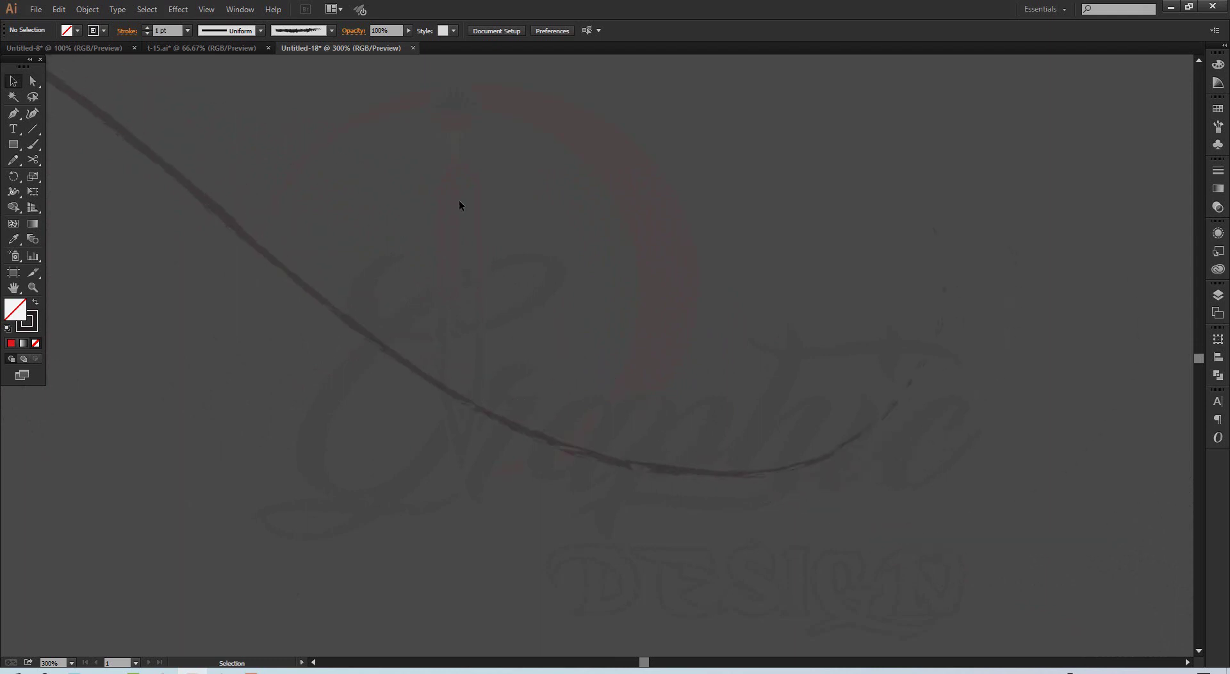
left_click(331, 30)
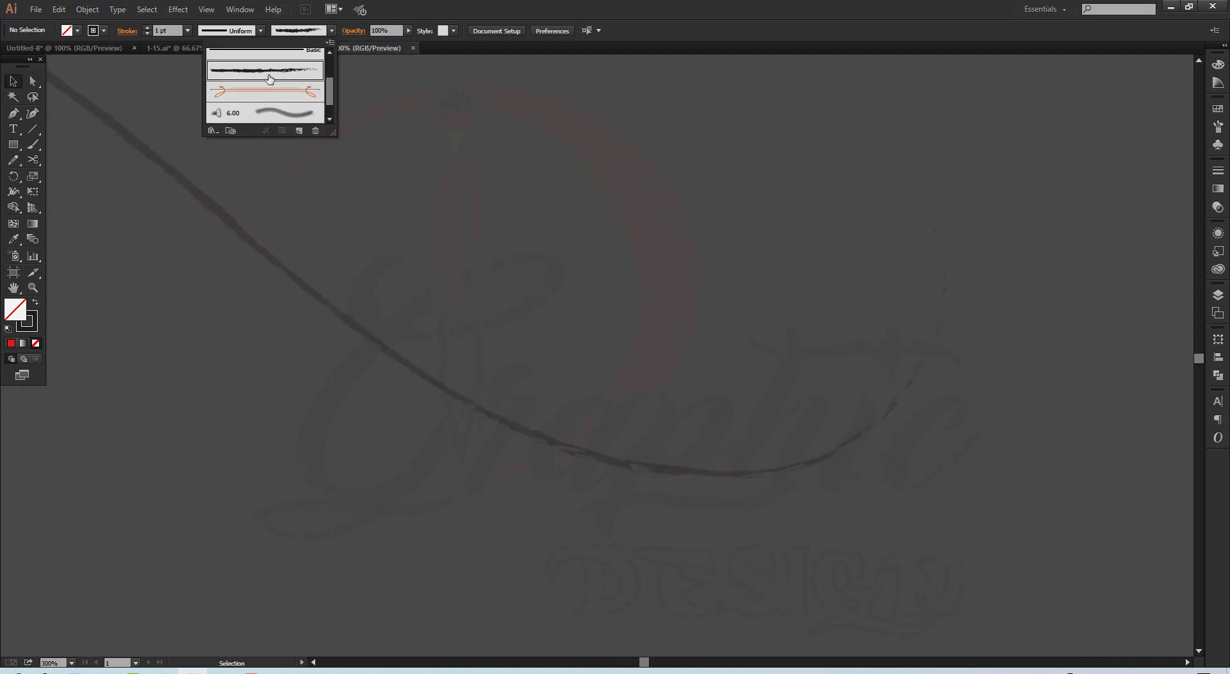
left_click(262, 94)
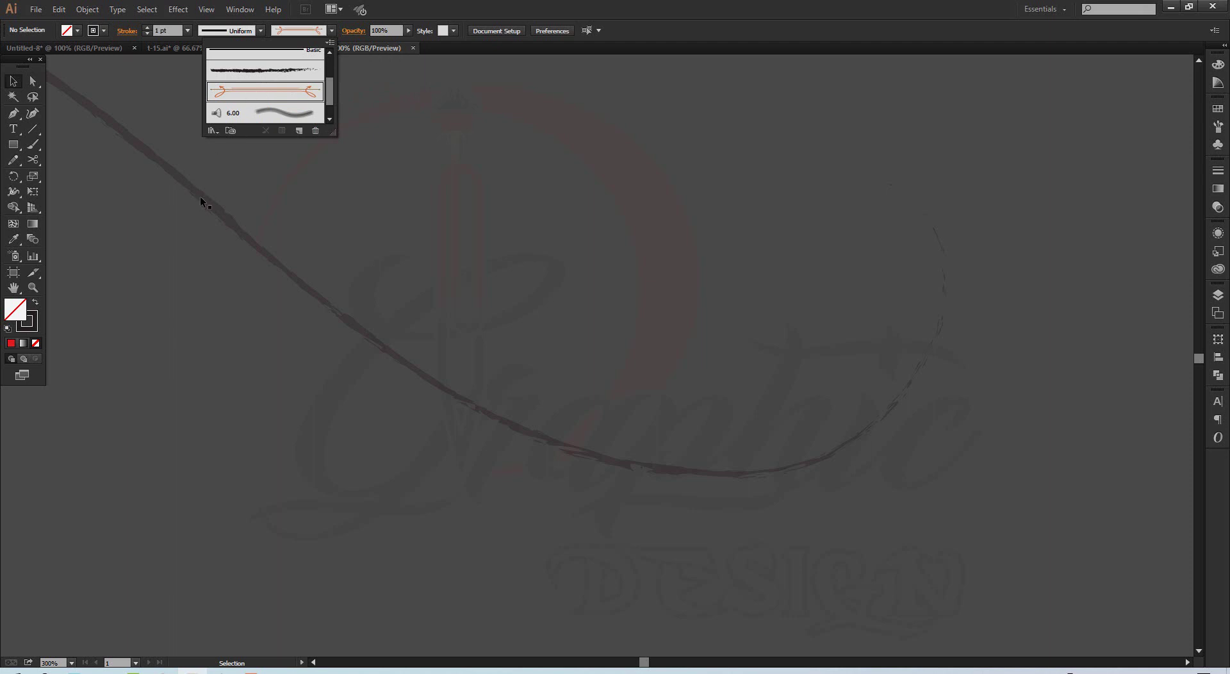
left_click(202, 268)
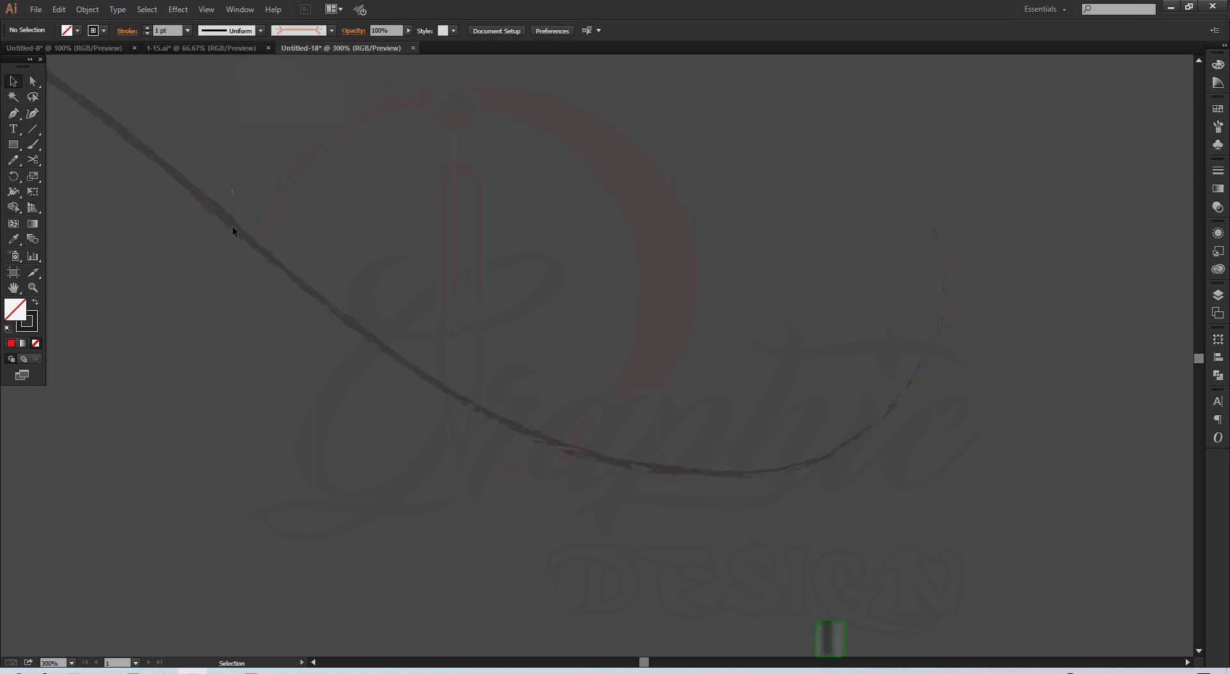
left_click(232, 226)
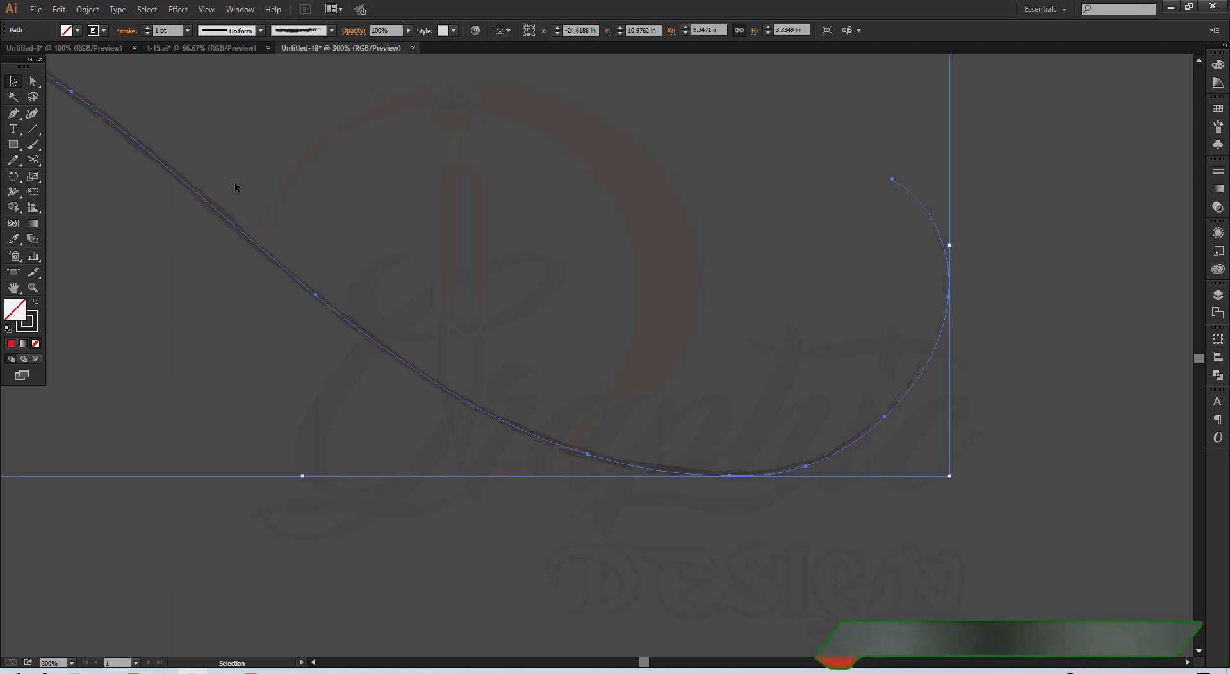
Try the orange arrow and 6.00 charcoal brushes, then apply the denim pattern brush.
left_click(330, 31)
left_click(295, 93)
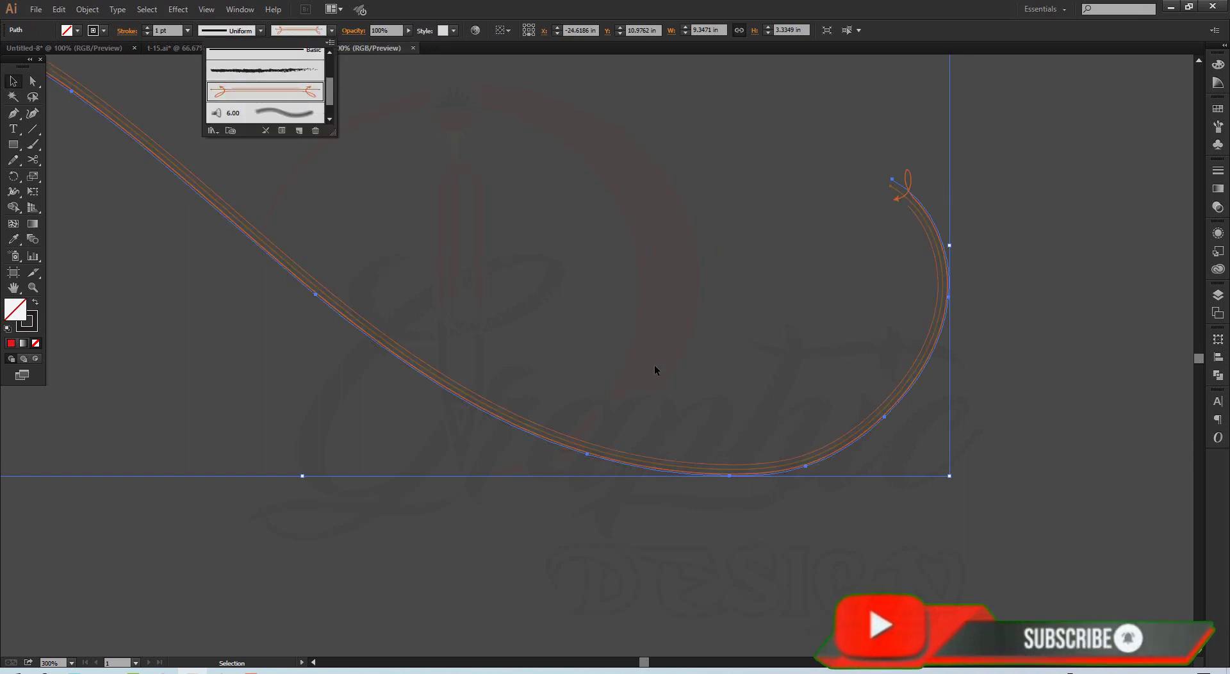
left_click(286, 114)
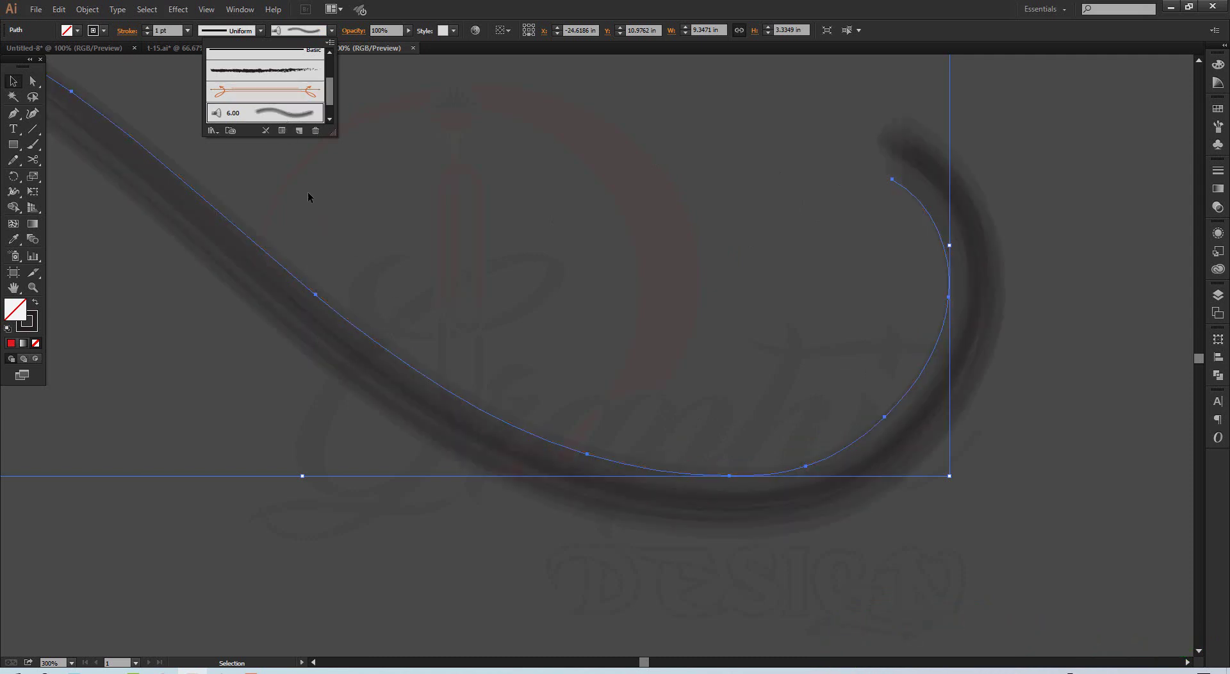
scroll(298, 109, "down", 1)
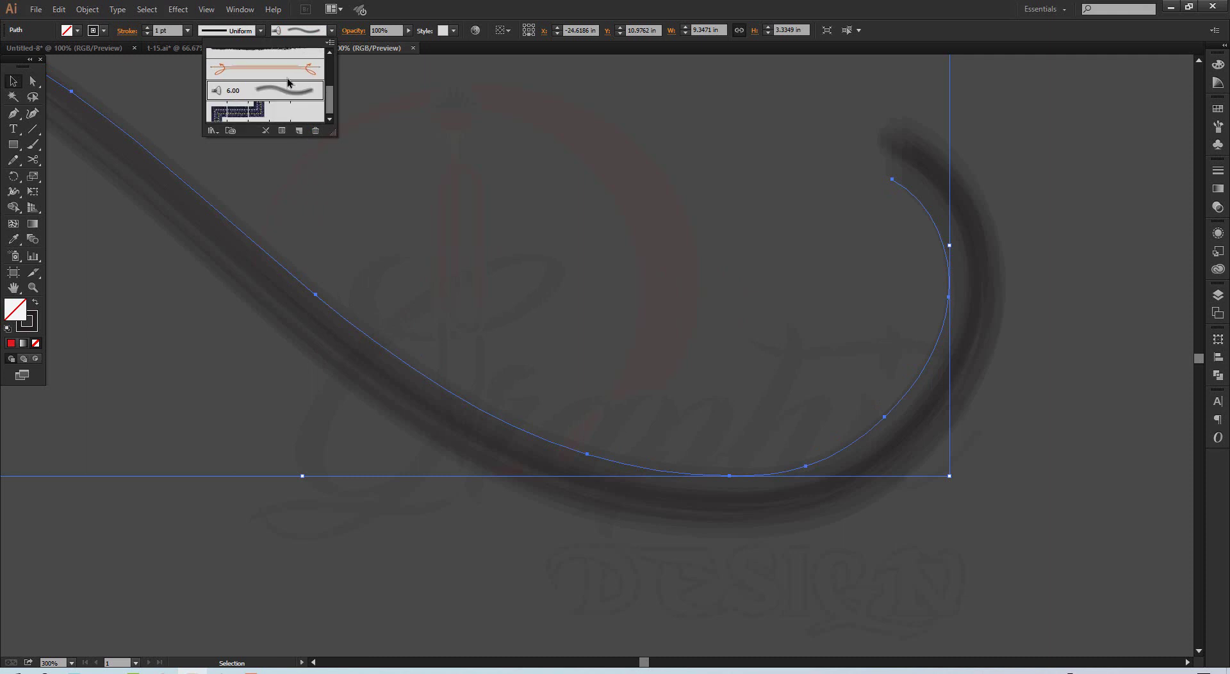
left_click(245, 116)
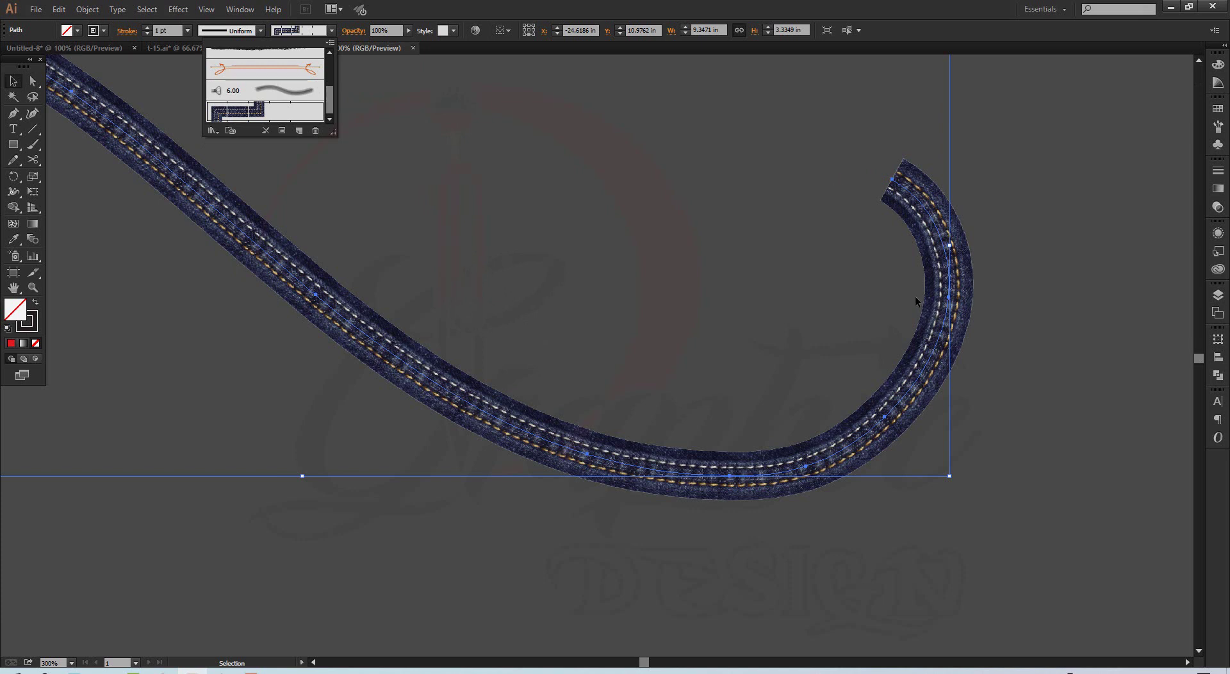
left_click(356, 184)
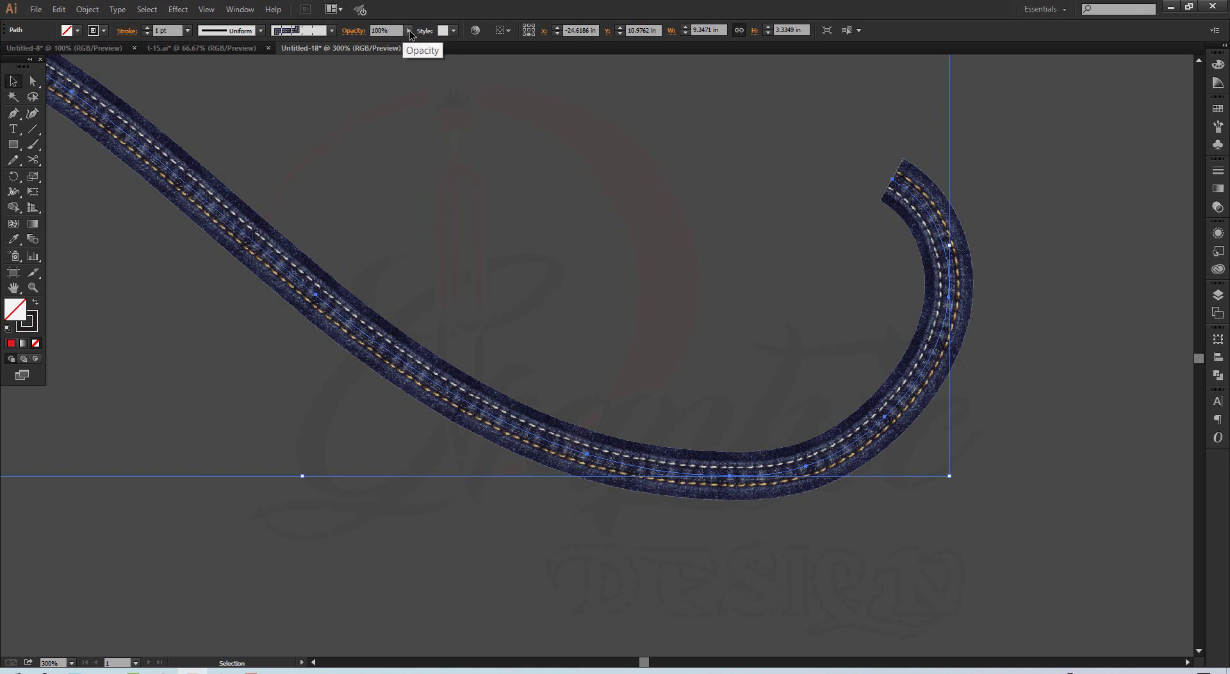
mouse_move(410, 33)
left_mouse_down()
mouse_move(363, 49)
mouse_move(468, 50)
left_mouse_up()
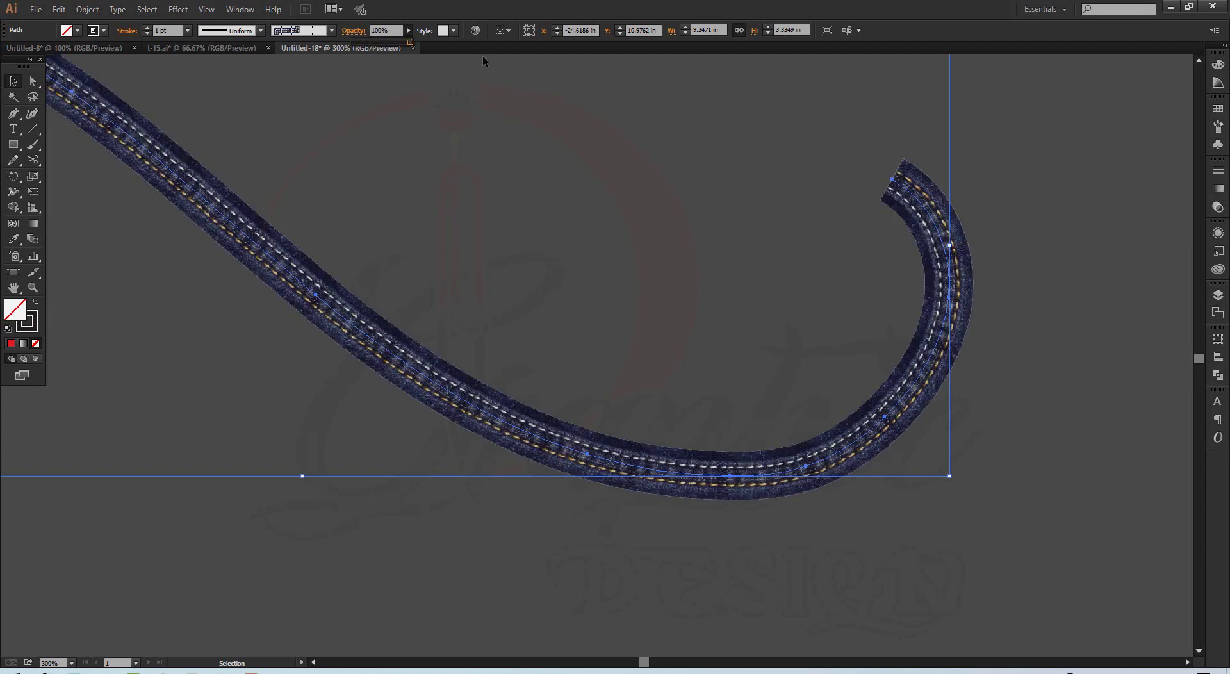
Zoom out, preview the Foliage_GS graphic style on the curve, then reselect the whole S-curve.
left_click(454, 31)
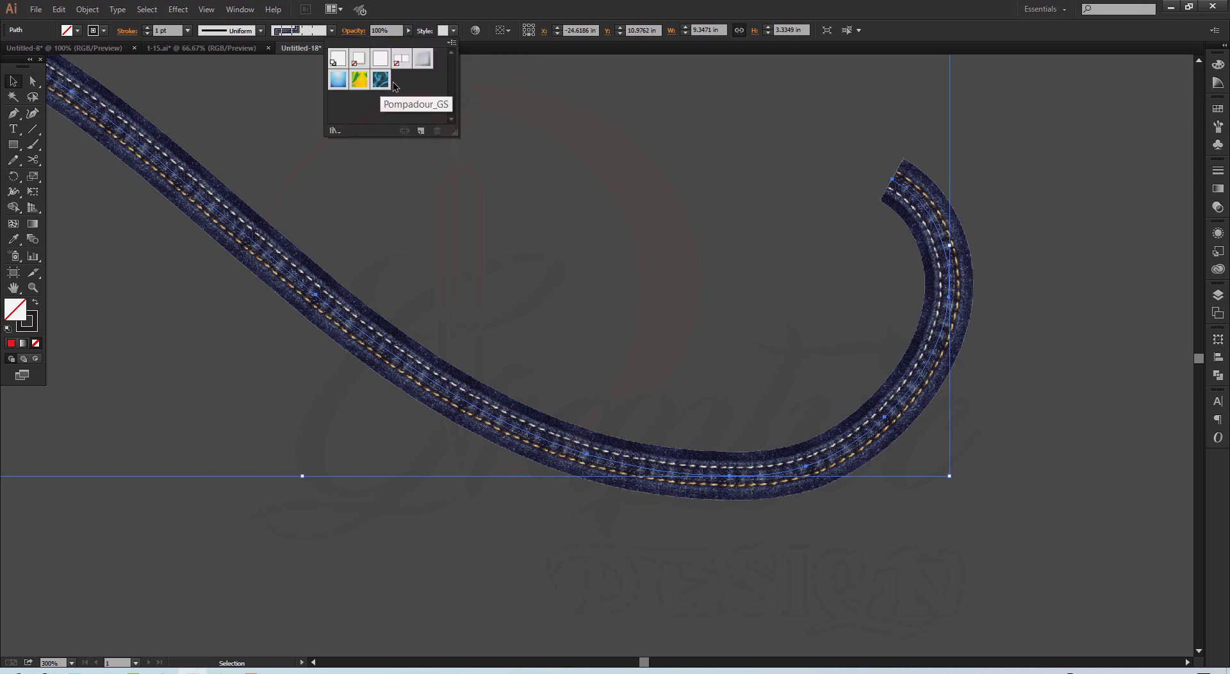
key("a")
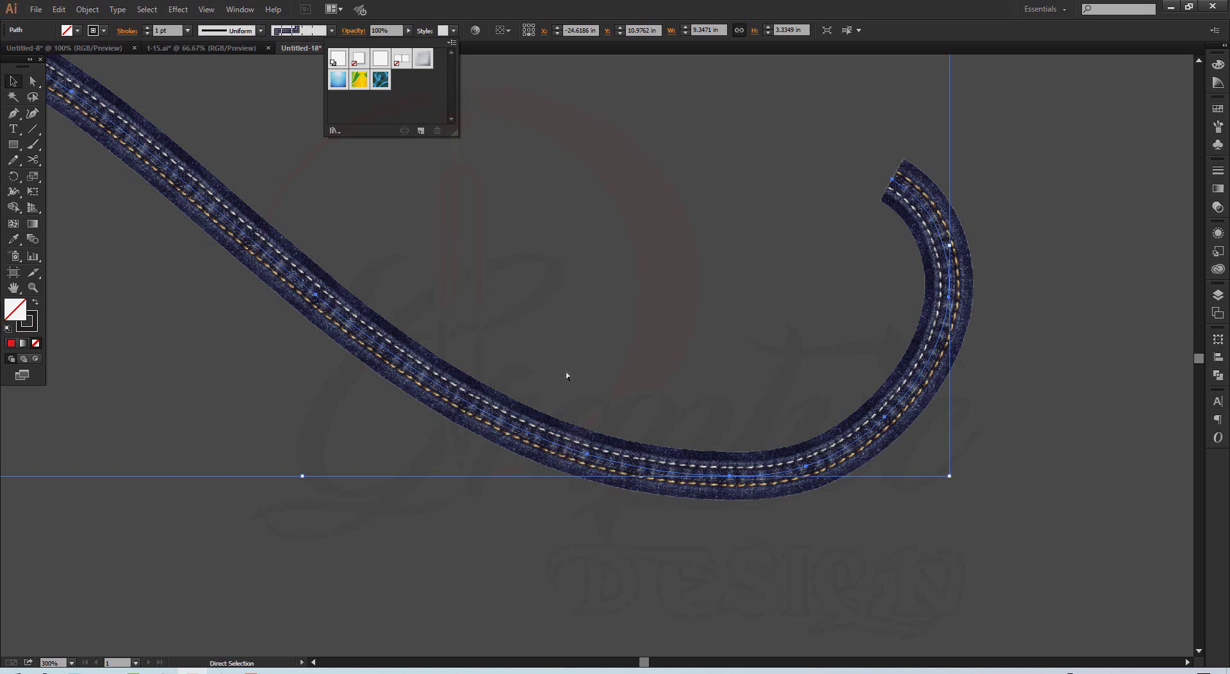
key("ctrl+minus")
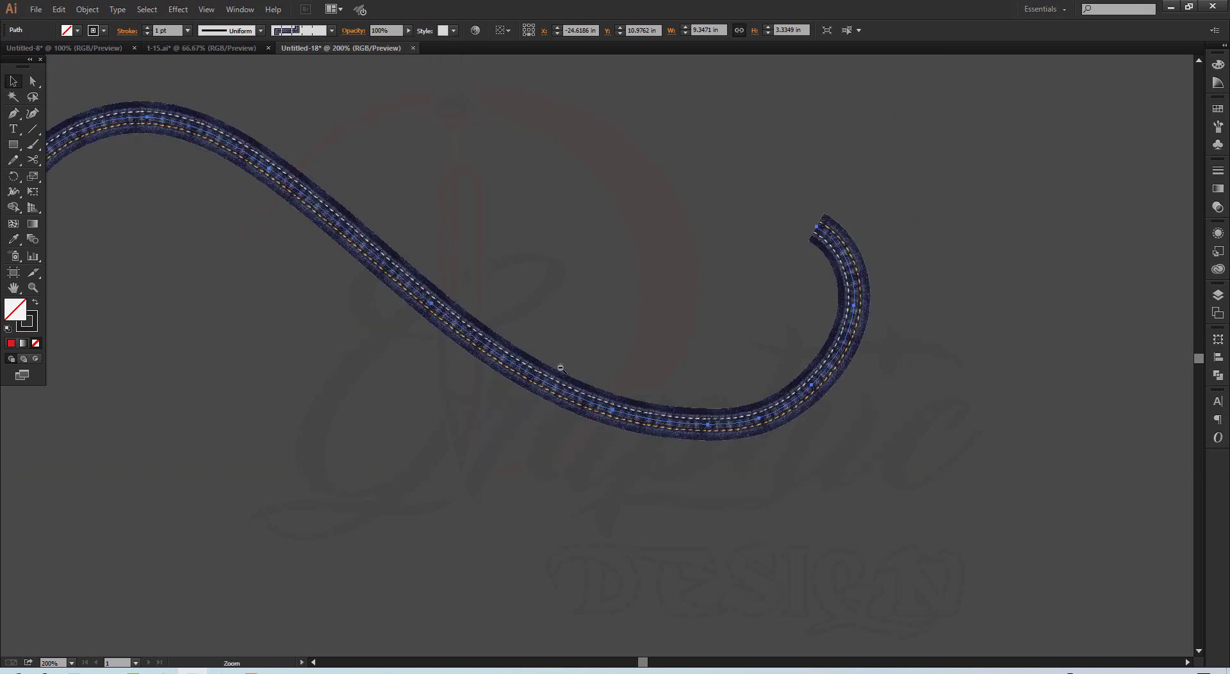
key("ctrl+minus")
left_click_drag(473, 340, 519, 429)
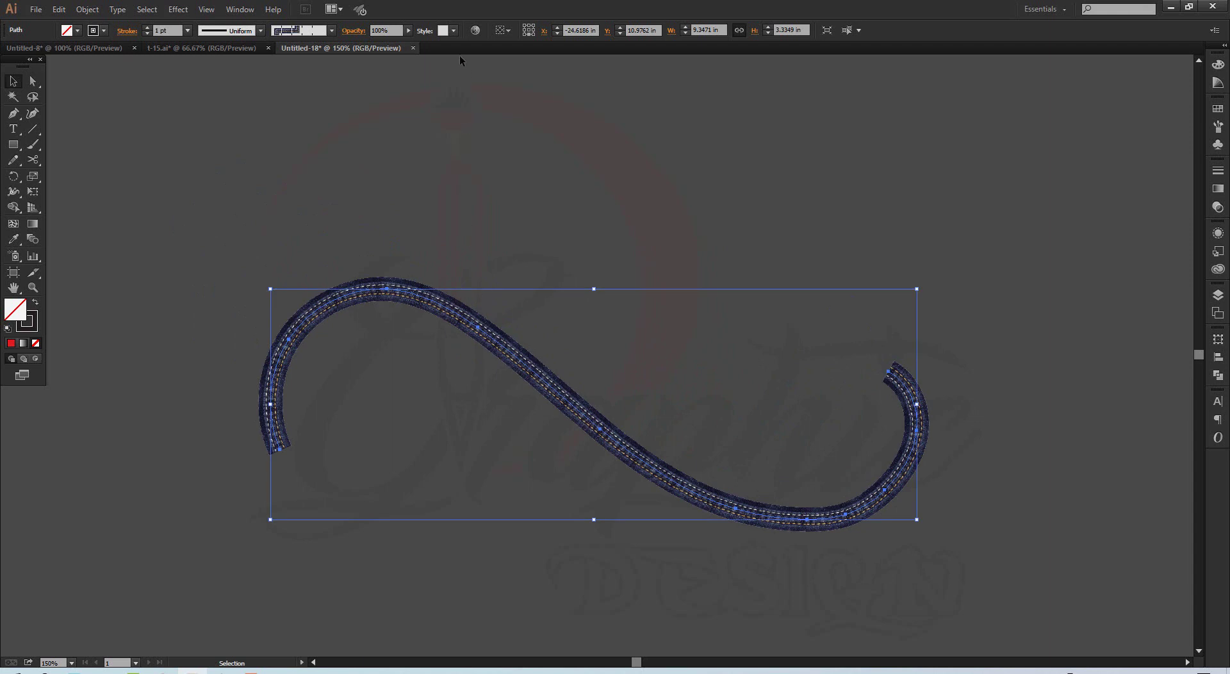
left_click(454, 31)
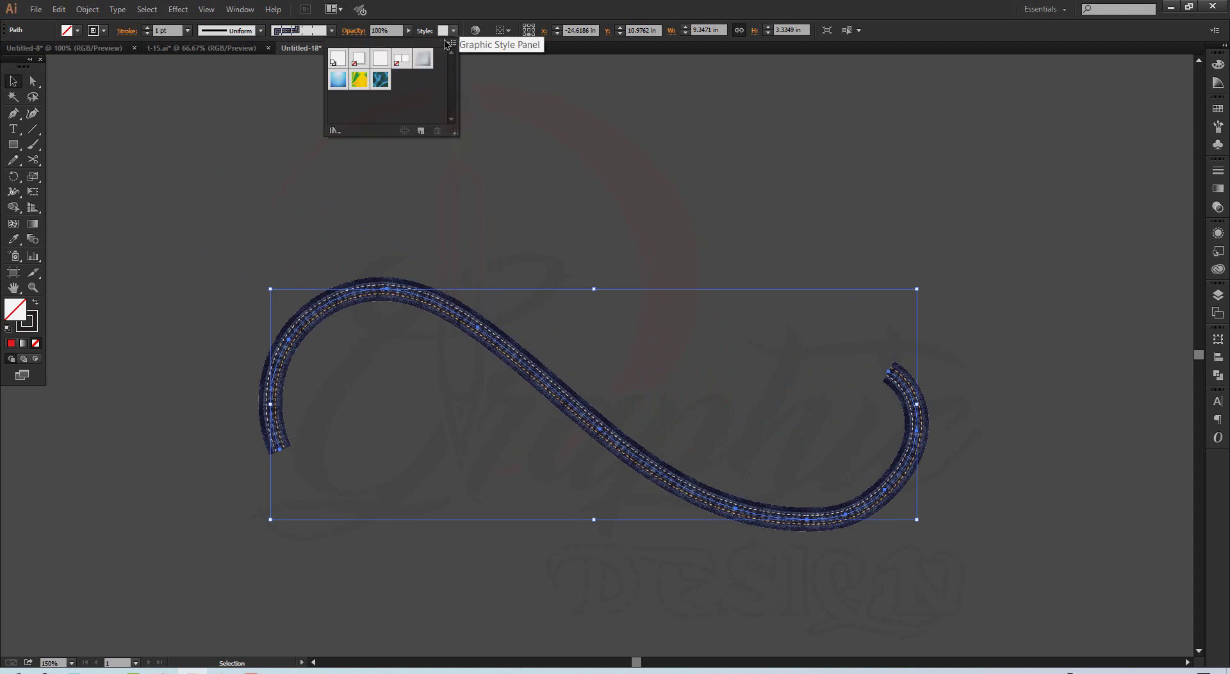
left_click(358, 79)
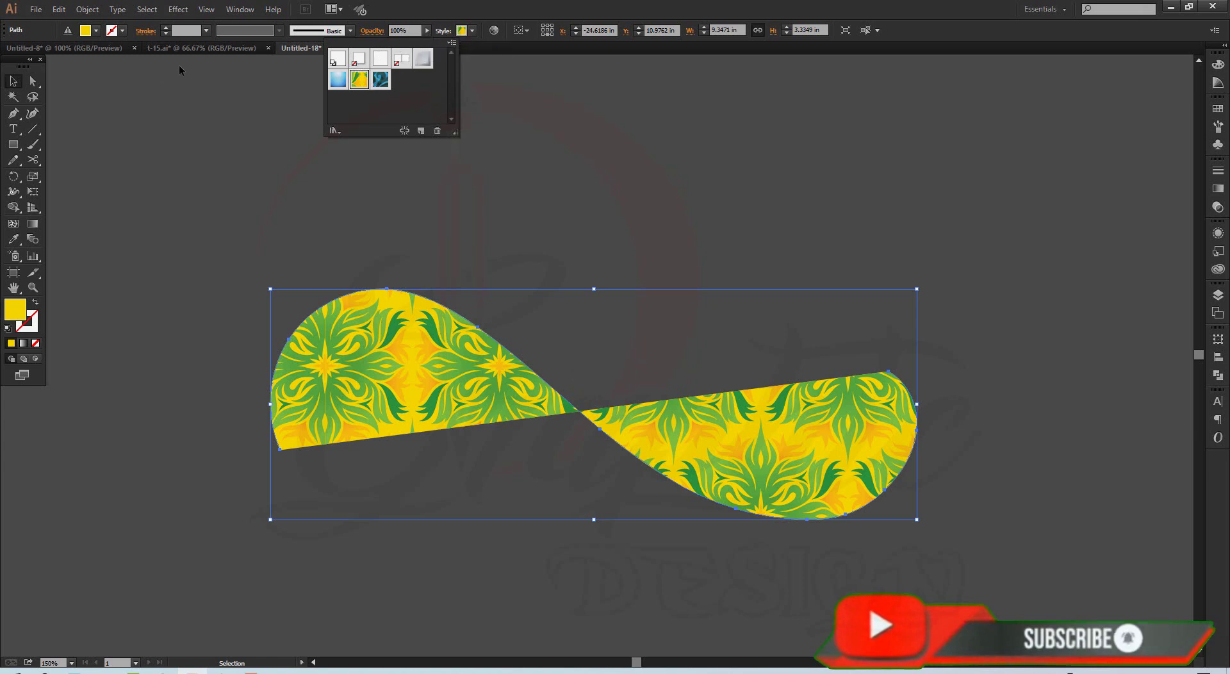
left_click(139, 78)
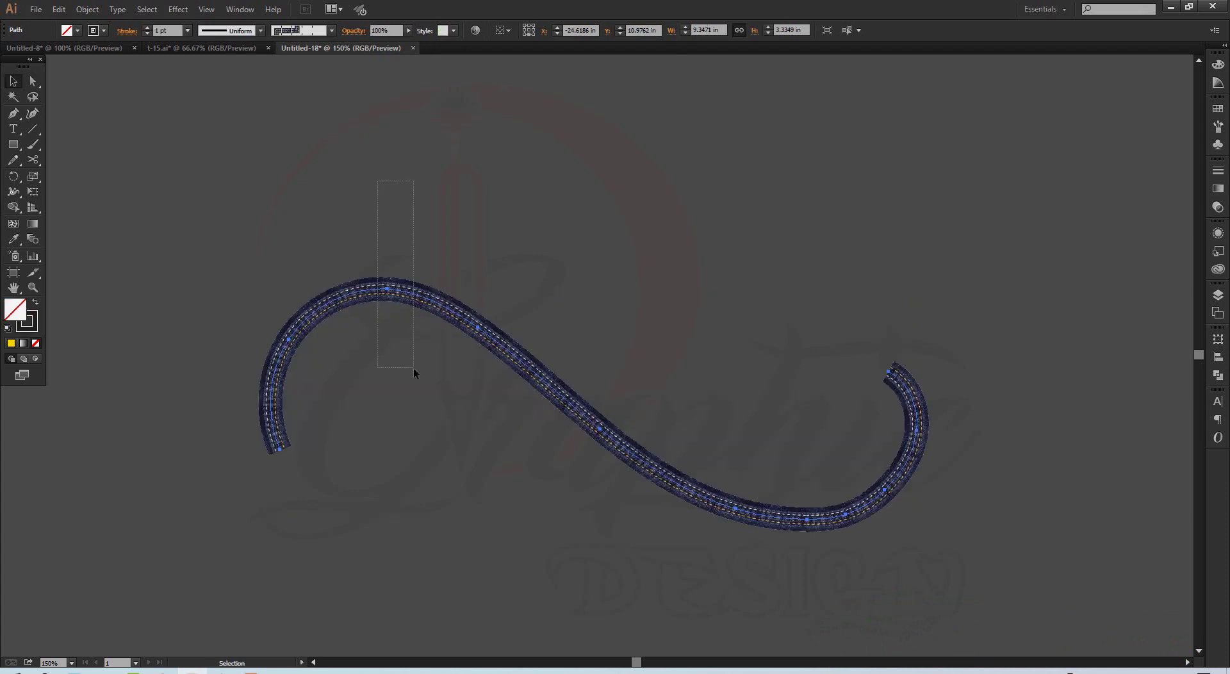
left_click_drag(413, 368, 414, 368)
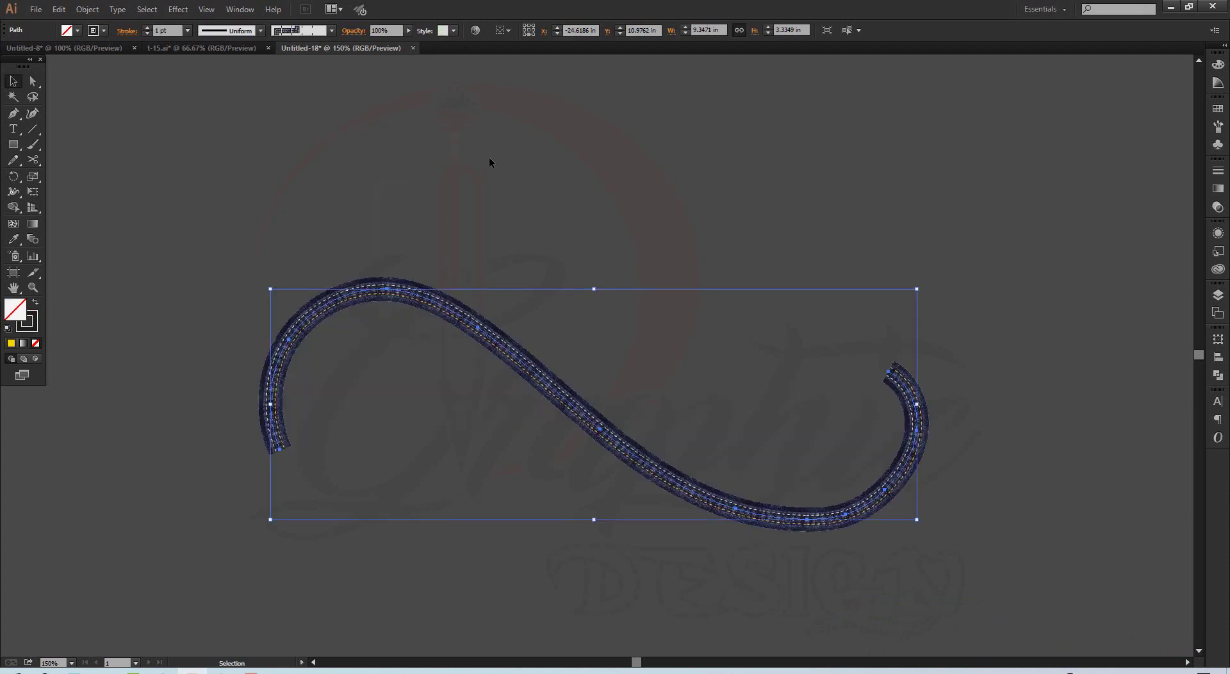
left_click(475, 31)
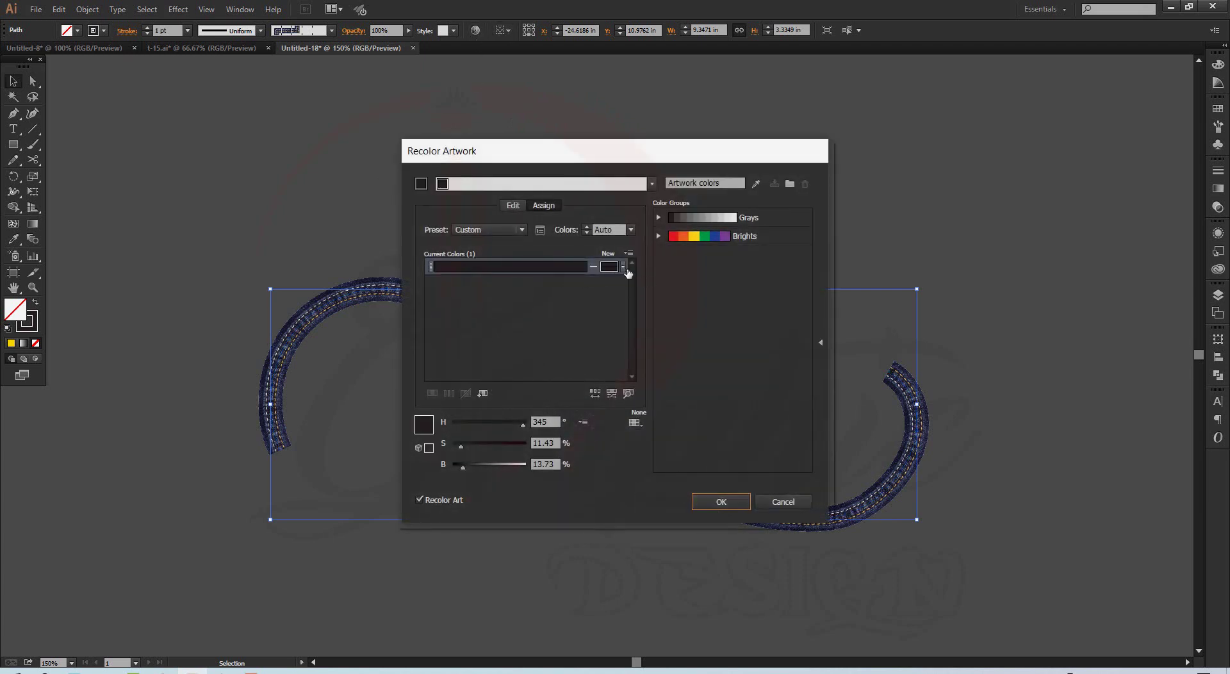
left_click_drag(461, 447, 509, 448)
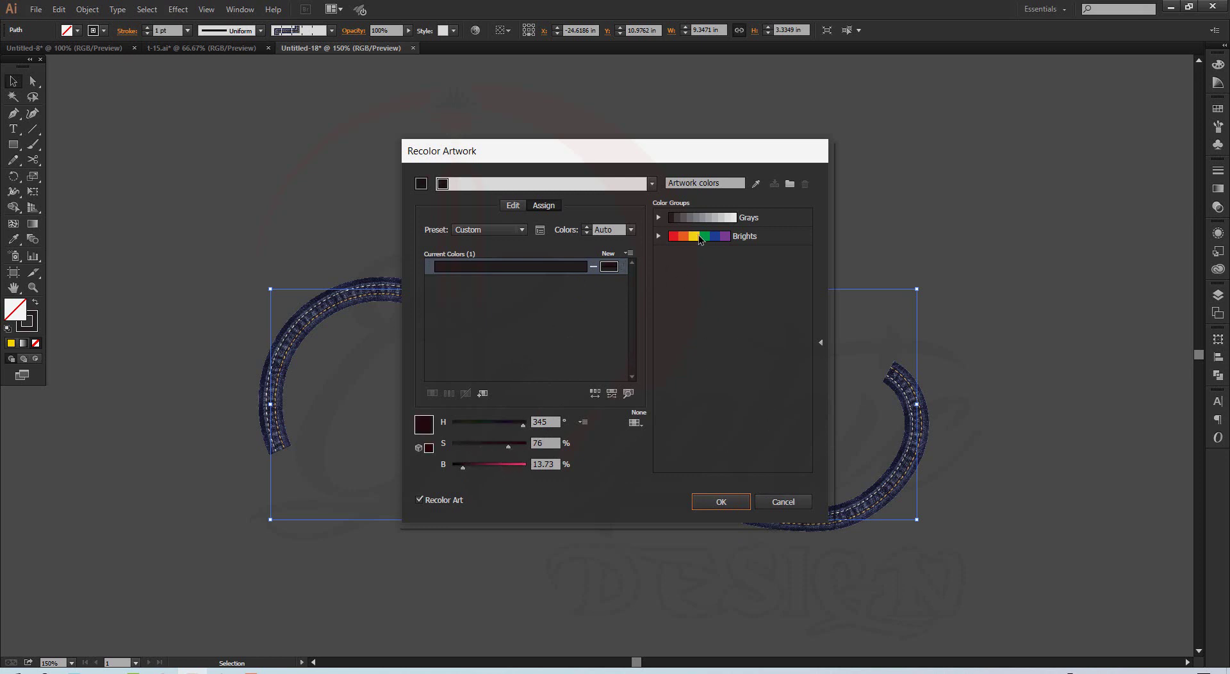
left_click(700, 238)
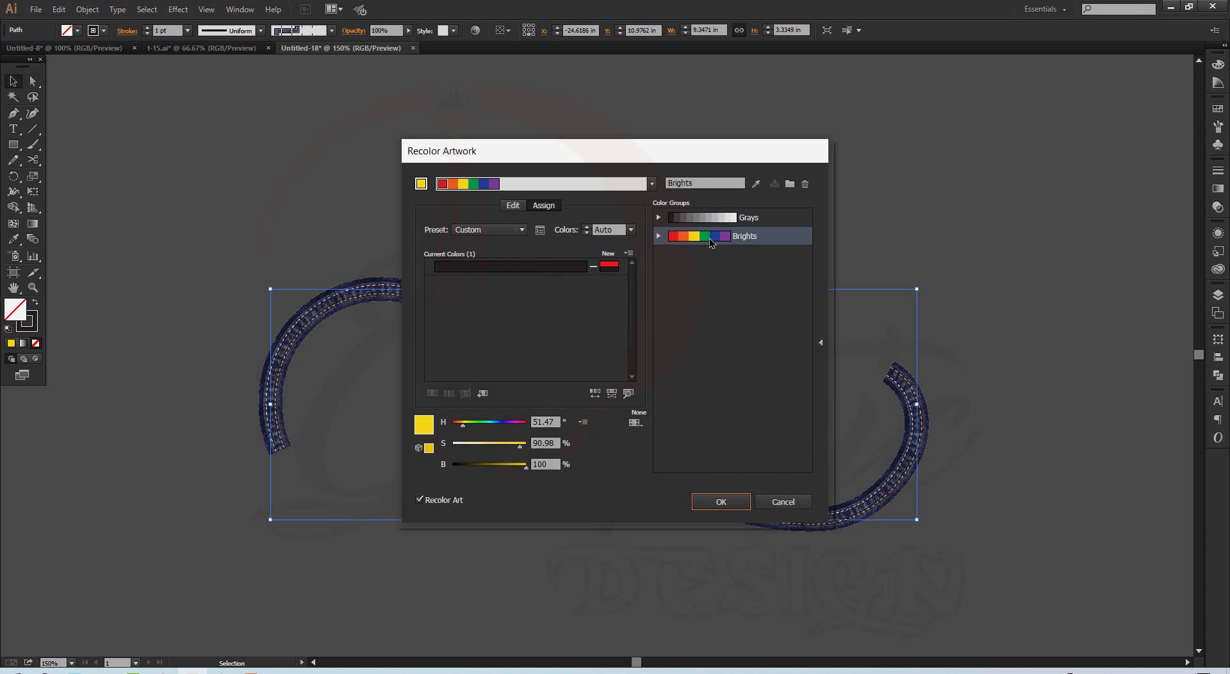
left_click(501, 443)
left_click(510, 465)
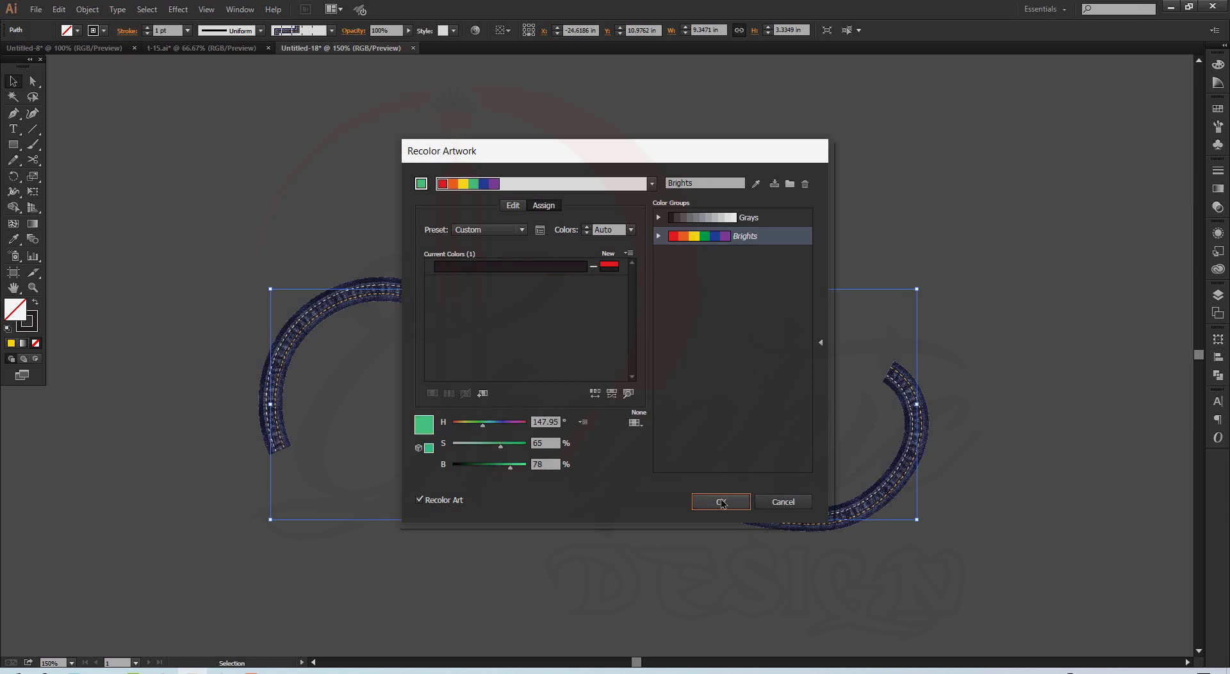
left_click(783, 502)
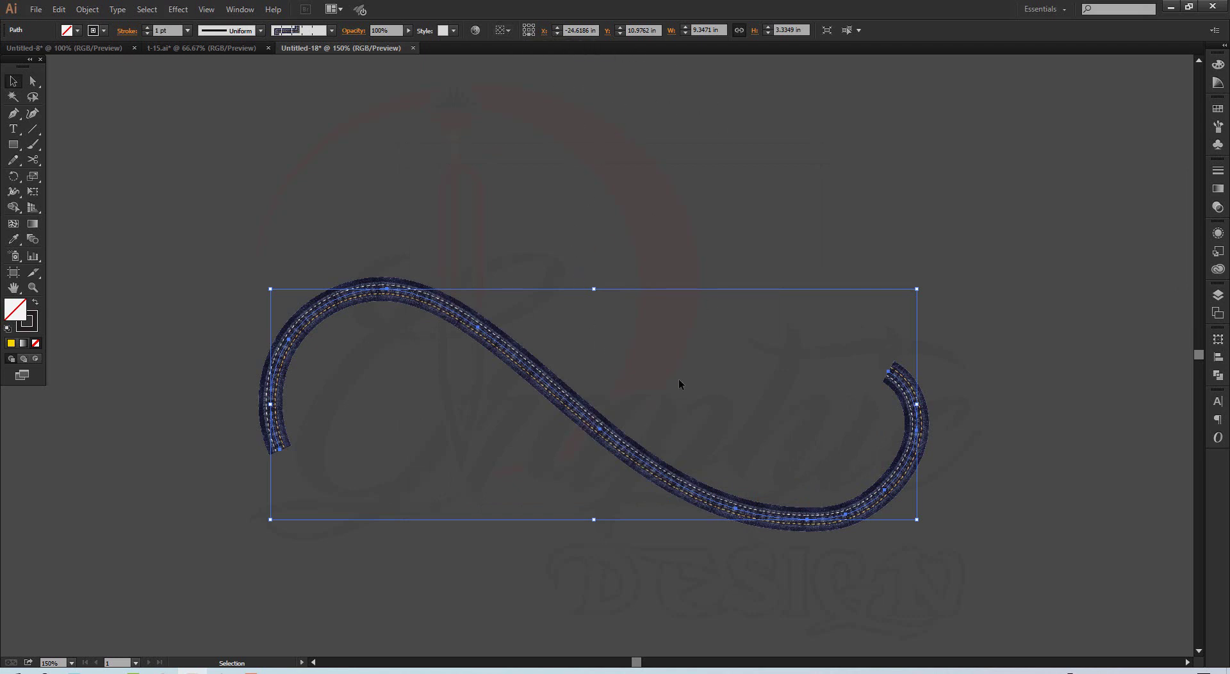
left_click_drag(575, 405, 581, 312)
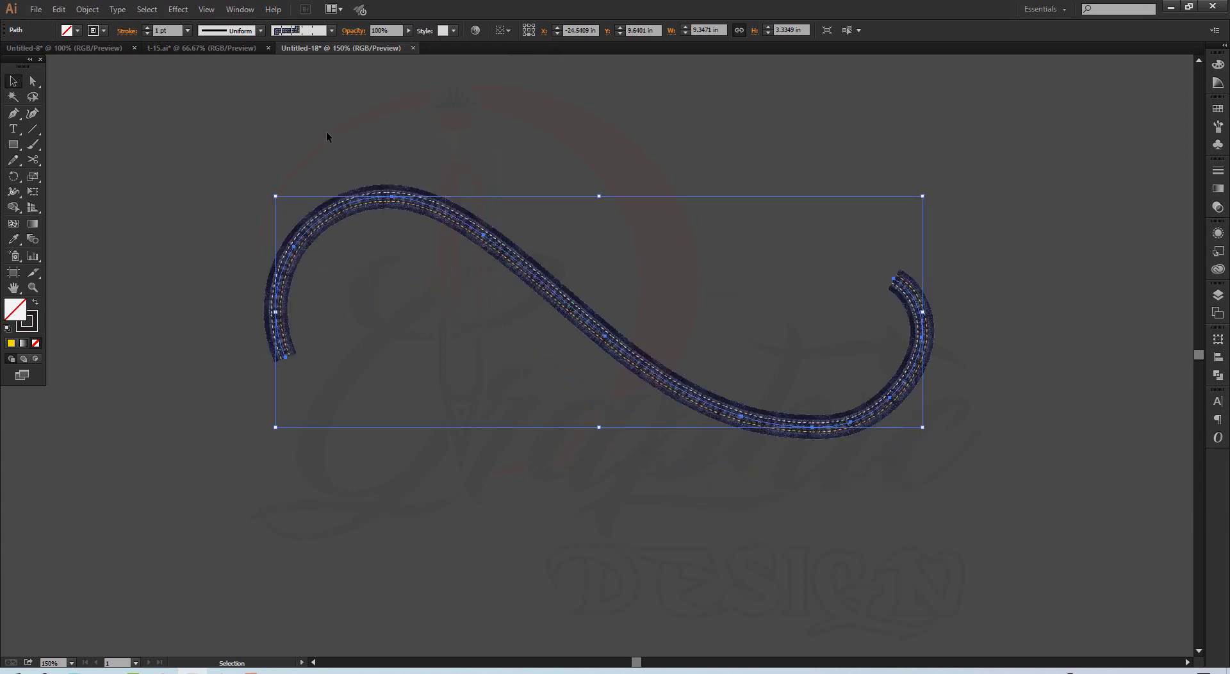
key("ctrl+z")
Give the S-curve a right-tapering width profile and a 10 pt stroke weight.
left_click_drag(294, 233, 402, 428)
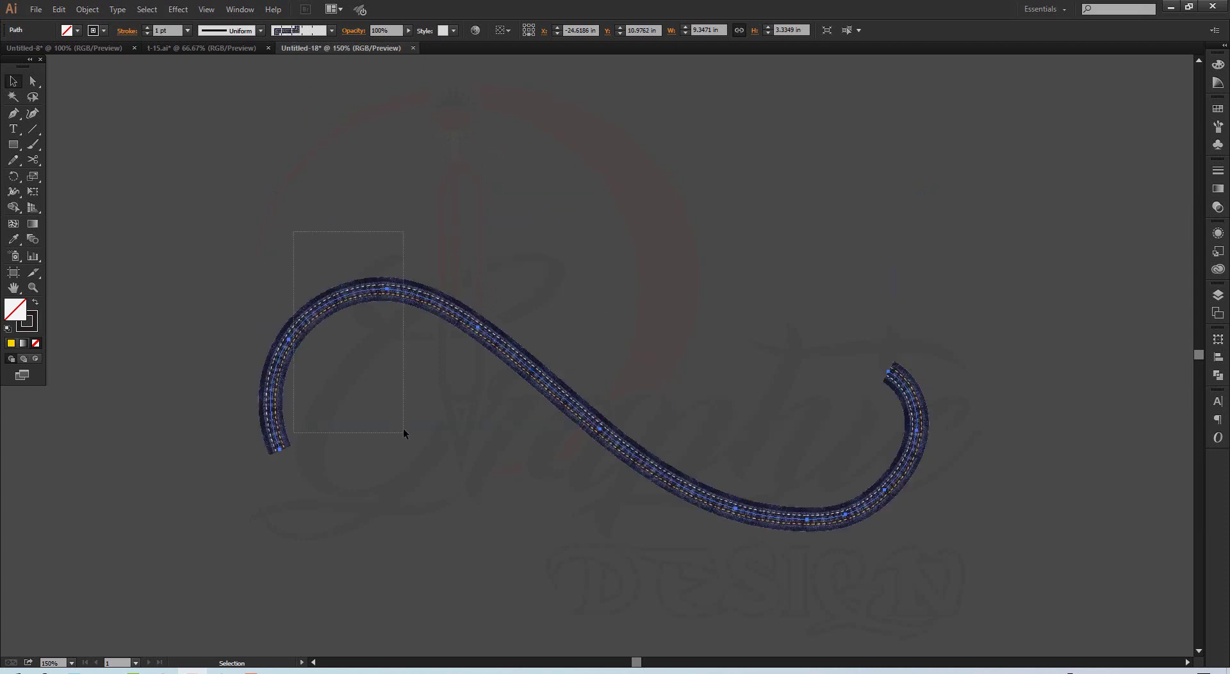
left_click(261, 31)
left_click(218, 130)
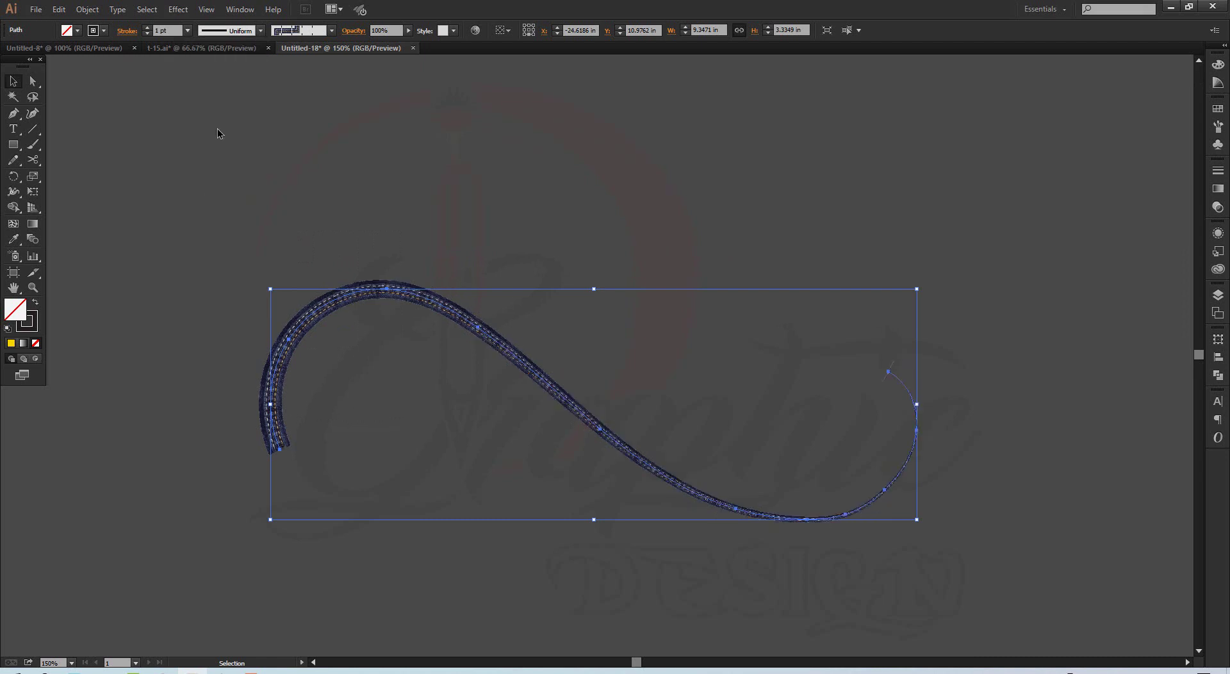
left_click(188, 30)
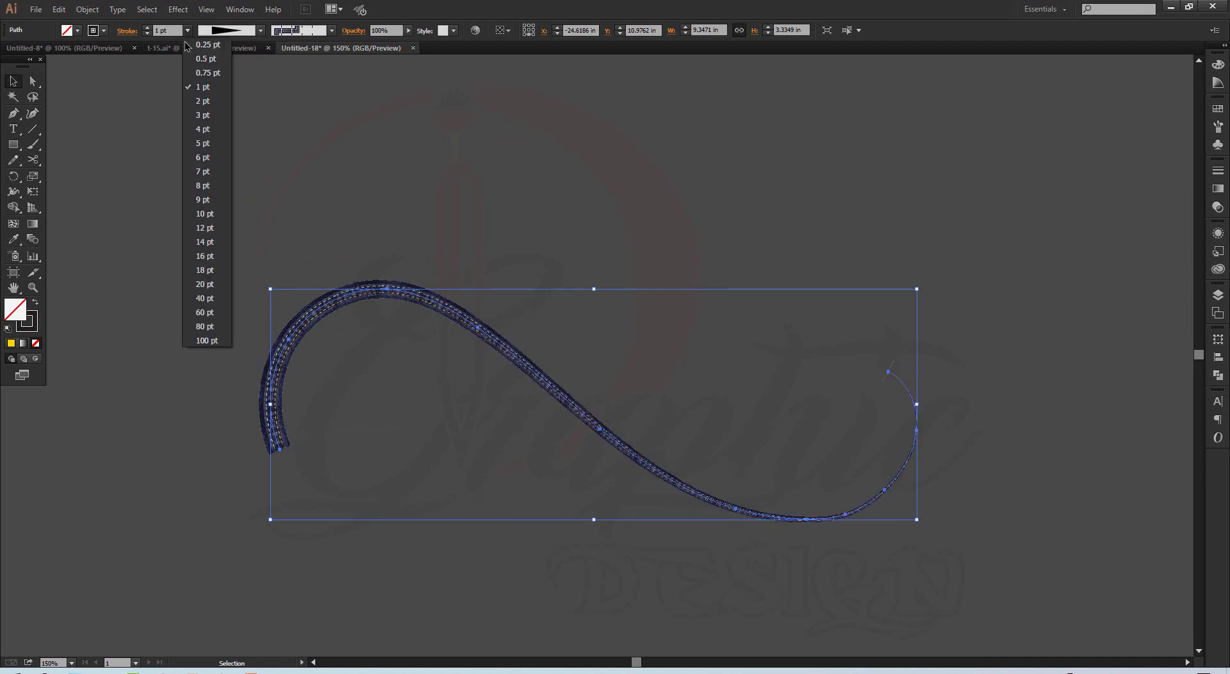
left_click(205, 218)
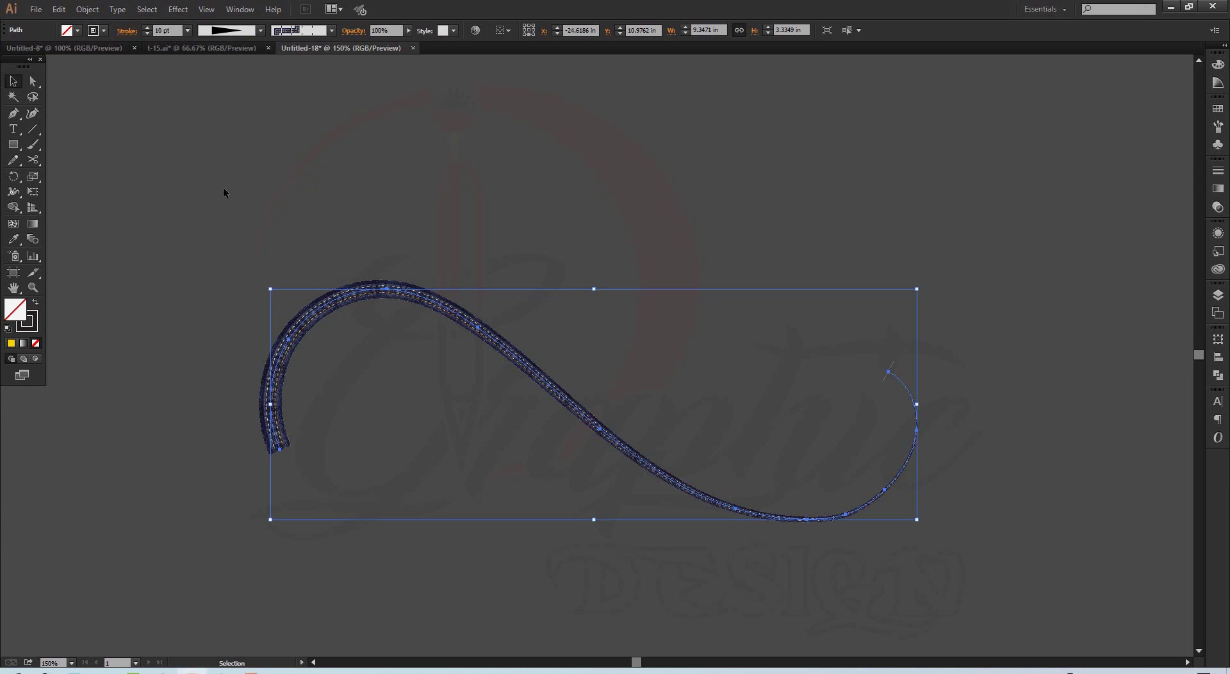
Switch the curve's brush from the denim pattern to Basic.
left_click(332, 31)
scroll(263, 99, "up", 1)
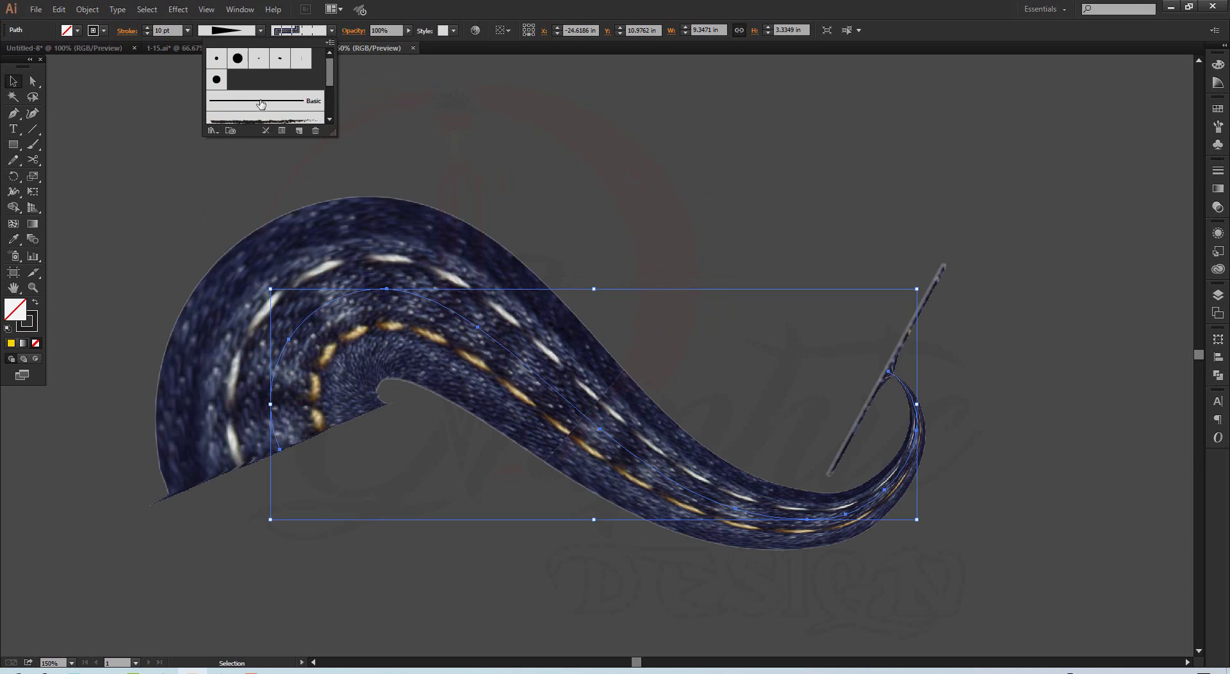
left_click(262, 103)
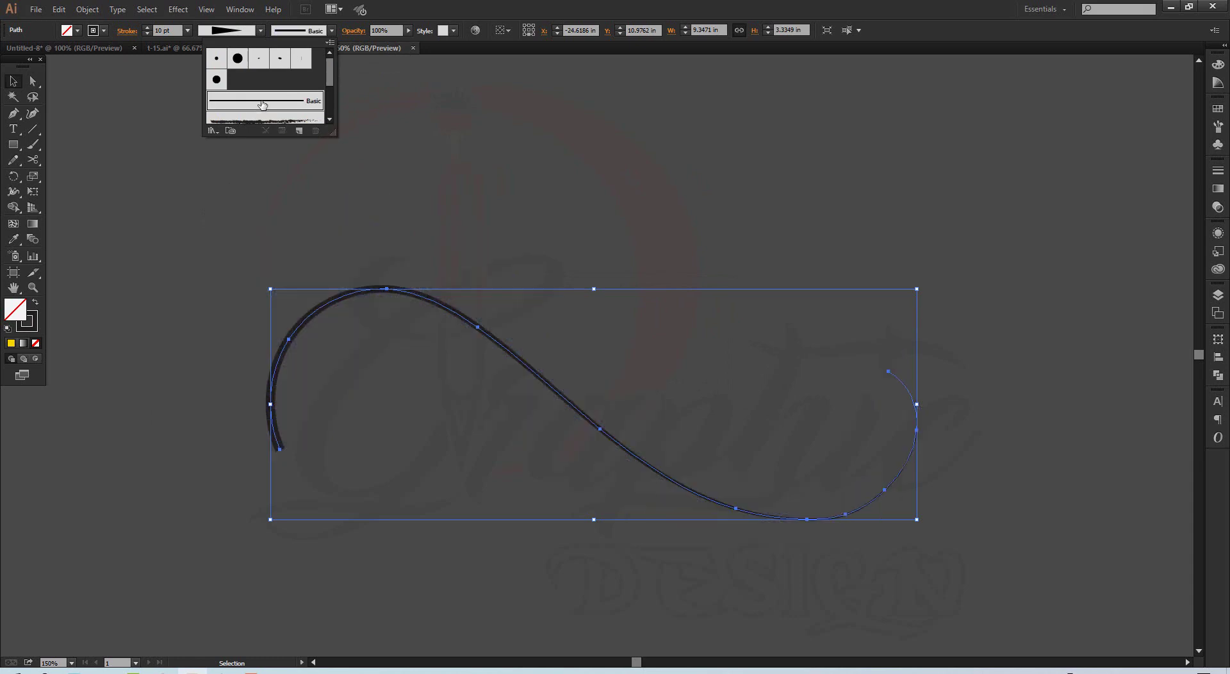
left_click(493, 173)
Expand the curve's stroke appearance into a filled shape.
left_click(330, 275)
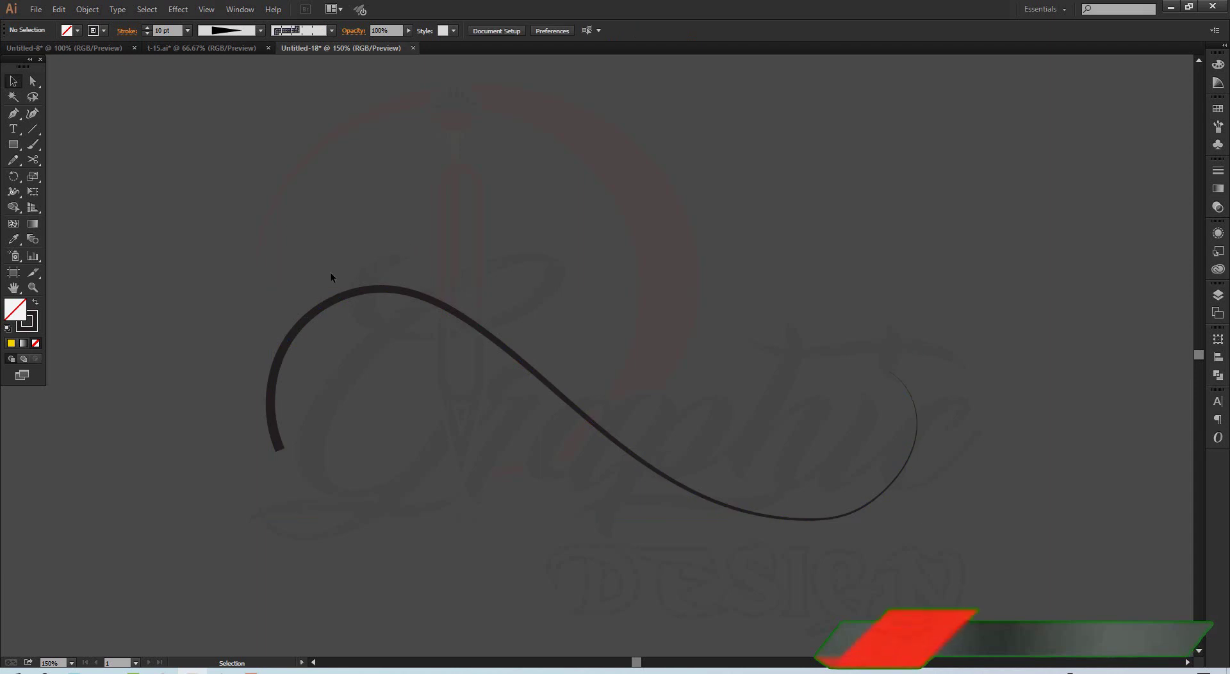
left_click(341, 300)
left_click(80, 10)
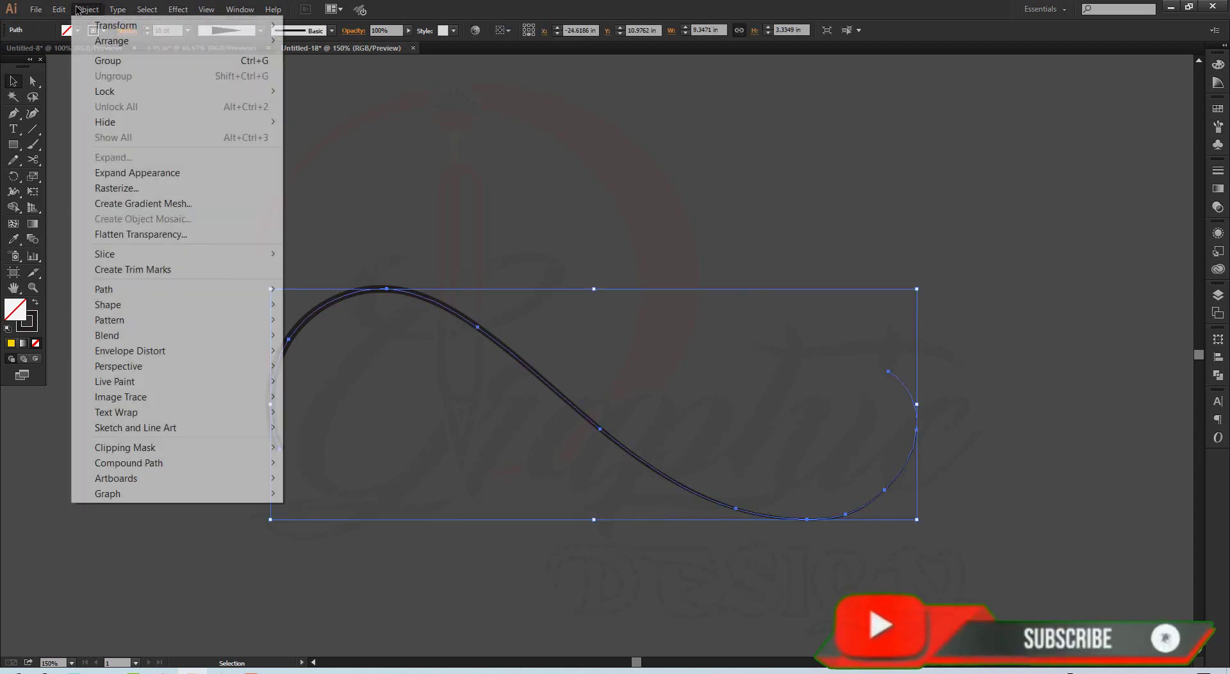
left_click(124, 175)
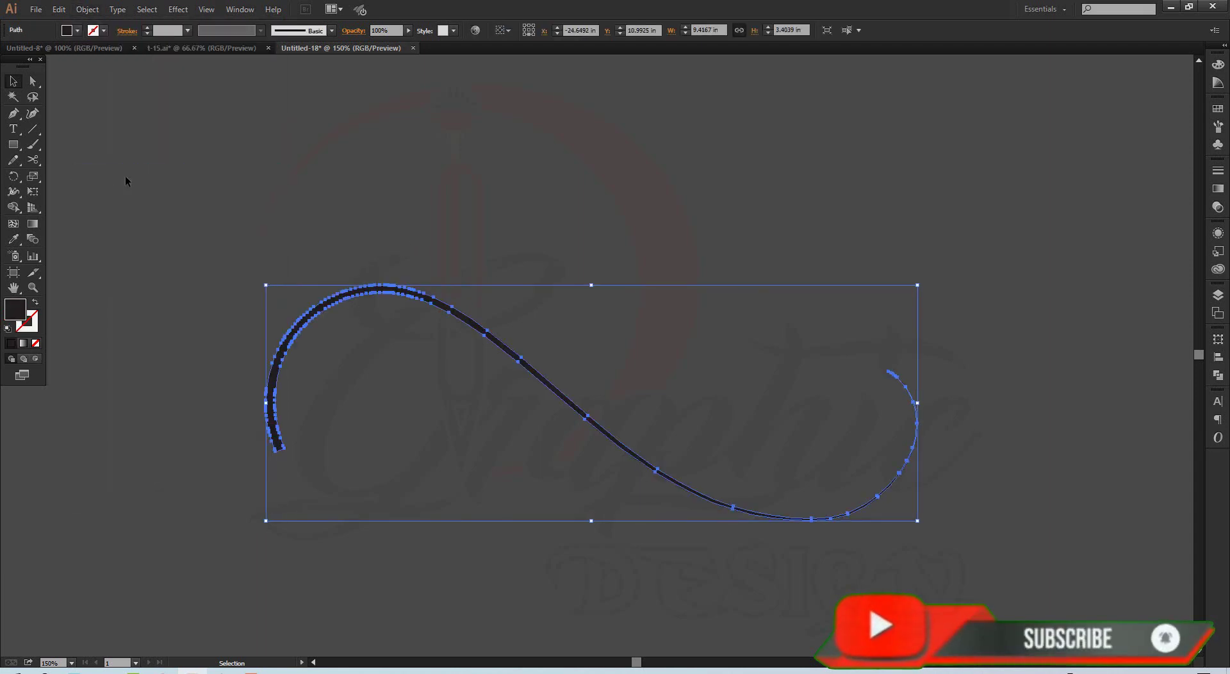
Apply the yellow-green foliage graphic style to the expanded curve.
left_click(387, 211)
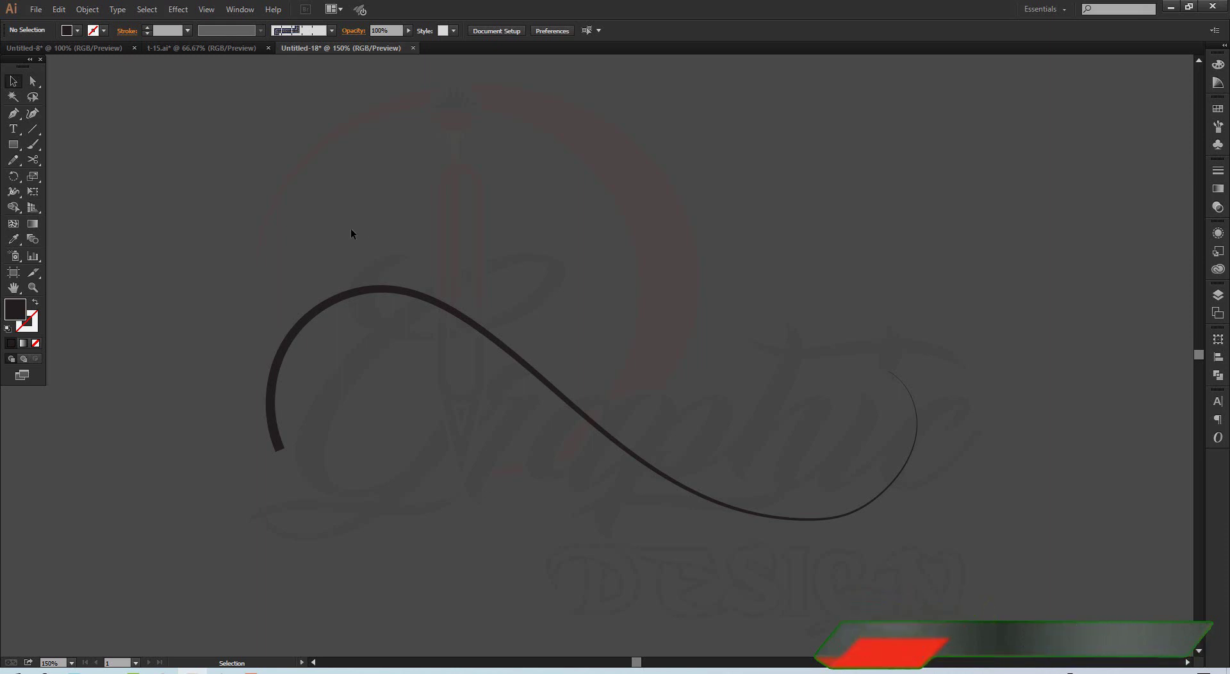
left_click(377, 288)
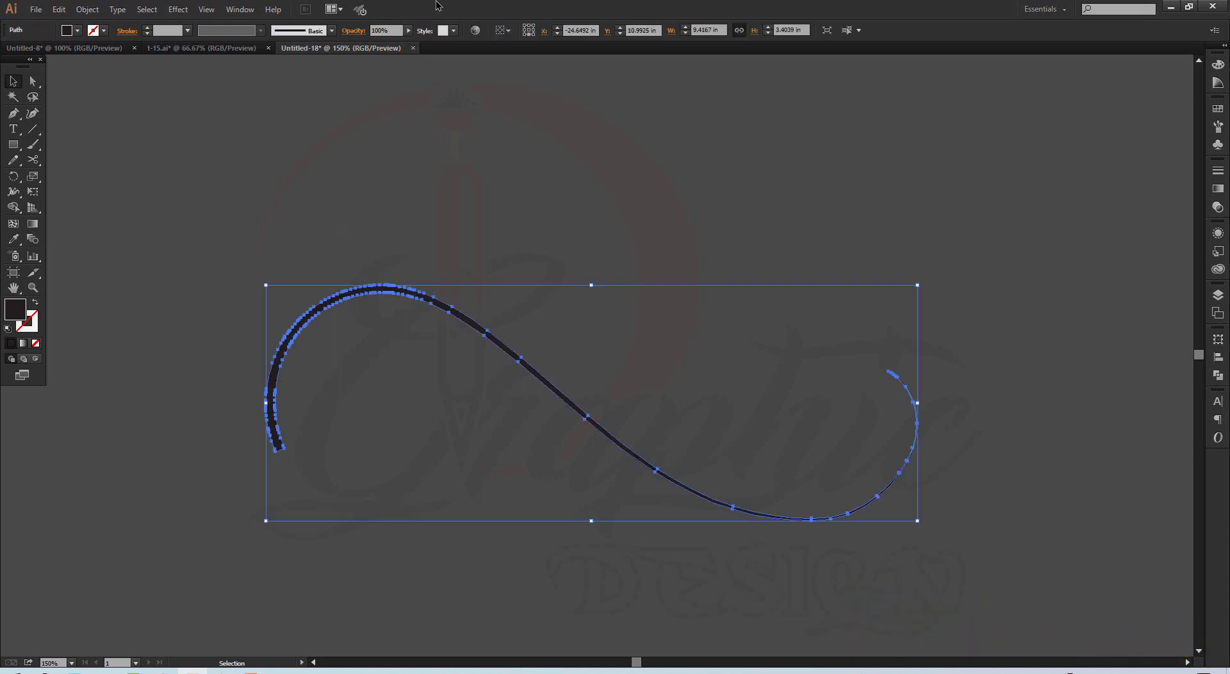
left_click(509, 32)
left_click(509, 32)
left_click(453, 30)
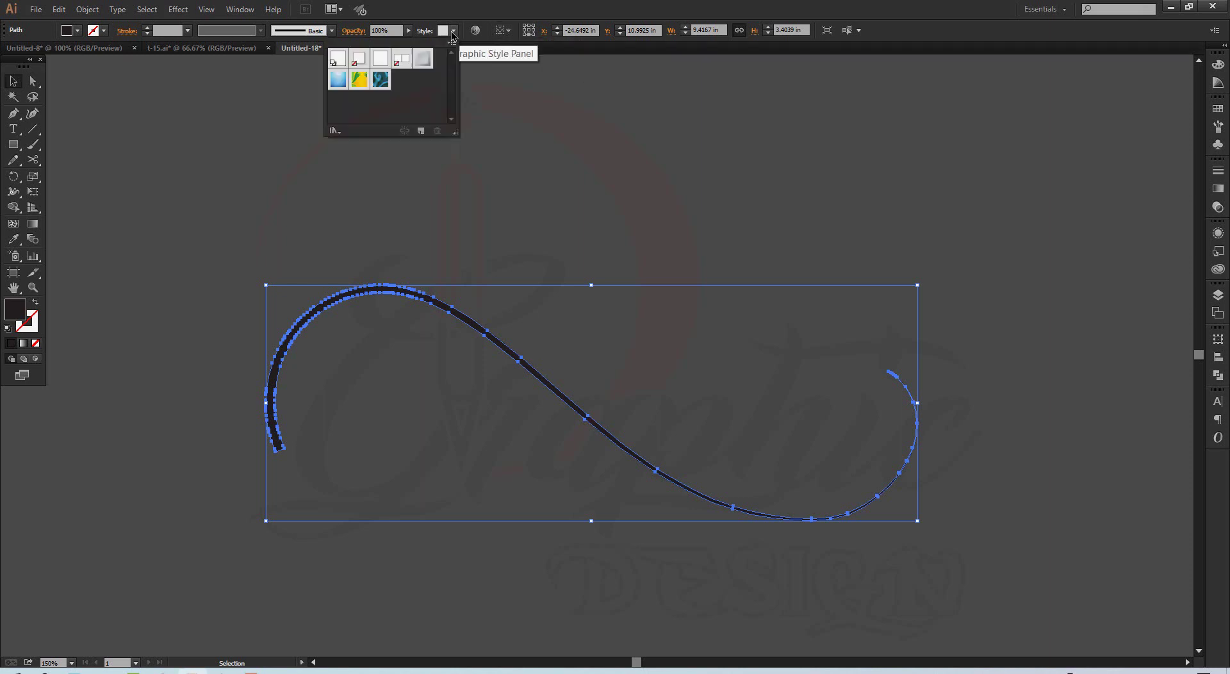
left_click(358, 80)
left_click(596, 185)
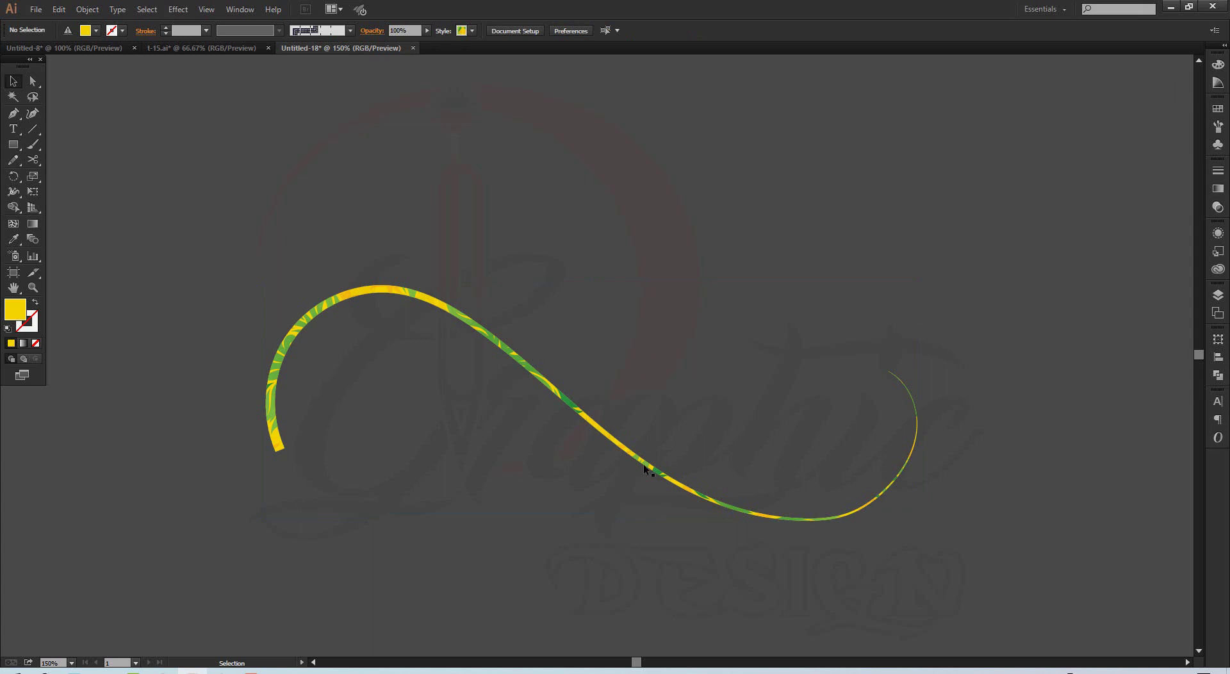
Delete the yellow-green styled swash curve from the canvas.
left_click_drag(640, 462, 669, 362)
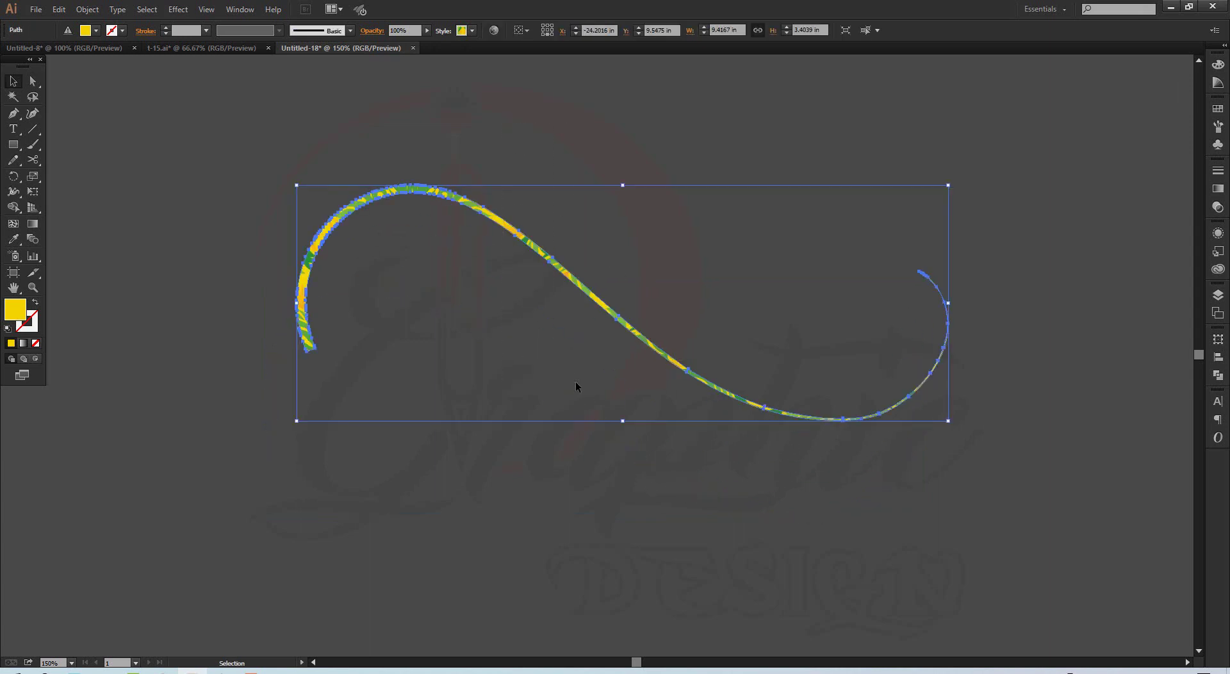
key("Delete")
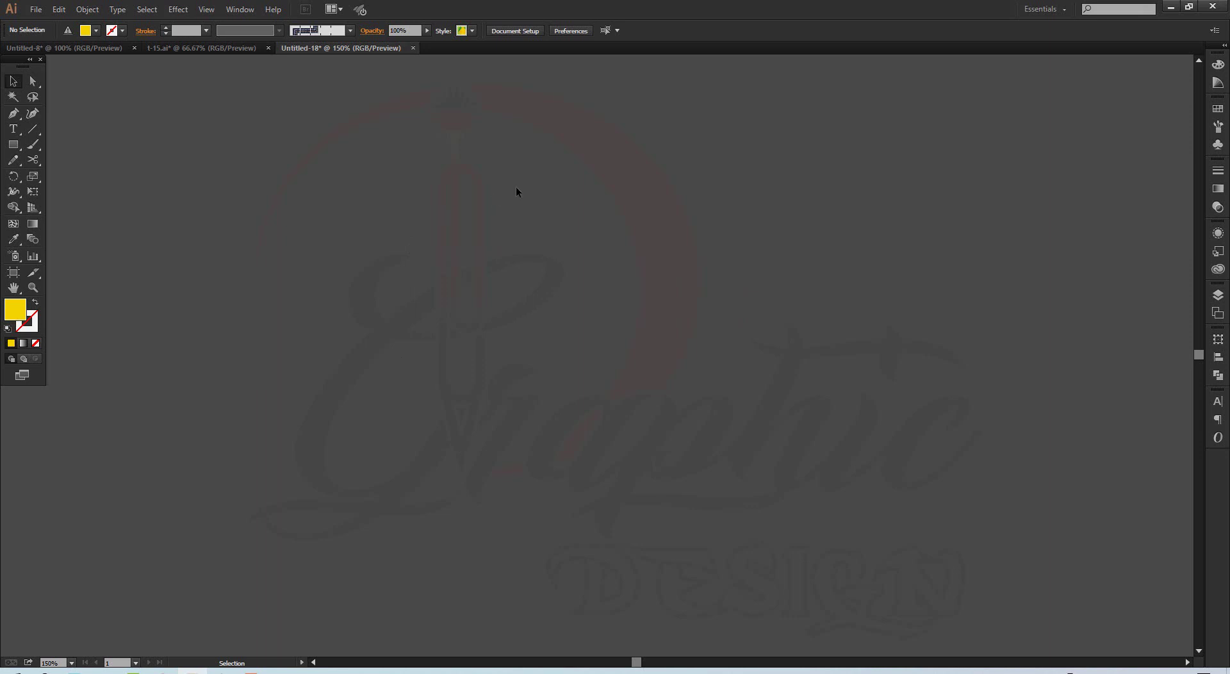
Draw a large circle near the canvas centre with the Ellipse tool.
left_click_drag(13, 144, 54, 178)
left_click(54, 177)
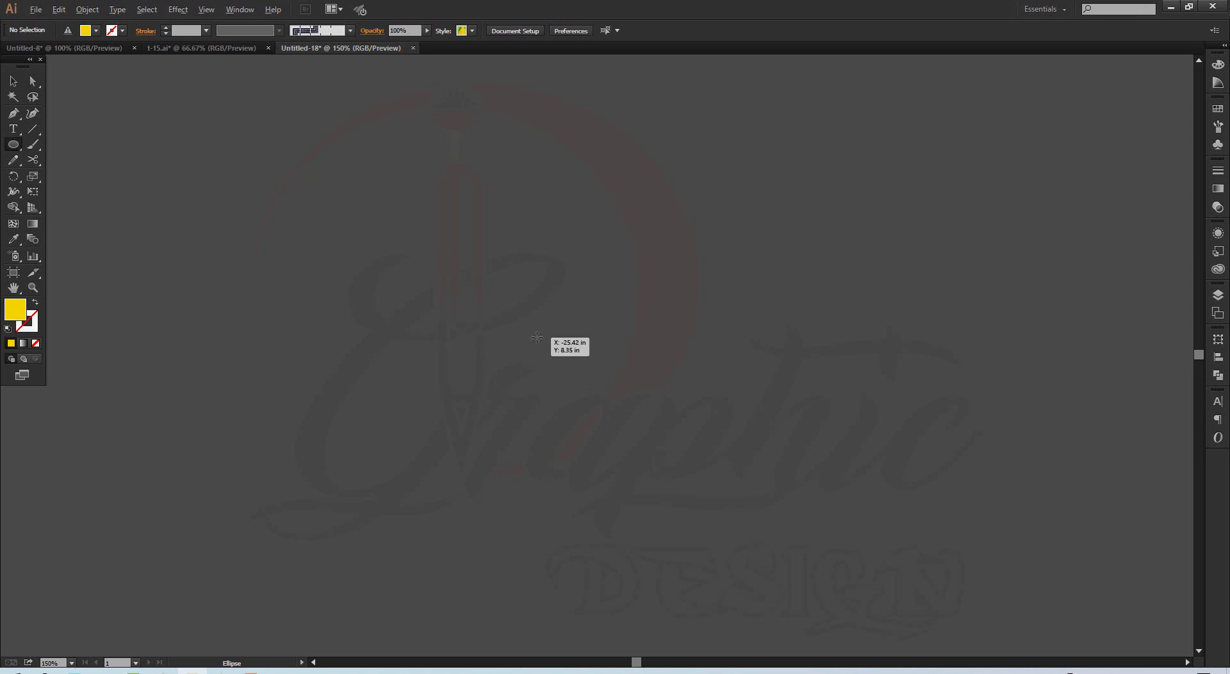
left_click_drag(535, 332, 659, 487)
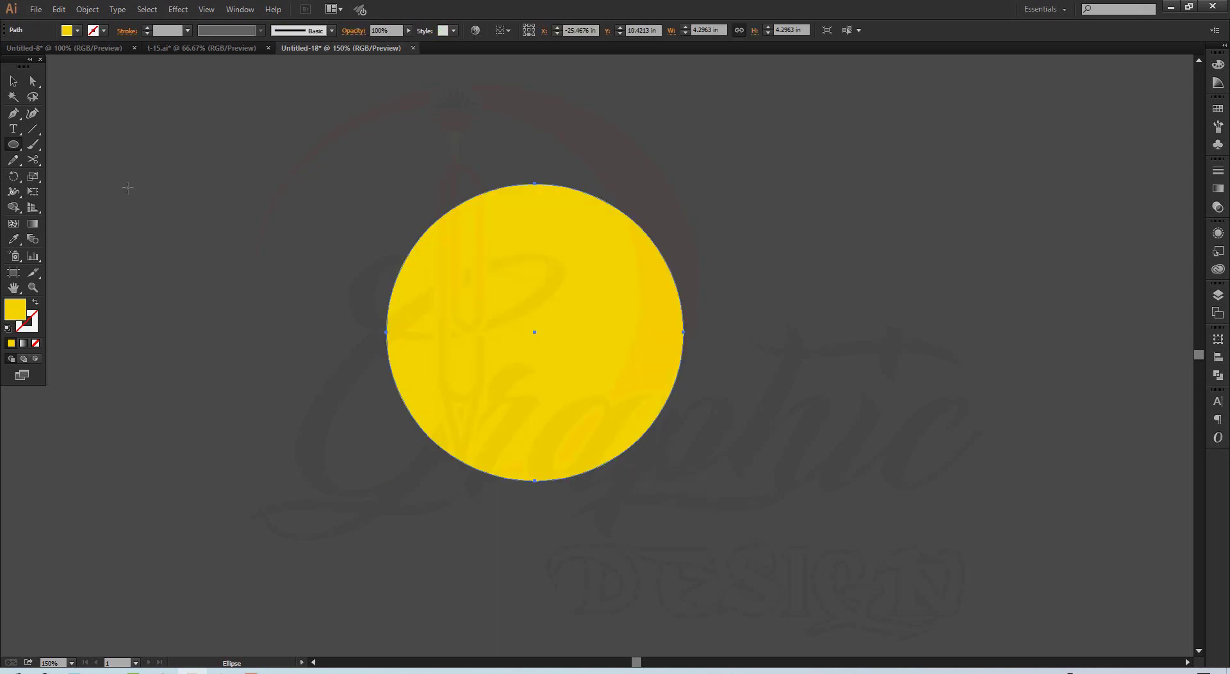
Fill the circle with a white-to-black linear gradient.
left_click(13, 80)
left_click(346, 256)
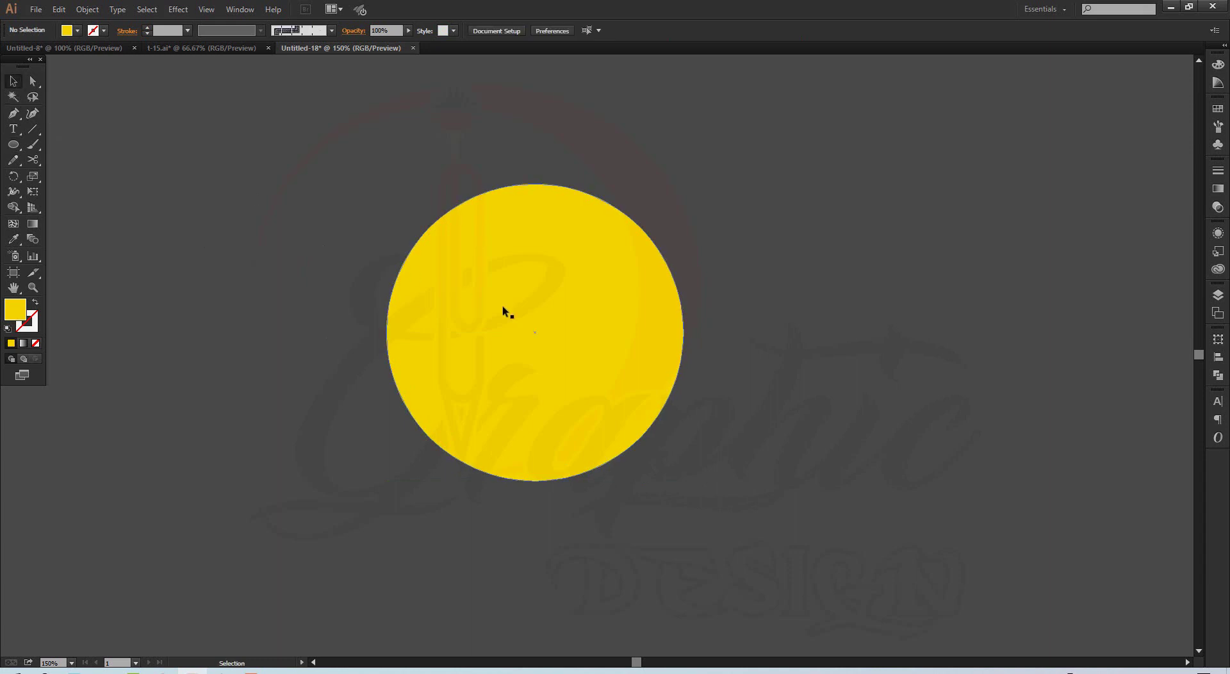
left_click(504, 312)
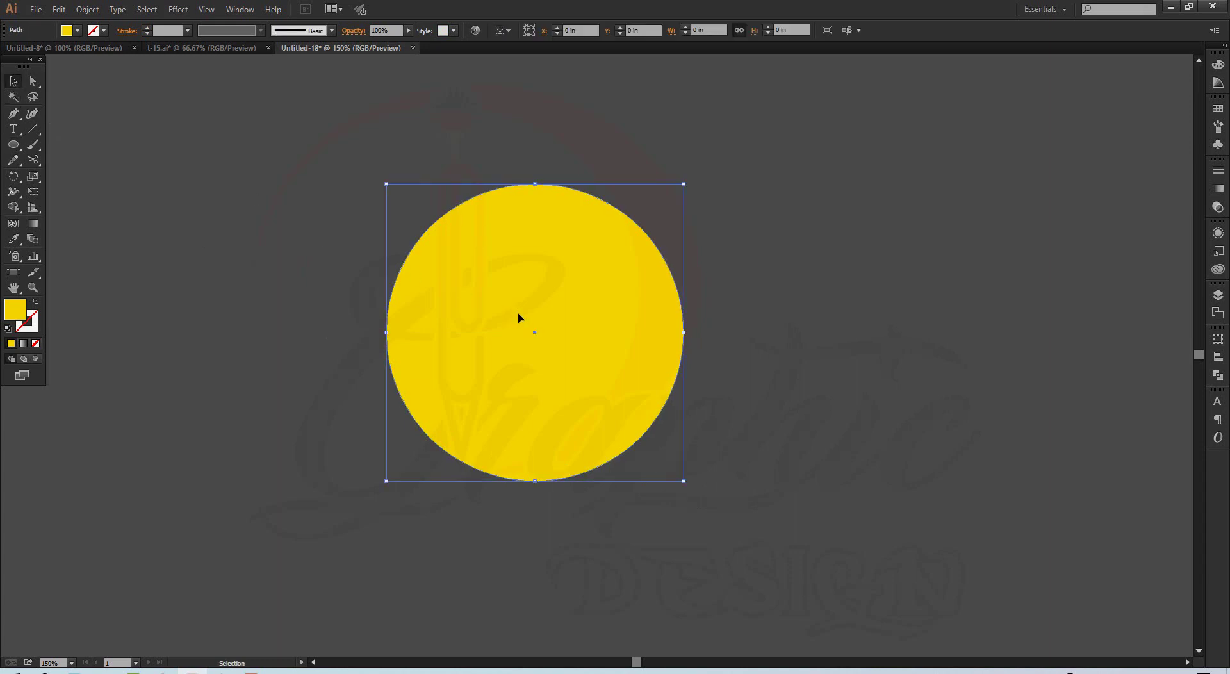
left_click(1218, 188)
left_click(1131, 253)
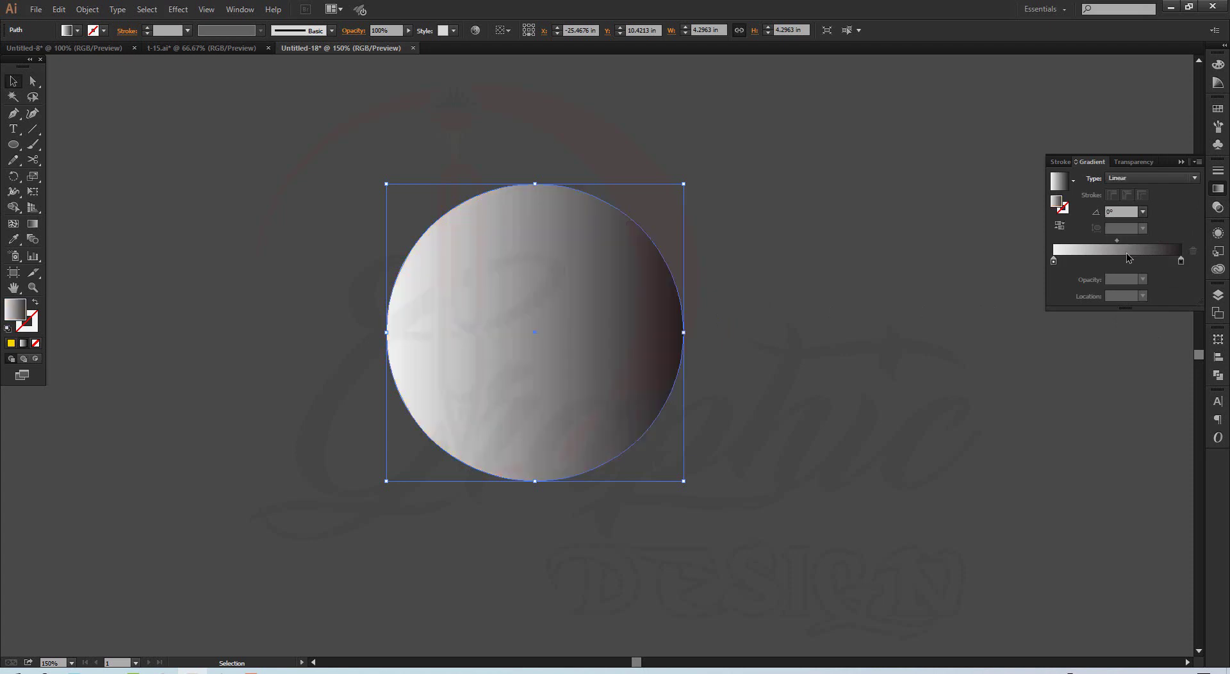
Make the left gradient stop a light orange.
double_click(1055, 261)
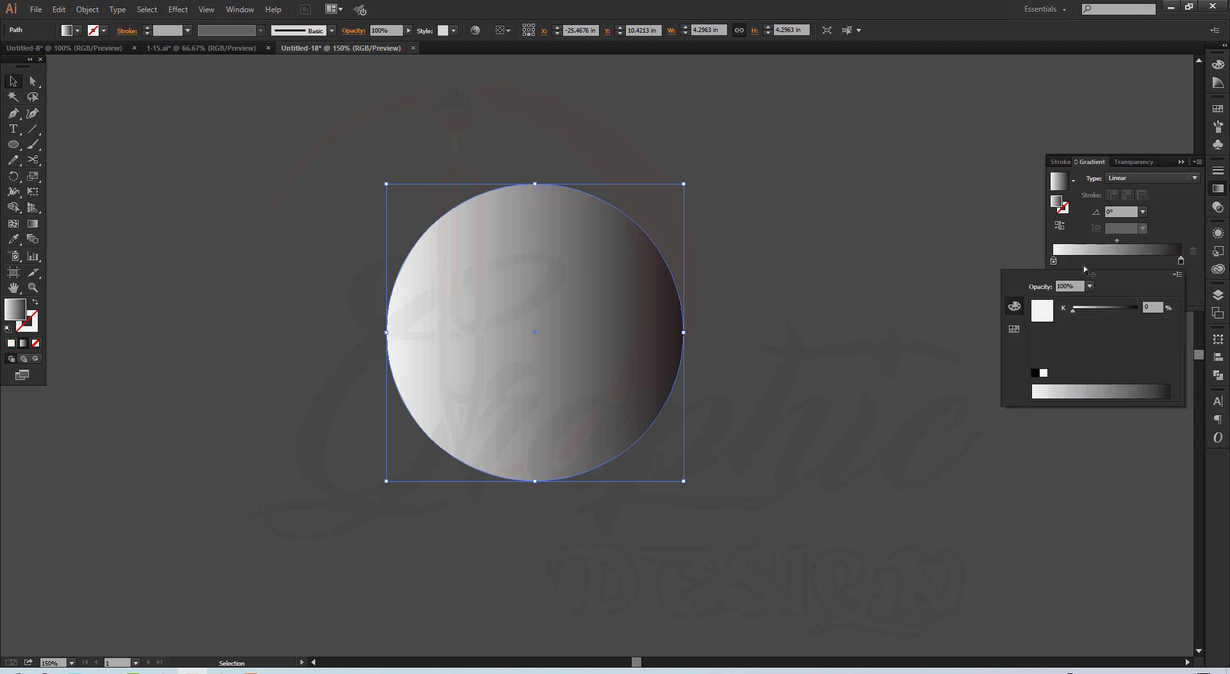
left_click(1014, 329)
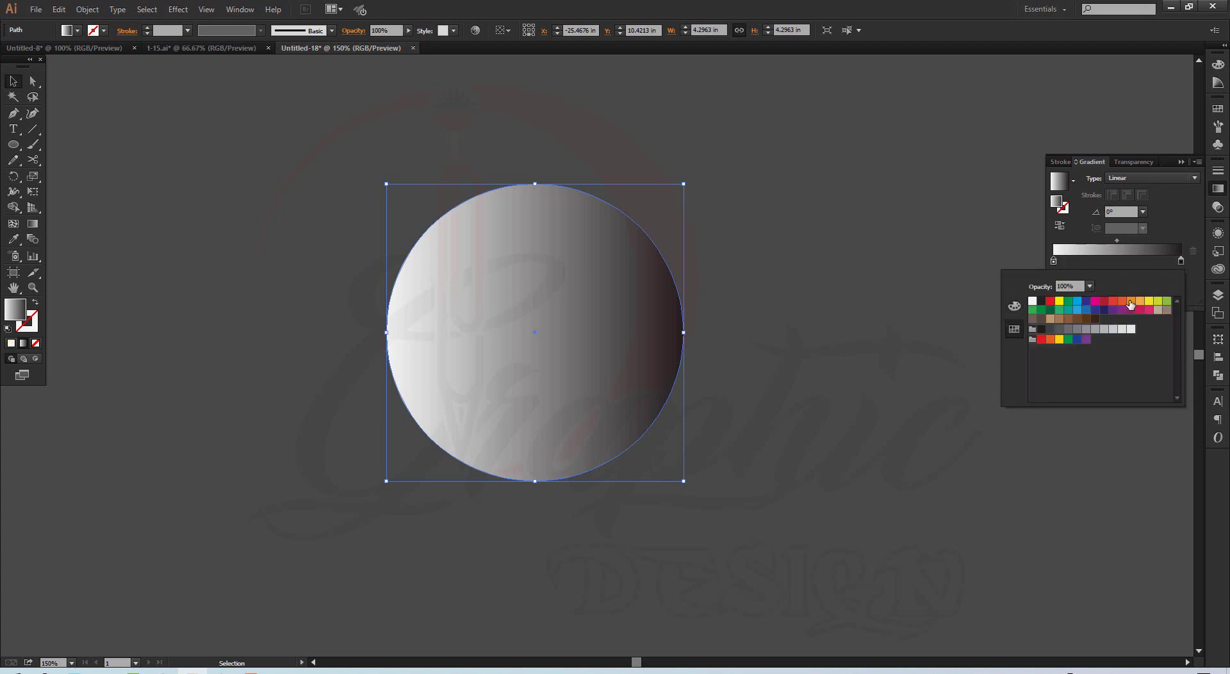
left_click(1132, 302)
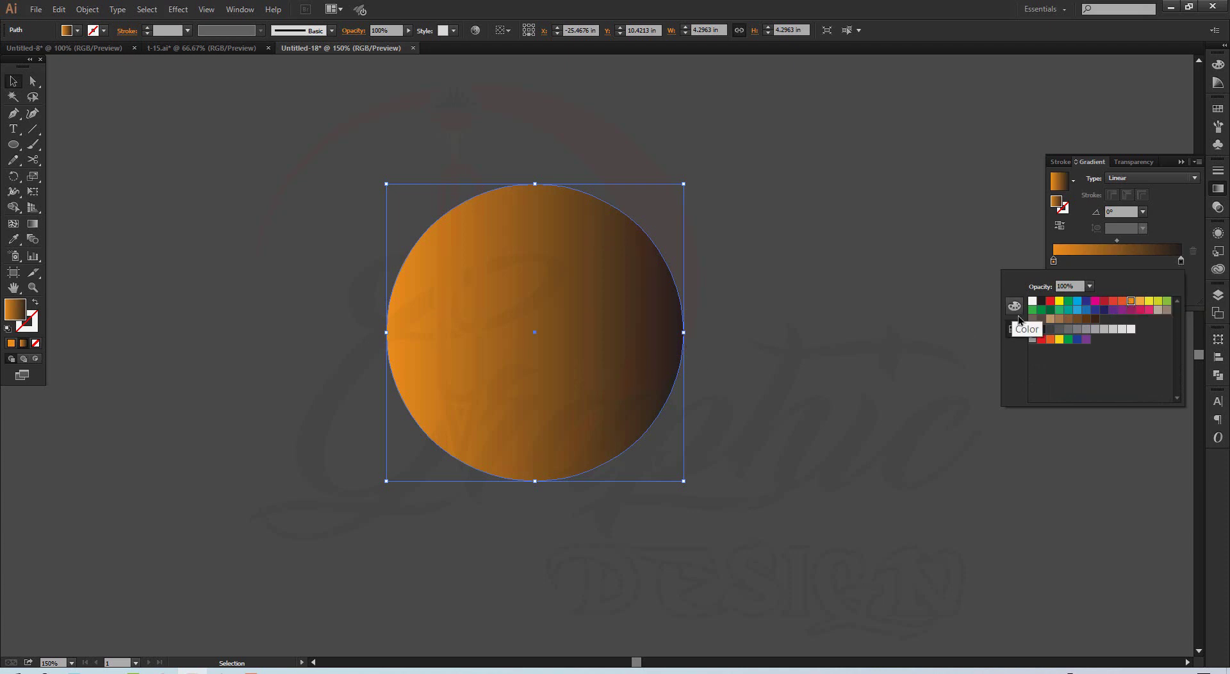
left_click(1015, 307)
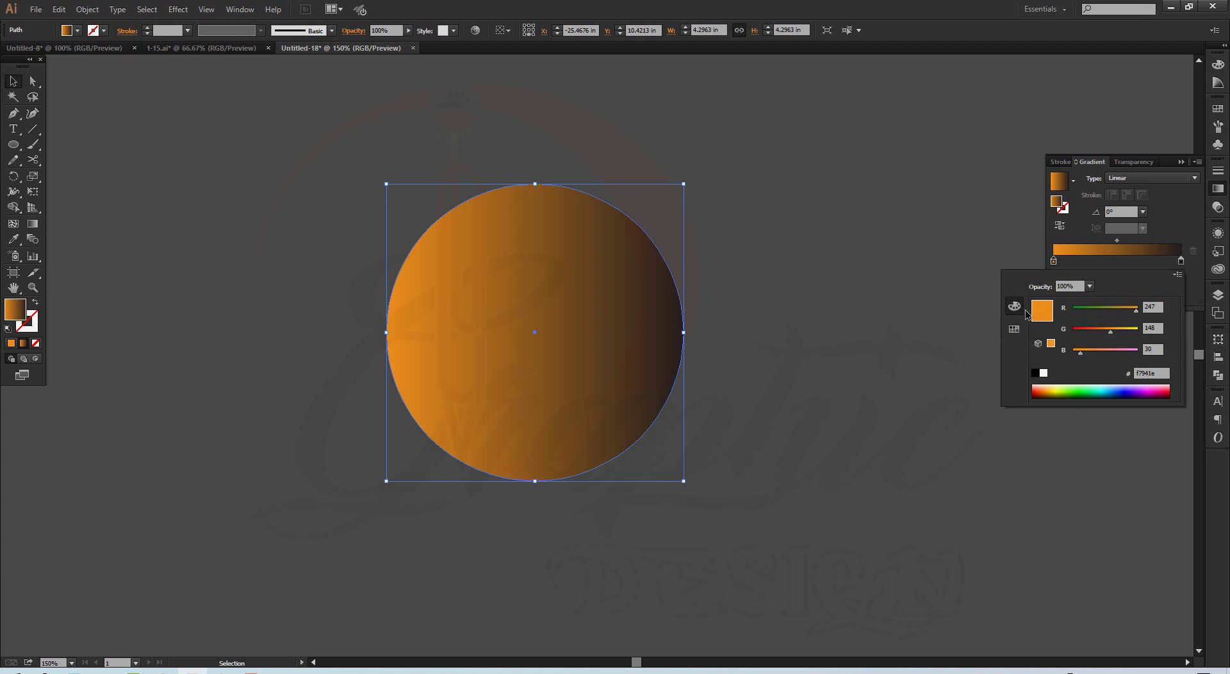
left_click_drag(1121, 332, 1115, 332)
left_click(1118, 332)
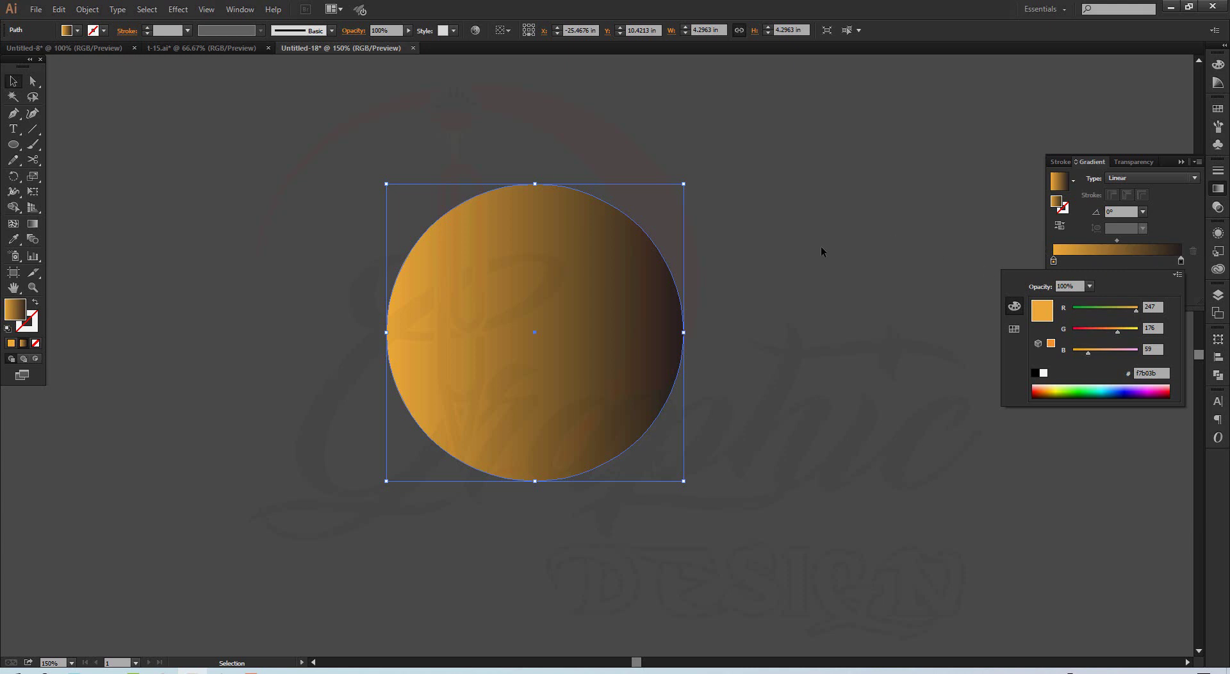
Make the right gradient stop a deep red-orange.
left_click(1181, 261)
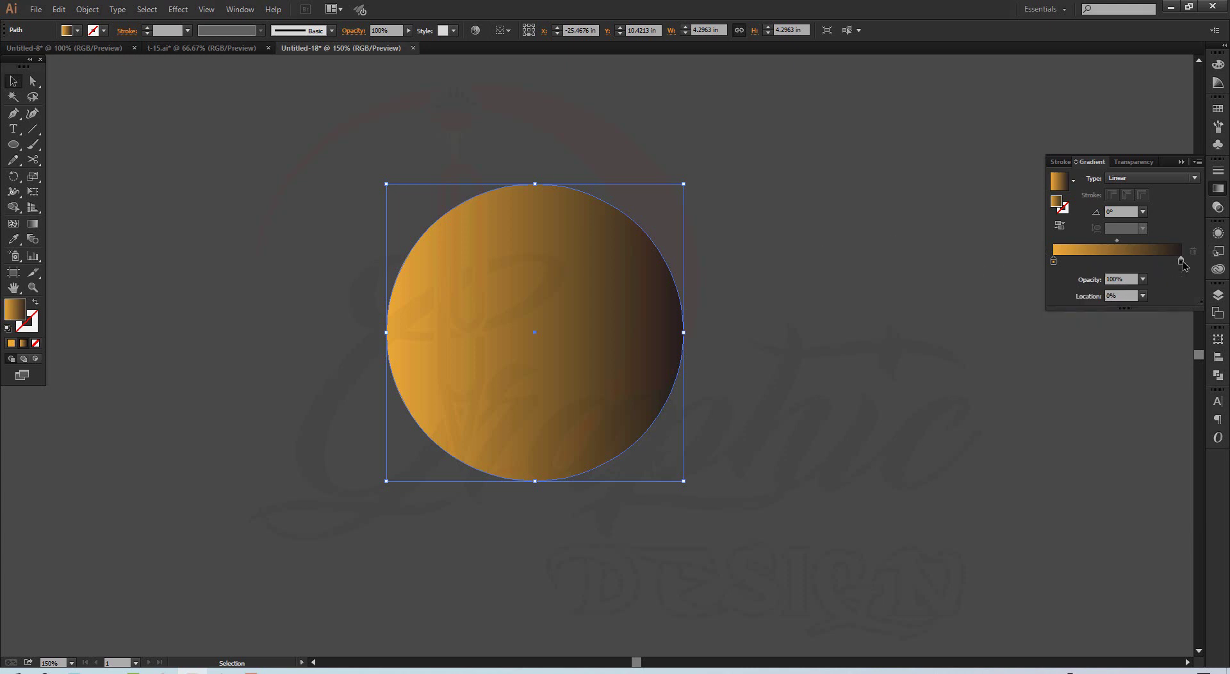
left_click(1014, 329)
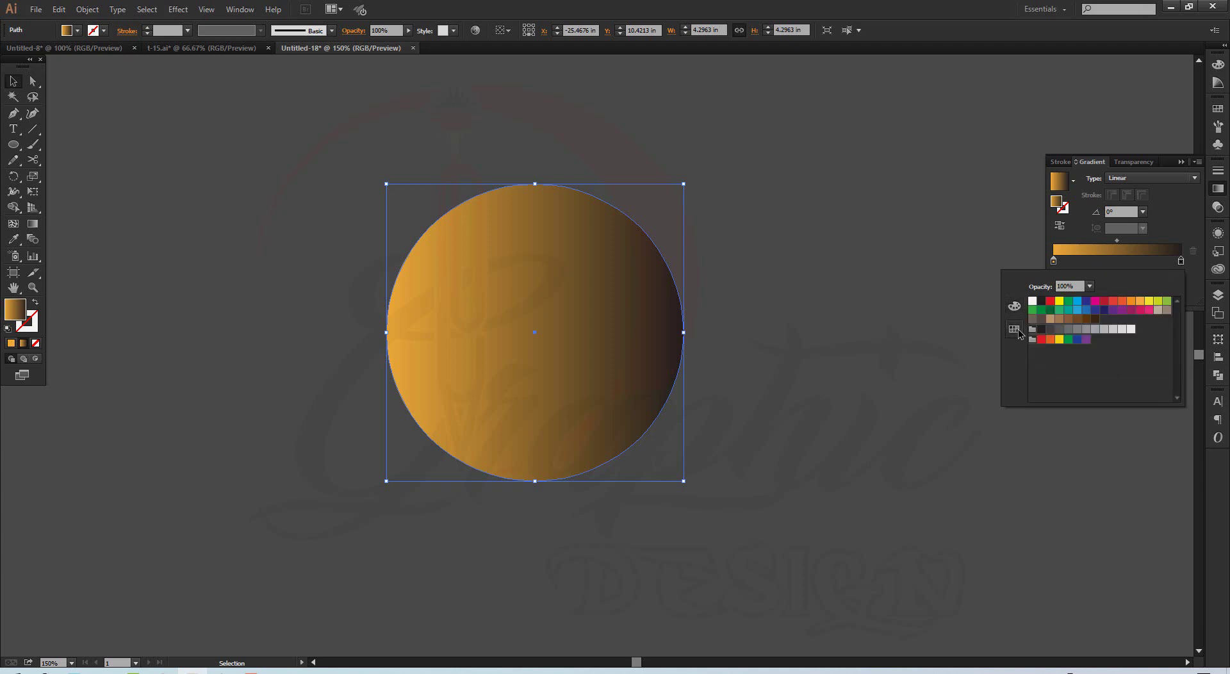
left_click(1131, 302)
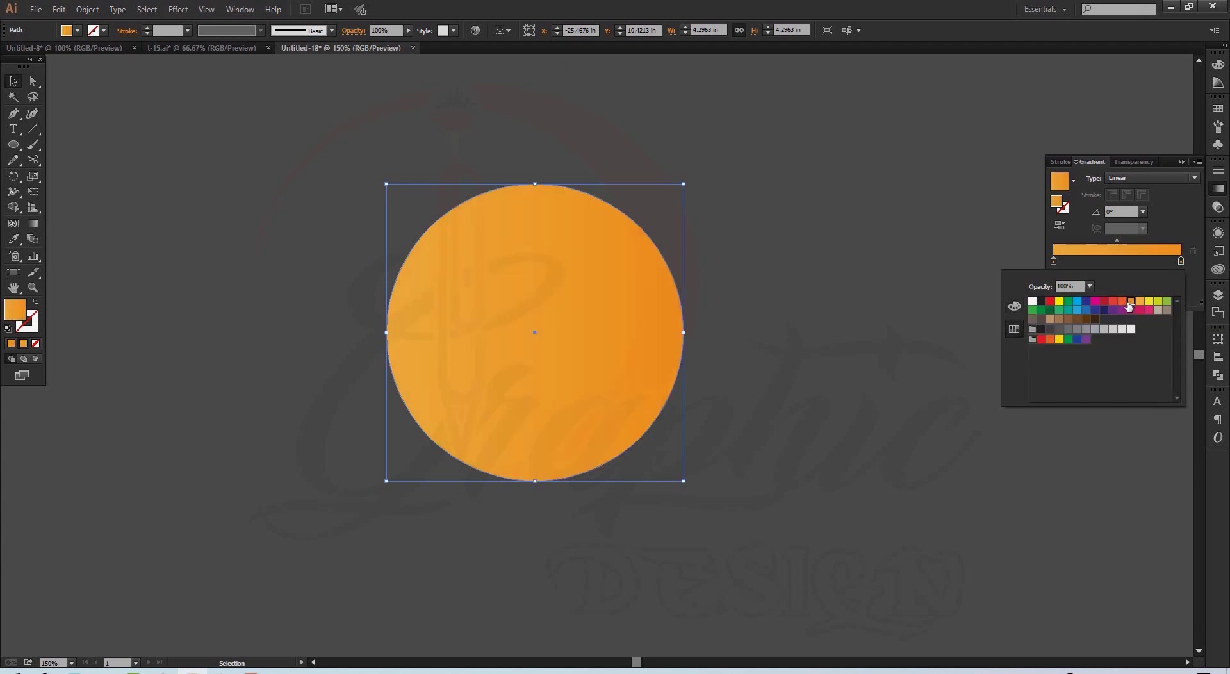
left_click(1014, 307)
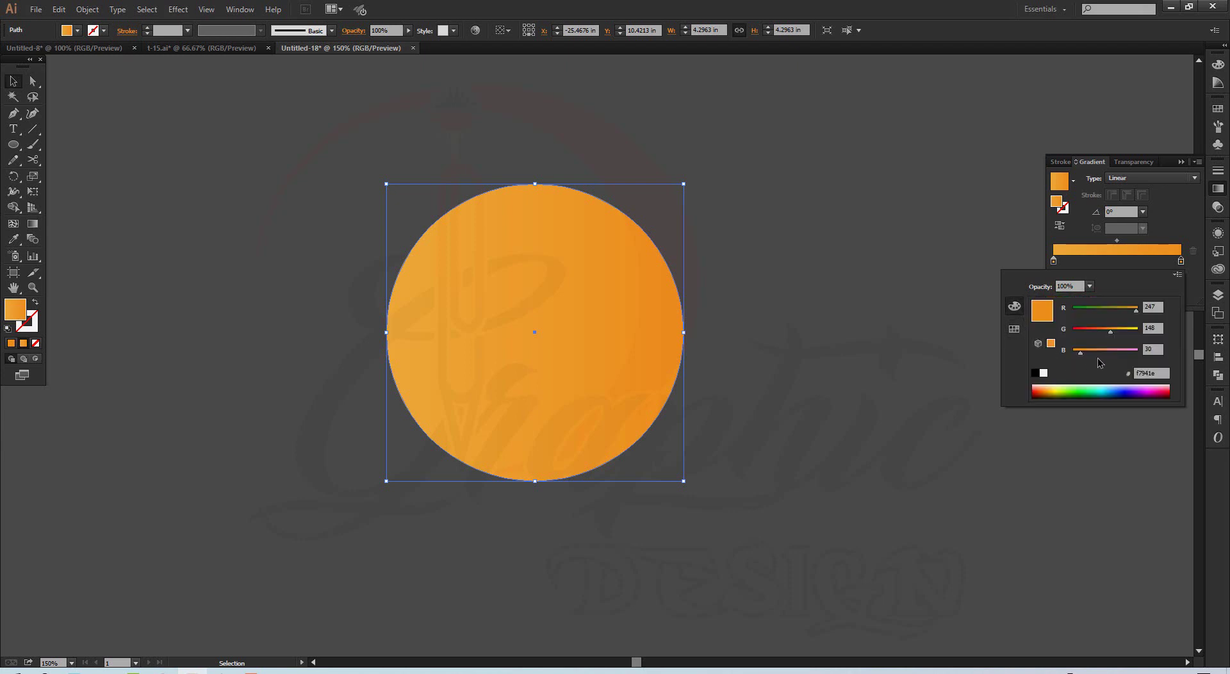
left_click_drag(1109, 331, 1098, 333)
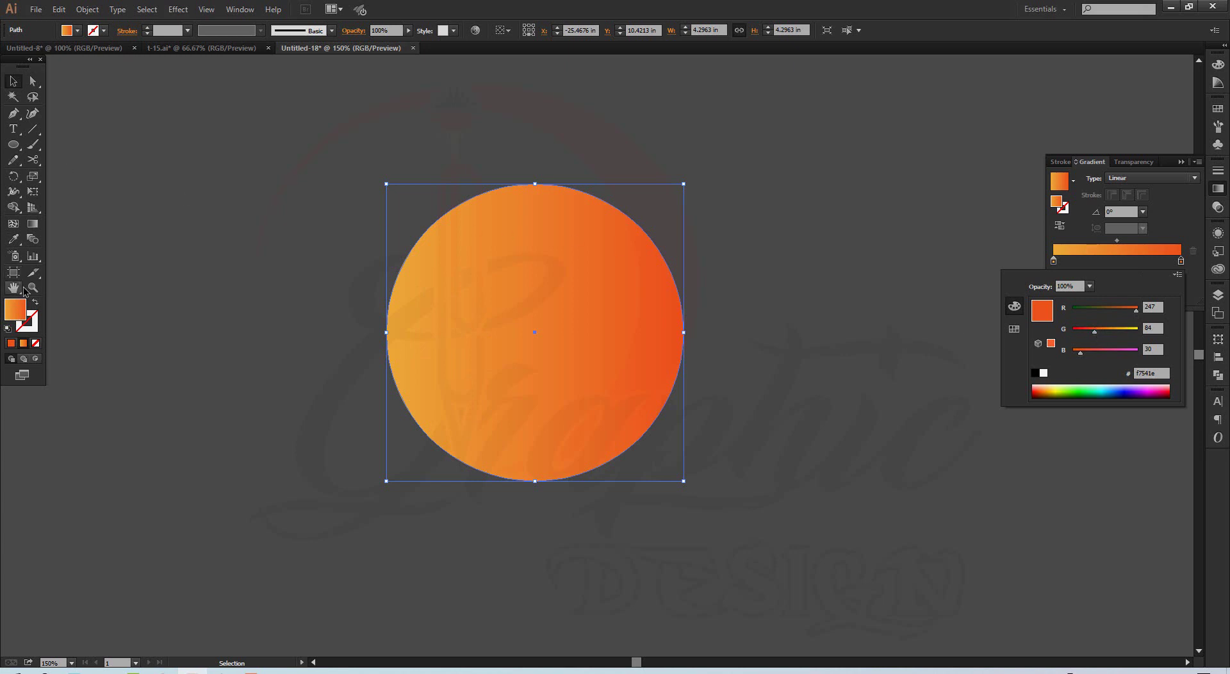
left_click(31, 228)
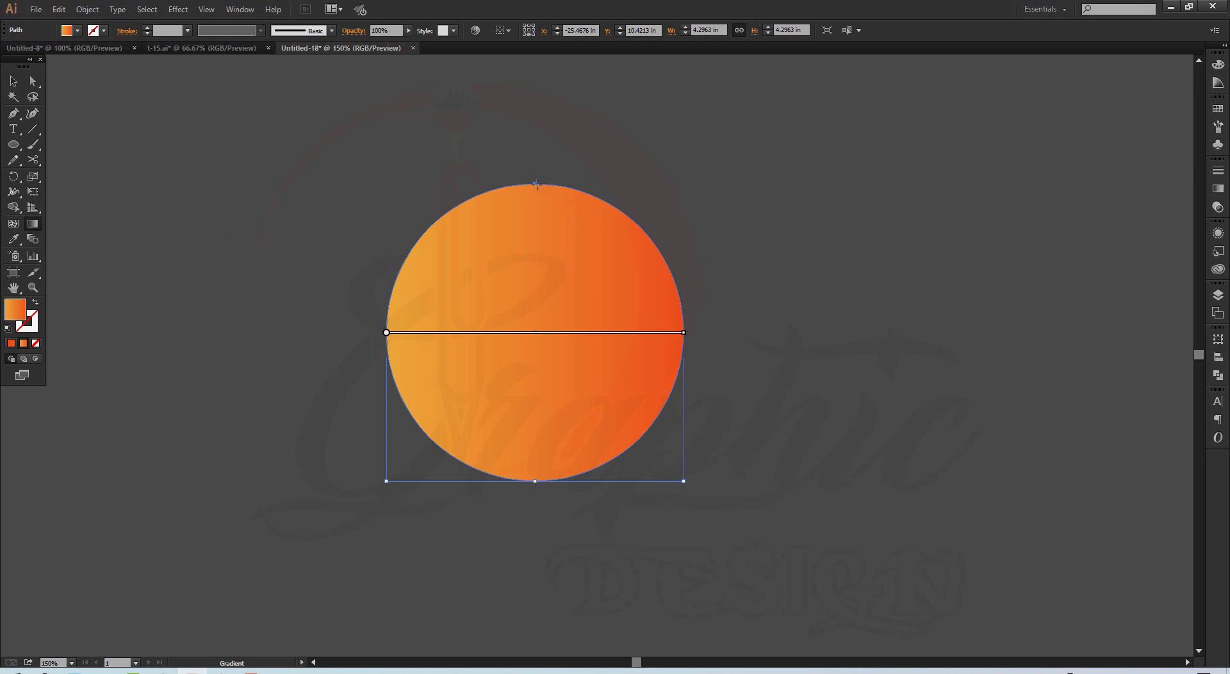
Make the gradient run vertically, light orange at top to red-orange at bottom.
left_click_drag(537, 183, 531, 482)
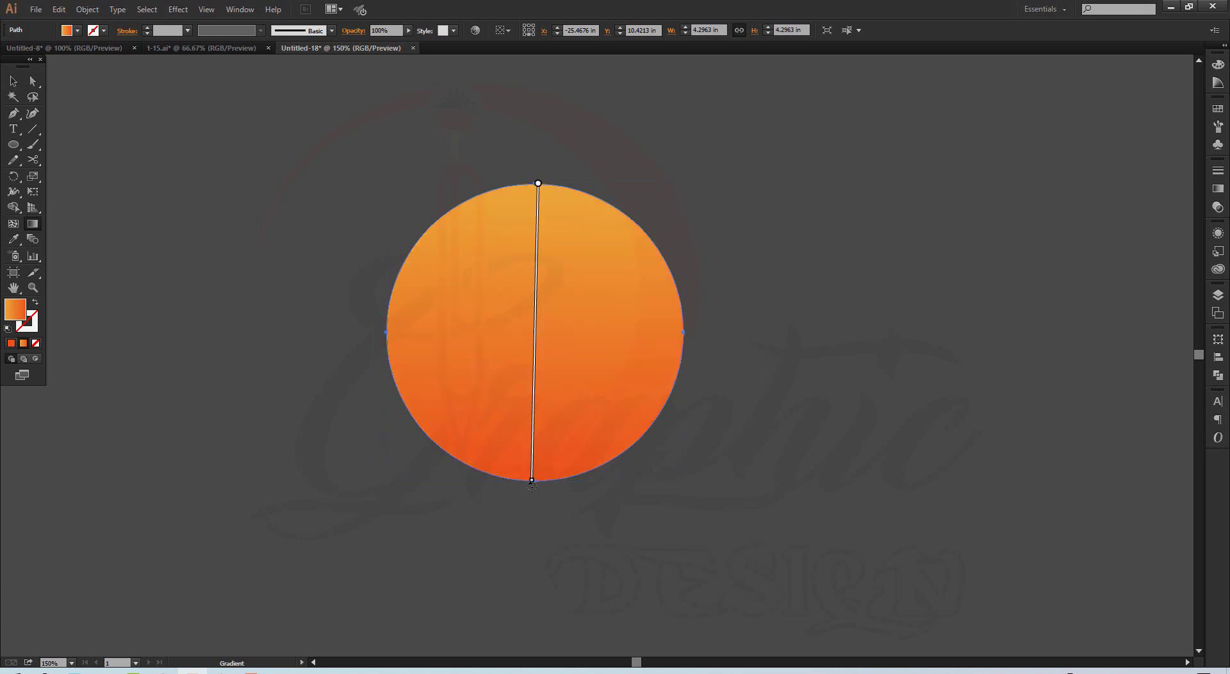
left_click_drag(531, 482, 536, 481)
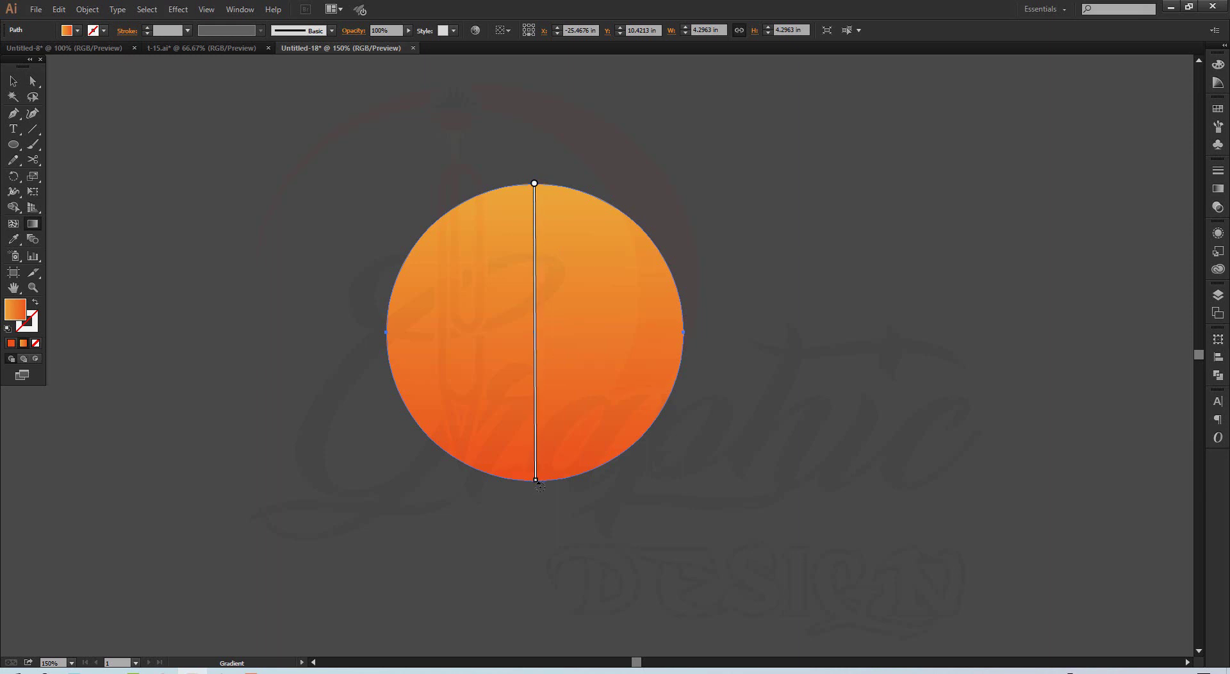
mouse_move(536, 371)
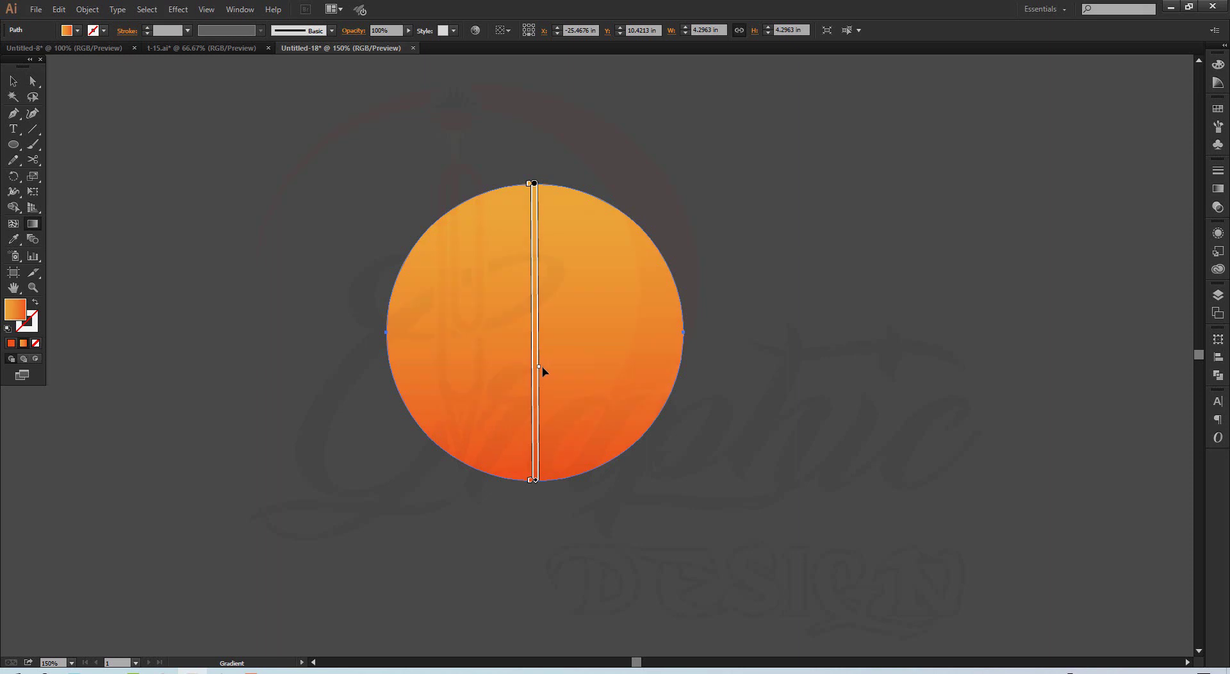
left_click_drag(535, 486, 543, 484)
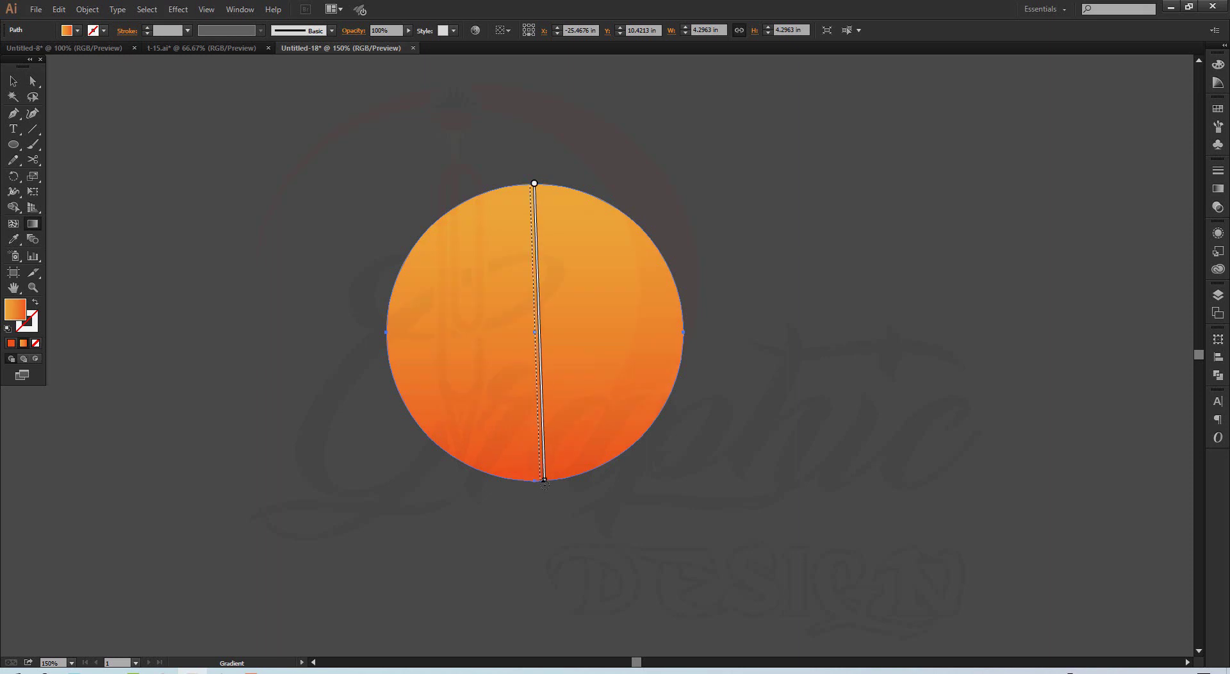
mouse_move(535, 318)
left_mouse_down()
mouse_move(547, 316)
mouse_move(536, 310)
left_mouse_up()
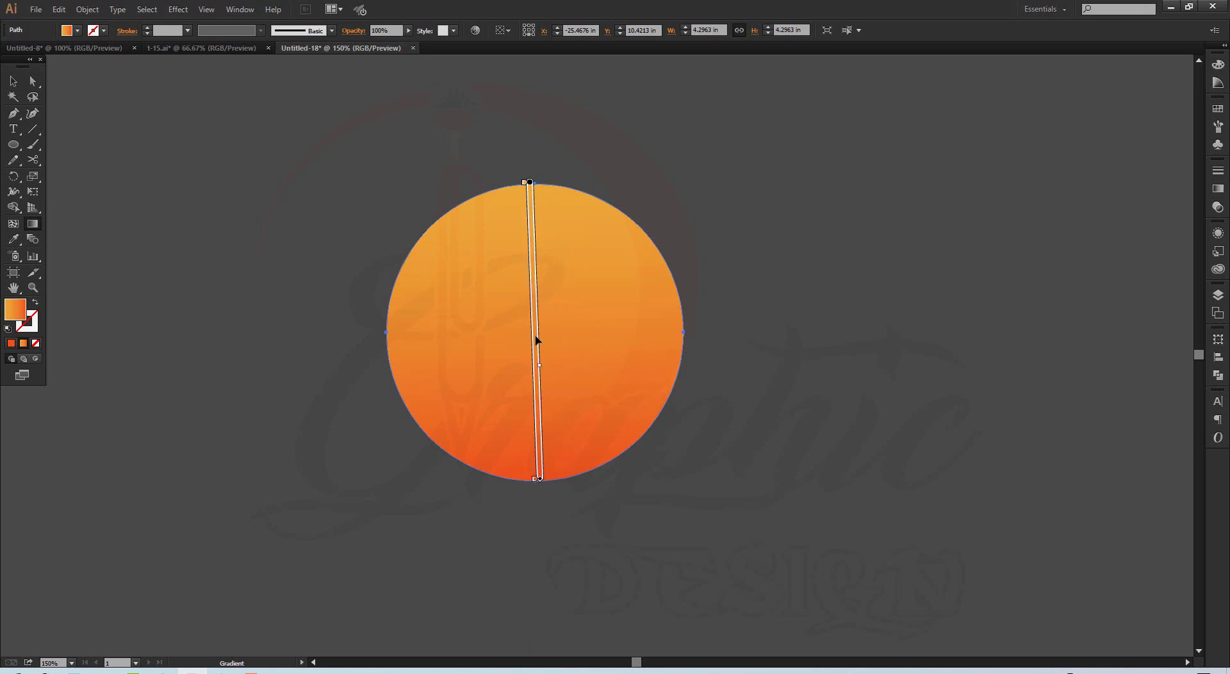
Move the orange sun up and slightly to the right.
left_click(12, 80)
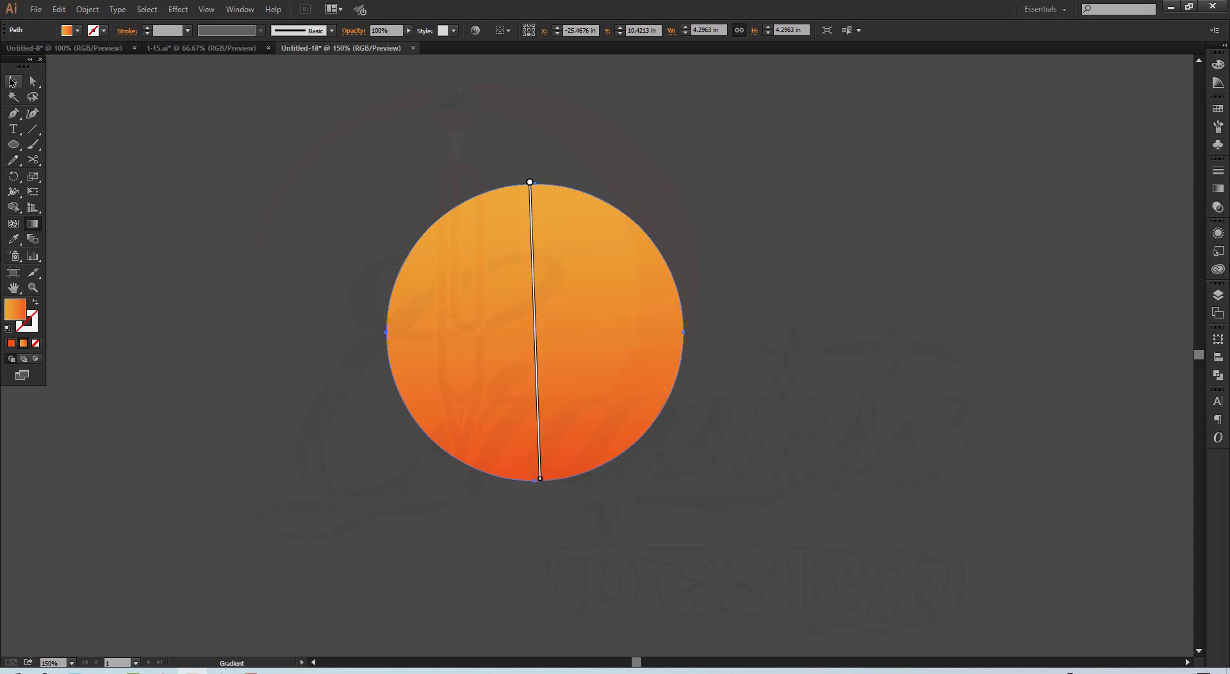
left_click(175, 195)
left_click_drag(536, 372, 626, 351)
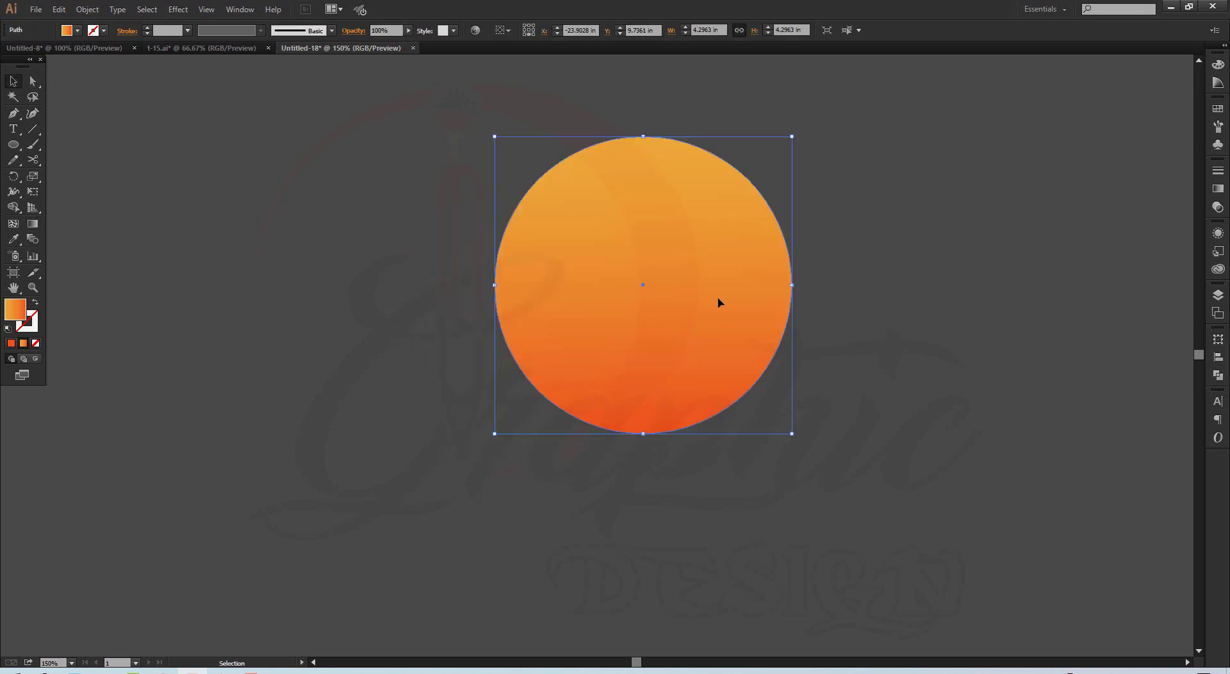
left_click(300, 331)
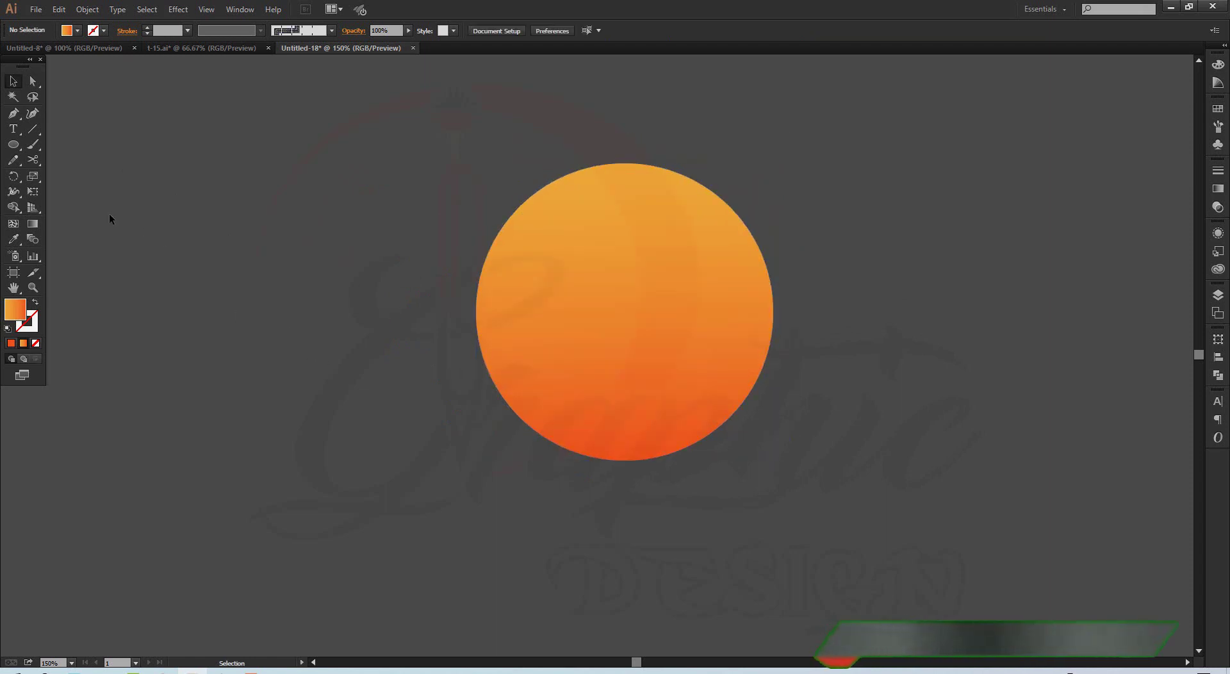
Pencil-draw a tree outline with trunk and jagged crown left of the sun.
left_click(12, 159)
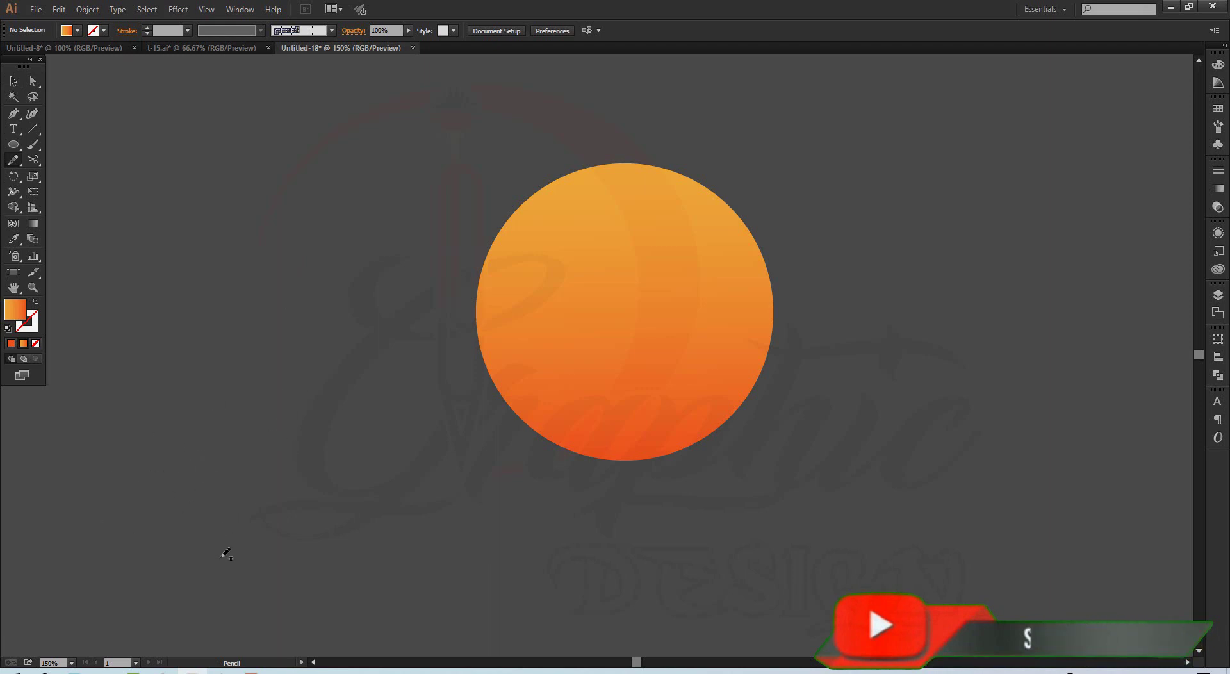
mouse_move(223, 556)
left_mouse_down()
mouse_move(232, 456)
mouse_move(219, 425)
mouse_move(142, 425)
left_mouse_up()
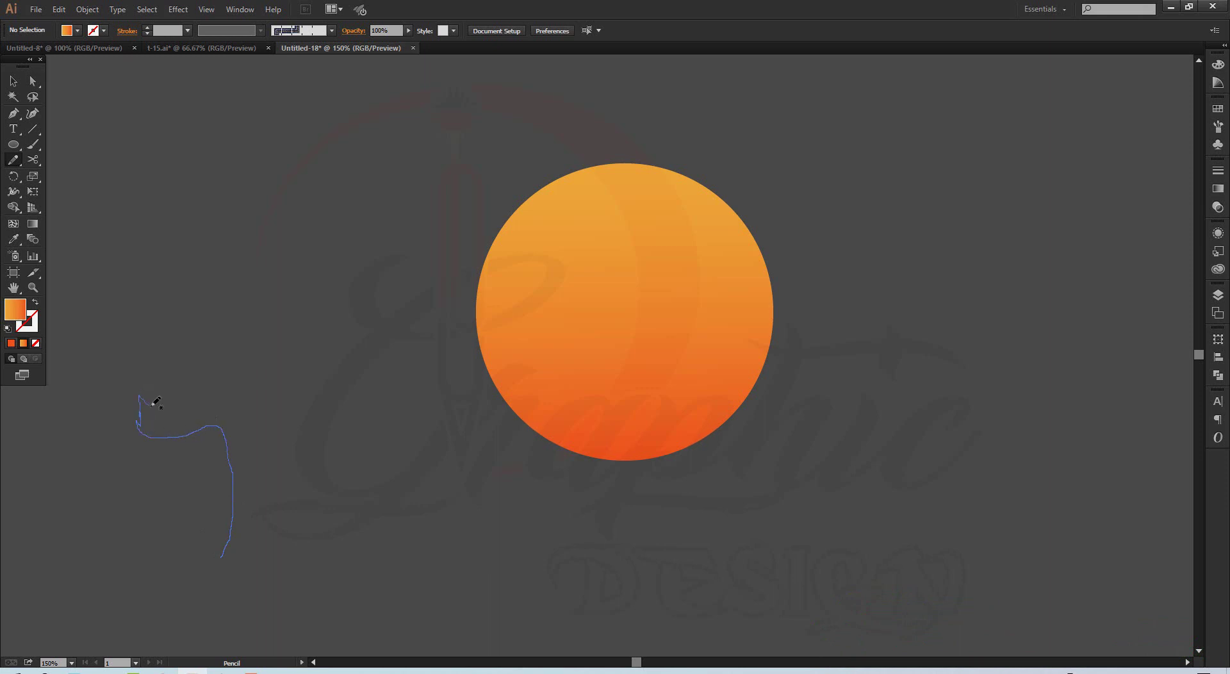
mouse_move(149, 377)
left_mouse_down()
mouse_move(169, 371)
mouse_move(169, 411)
mouse_move(183, 419)
mouse_move(179, 387)
left_mouse_up()
left_click_drag(210, 346, 209, 400)
mouse_move(240, 351)
left_mouse_down()
mouse_move(270, 354)
mouse_move(232, 394)
mouse_move(251, 402)
left_mouse_up()
mouse_move(284, 353)
left_mouse_down()
mouse_move(278, 333)
mouse_move(243, 325)
mouse_move(173, 337)
left_mouse_up()
mouse_move(123, 385)
left_mouse_down()
mouse_move(107, 402)
mouse_move(134, 346)
mouse_move(193, 301)
mouse_move(274, 314)
left_mouse_up()
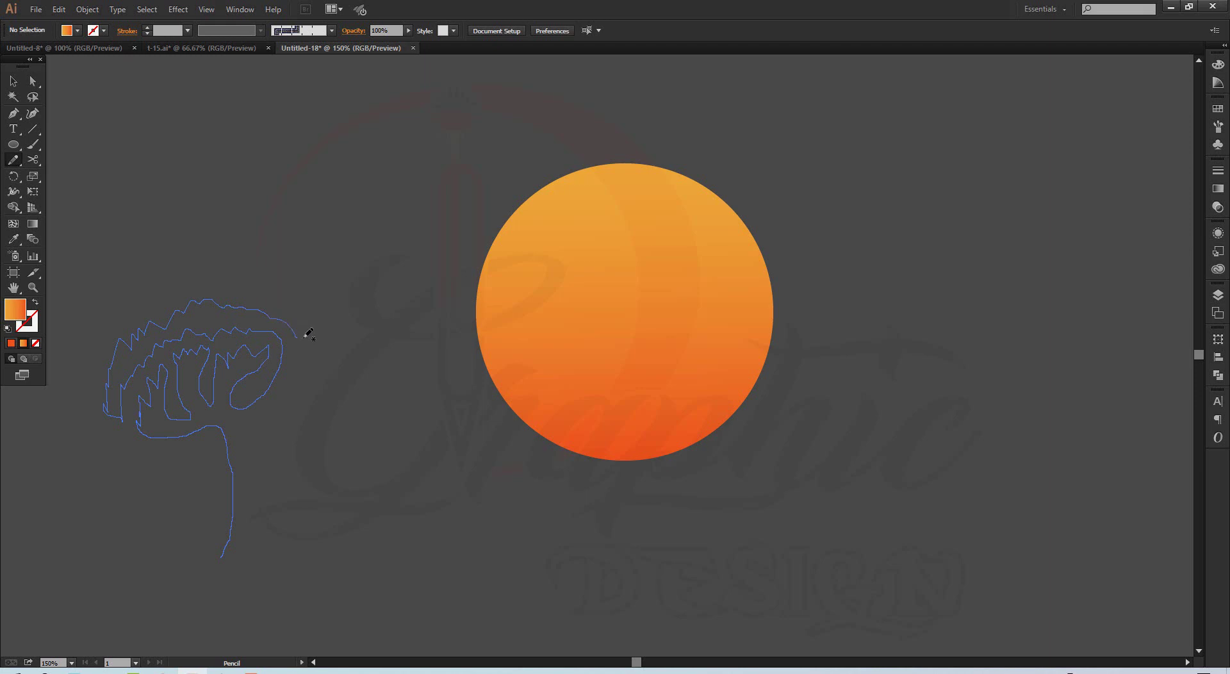
mouse_move(321, 387)
left_mouse_down()
mouse_move(316, 402)
mouse_move(242, 426)
mouse_move(261, 526)
mouse_move(248, 552)
left_mouse_up()
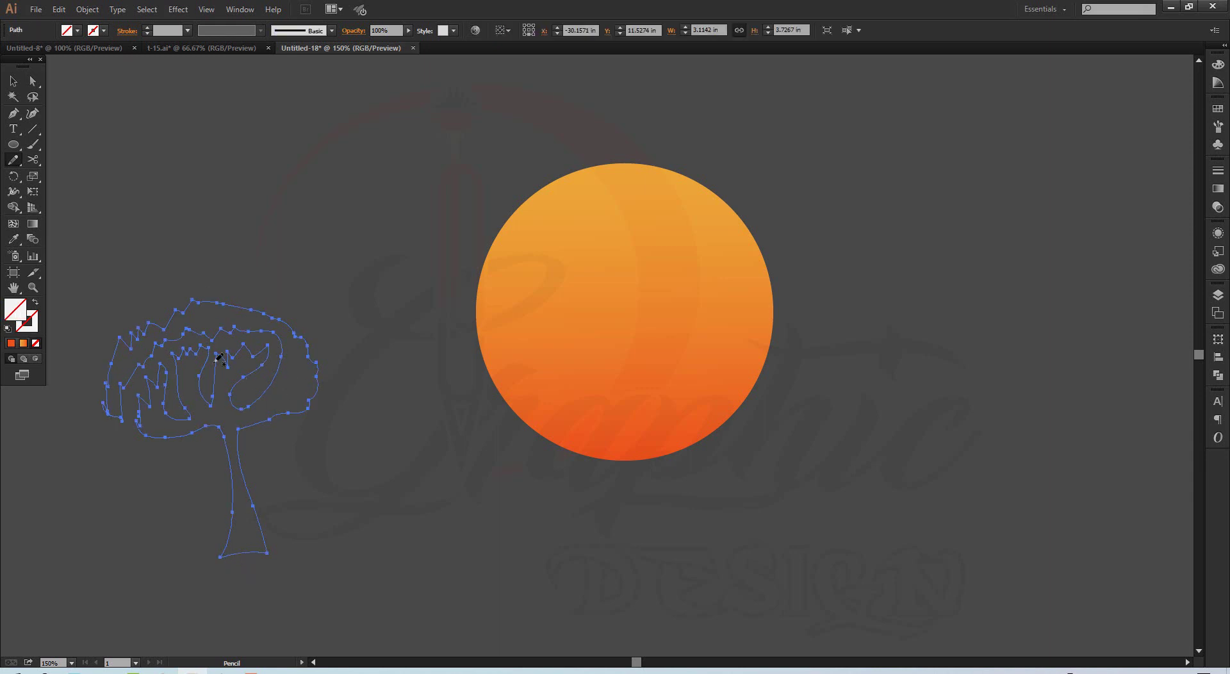
Fill the tree shape with solid black.
left_click(78, 30)
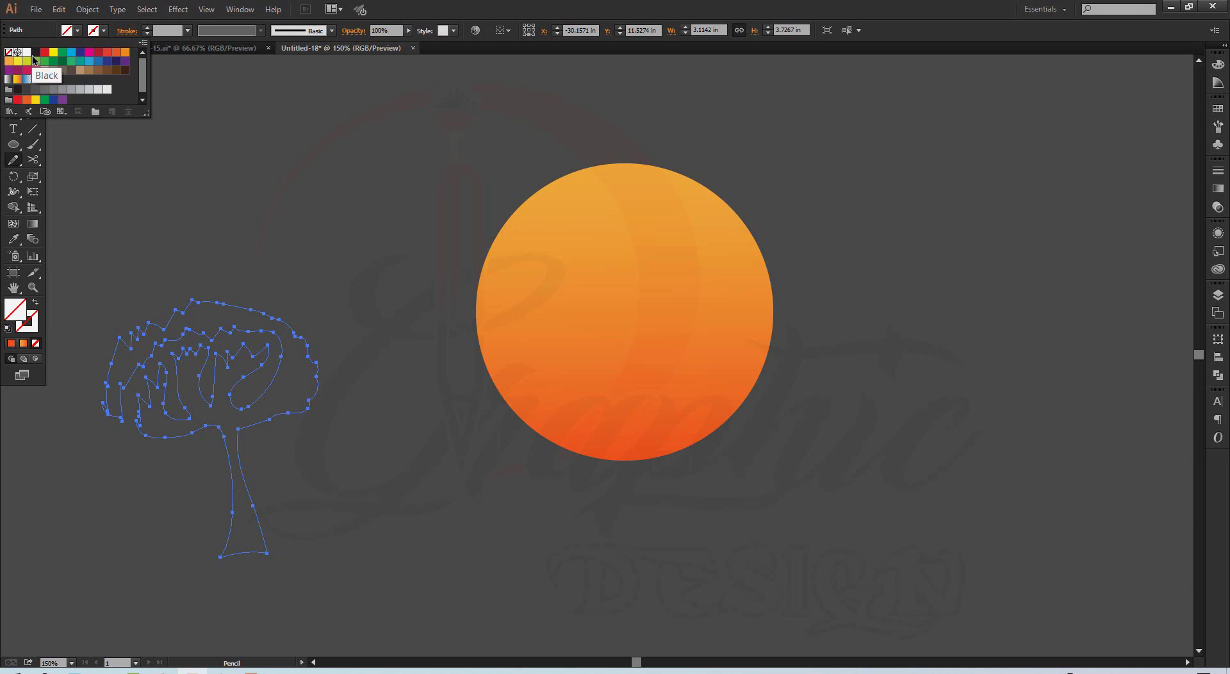
left_click(16, 90)
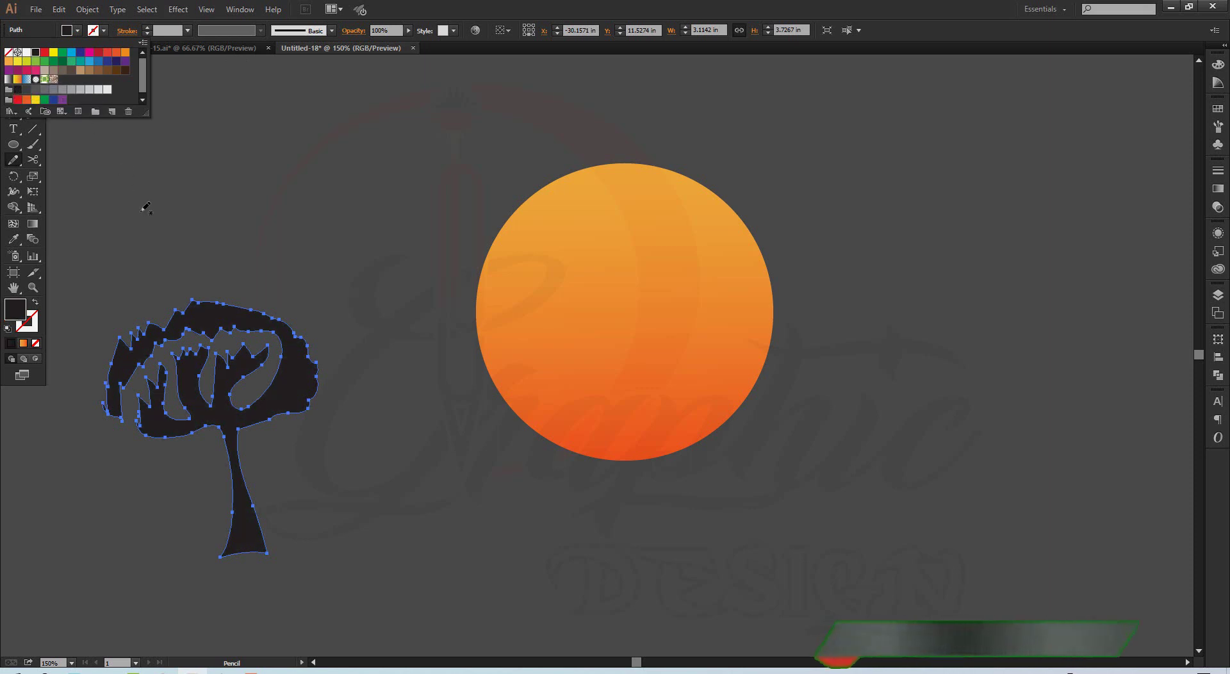
left_click(147, 205)
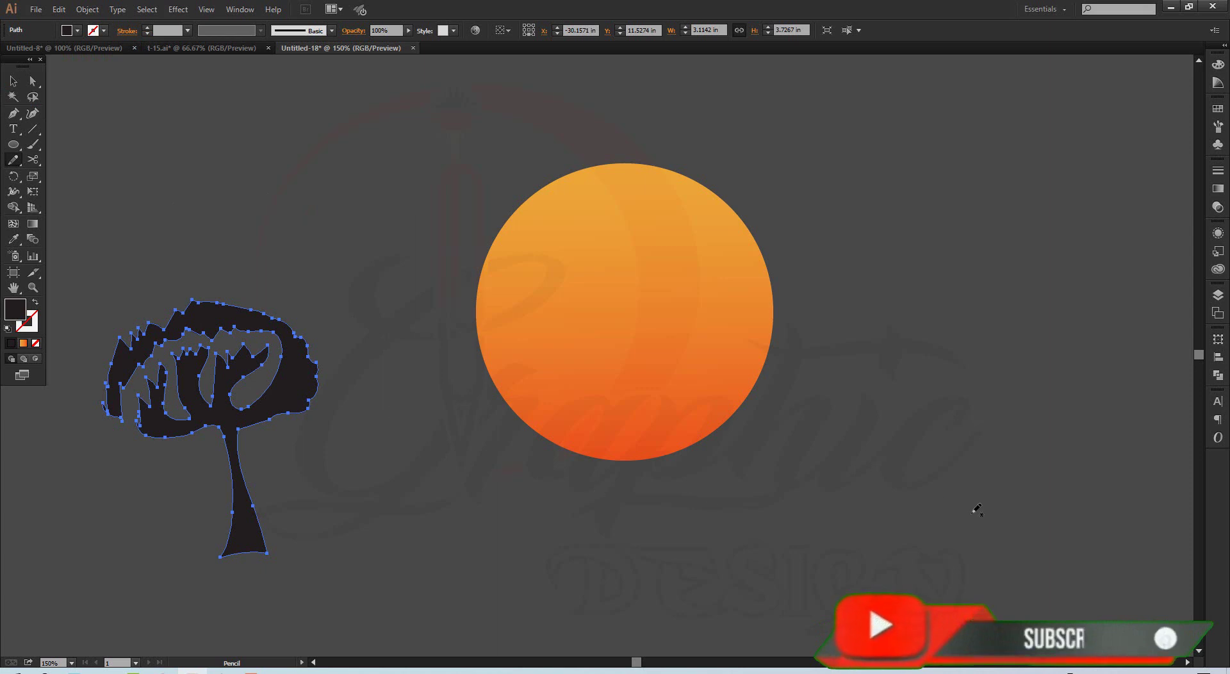
Pencil-draw three curved grass blades to the right of the sun.
mouse_move(986, 523)
left_mouse_down()
mouse_move(987, 481)
mouse_move(955, 462)
mouse_move(1022, 456)
mouse_move(1011, 517)
mouse_move(1053, 449)
left_mouse_up()
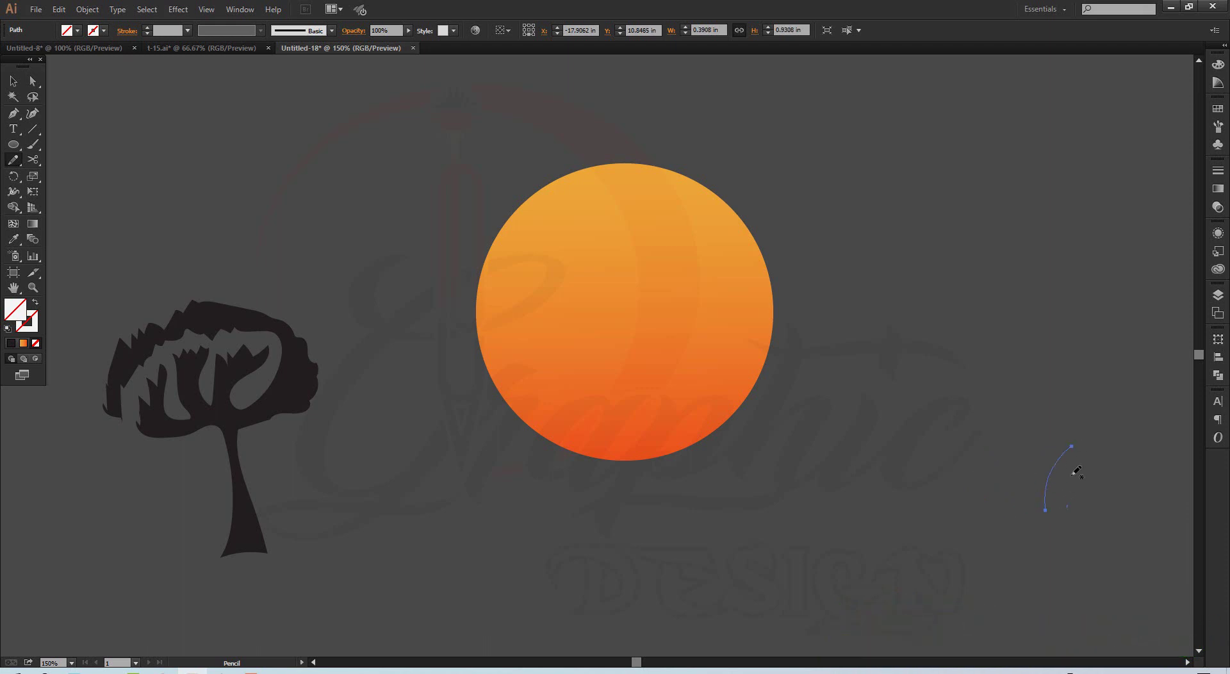
left_click_drag(1067, 506, 1097, 438)
mouse_move(991, 511)
left_mouse_down()
mouse_move(929, 457)
mouse_move(898, 469)
left_mouse_up()
Give all grass blades a black 5 pt stroke with a tapering width profile.
left_click(13, 80)
left_click_drag(806, 344, 1047, 594)
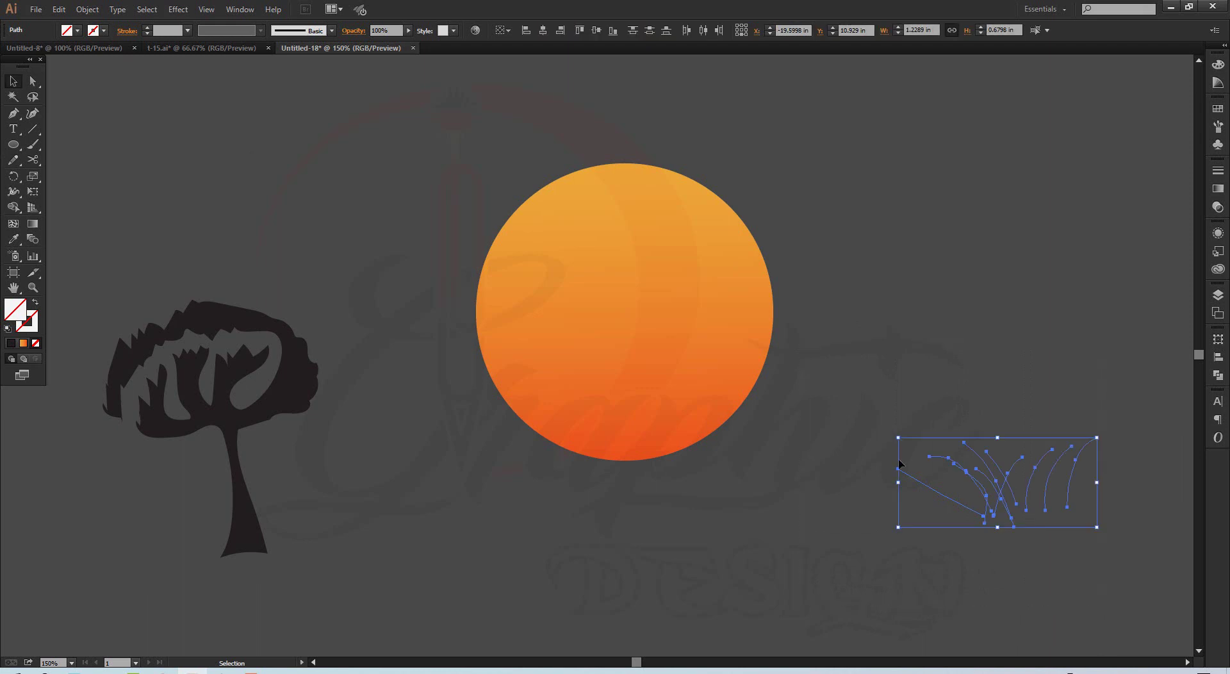
left_click(103, 30)
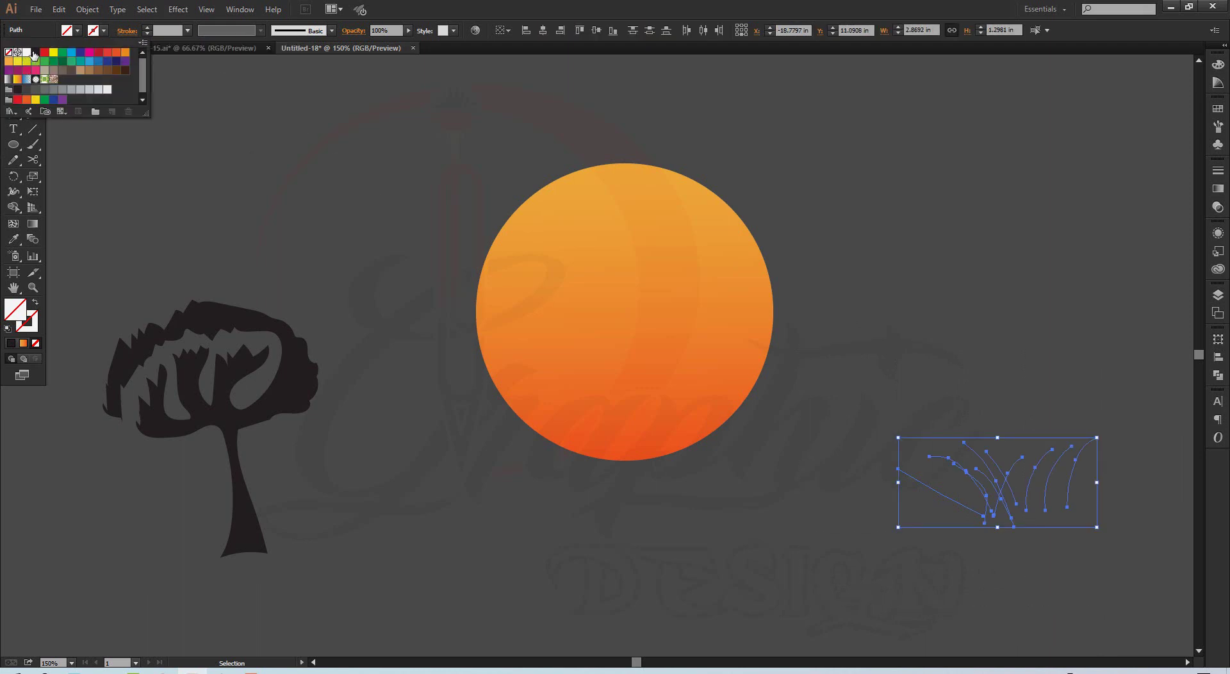
left_click(35, 53)
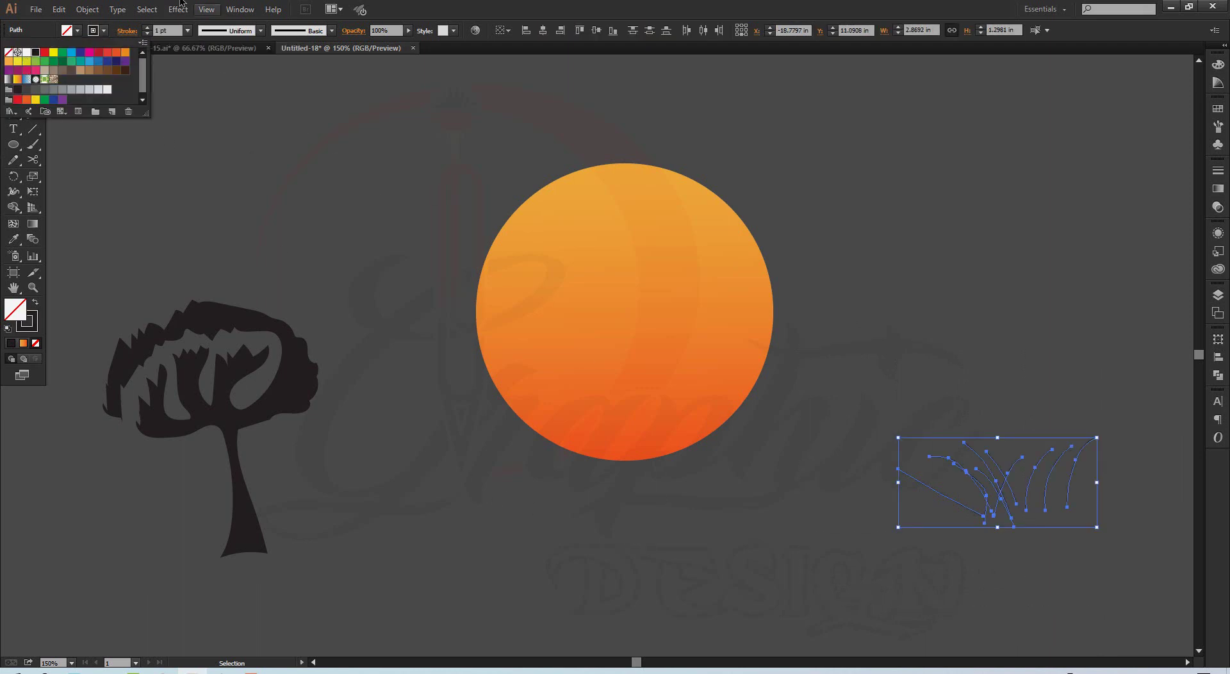
left_click(187, 30)
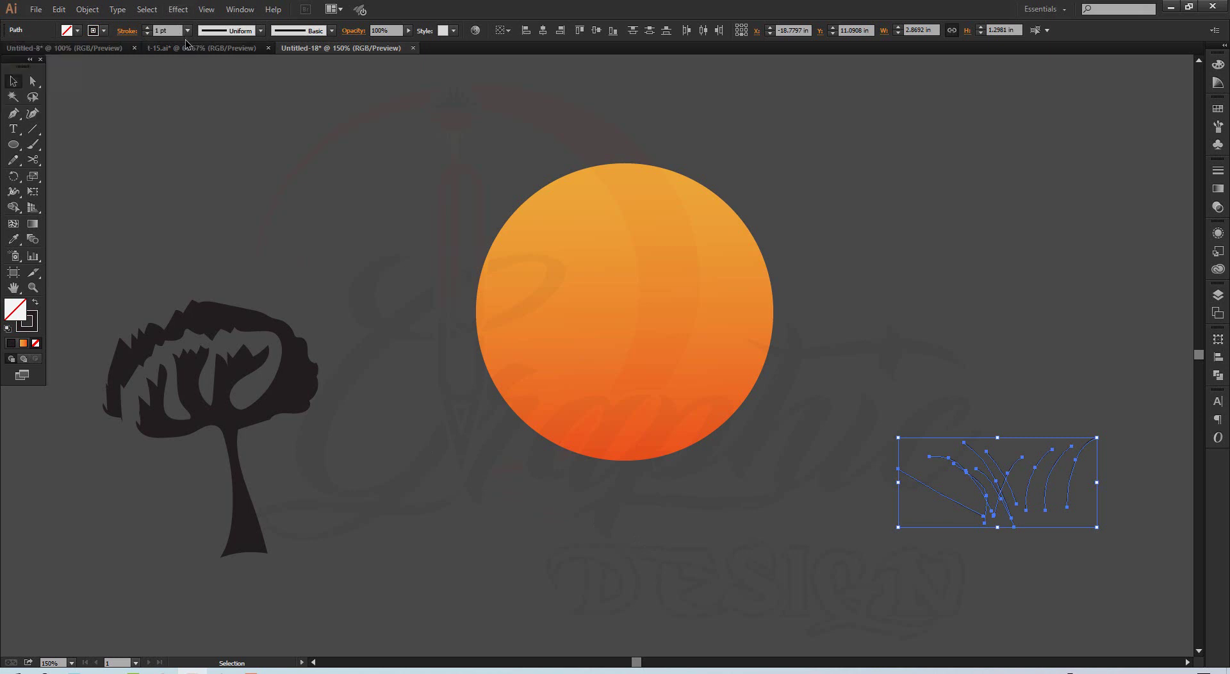
left_click(200, 144)
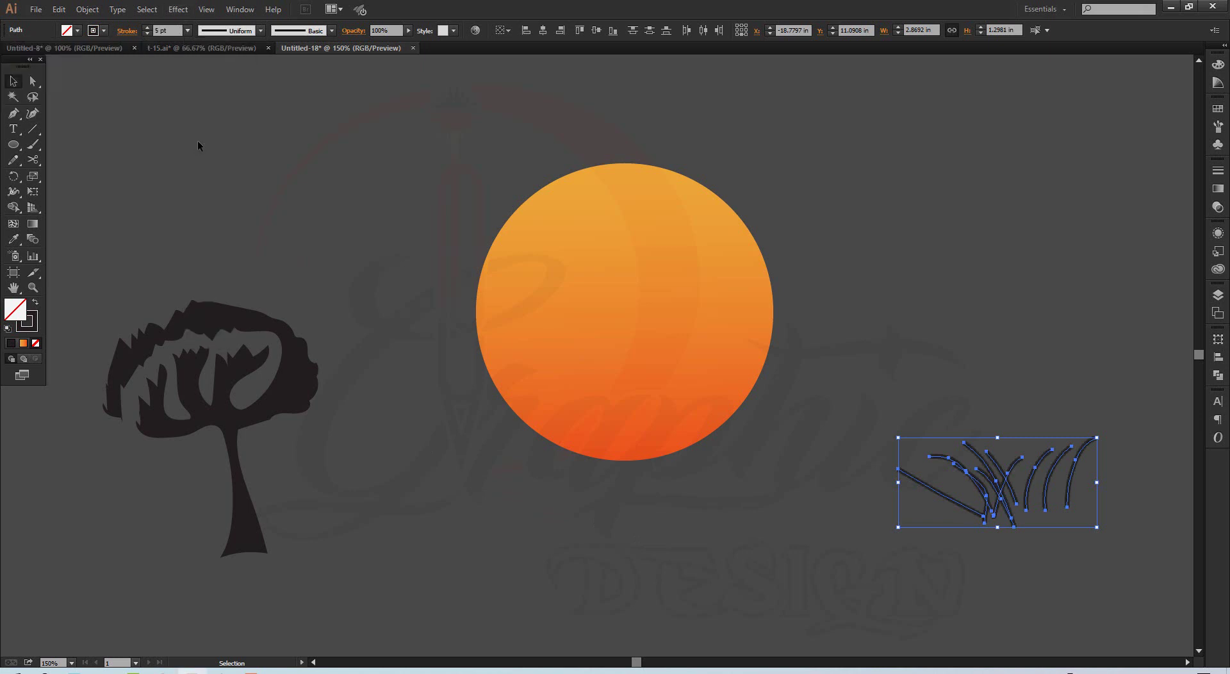
left_click(261, 30)
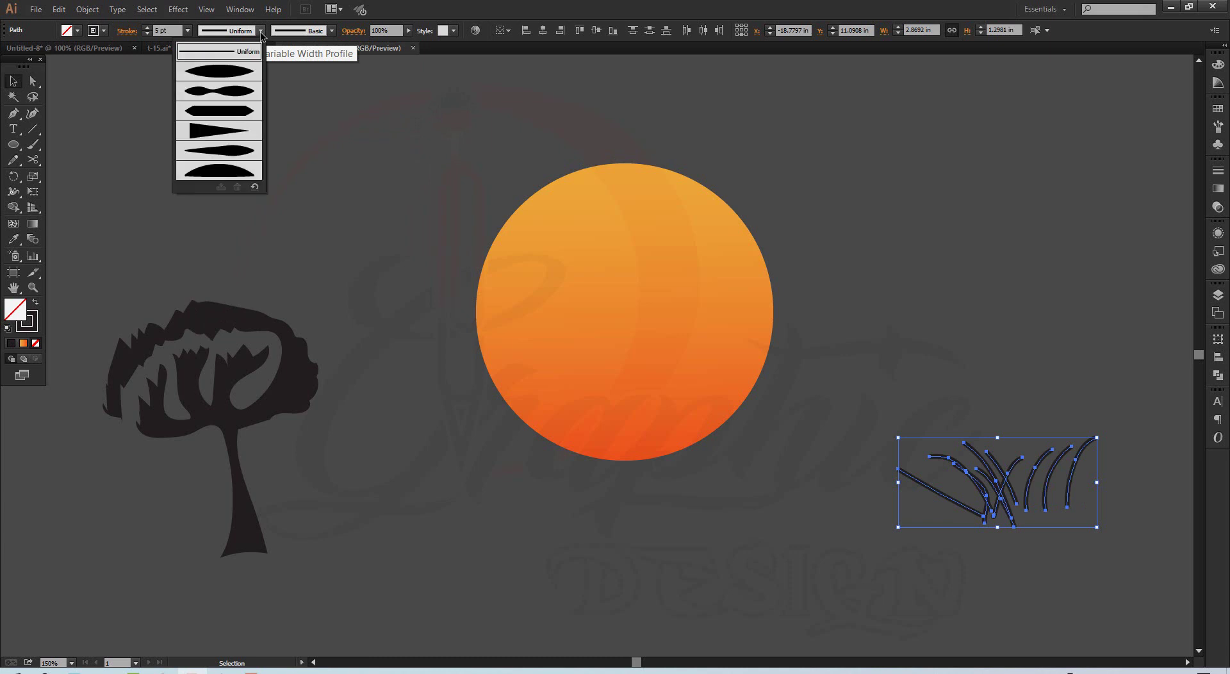
left_click(223, 130)
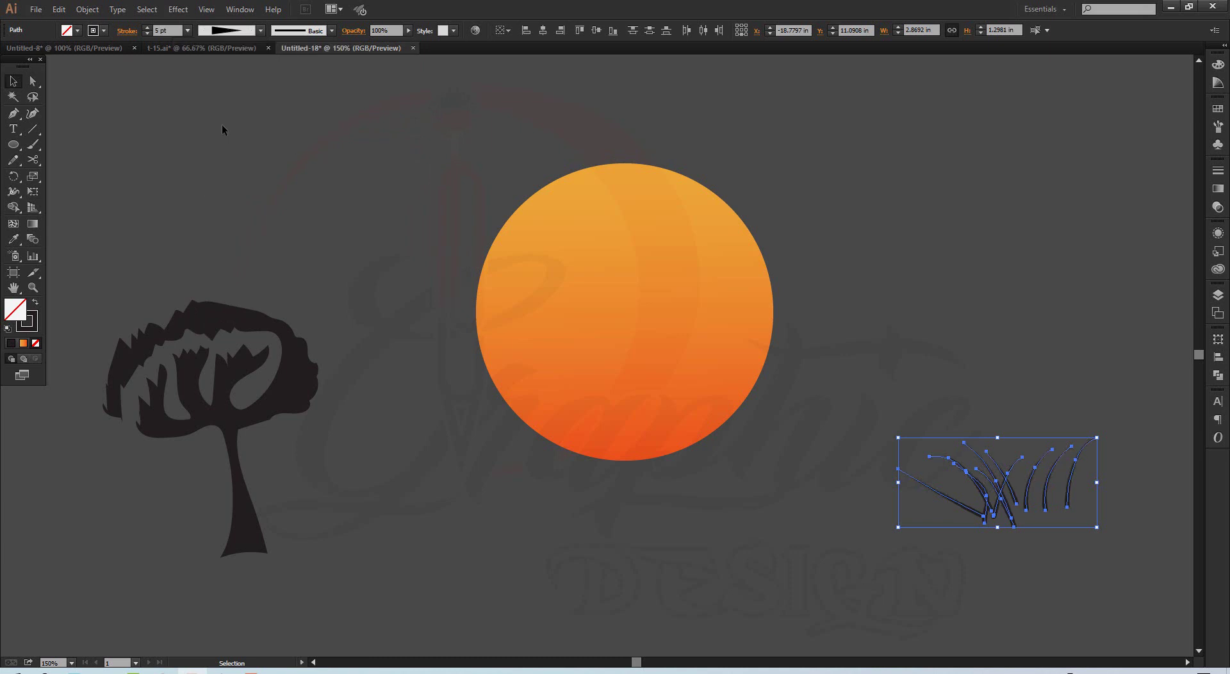
left_click(346, 167)
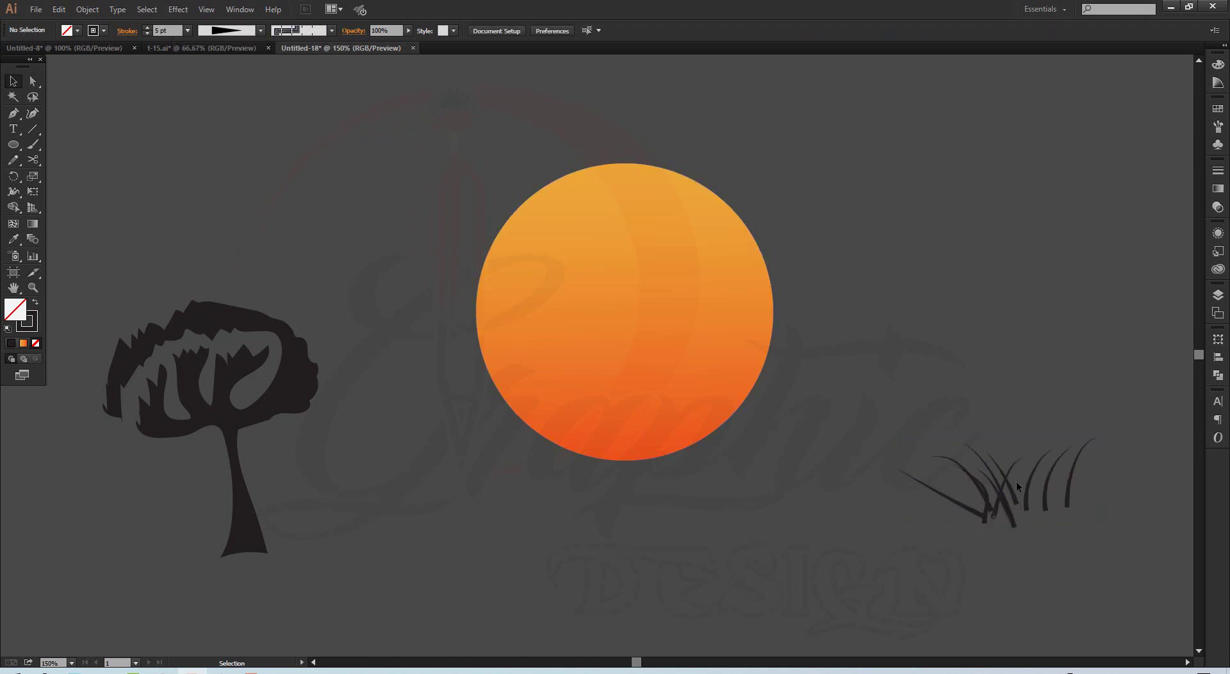
Nudge two grass blades closer together into a tighter cluster.
mouse_move(1014, 516)
left_mouse_down()
mouse_move(971, 518)
mouse_move(1031, 505)
mouse_move(1008, 490)
mouse_move(943, 503)
left_mouse_up()
left_click(1033, 541)
mouse_move(1057, 497)
left_mouse_down()
mouse_move(1017, 501)
mouse_move(1034, 507)
left_mouse_up()
left_click(974, 540)
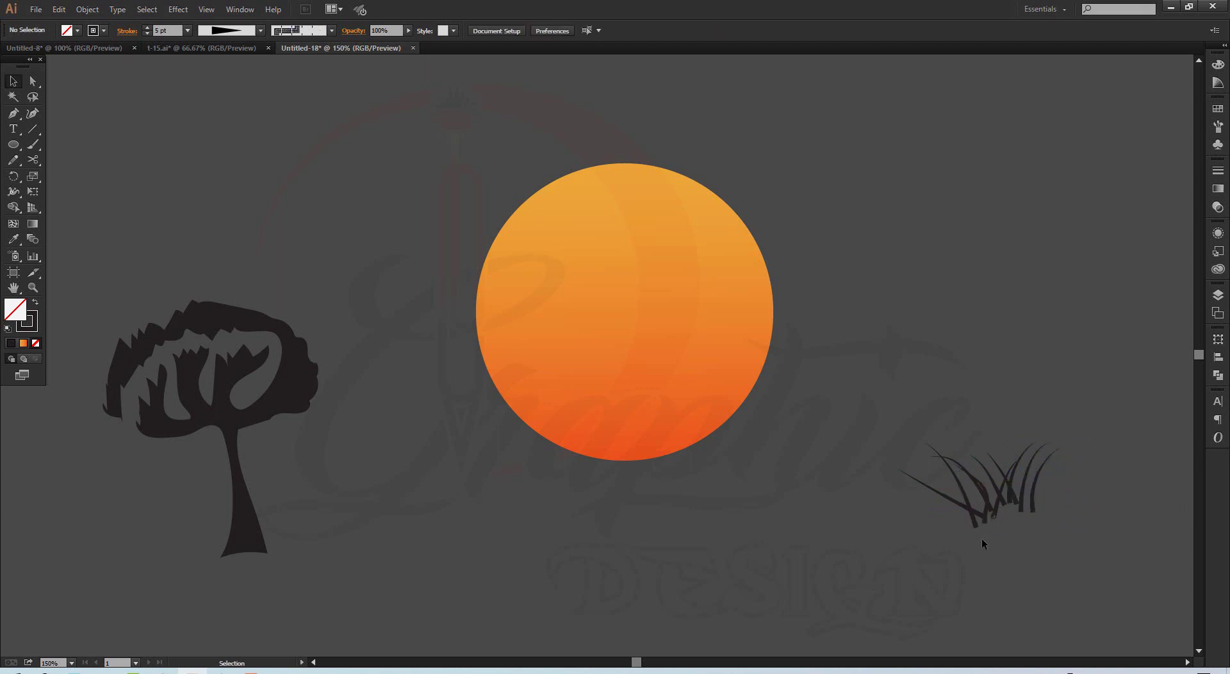
Group the grass blades with Ctrl+G and place the clump at the tree's base.
left_click_drag(1044, 540, 1058, 546)
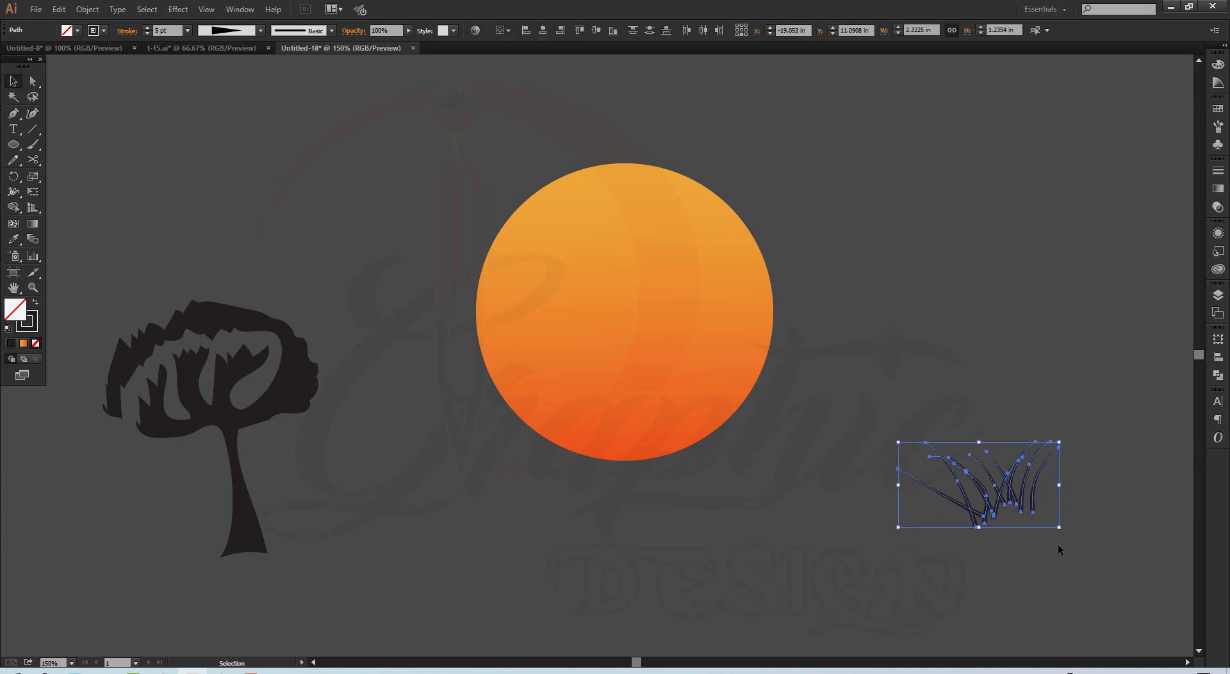
key("ctrl+g")
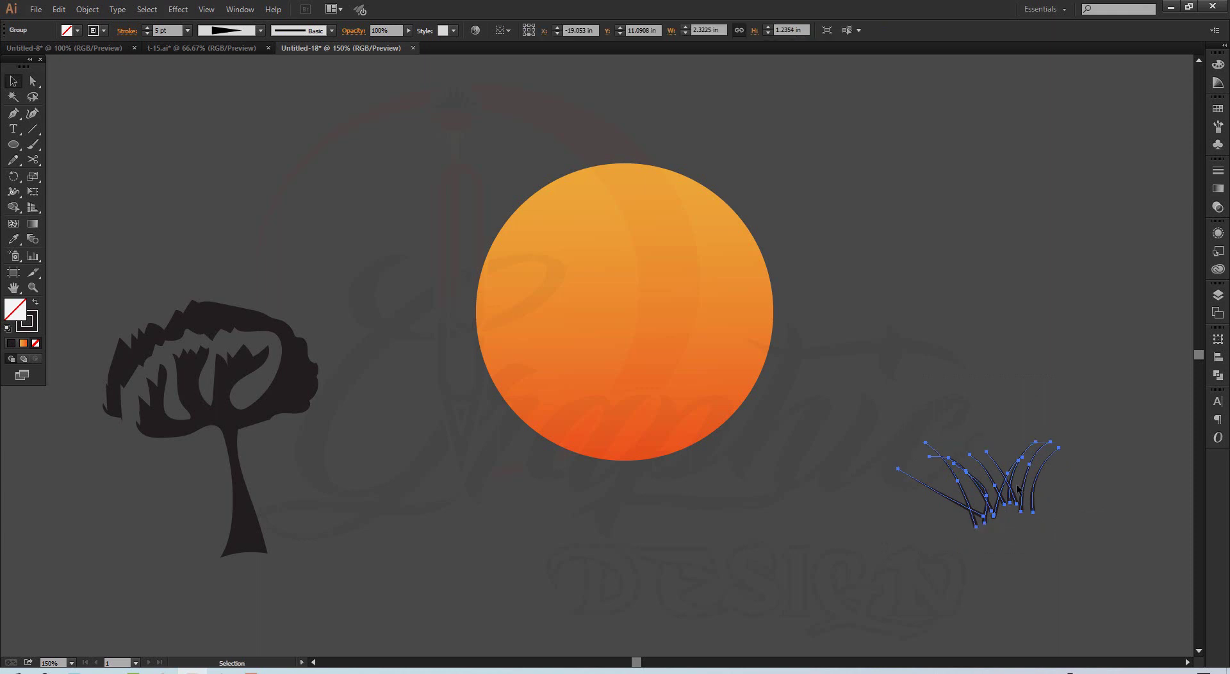
mouse_move(923, 490)
left_mouse_down()
mouse_move(574, 526)
mouse_move(255, 529)
left_mouse_up()
left_click(378, 532)
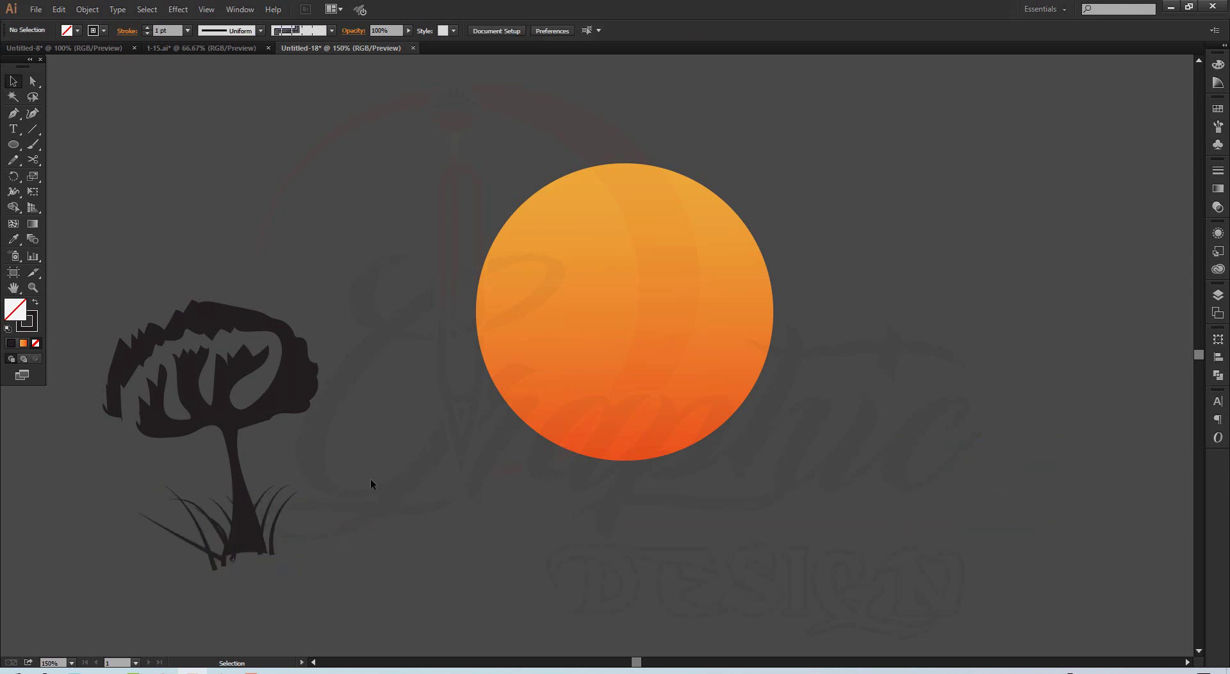
Pencil-draw a closed wavy hill outline across the lower part of the sun.
left_click(12, 160)
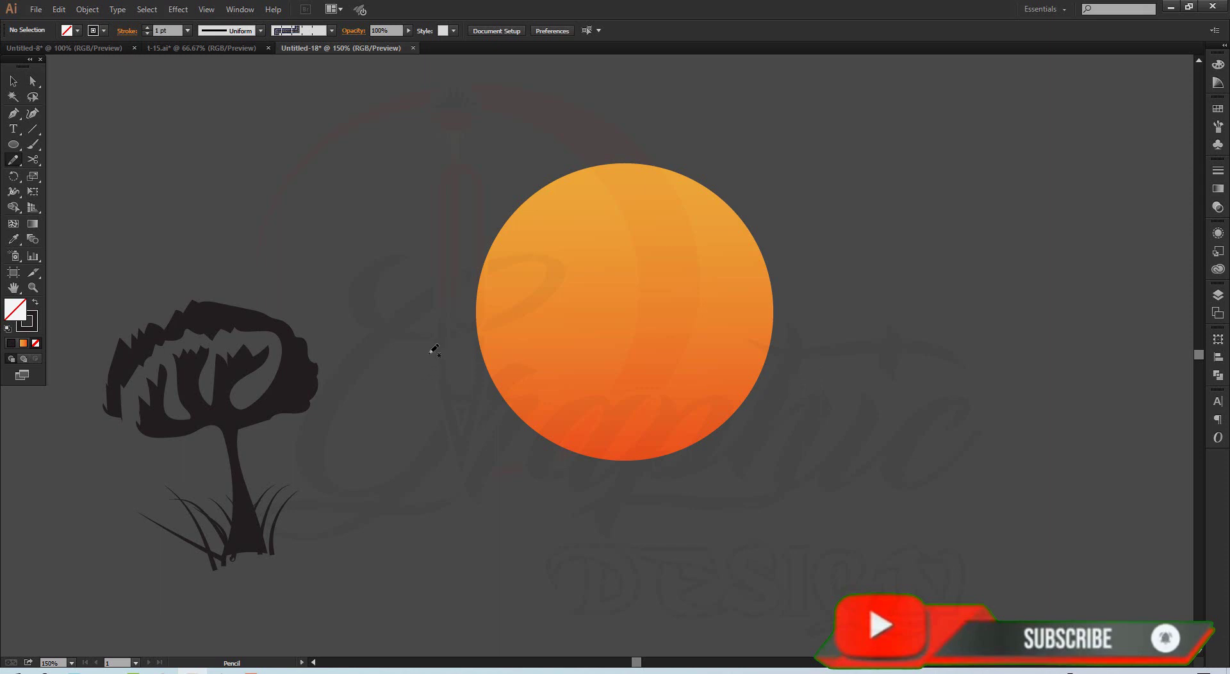
mouse_move(417, 359)
left_mouse_down()
mouse_move(503, 366)
mouse_move(519, 350)
left_mouse_up()
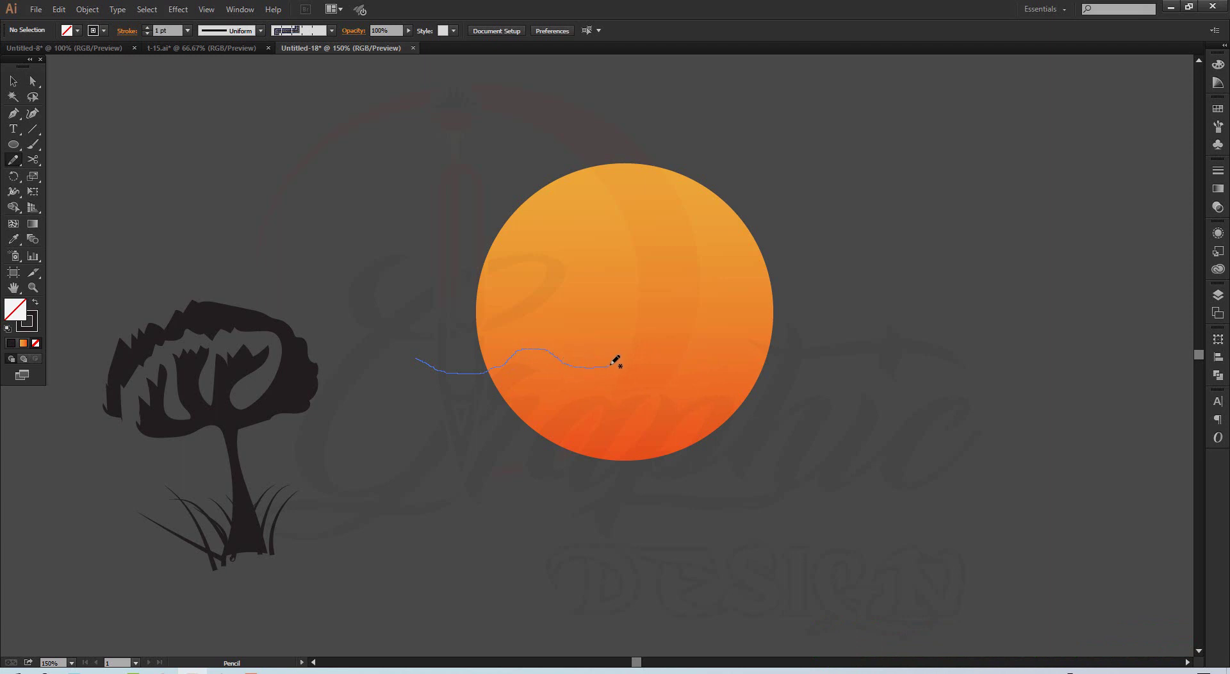
left_click_drag(626, 360, 645, 372)
left_click_drag(783, 450, 595, 527)
left_click_drag(439, 348, 439, 348)
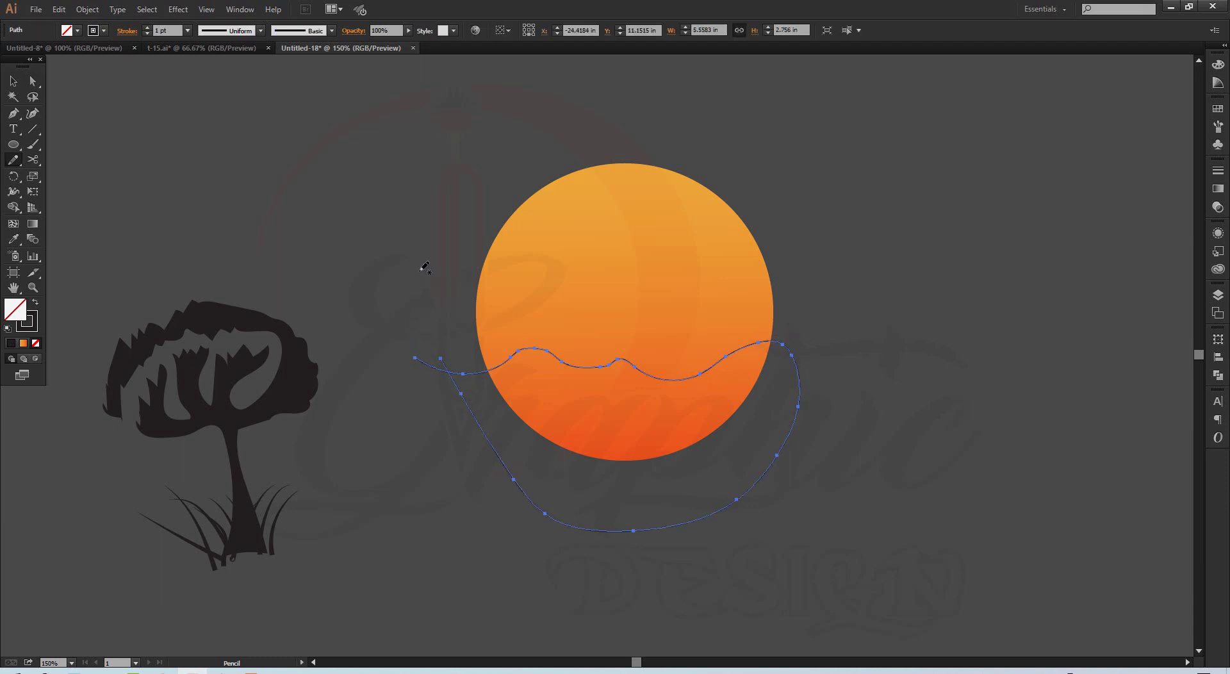
Fill the hill near-black with no stroke, then deselect it.
left_click(77, 30)
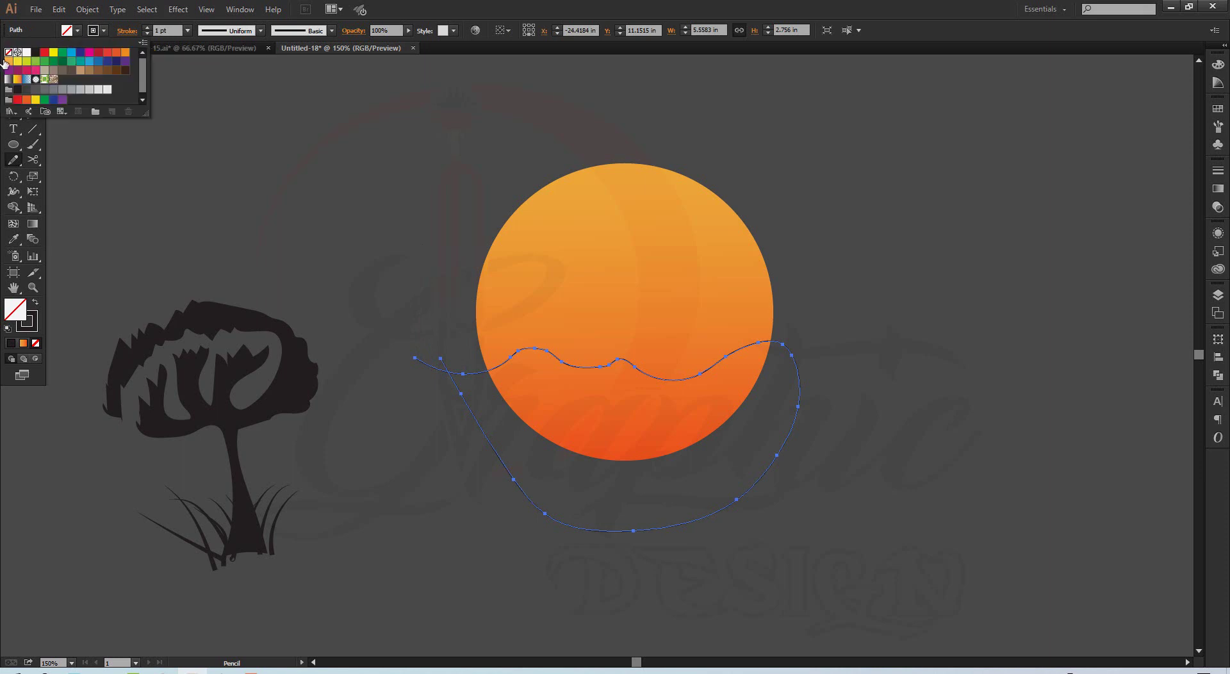
left_click(17, 91)
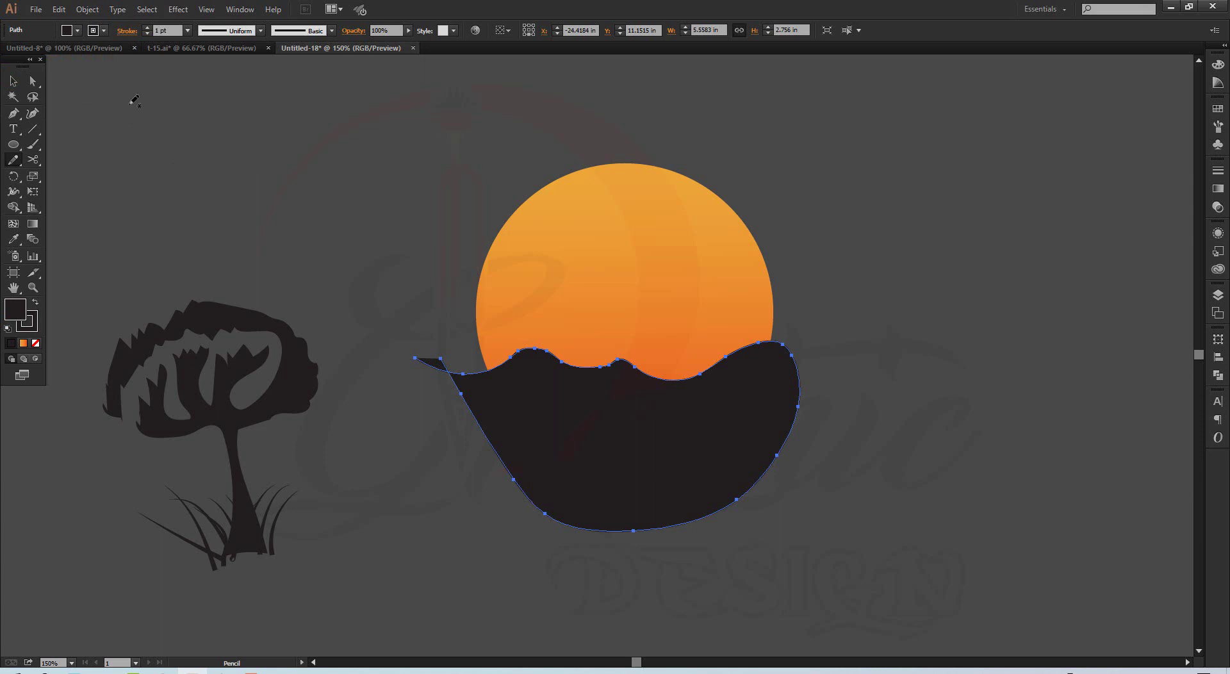
left_click(76, 30)
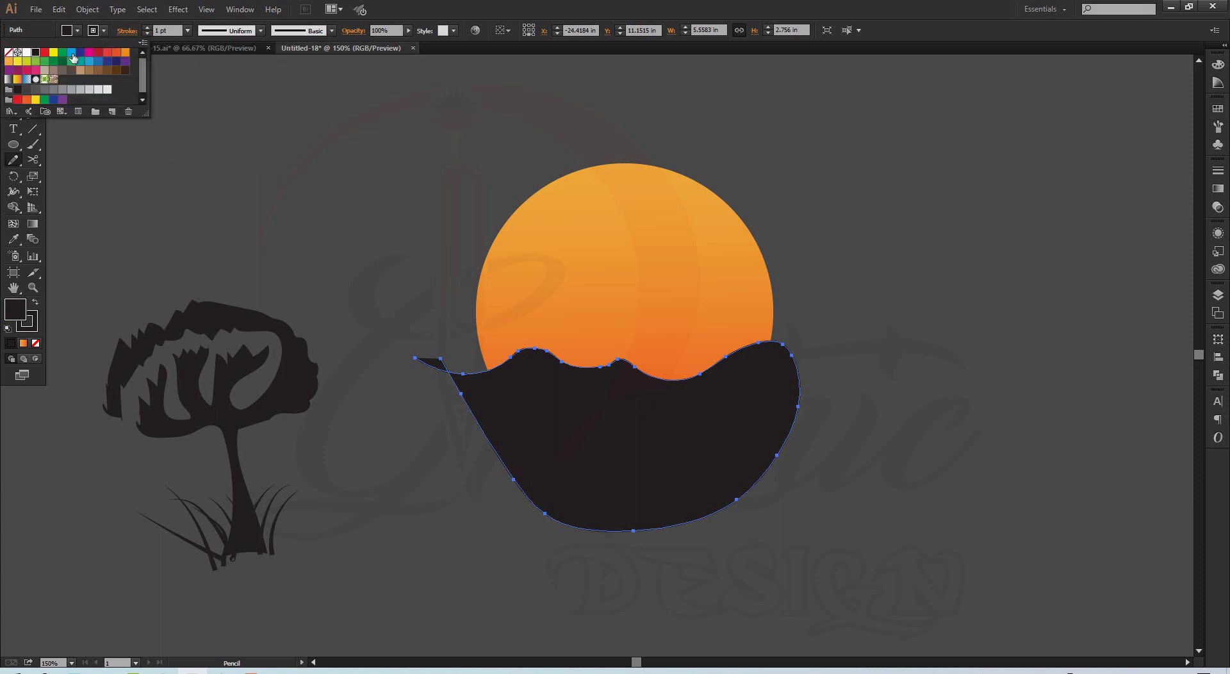
left_click(7, 57)
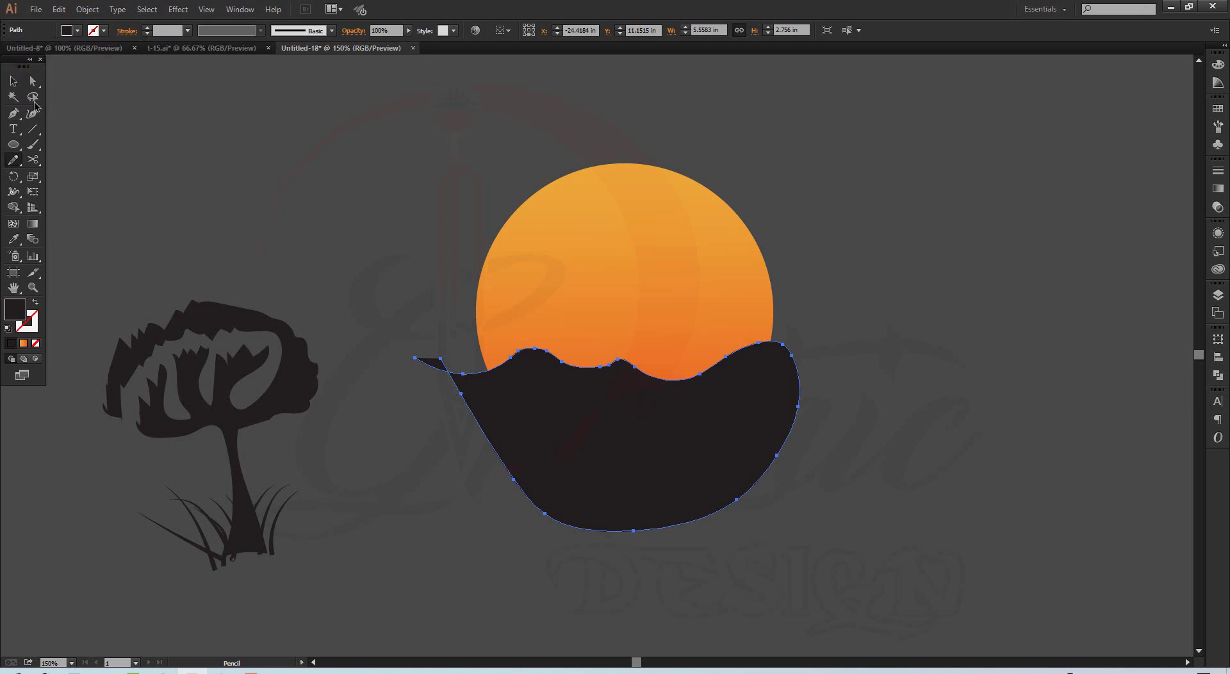
left_click(13, 81)
left_click(294, 229)
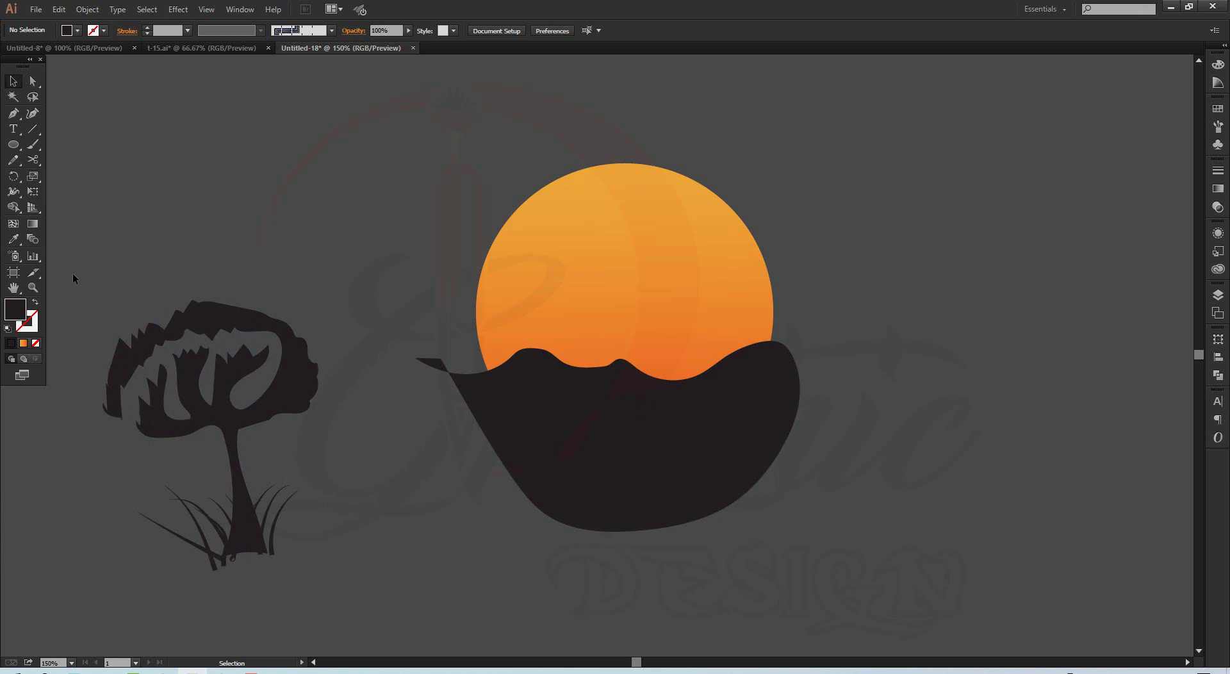
Drag the black tree's canopy anchors and segments into jagged spikes, shifting its inner branches.
left_click(33, 82)
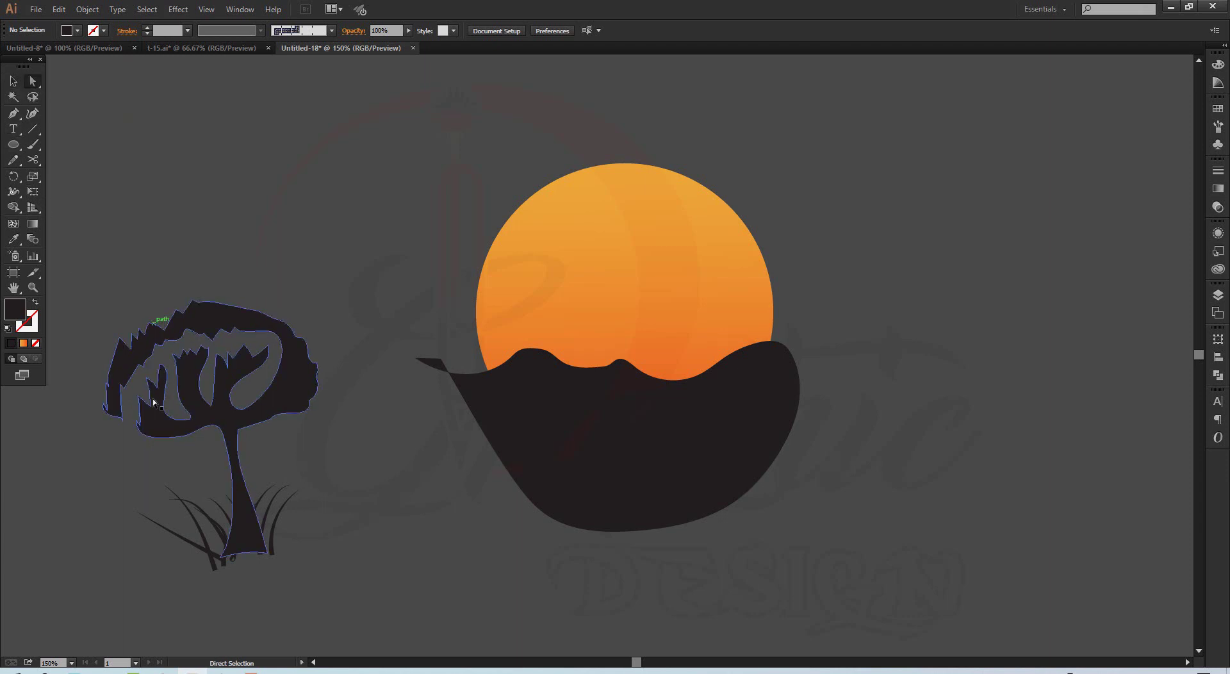
mouse_move(122, 420)
left_mouse_down()
mouse_move(164, 363)
mouse_move(165, 335)
left_mouse_up()
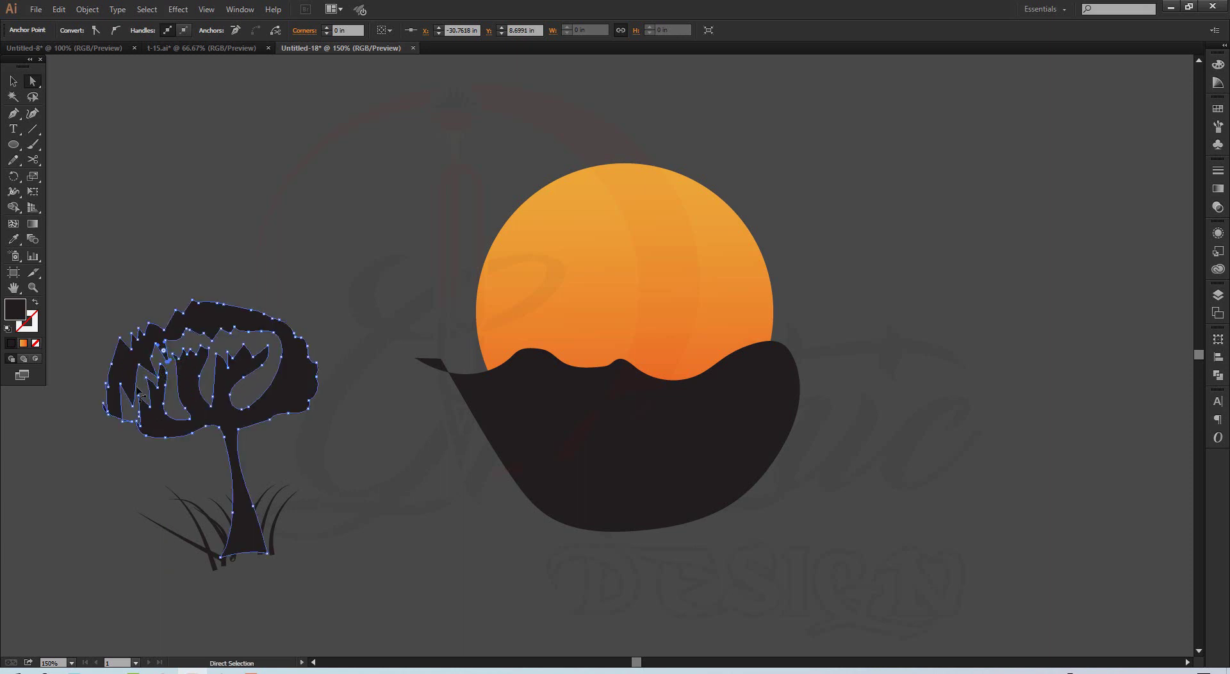
left_click_drag(125, 387, 131, 412)
left_click_drag(209, 344, 264, 339)
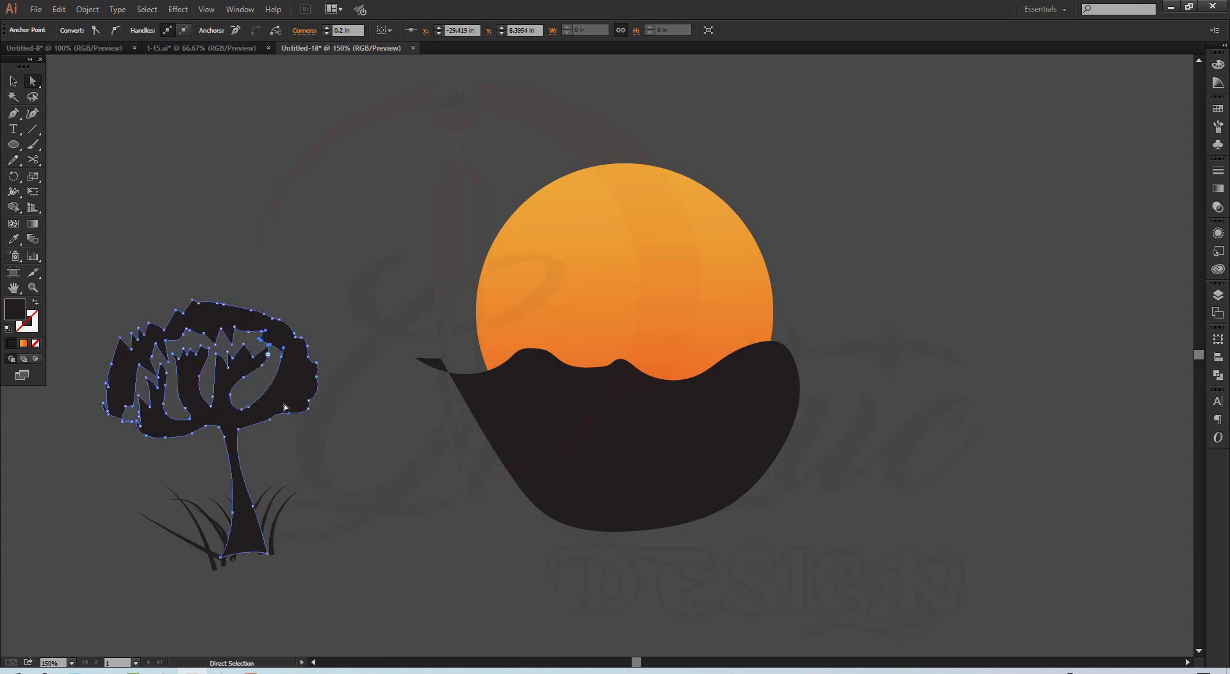
left_click_drag(250, 412, 253, 393)
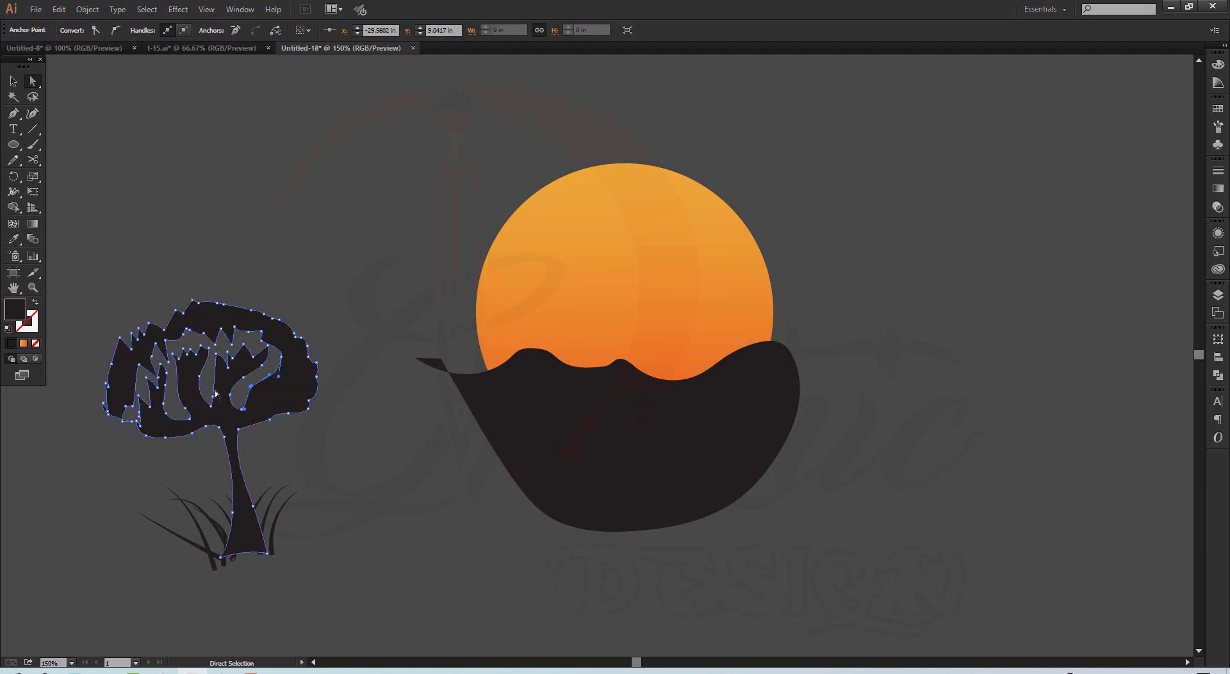
mouse_move(176, 310)
left_mouse_down()
mouse_move(178, 296)
mouse_move(153, 317)
left_mouse_up()
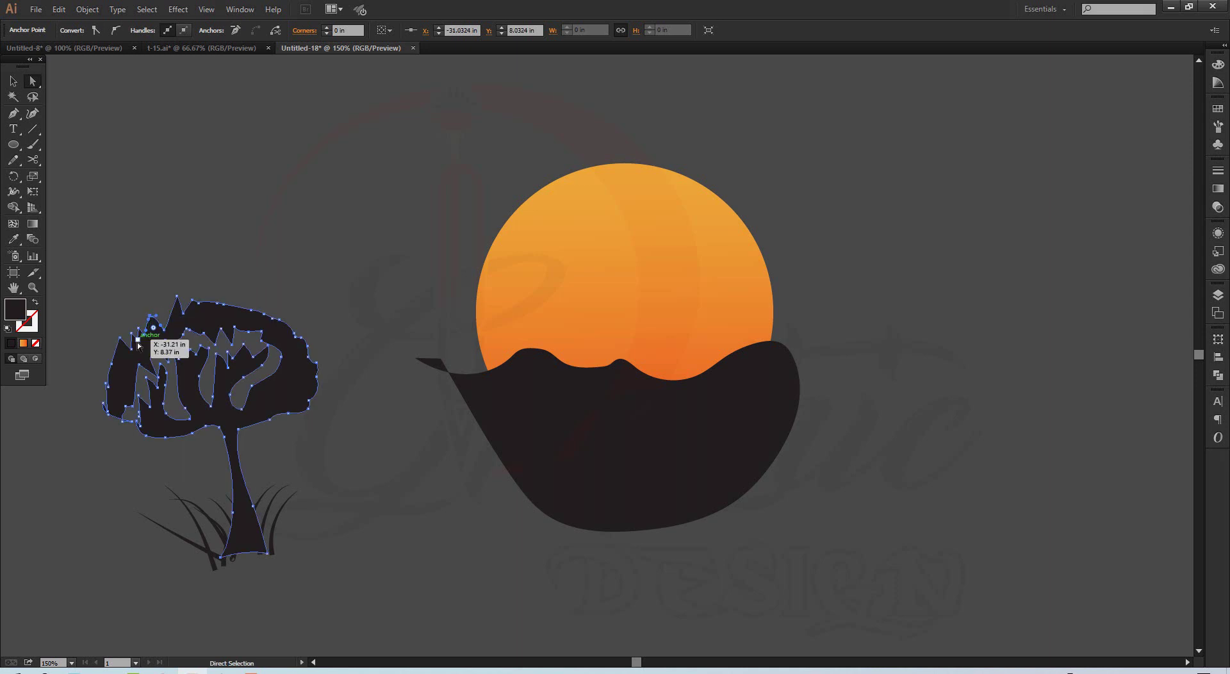
left_click(108, 364)
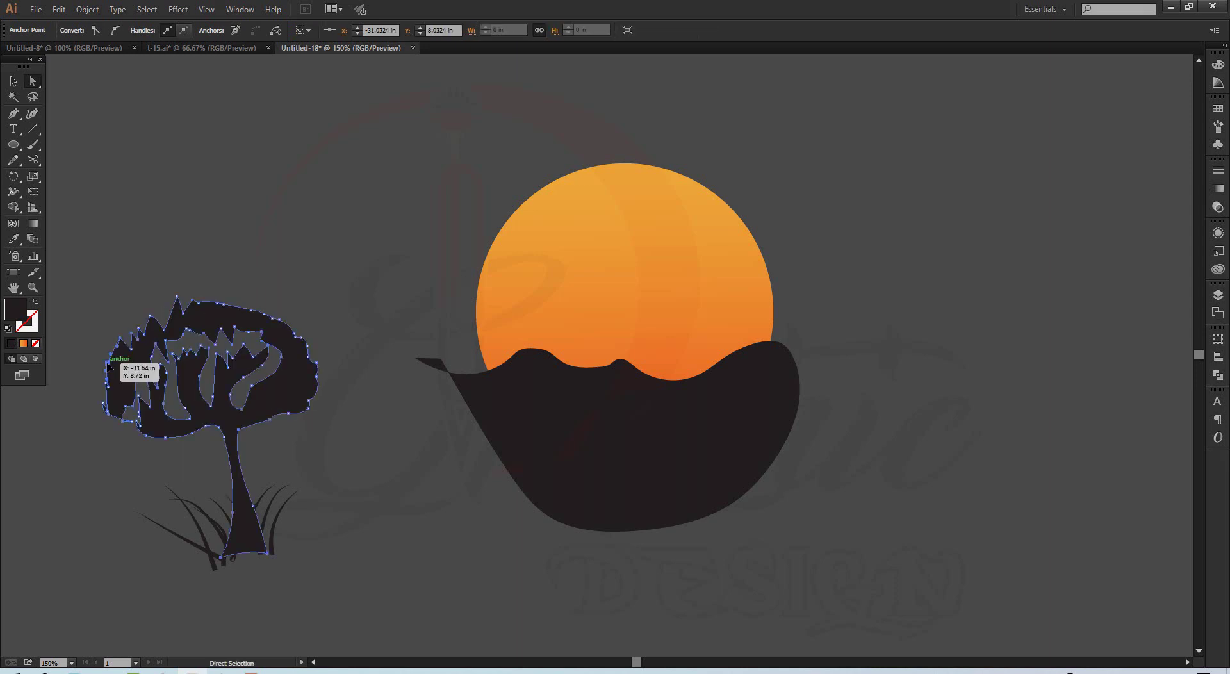
mouse_move(276, 319)
left_mouse_down()
mouse_move(278, 311)
mouse_move(315, 352)
left_mouse_up()
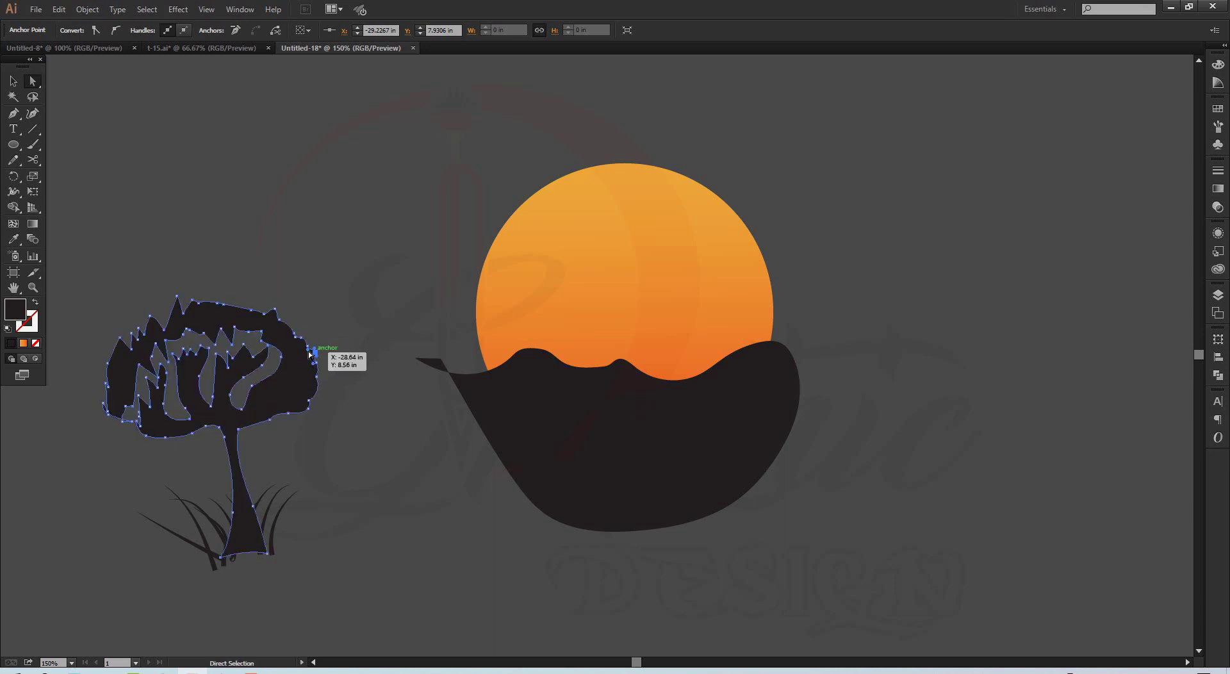
left_click(307, 330)
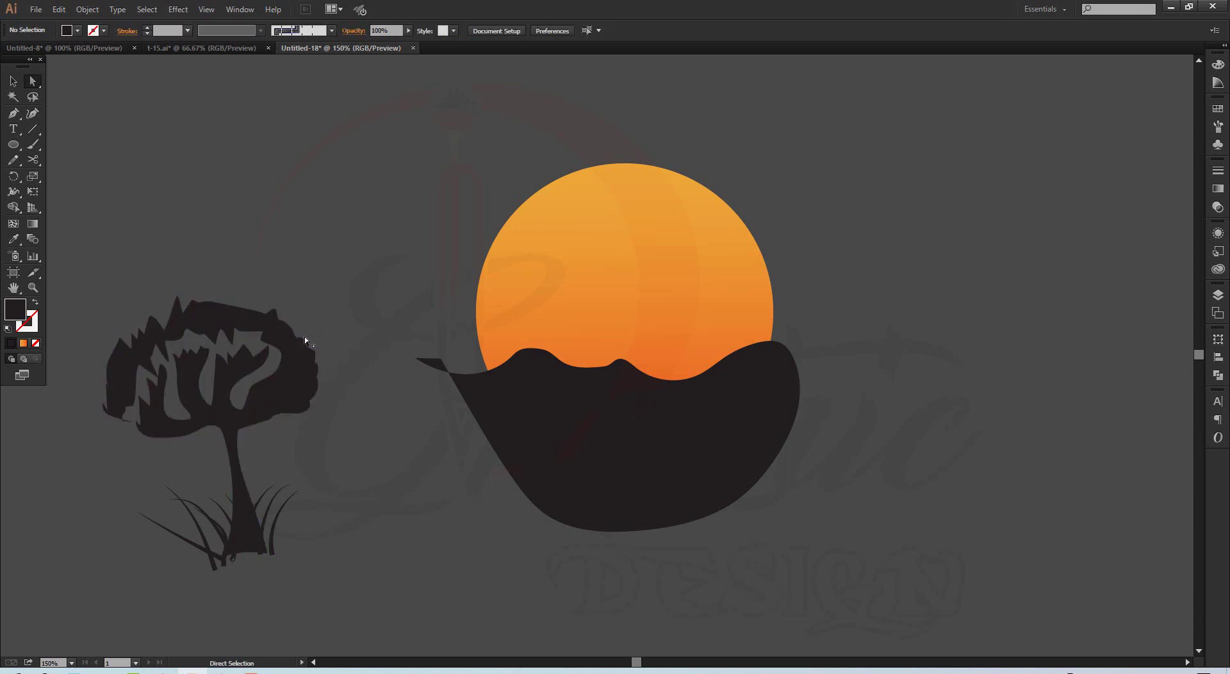
left_click(13, 81)
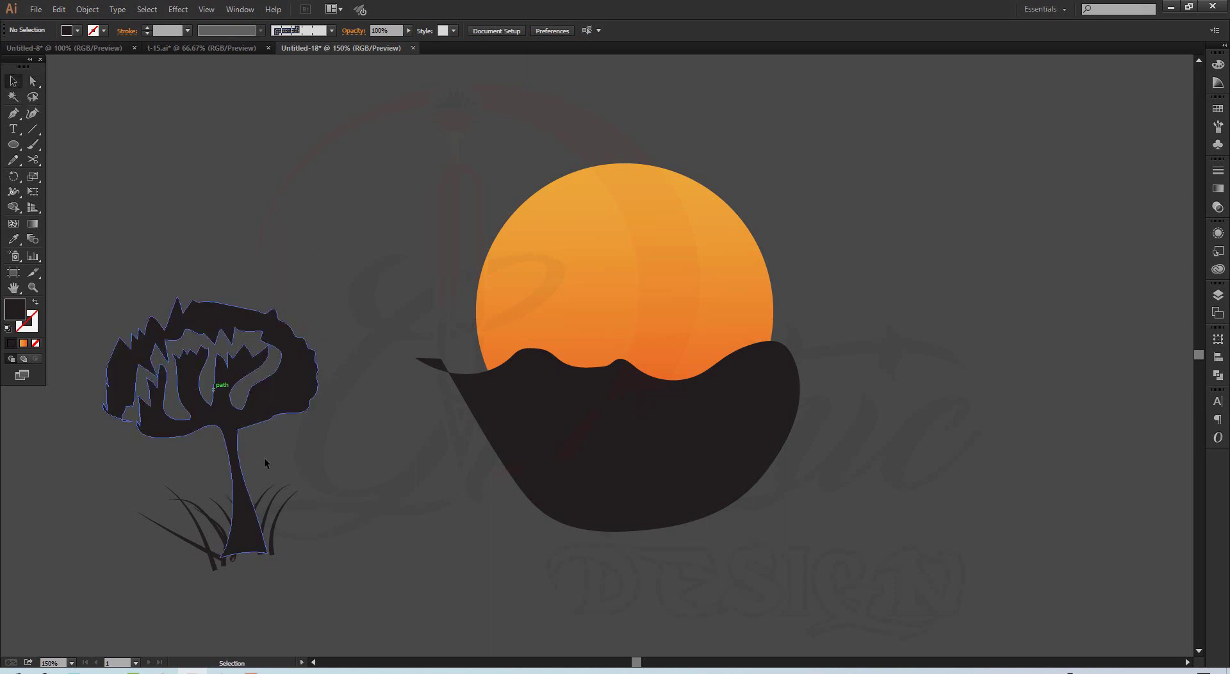
Trim away the dark hill's area outside the sun circle with Shape Builder.
left_click(721, 437)
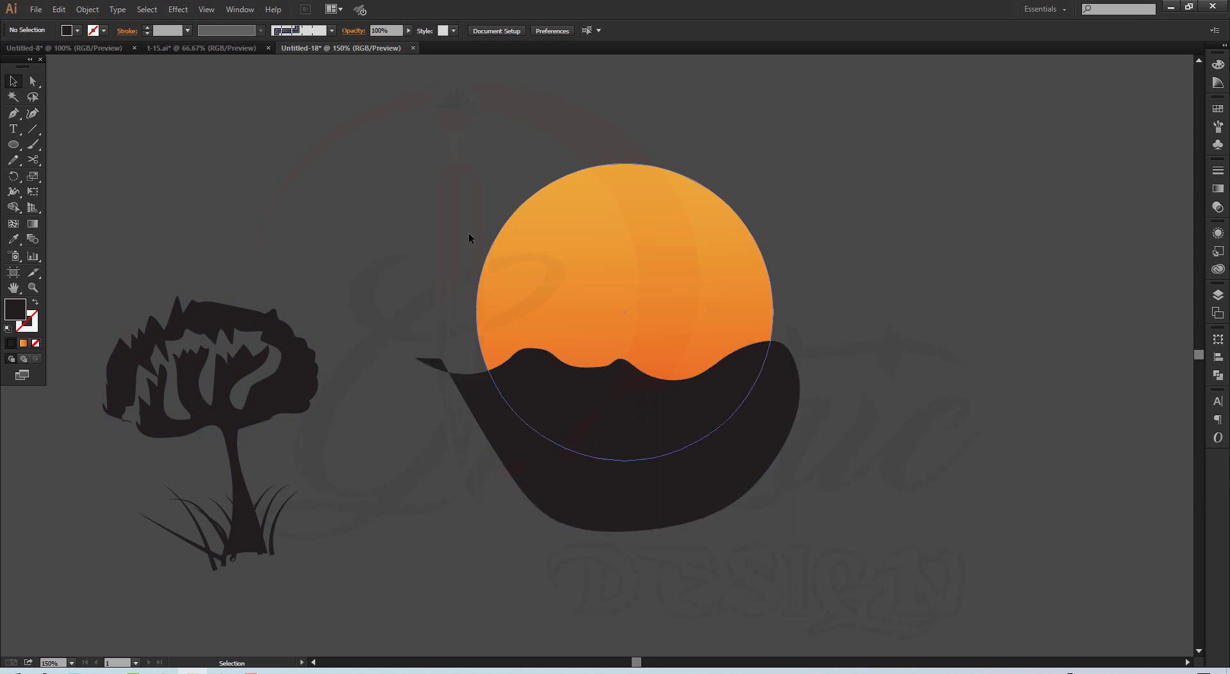
left_click(528, 333, "shift")
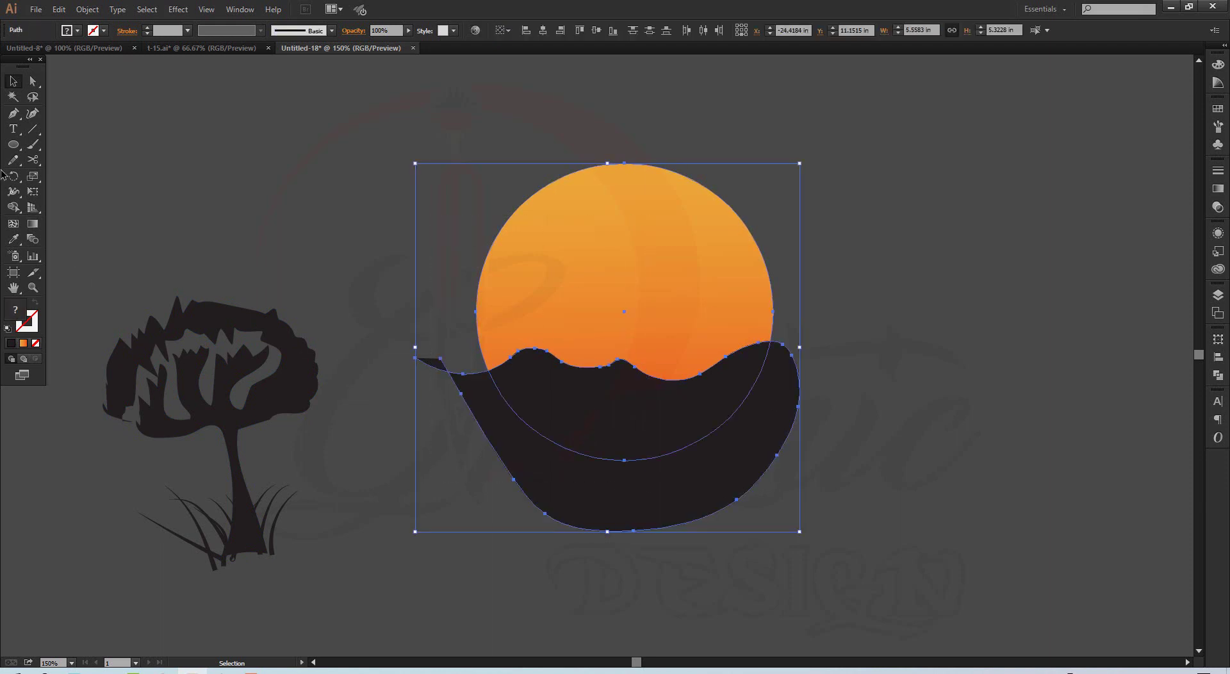
left_click(13, 207)
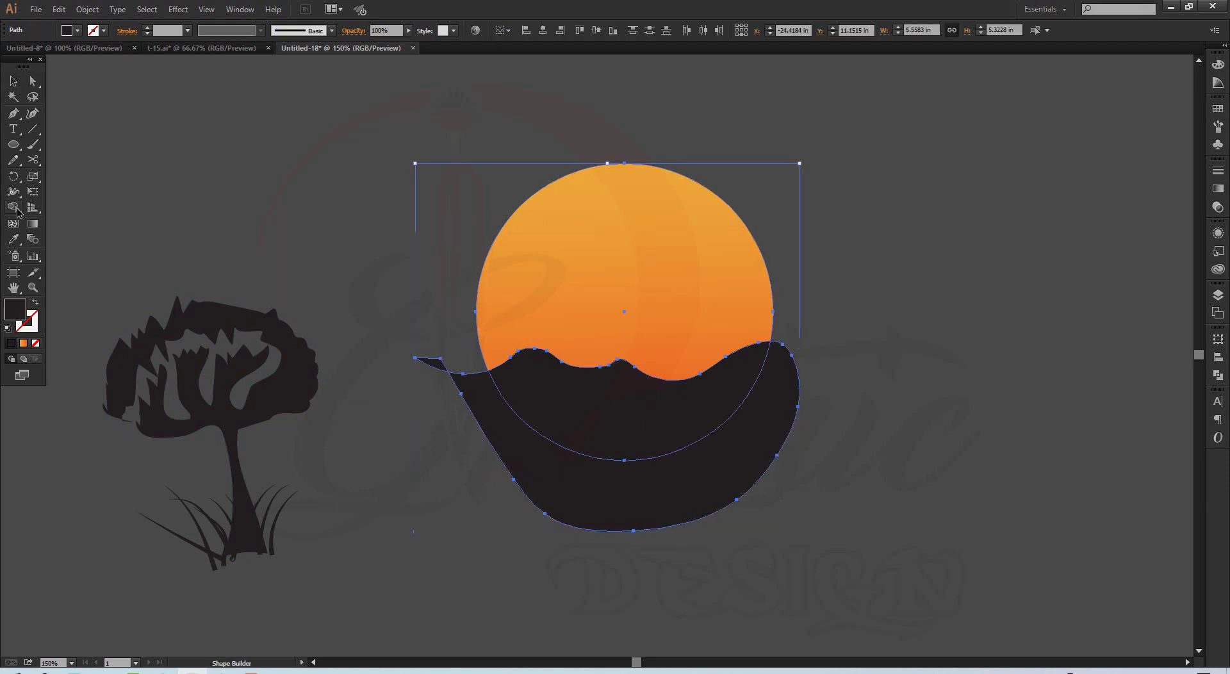
left_click(612, 488, "alt")
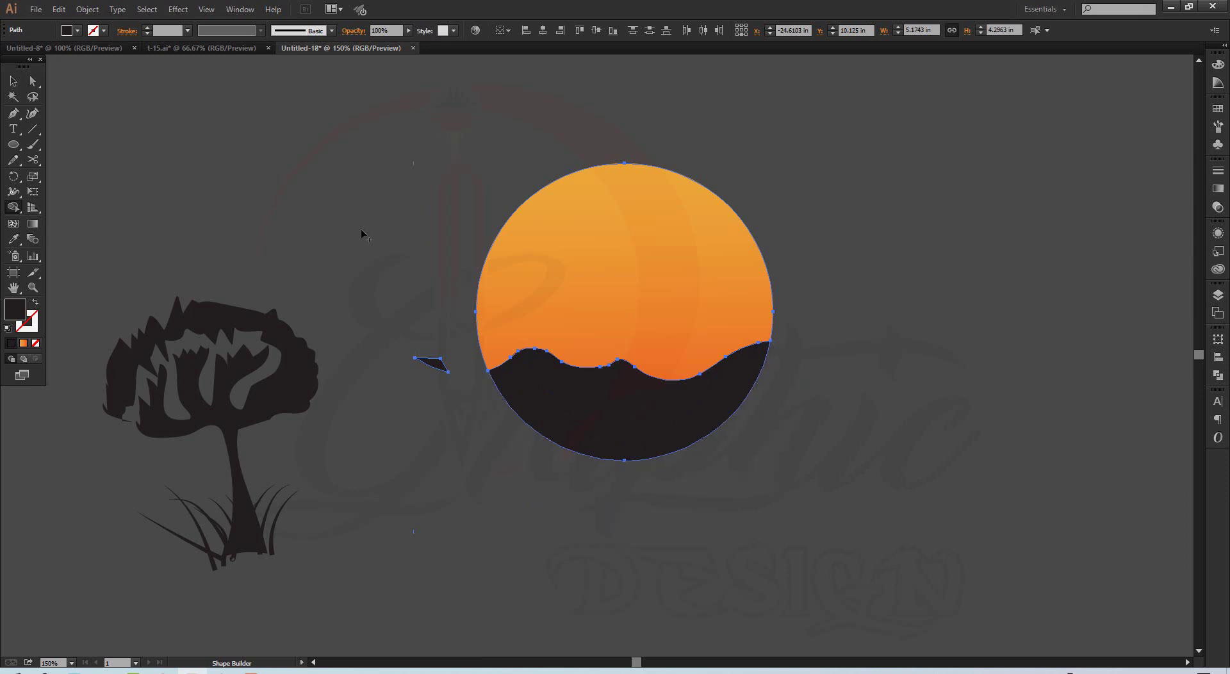
Delete the small leftover dark sliver and select the tree and grass artwork.
left_click(12, 81)
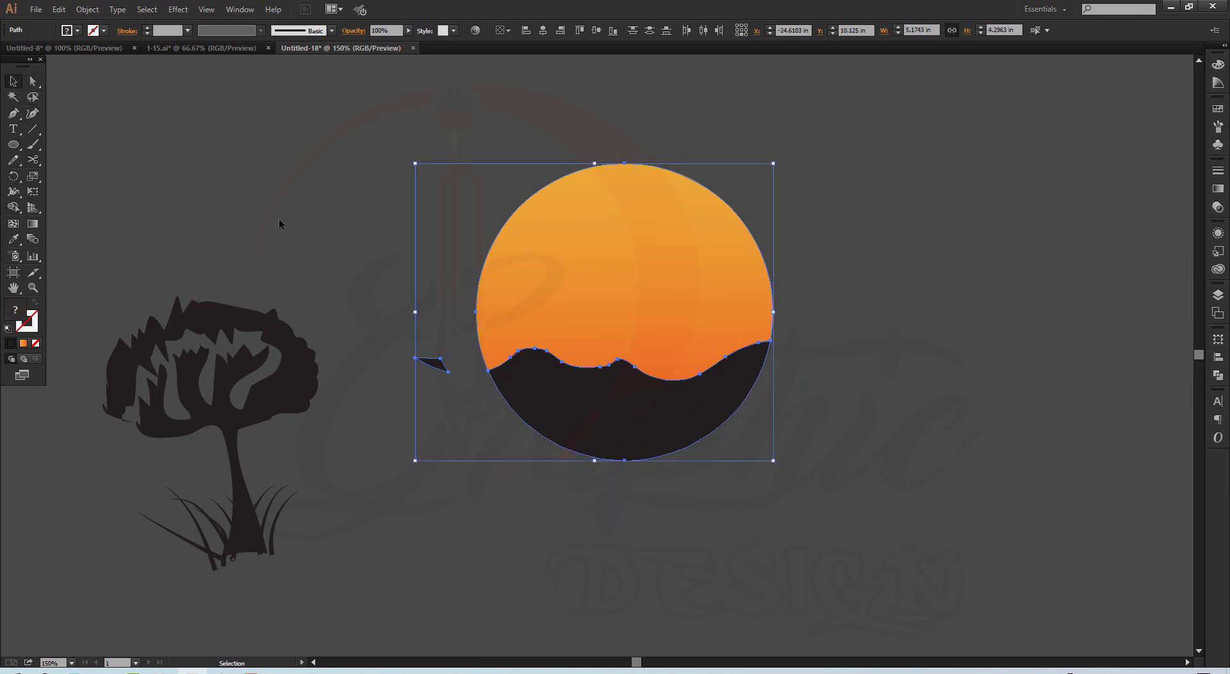
left_click(355, 352)
left_click_drag(436, 386, 439, 392)
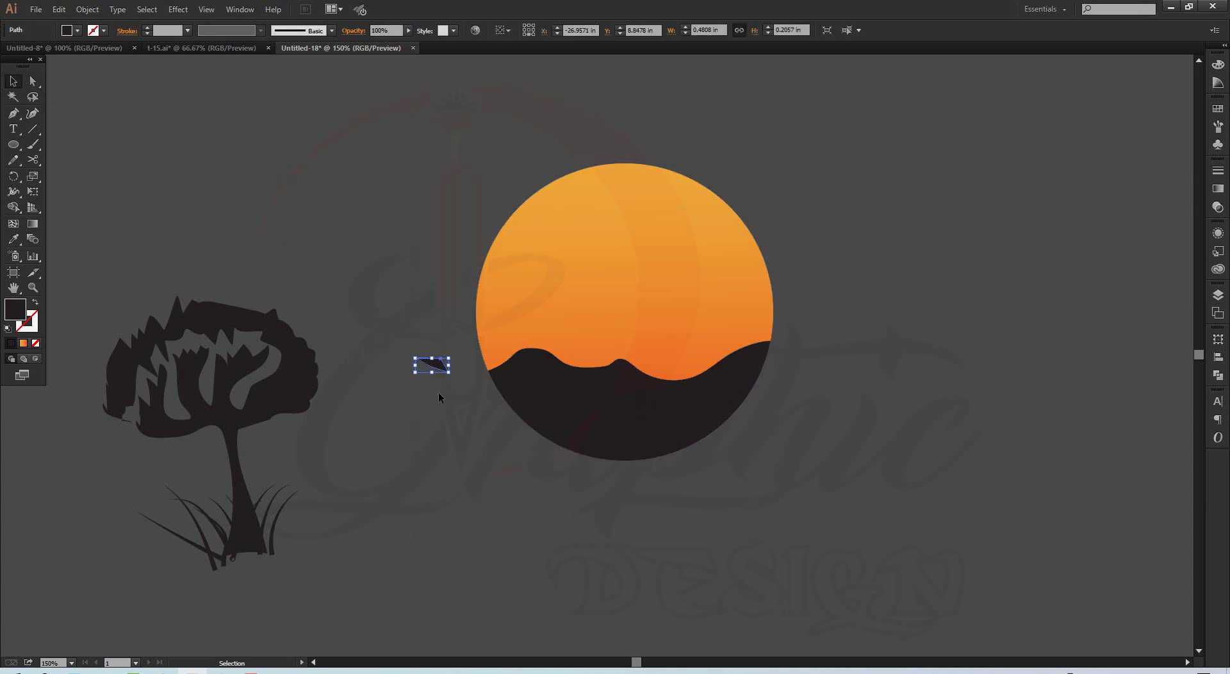
key("Delete")
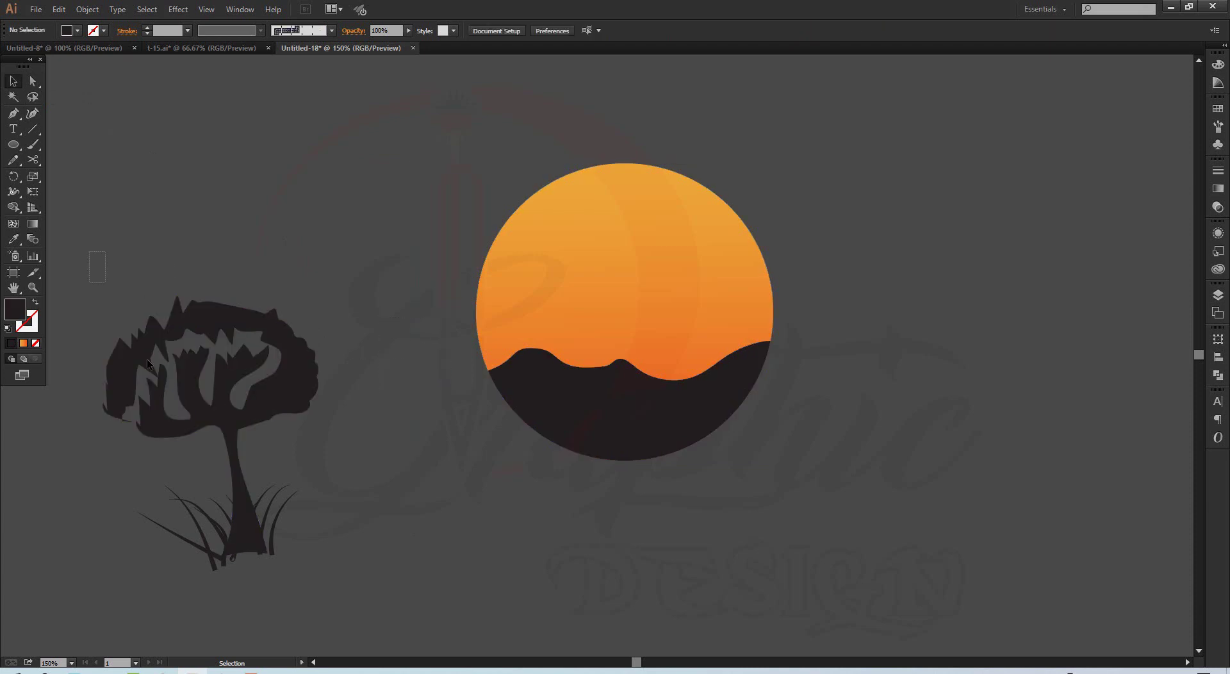
mouse_move(146, 364)
left_mouse_down()
mouse_move(310, 581)
mouse_move(256, 490)
left_mouse_up()
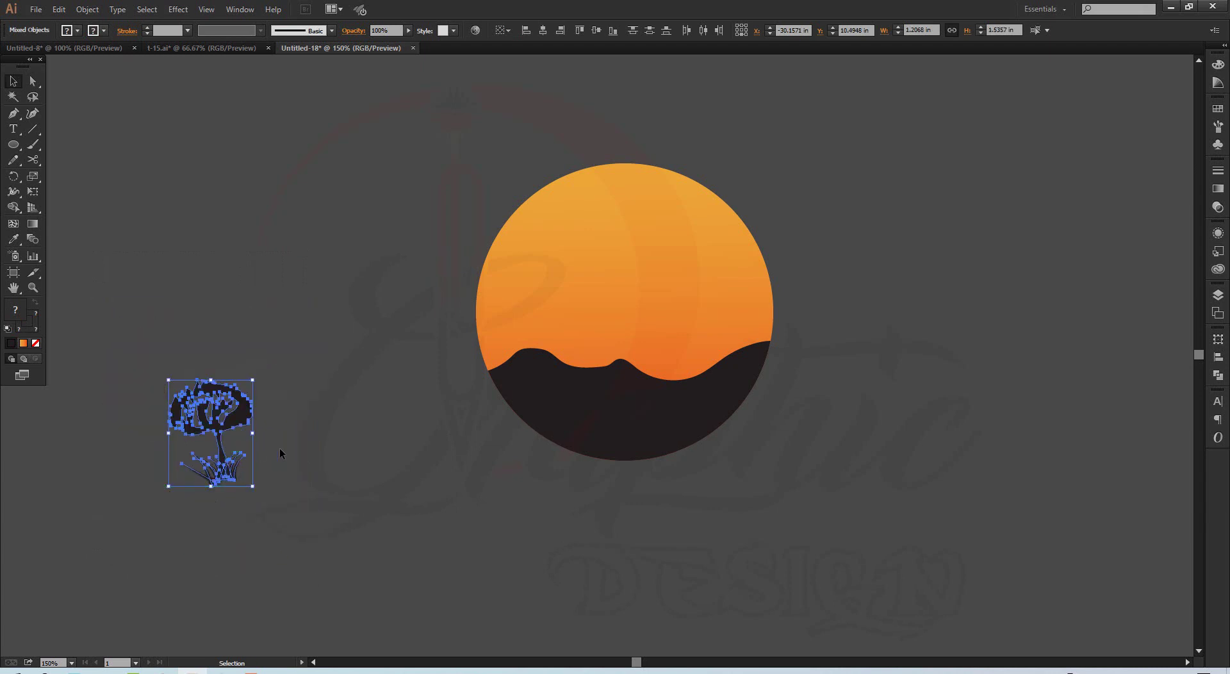
Shrink the tree and grass, place the tree on the hill inside the sun, and bring the grass closer.
left_click(279, 448)
left_click(216, 427)
mouse_move(216, 427)
left_mouse_down()
mouse_move(550, 298)
mouse_move(538, 304)
mouse_move(572, 314)
left_mouse_up()
left_click(524, 579)
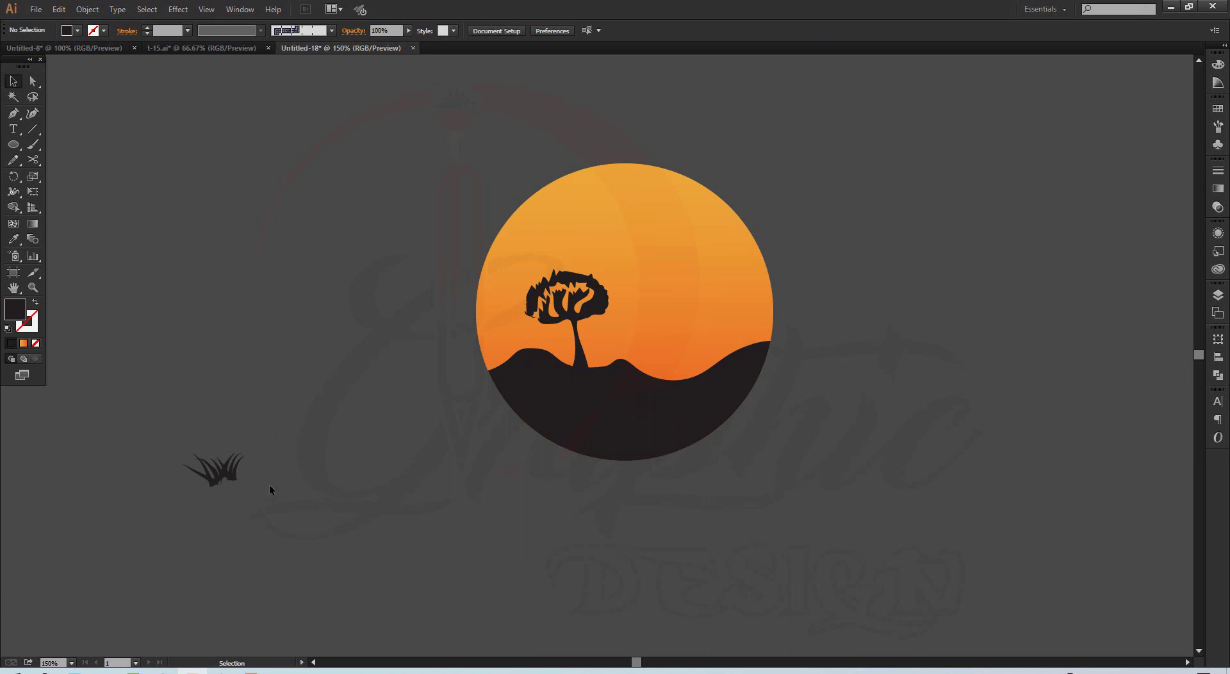
mouse_move(234, 476)
left_mouse_down()
mouse_move(597, 367)
mouse_move(369, 459)
left_mouse_up()
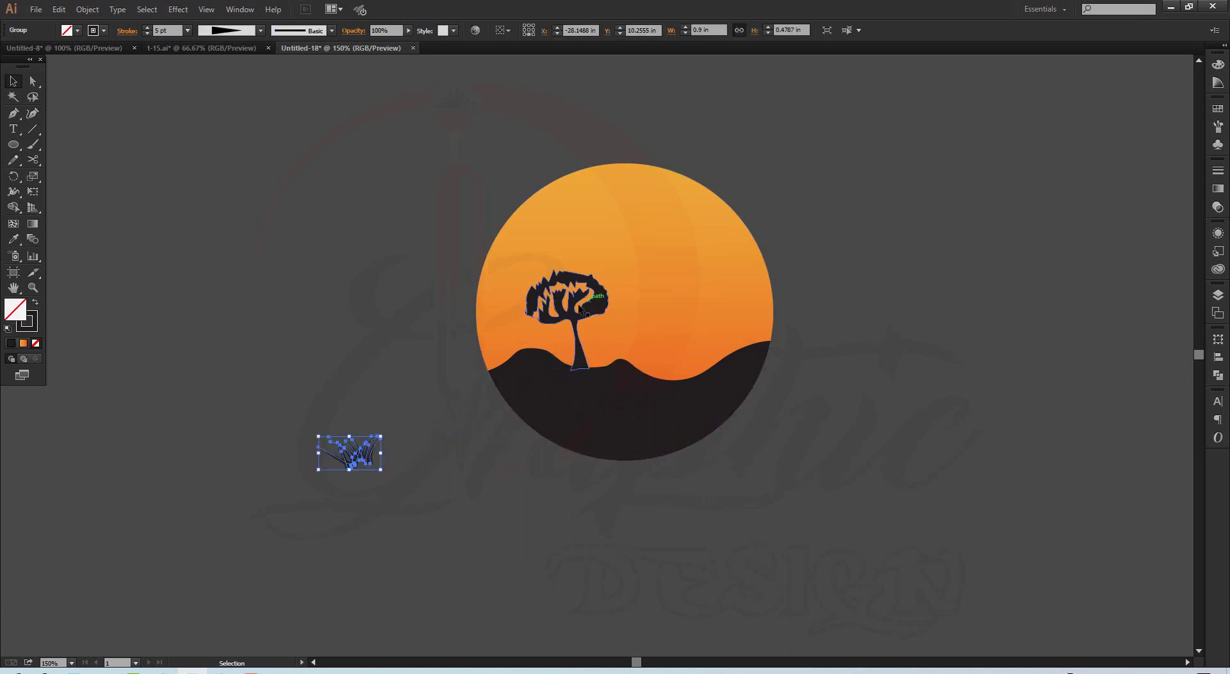
left_click(580, 314)
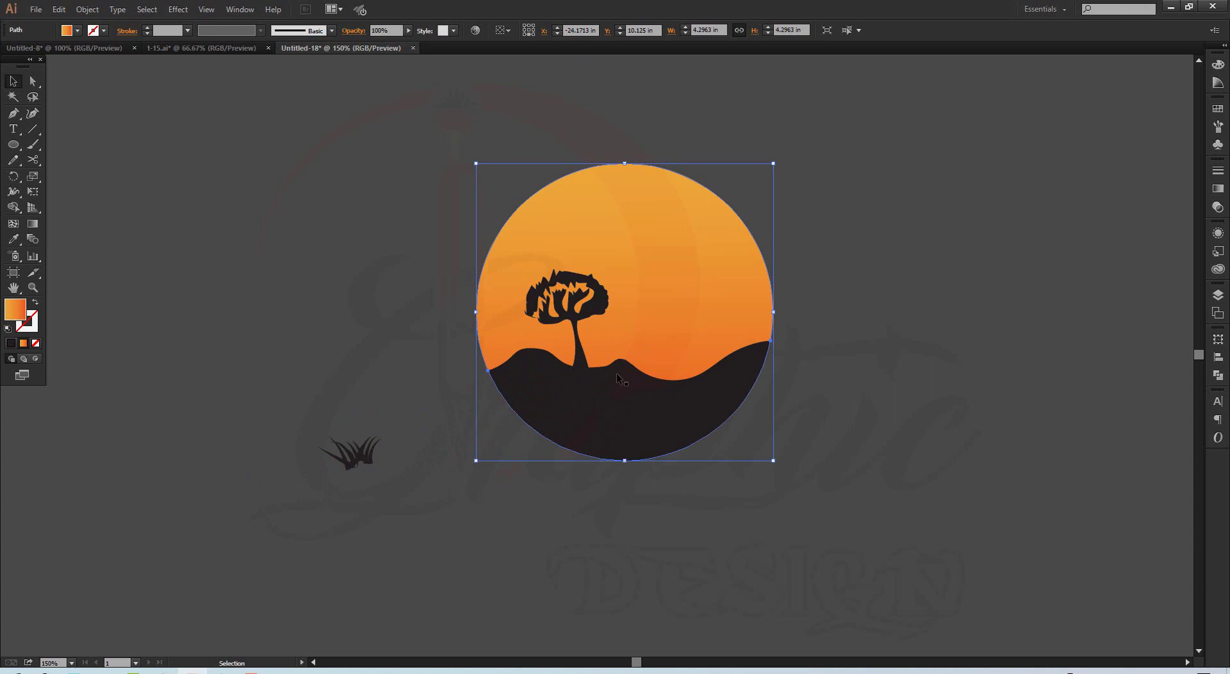
Enlarge the tree slightly with proportions kept and nudge it up onto the hill.
left_click(422, 359)
left_click(593, 302)
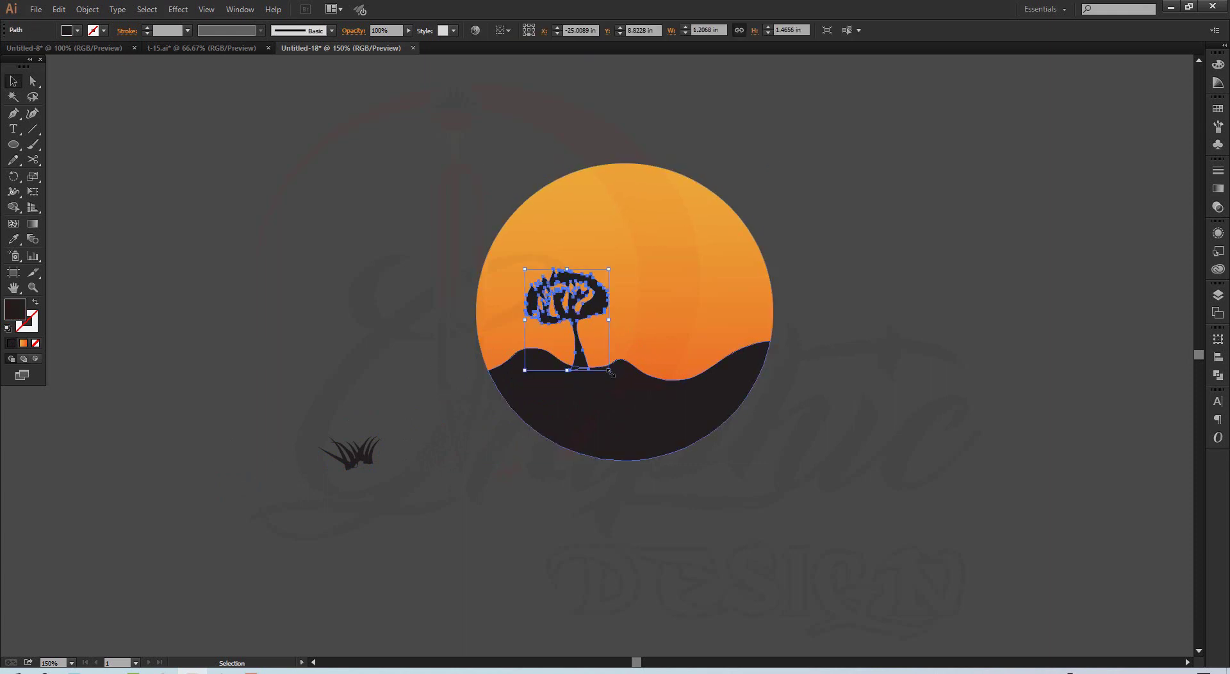
key("shift")
left_click_drag(609, 372, 625, 391)
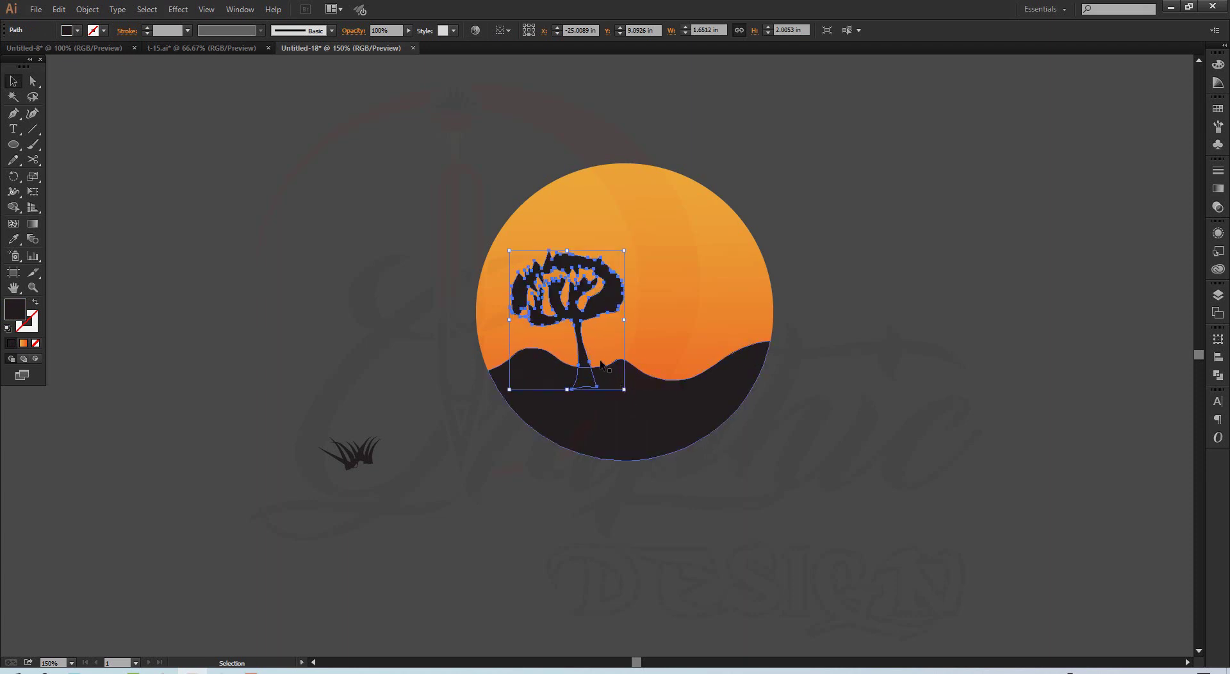
left_click_drag(583, 345, 582, 341)
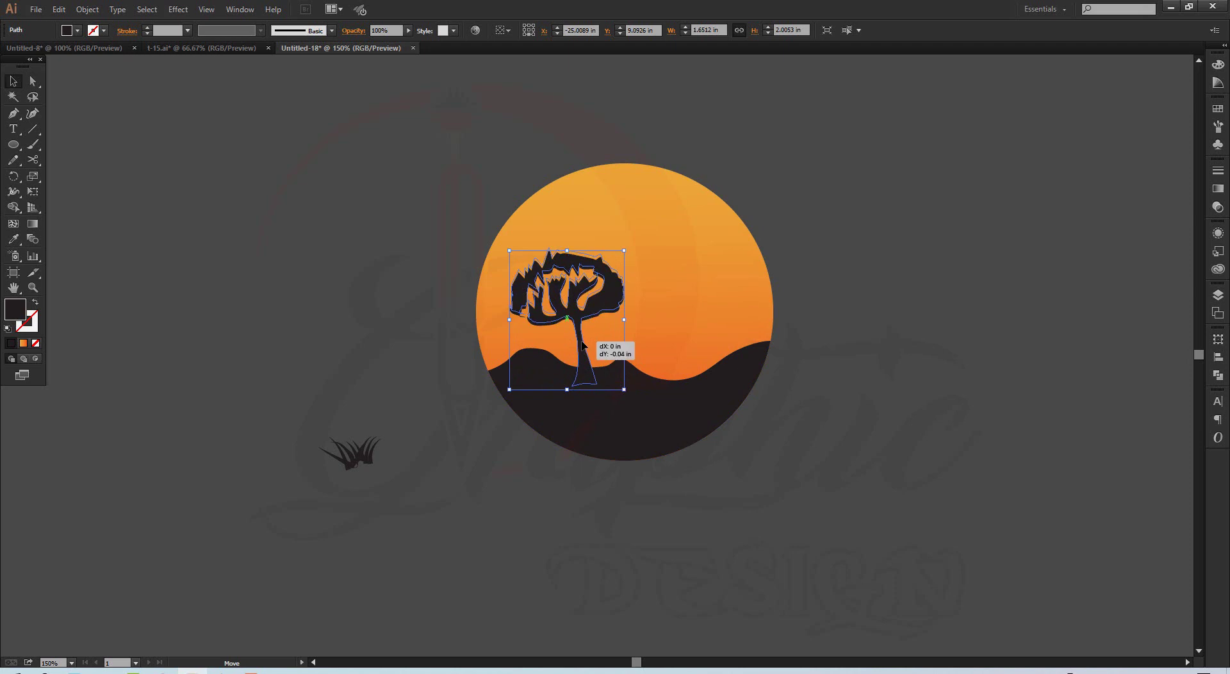
left_click(418, 317)
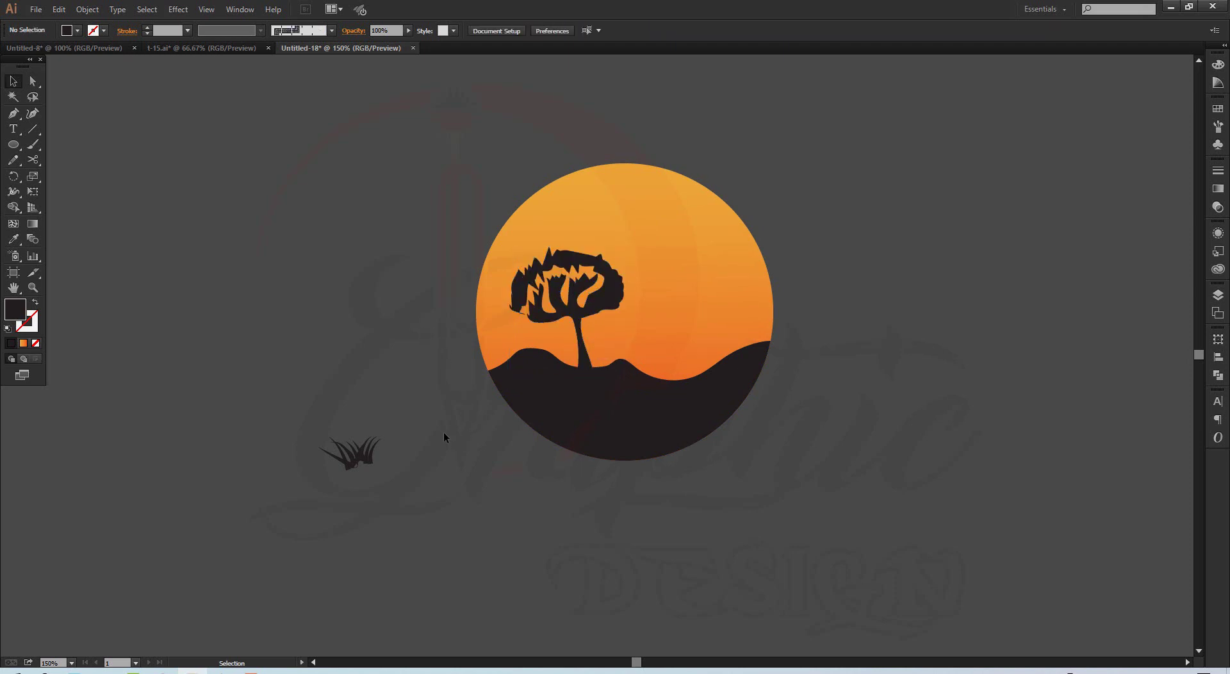
Position the grass on the hill at the tree's base.
left_click_drag(346, 459, 548, 357)
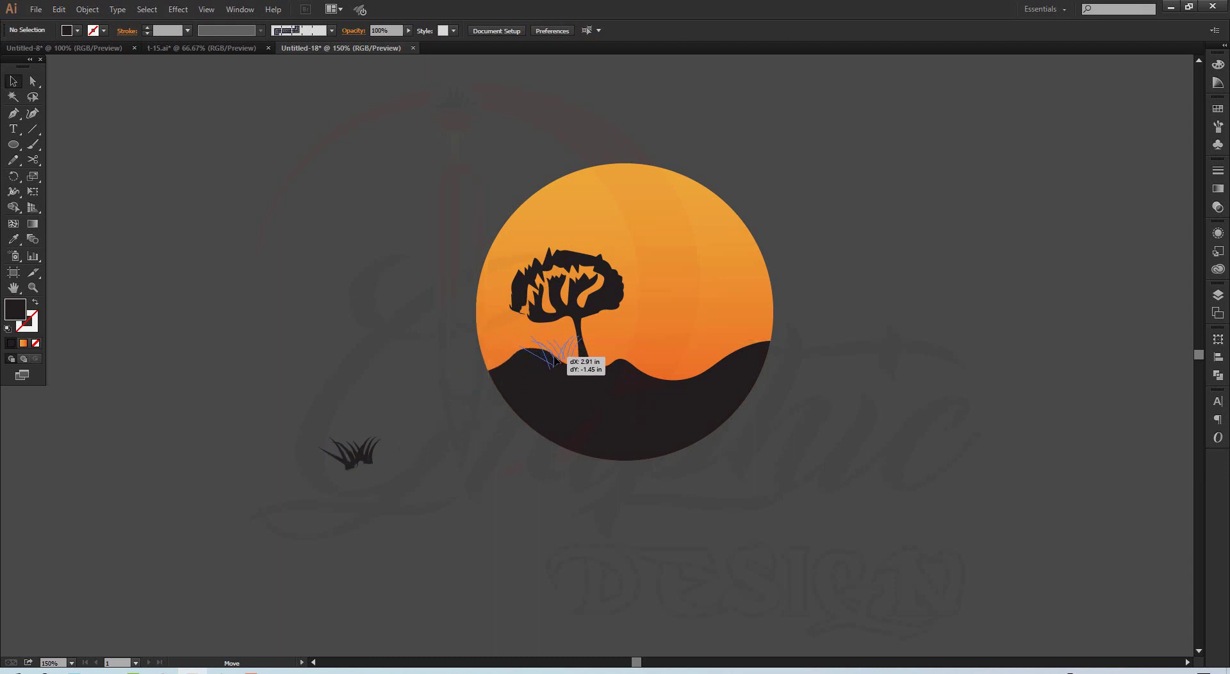
left_click_drag(557, 359, 606, 366)
left_click(408, 422)
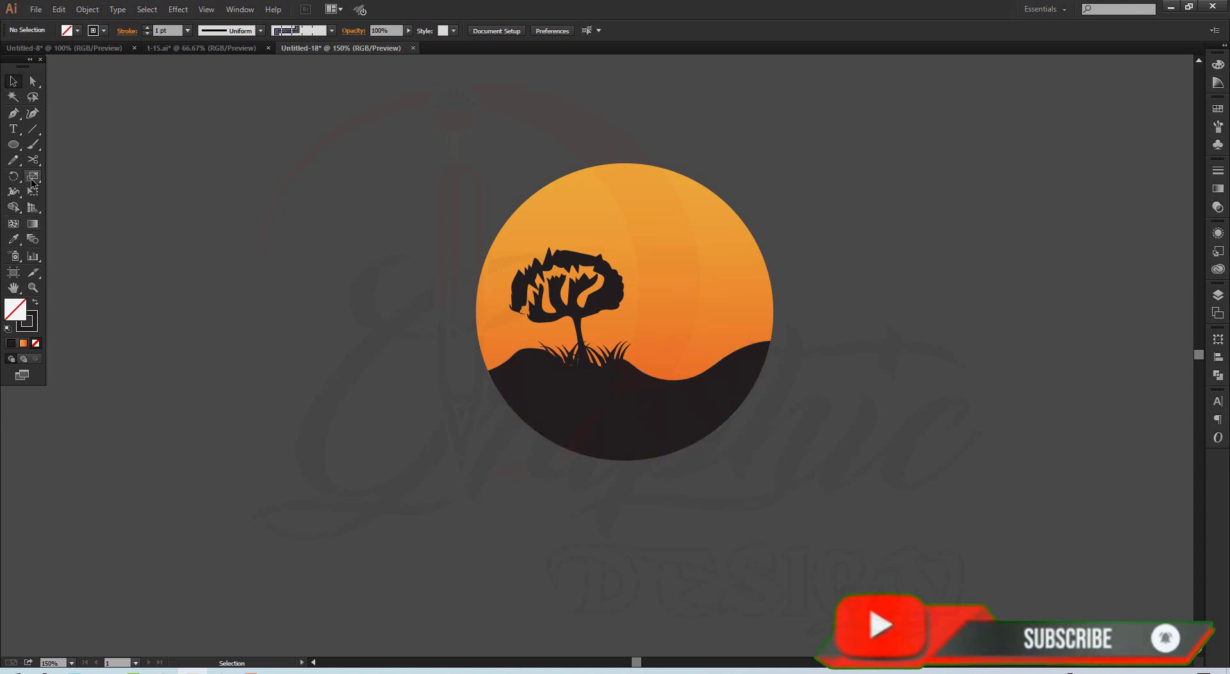
Zoom in on the hill's right side and draw a closed zigzag grass shape along it.
key("ctrl+space")
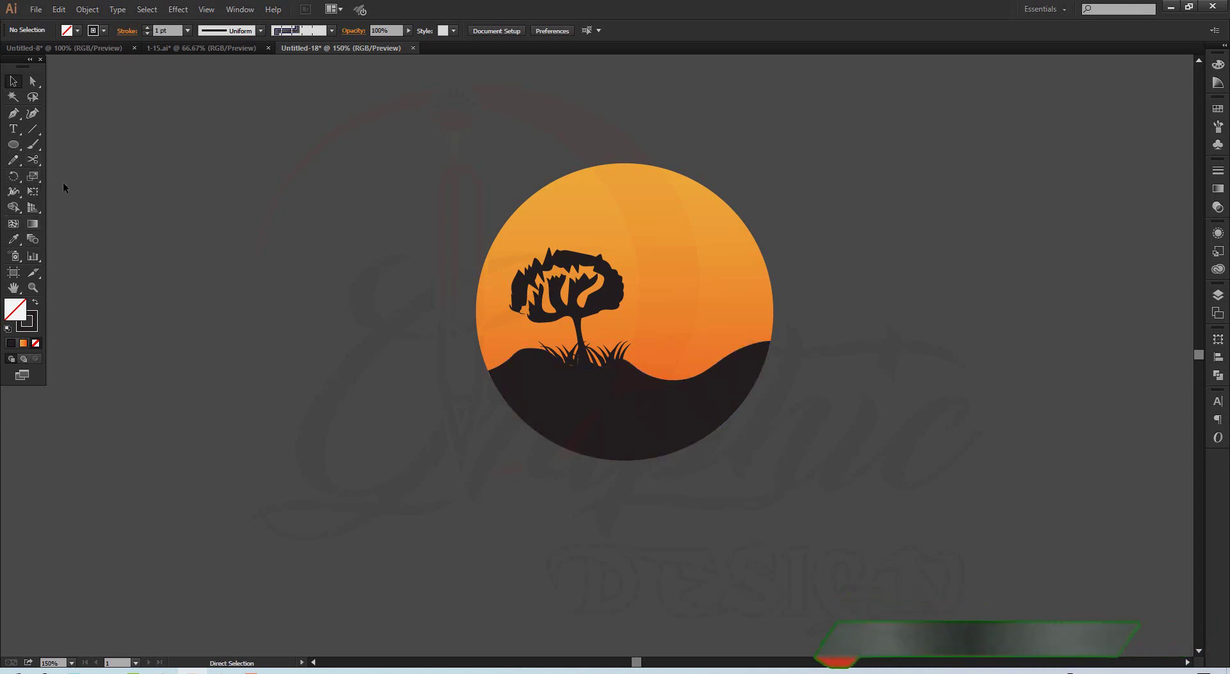
left_click(687, 396)
left_click(628, 325)
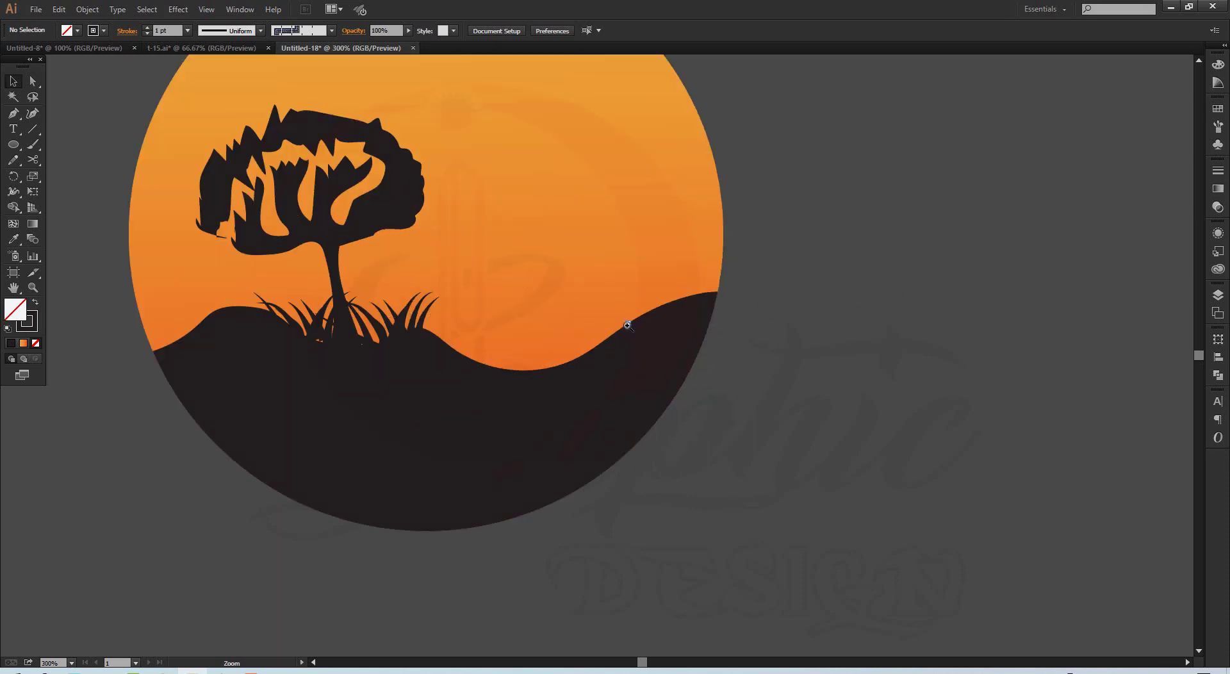
left_click(628, 325)
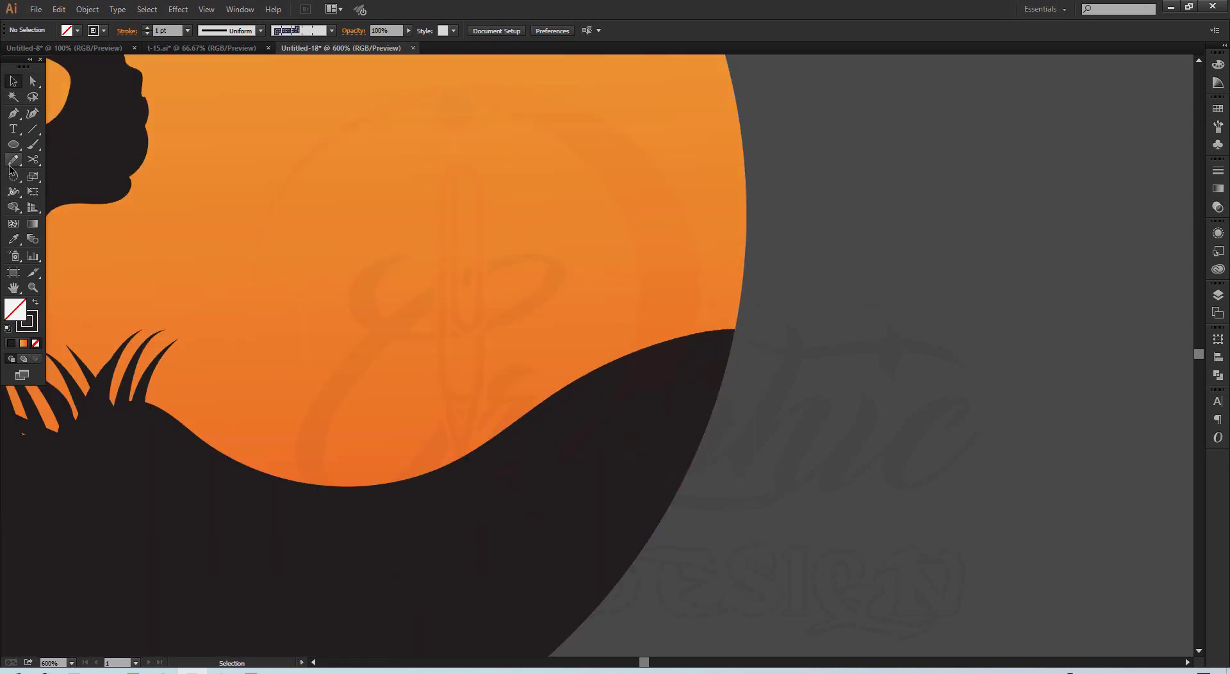
left_click(13, 160)
mouse_move(371, 487)
left_mouse_down()
mouse_move(390, 436)
mouse_move(424, 441)
mouse_move(447, 379)
mouse_move(456, 421)
mouse_move(478, 334)
mouse_move(494, 321)
mouse_move(518, 369)
mouse_move(566, 310)
mouse_move(576, 271)
mouse_move(596, 287)
mouse_move(607, 338)
left_mouse_up()
mouse_move(654, 306)
left_mouse_down()
mouse_move(675, 247)
mouse_move(709, 251)
mouse_move(736, 306)
mouse_move(742, 252)
left_mouse_up()
left_click_drag(744, 310, 743, 310)
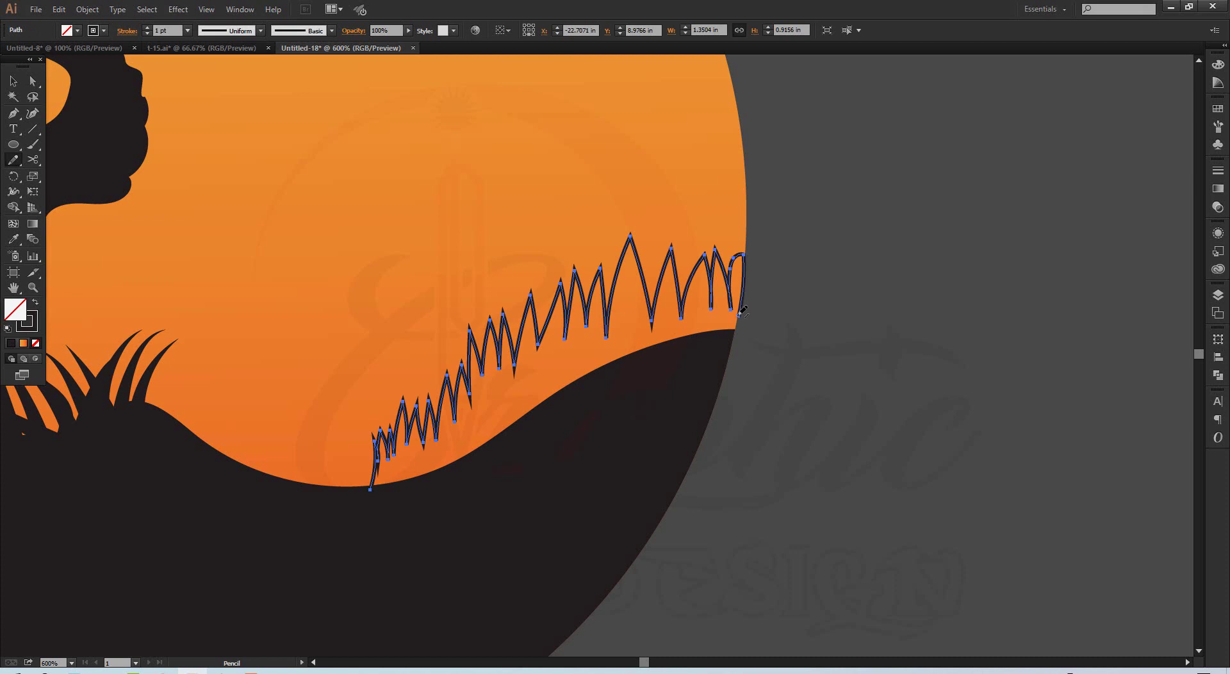
mouse_move(743, 312)
left_mouse_down()
mouse_move(417, 502)
mouse_move(369, 487)
left_mouse_up()
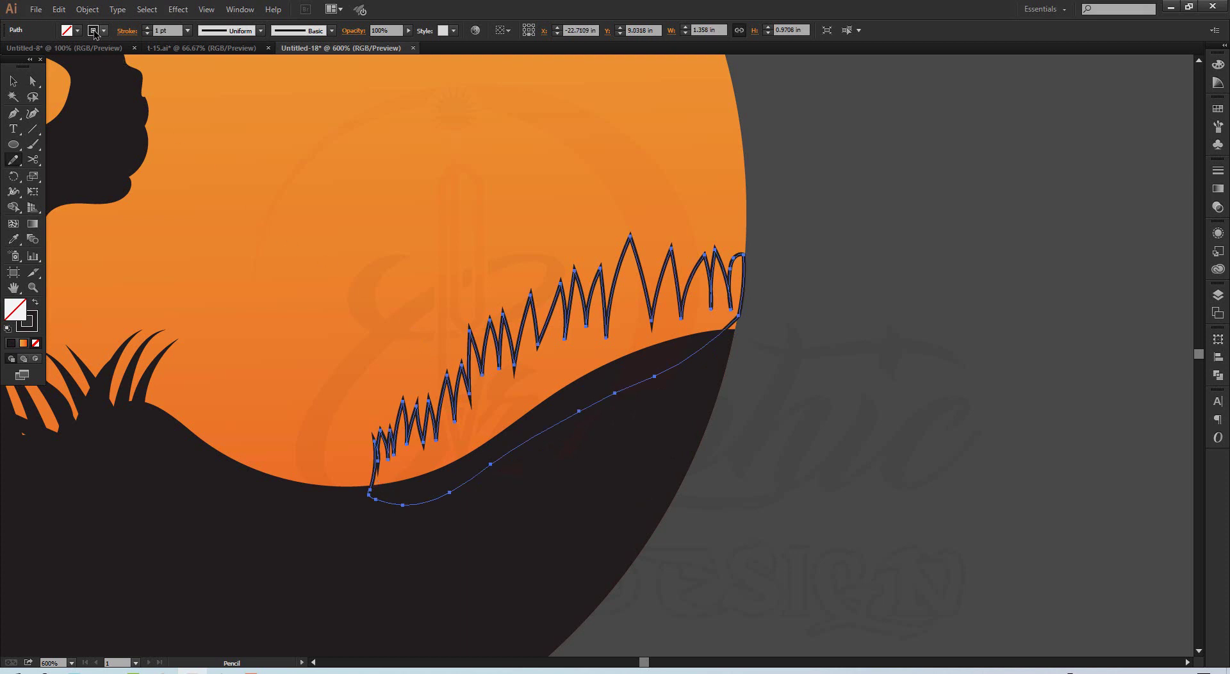
Fill the grass shape black and set its stroke to None.
left_click(67, 32)
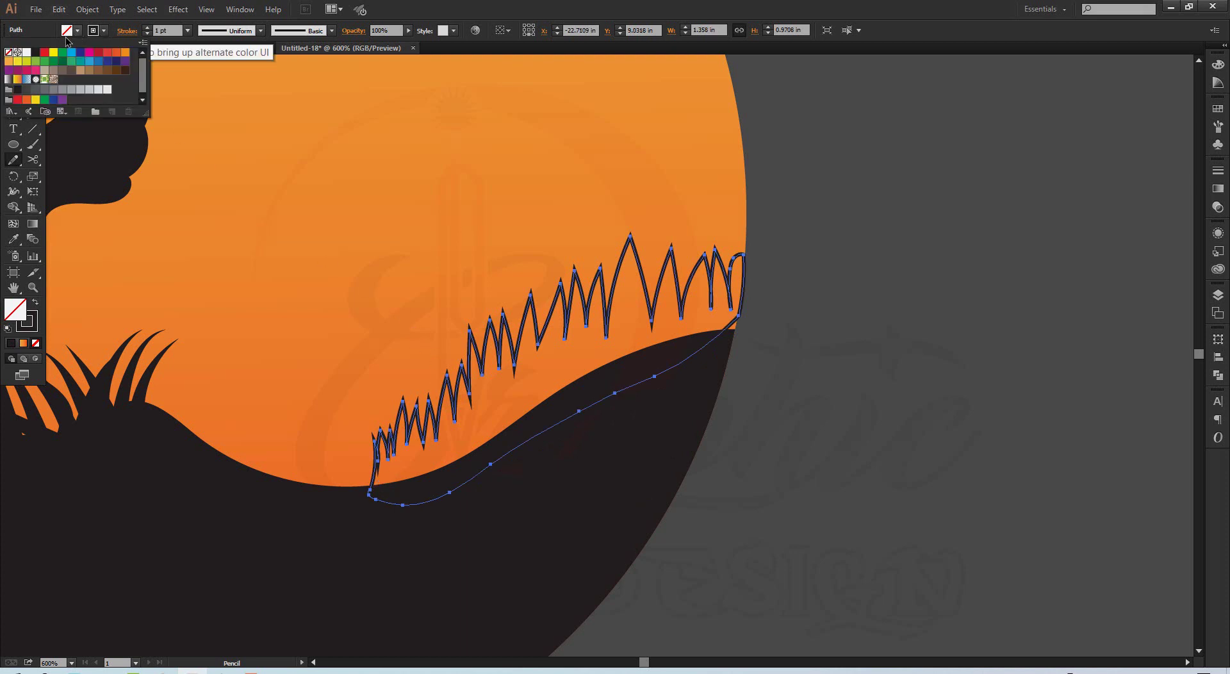
left_click(37, 52)
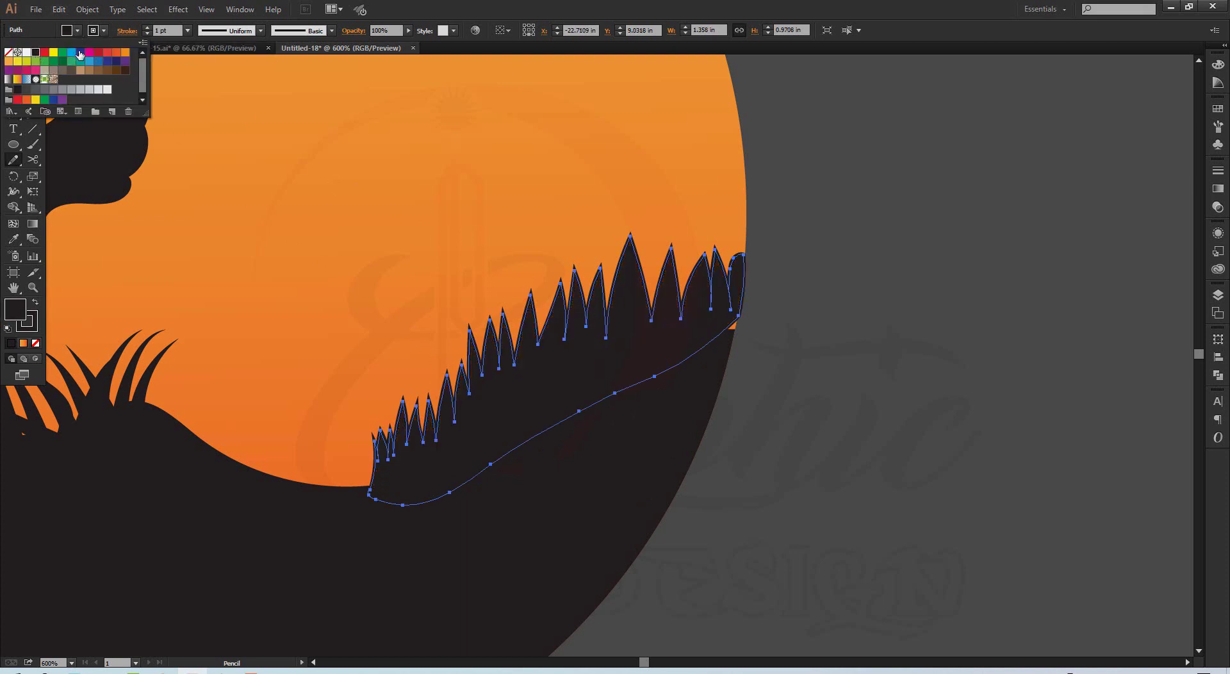
left_click(103, 37)
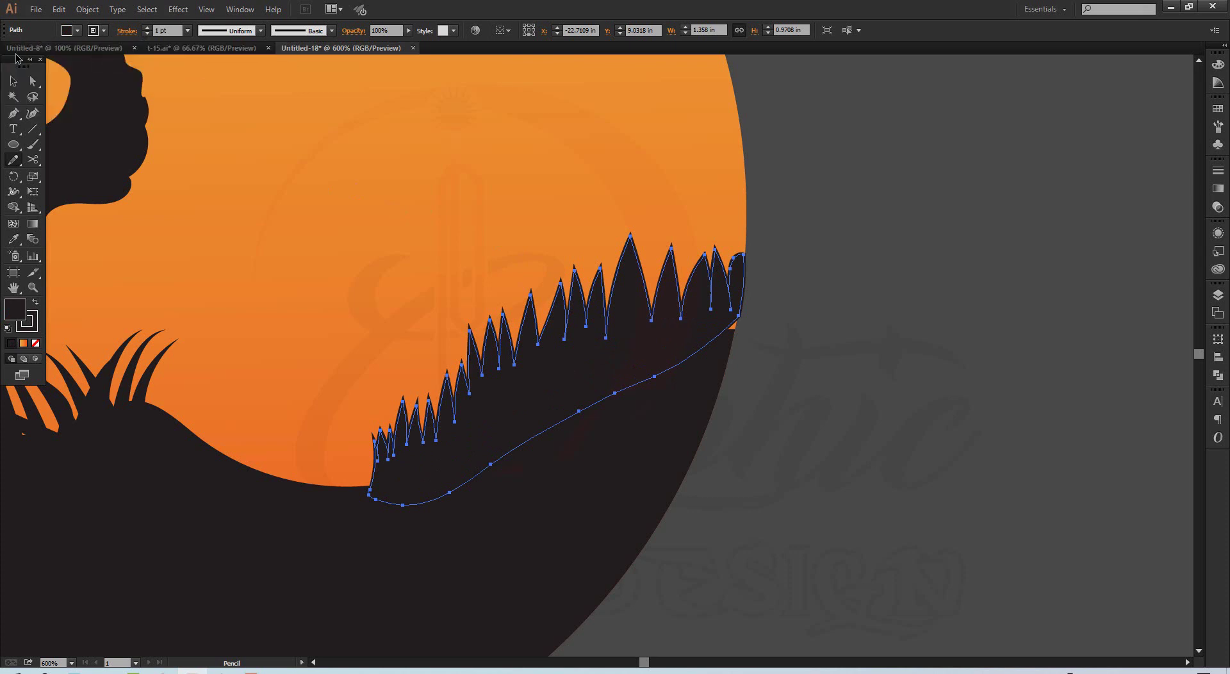
left_click(103, 30)
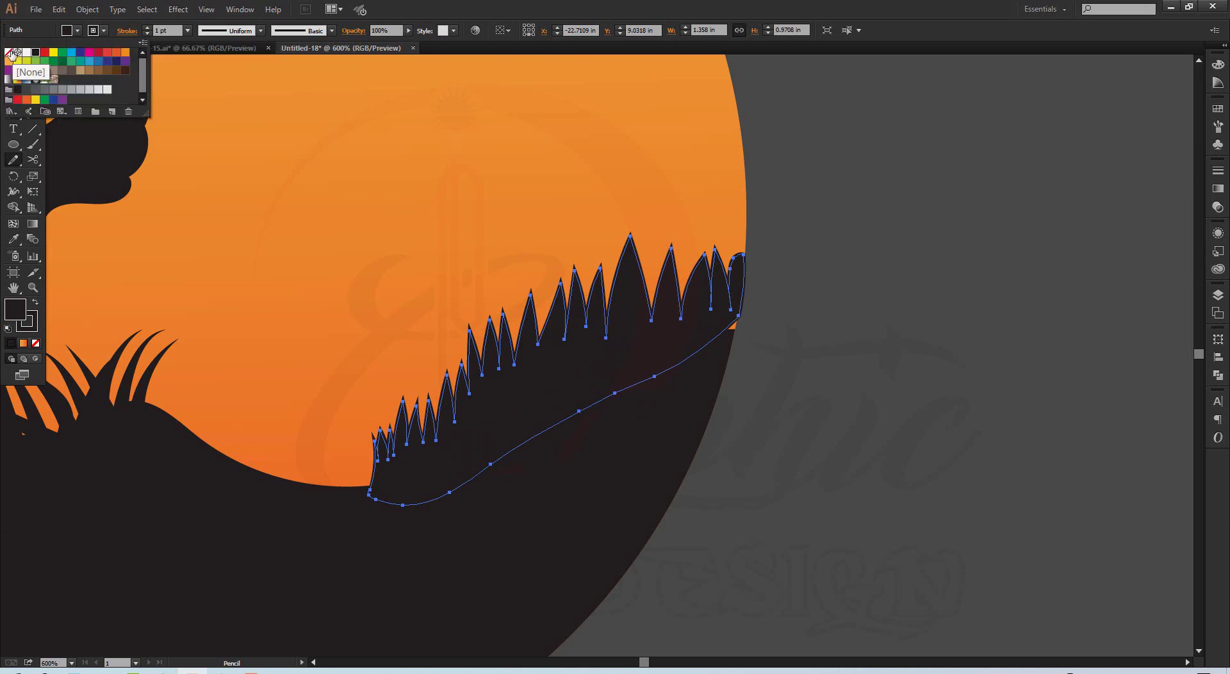
left_click(8, 52)
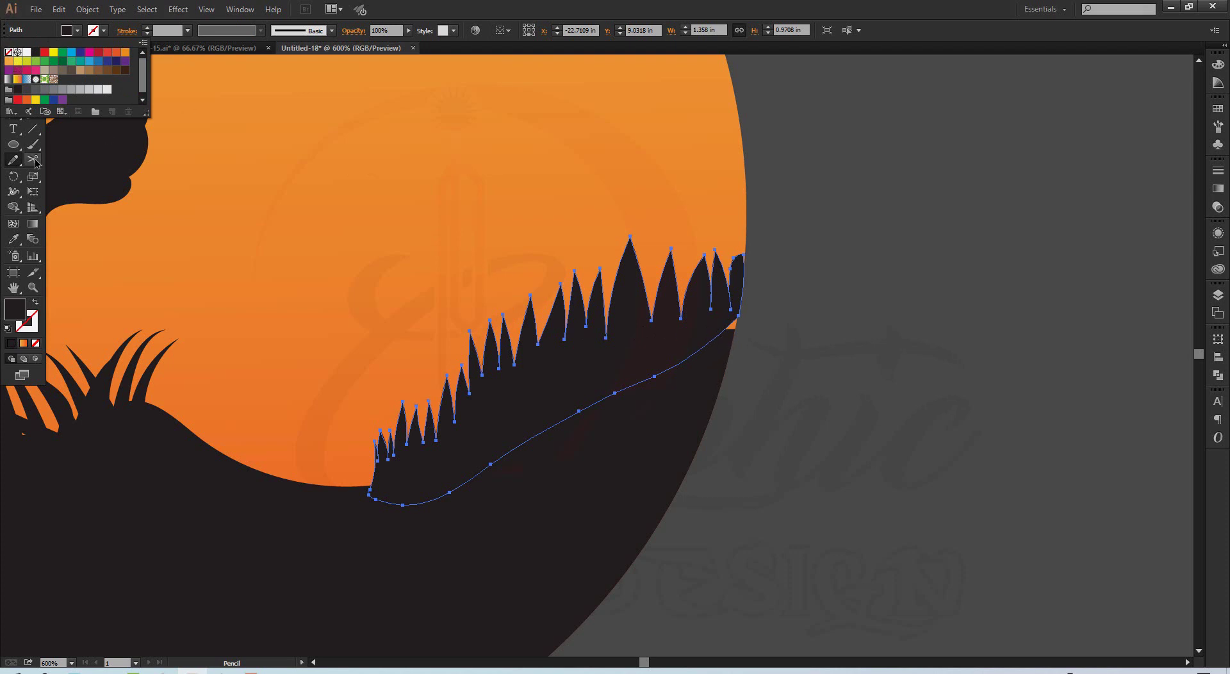
left_click(889, 194)
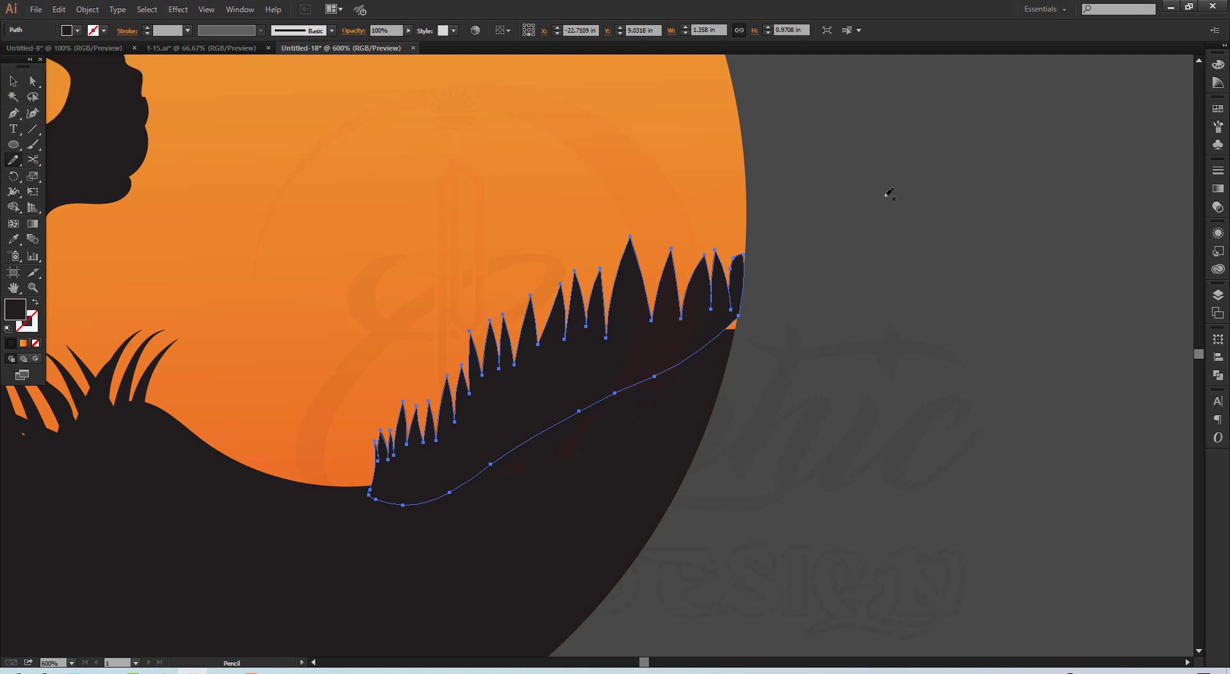
Select the grass spike shape and delete it.
key("v")
left_click(529, 415)
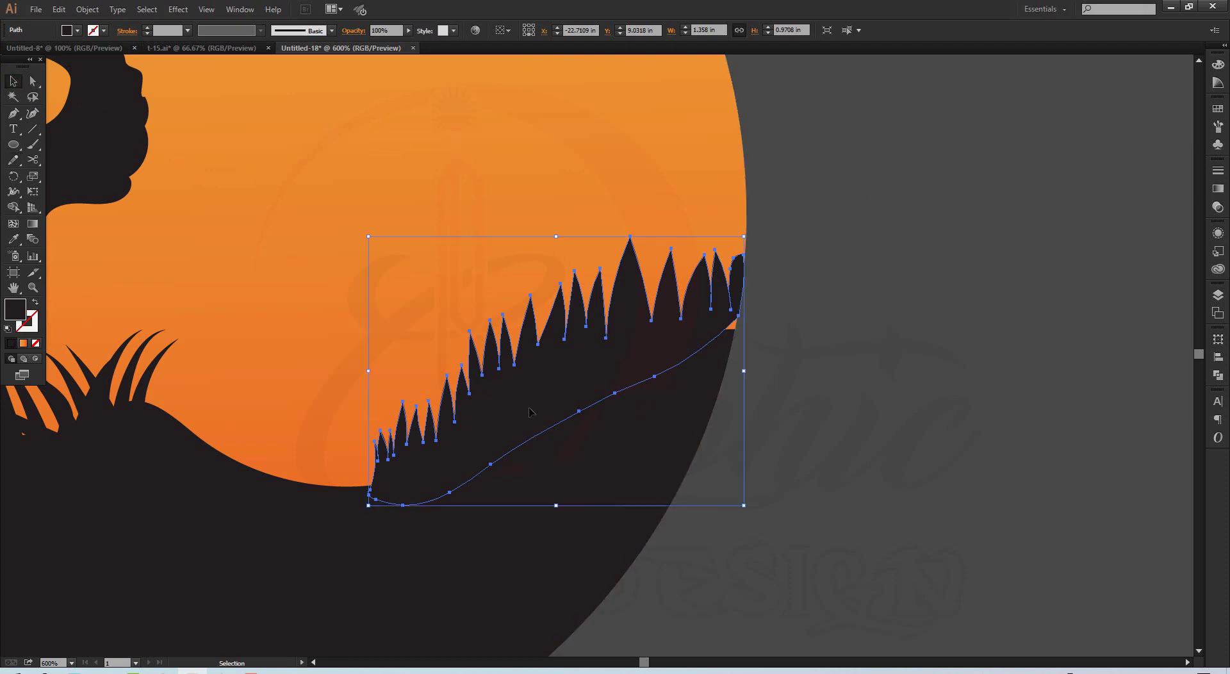
key("Delete")
Draw a closed spiky grass outline with the Pencil from the hill edge past the sun's edge.
key("n")
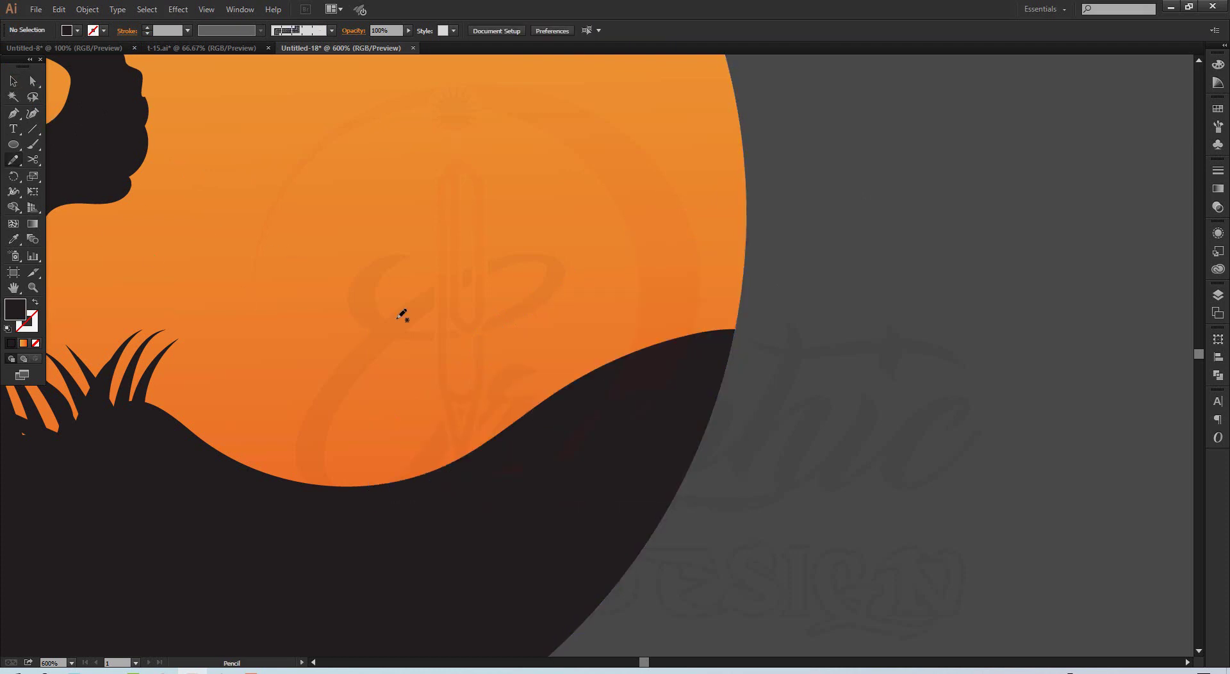
mouse_move(427, 481)
left_mouse_down()
mouse_move(476, 397)
mouse_move(565, 327)
mouse_move(590, 260)
mouse_move(634, 280)
mouse_move(658, 310)
mouse_move(681, 297)
mouse_move(692, 324)
mouse_move(735, 277)
mouse_move(736, 228)
mouse_move(742, 277)
left_mouse_up()
mouse_move(755, 229)
left_mouse_down()
mouse_move(790, 235)
mouse_move(774, 344)
mouse_move(587, 500)
mouse_move(430, 472)
left_mouse_up()
key("v")
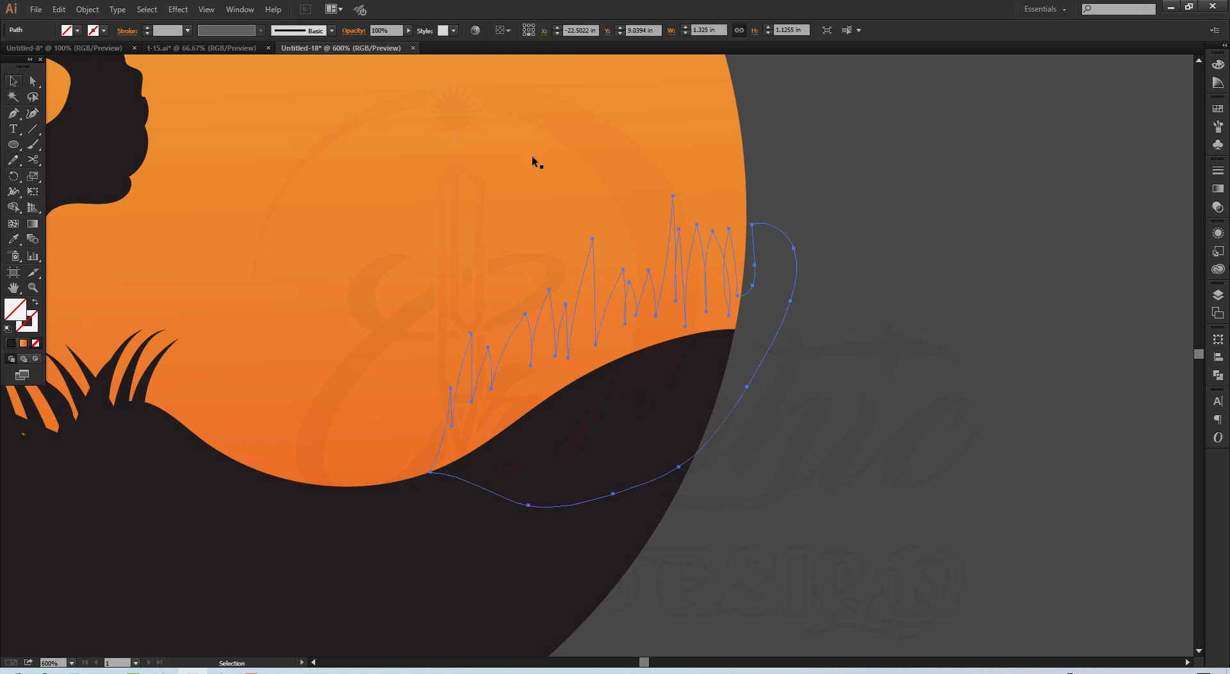
Select the new grass shape and fill it black.
left_click(928, 287)
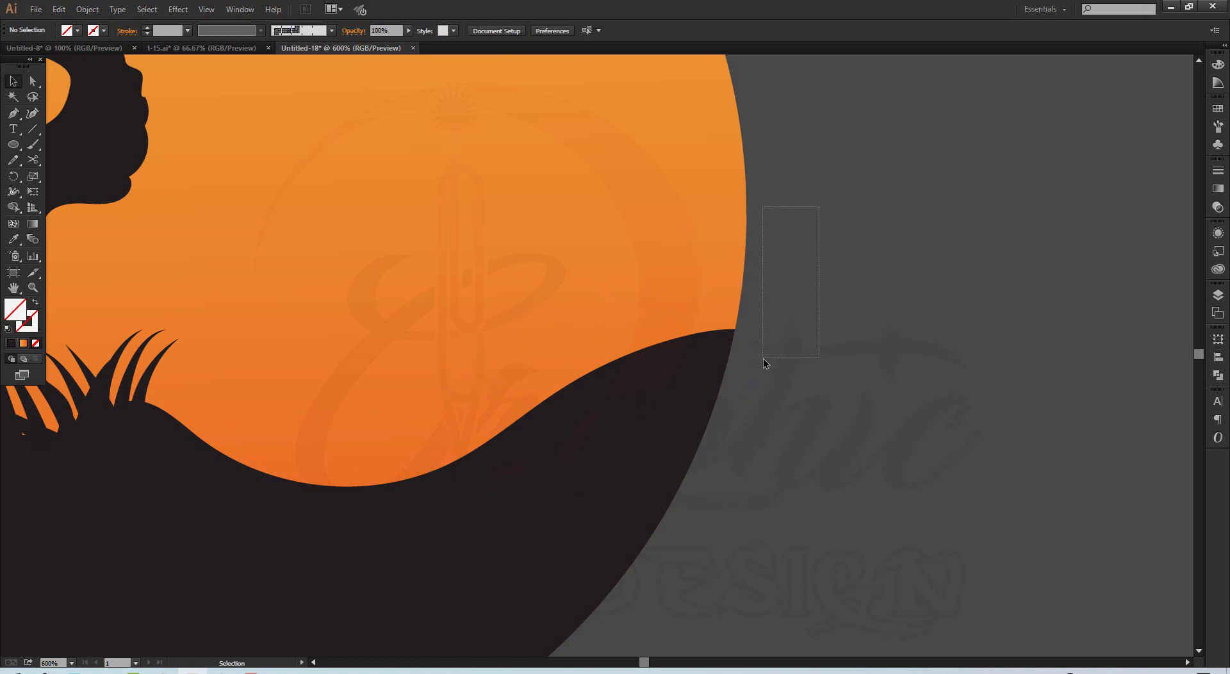
left_click_drag(763, 359, 761, 360)
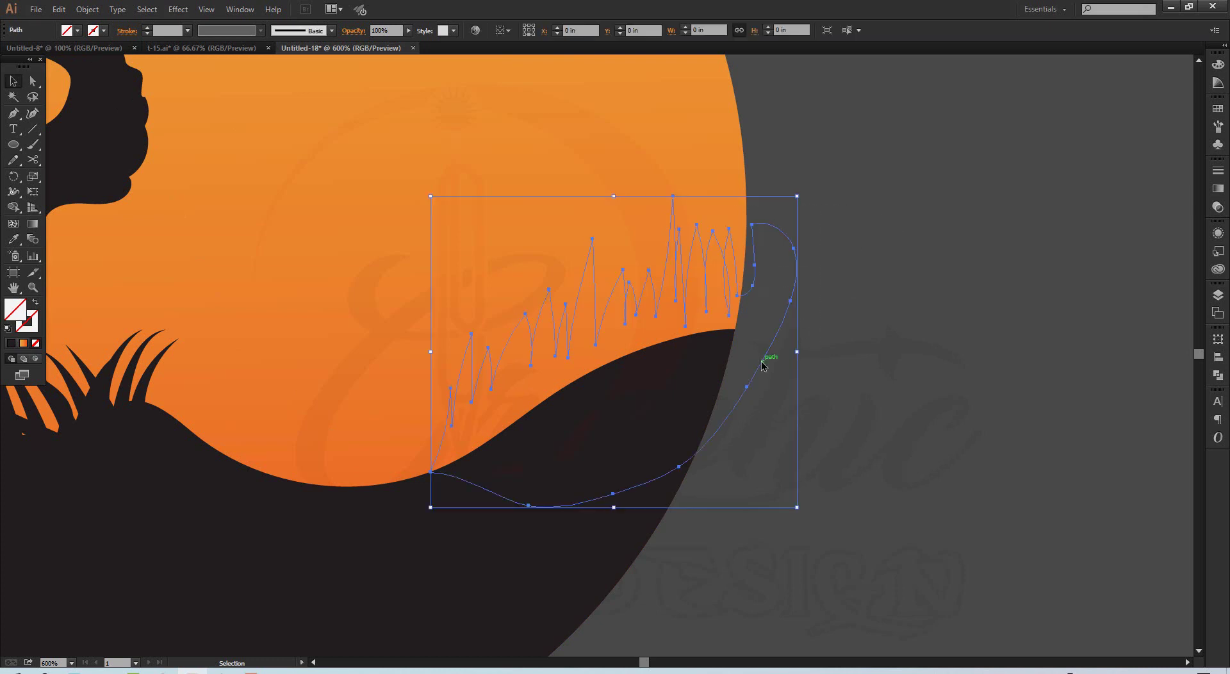
left_click(76, 31)
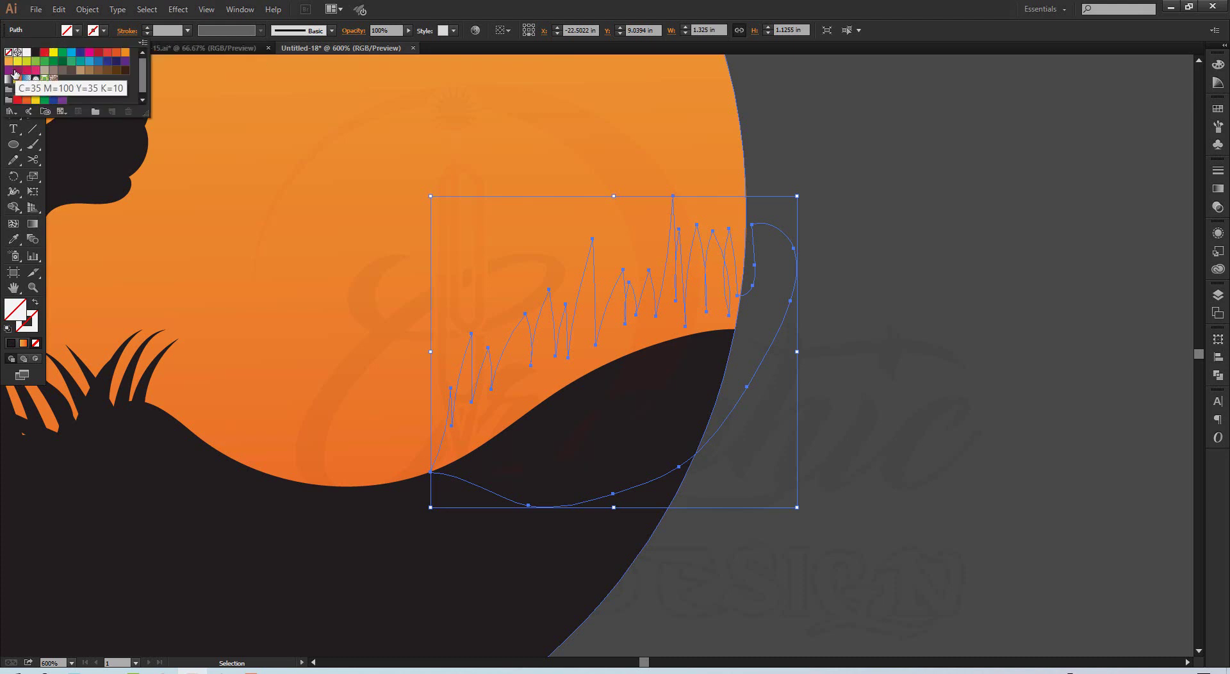
left_click(35, 52)
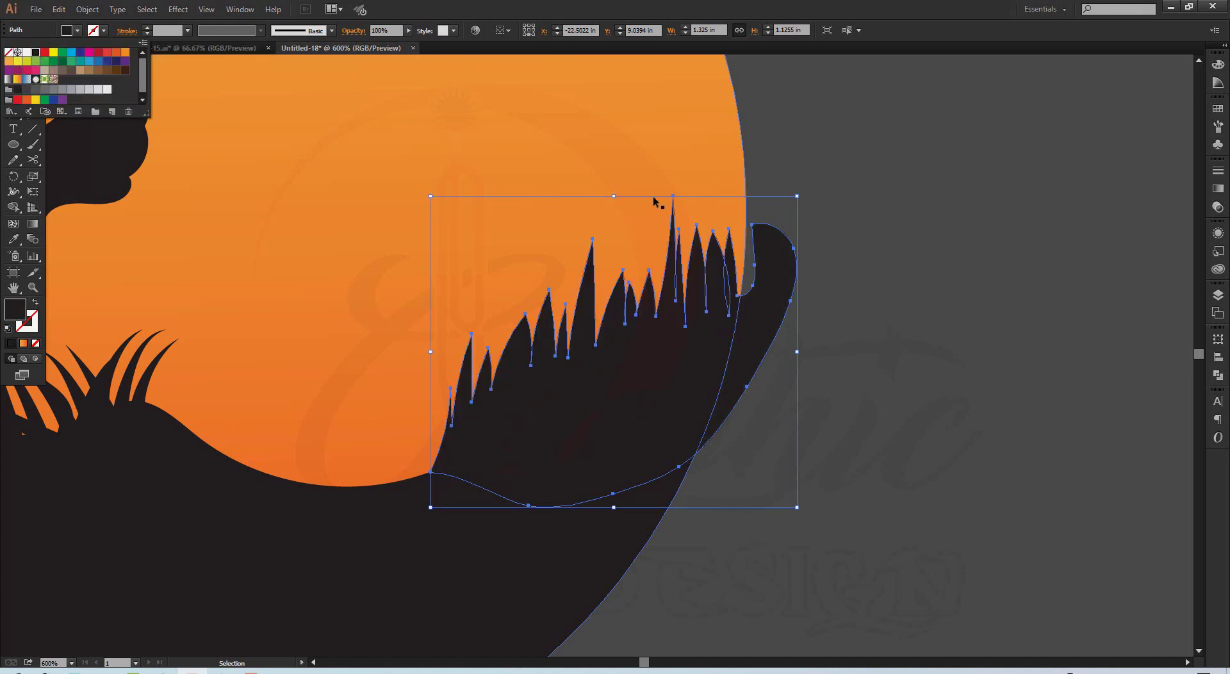
left_click(862, 192)
Trim off the grass part sticking out past the sun circle with Shape Builder.
left_click_drag(870, 190, 757, 269)
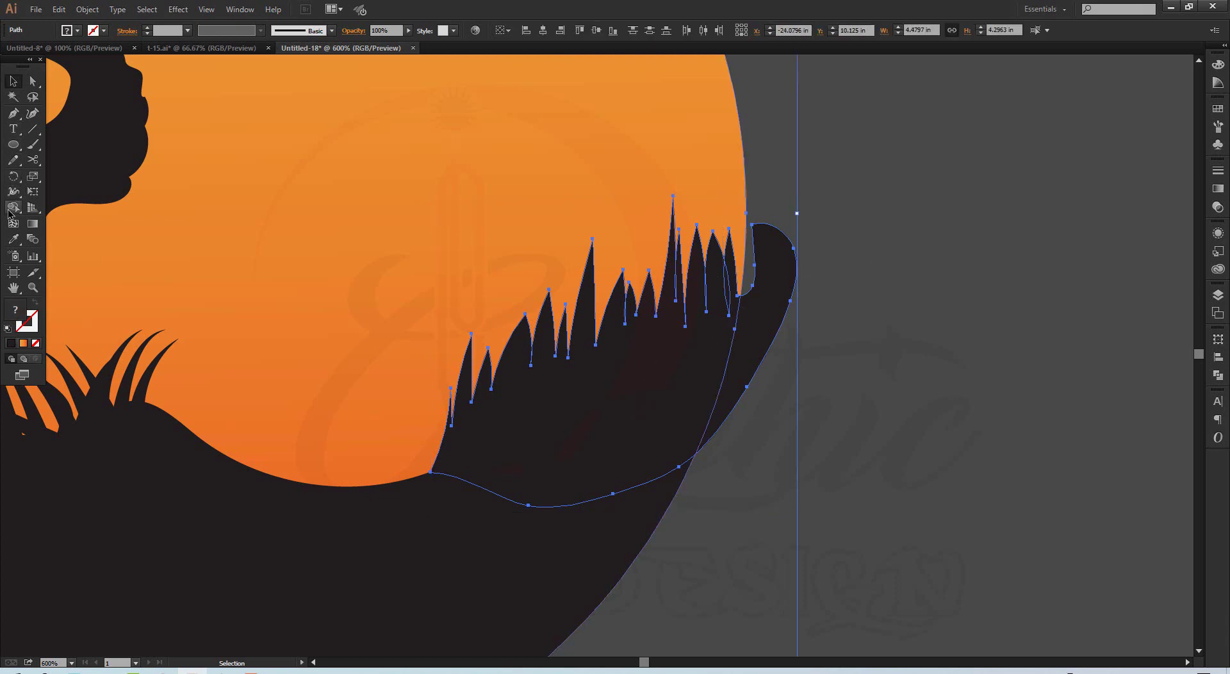
left_click(11, 209)
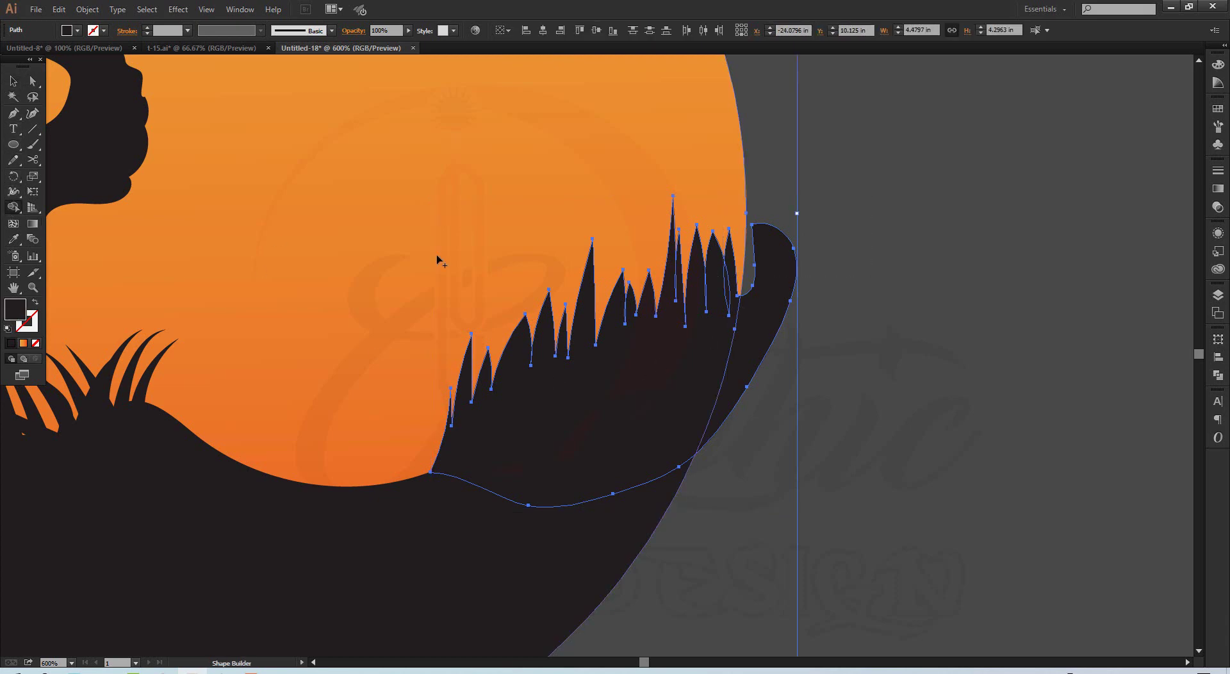
left_click(761, 335, "alt")
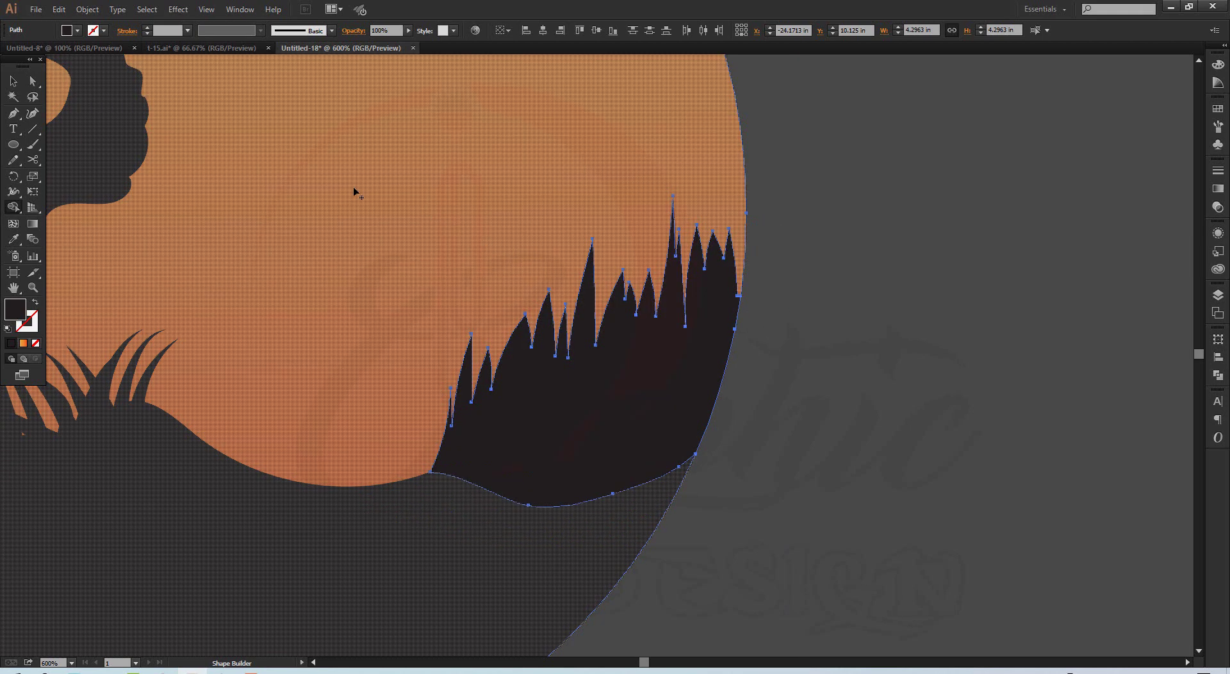
left_click(14, 78)
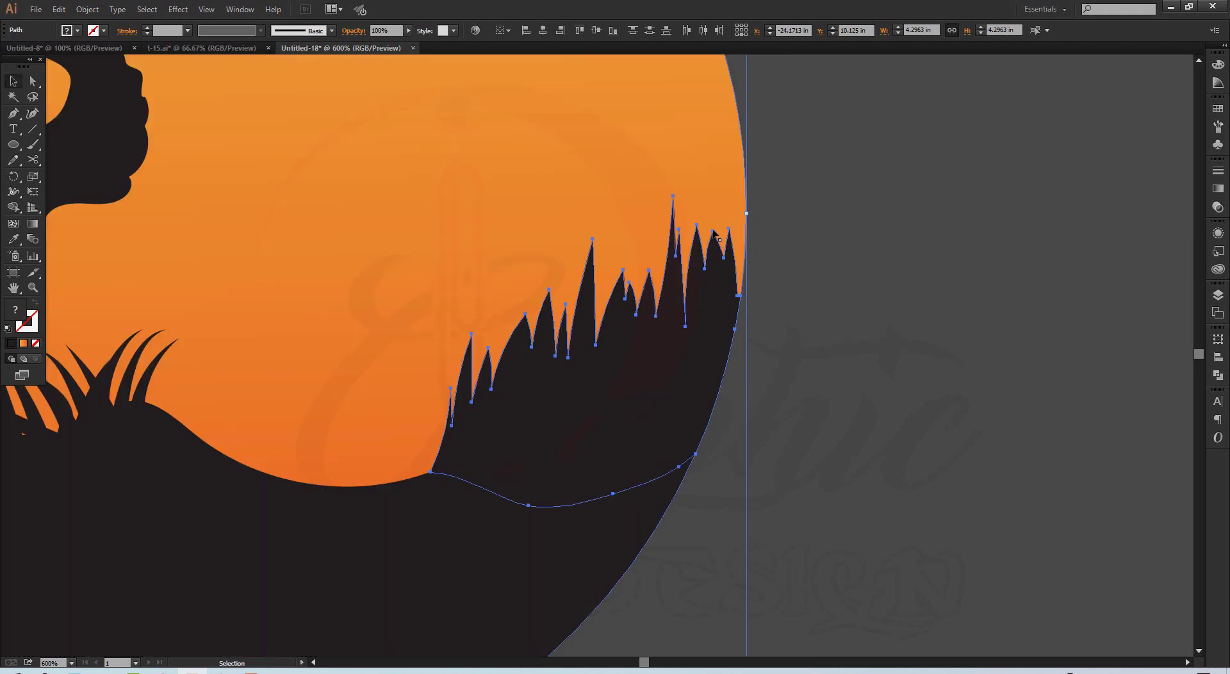
left_click(878, 298)
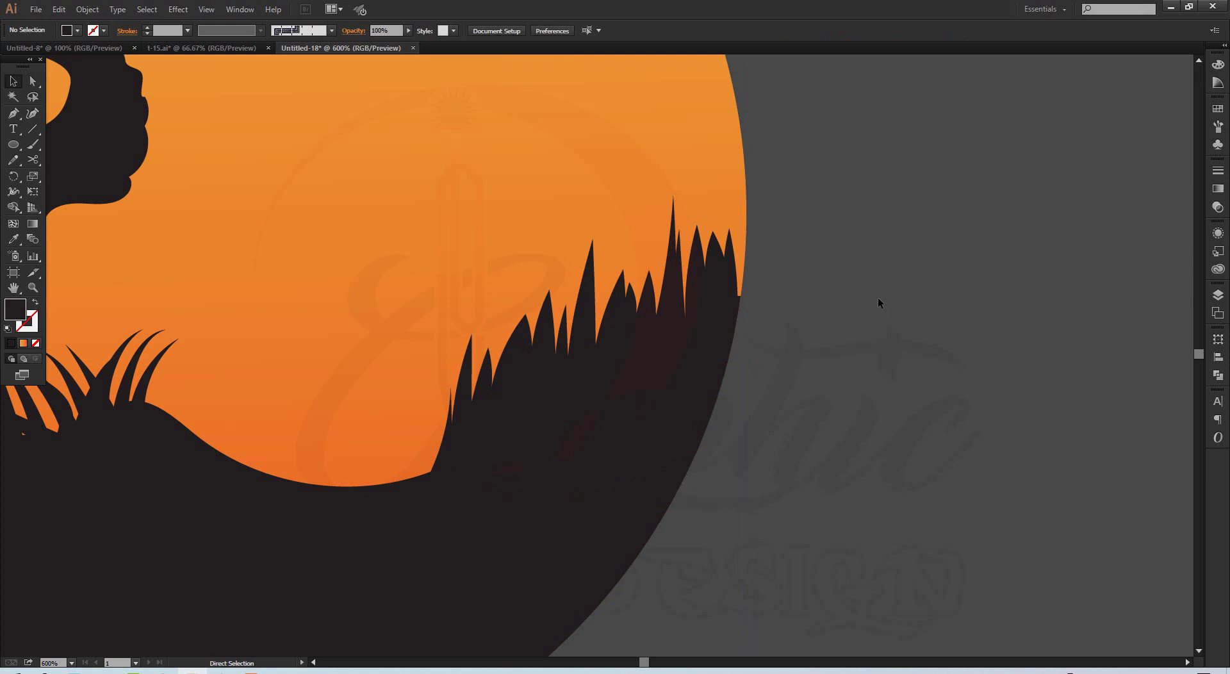
left_click(684, 313, "ctrl+alt")
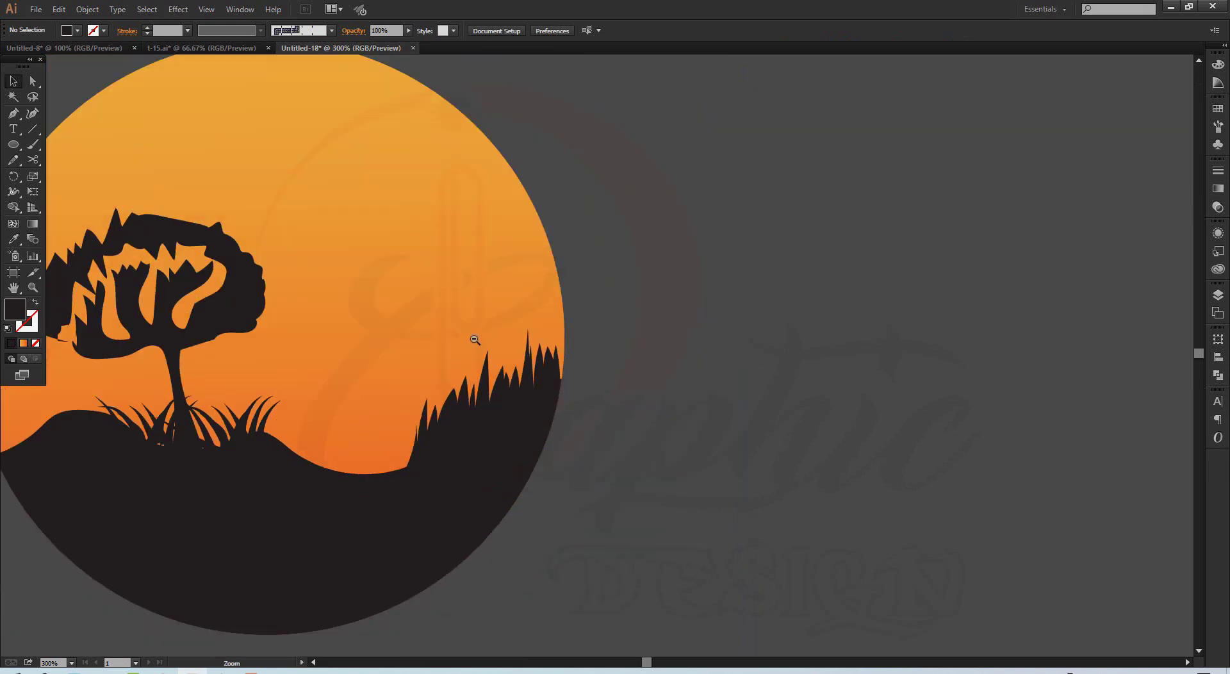
Zoom out and recentre the view on the whole emblem, then zoom back in to 200%.
left_click(474, 340, "ctrl+alt")
left_click_drag(619, 388, 448, 360)
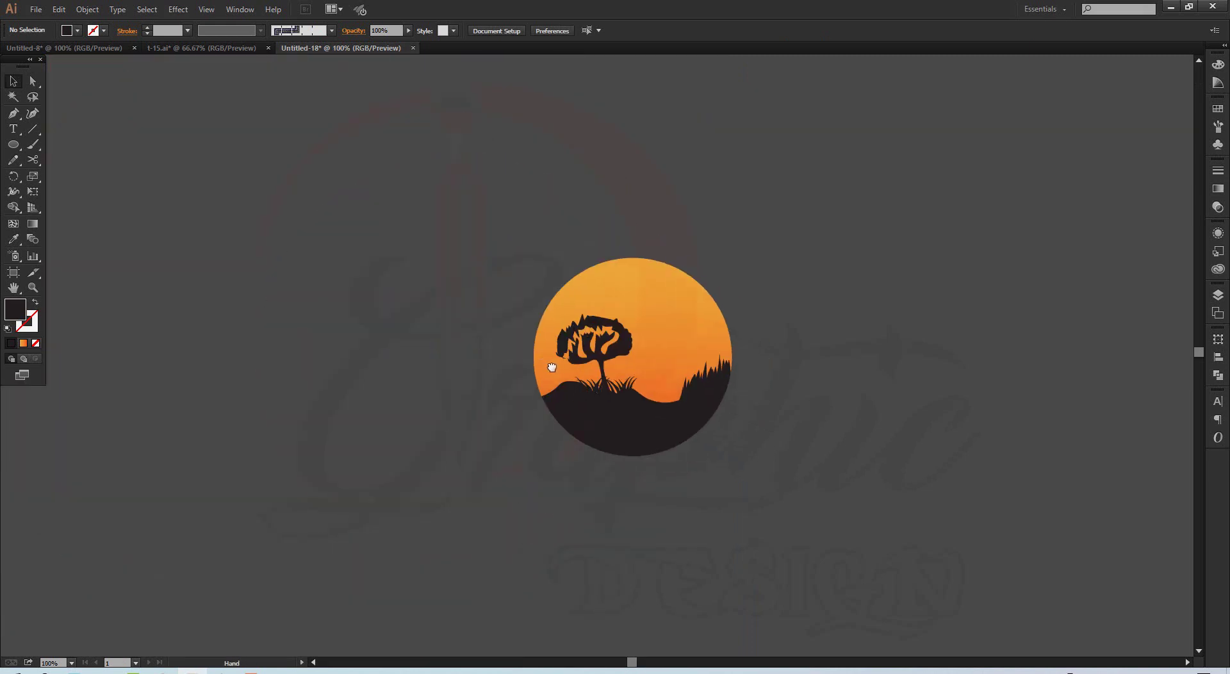
key("ctrl+space")
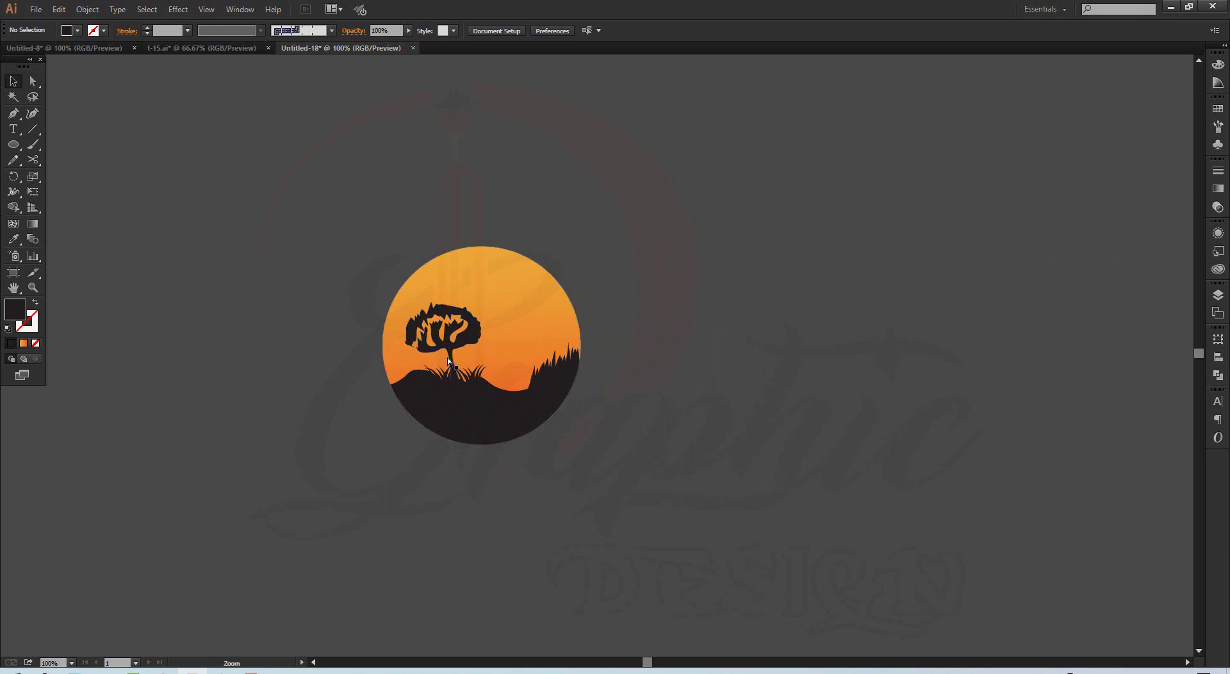
left_click(477, 359, "ctrl")
left_click(600, 358, "ctrl")
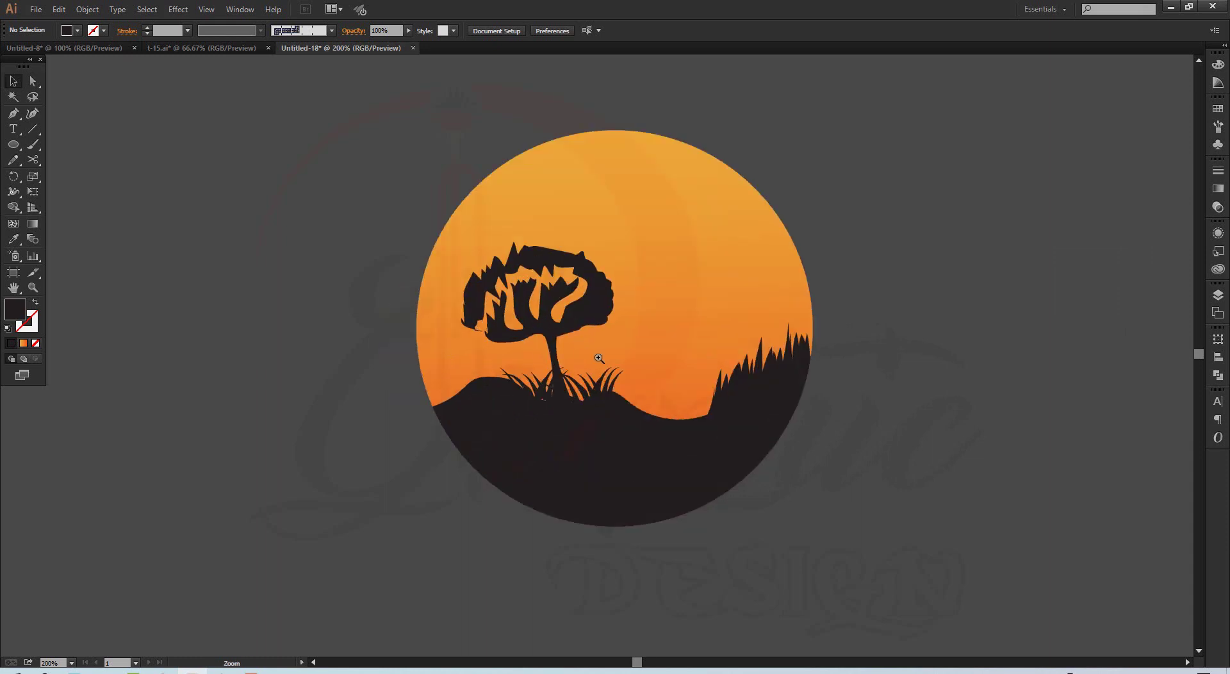
scroll(637, 358, "right", 5)
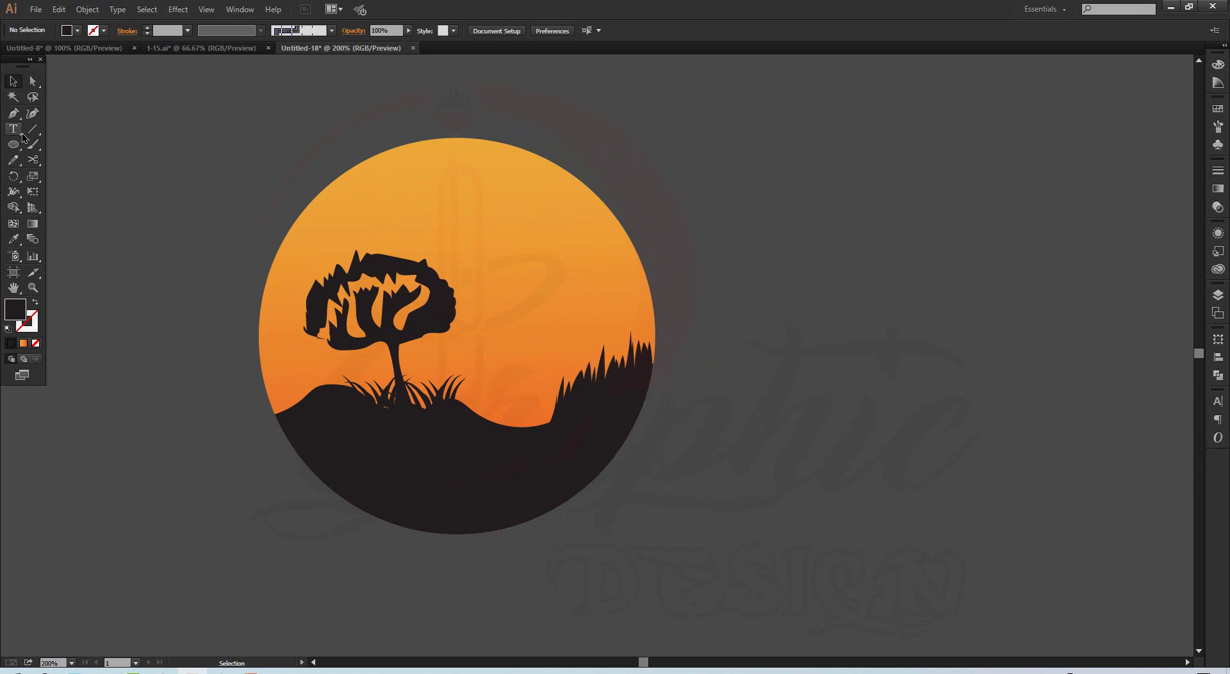
left_click(13, 161)
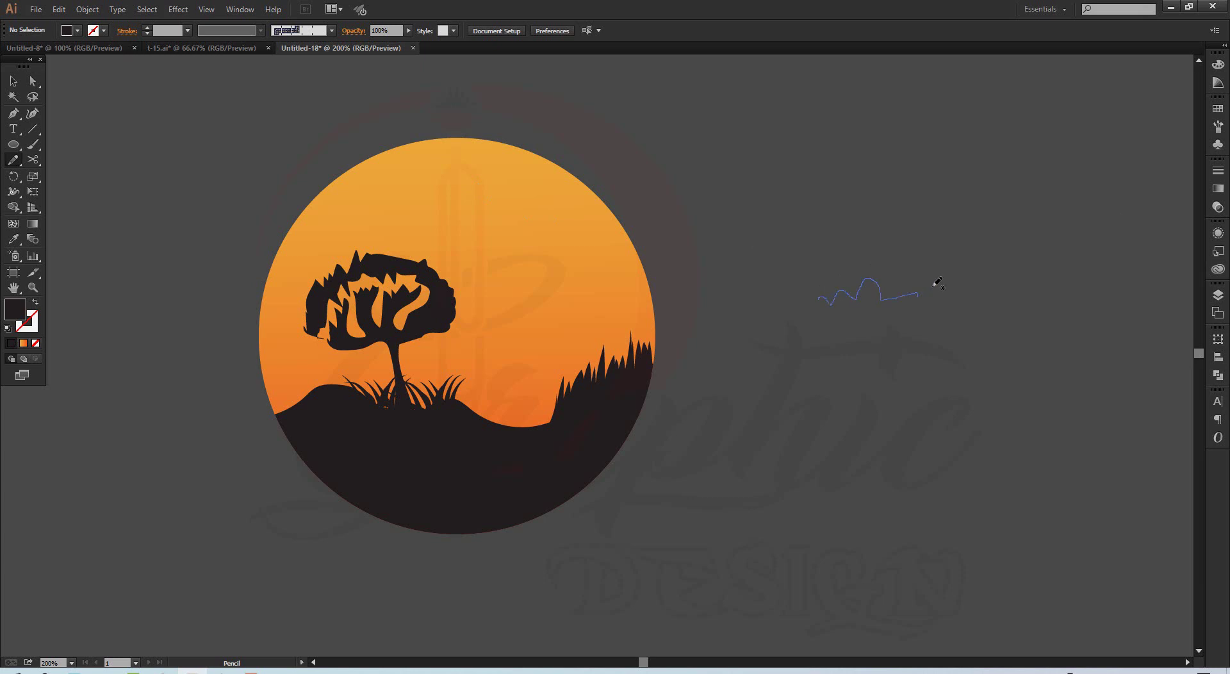
Draw a large and a smaller closed cloud shape right of the sun.
left_click_drag(938, 282, 837, 320)
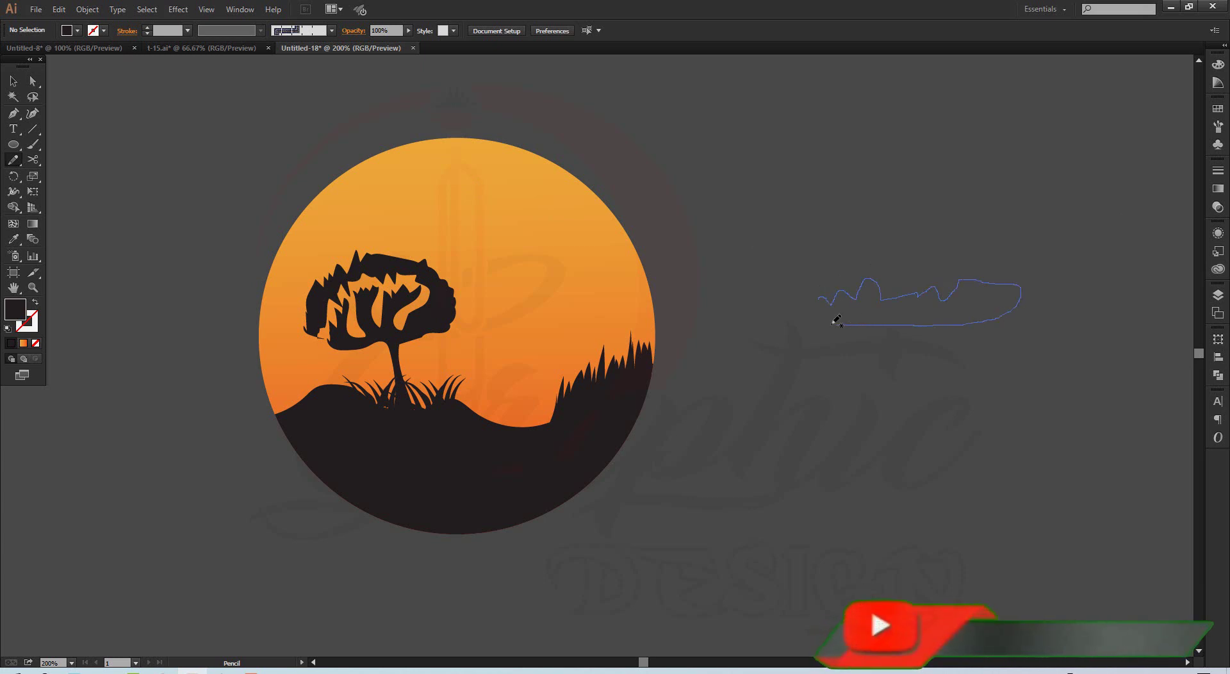
left_click_drag(837, 320, 832, 325)
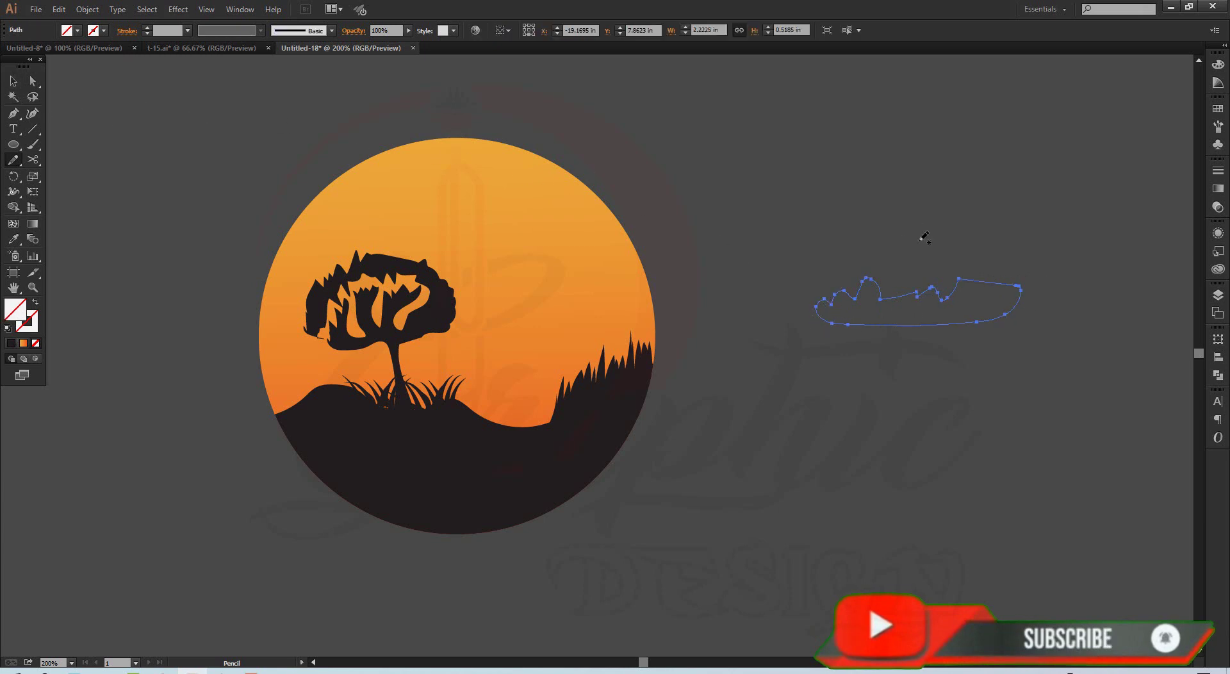
mouse_move(847, 242)
left_mouse_down()
mouse_move(866, 238)
mouse_move(828, 250)
mouse_move(862, 237)
left_mouse_up()
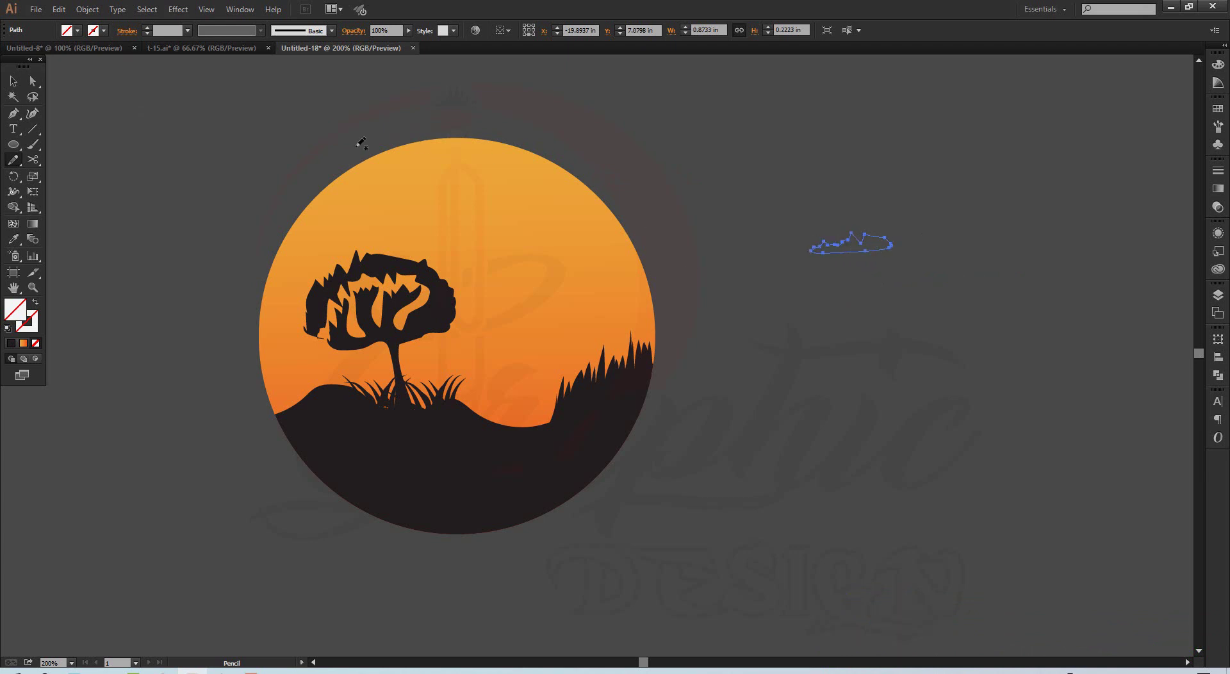
Fill both cloud shapes with CMYK Yellow.
left_click(13, 81)
left_click_drag(822, 218, 962, 367)
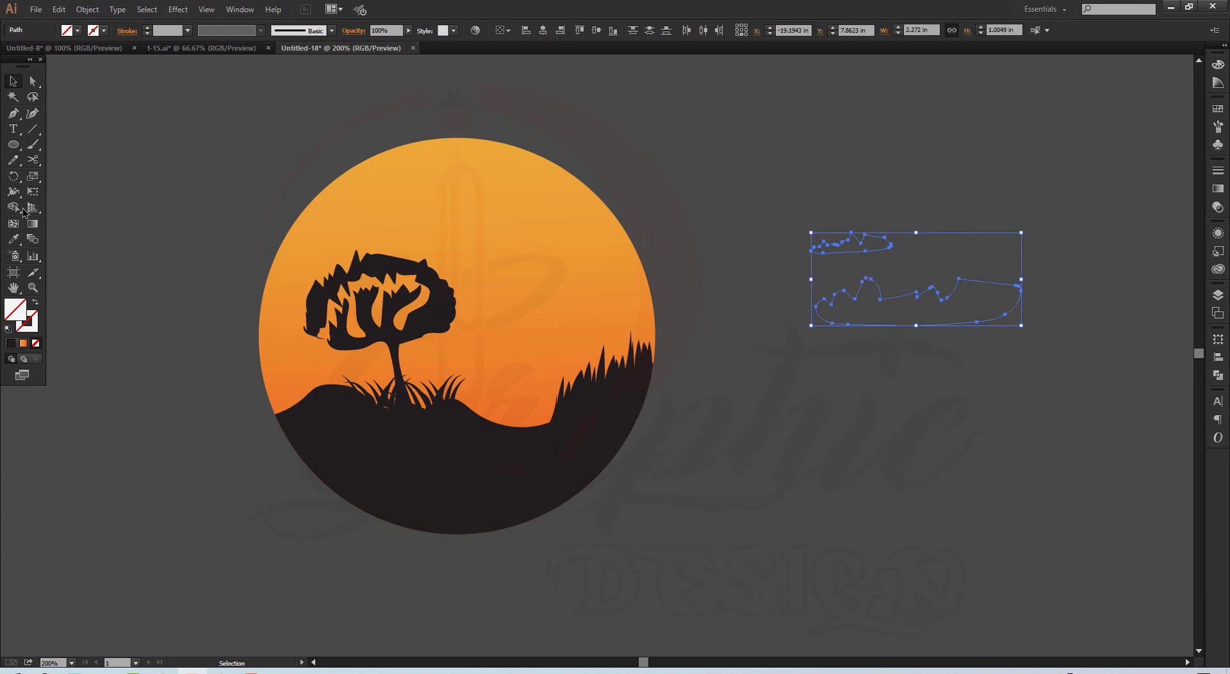
left_click(77, 30)
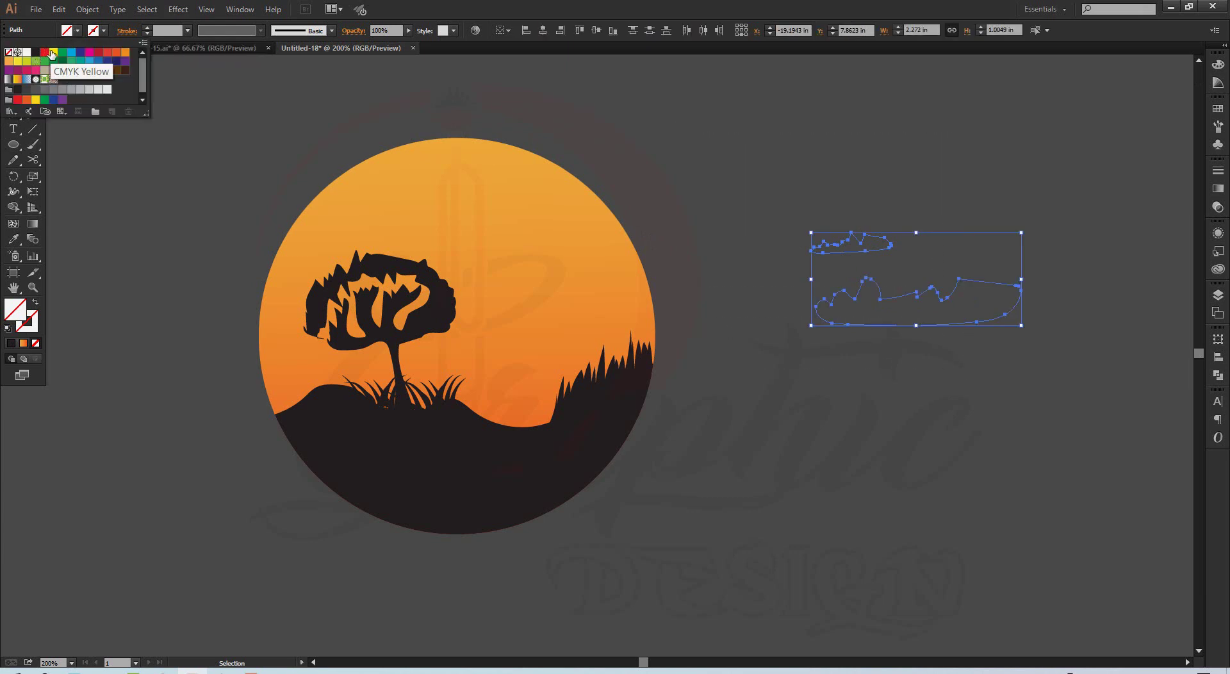
left_click(53, 54)
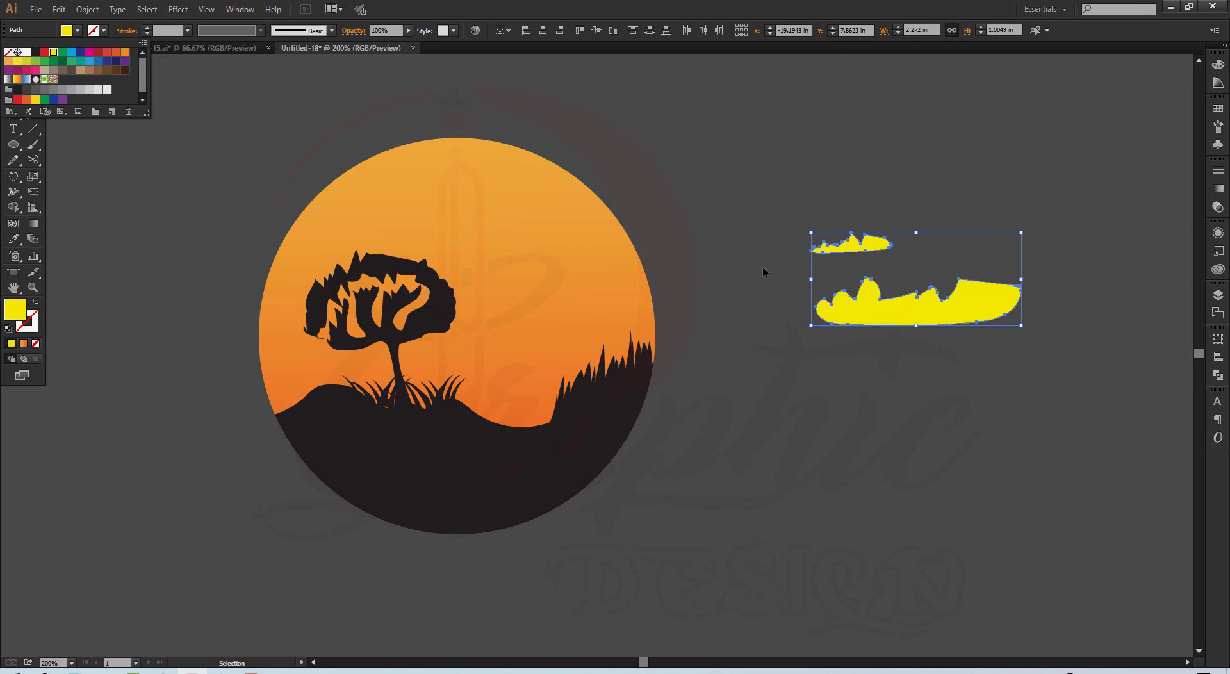
left_click(740, 269)
left_click(915, 270)
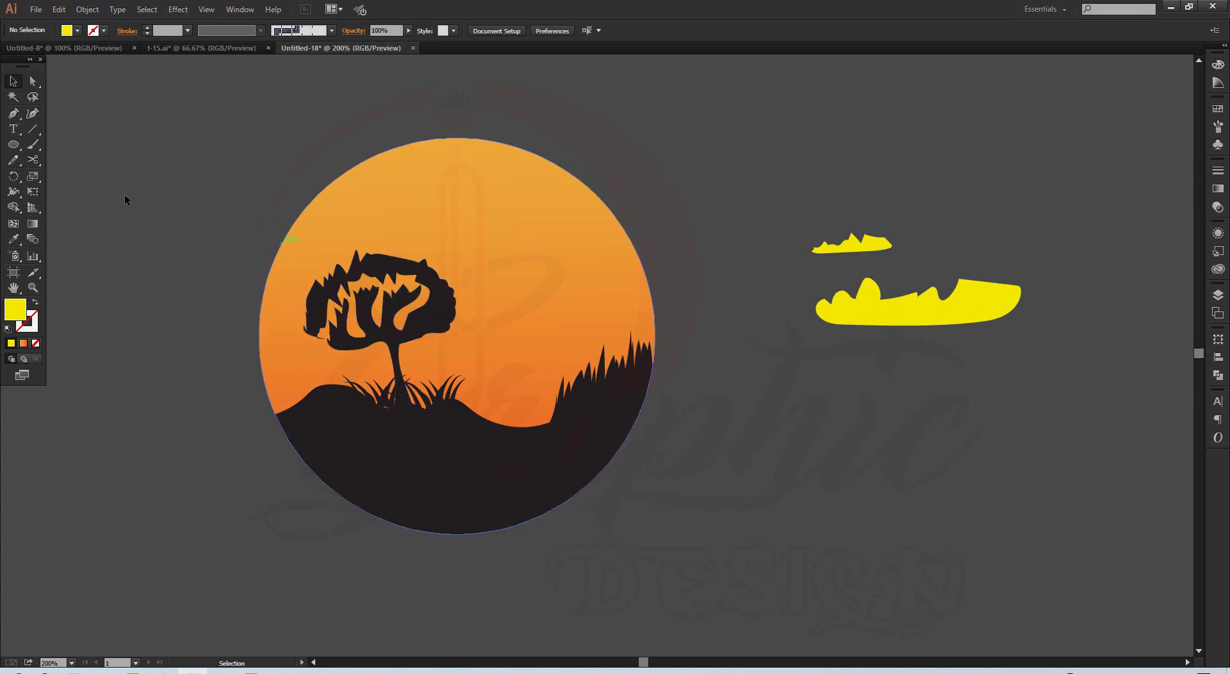
Sketch a palm tree outline with curving trunk and jagged fronds using the Pencil tool.
left_click(12, 161)
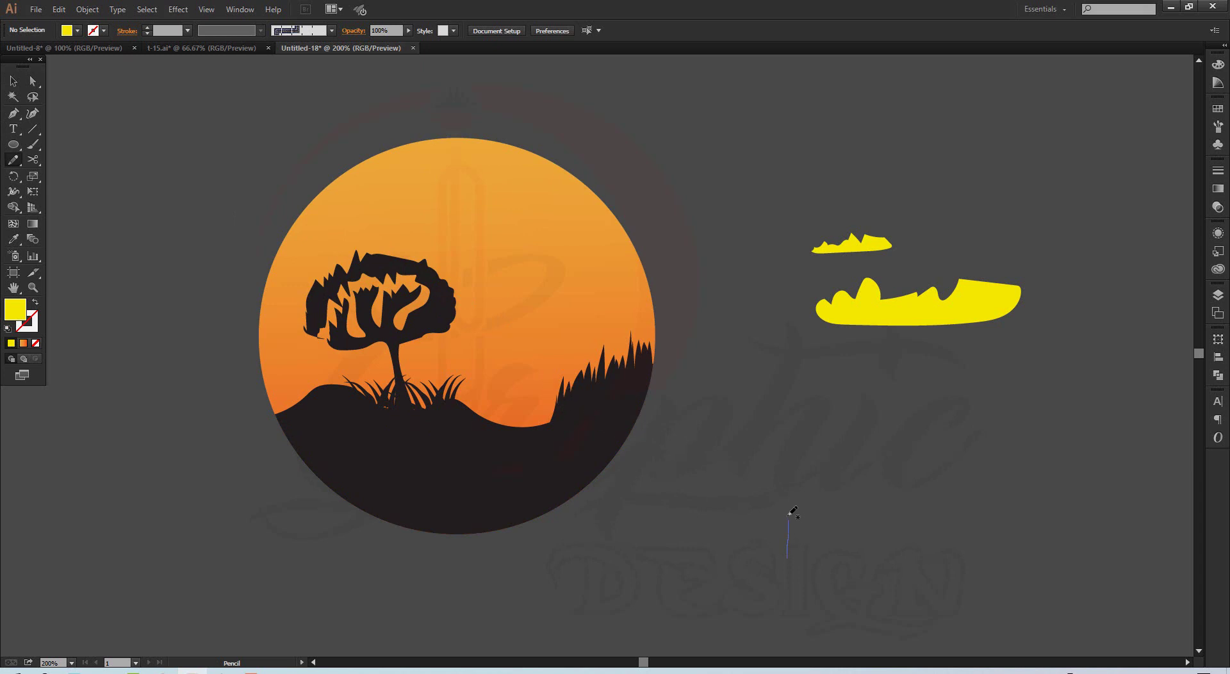
mouse_move(788, 515)
left_mouse_down()
mouse_move(780, 492)
mouse_move(738, 467)
left_mouse_up()
left_click_drag(777, 460, 787, 475)
left_click_drag(740, 445, 737, 440)
mouse_move(795, 438)
left_mouse_down()
mouse_move(808, 399)
mouse_move(804, 460)
left_mouse_up()
left_click_drag(879, 439, 817, 460)
mouse_move(845, 481)
left_mouse_down()
mouse_move(821, 484)
mouse_move(802, 509)
mouse_move(801, 557)
mouse_move(789, 538)
left_mouse_up()
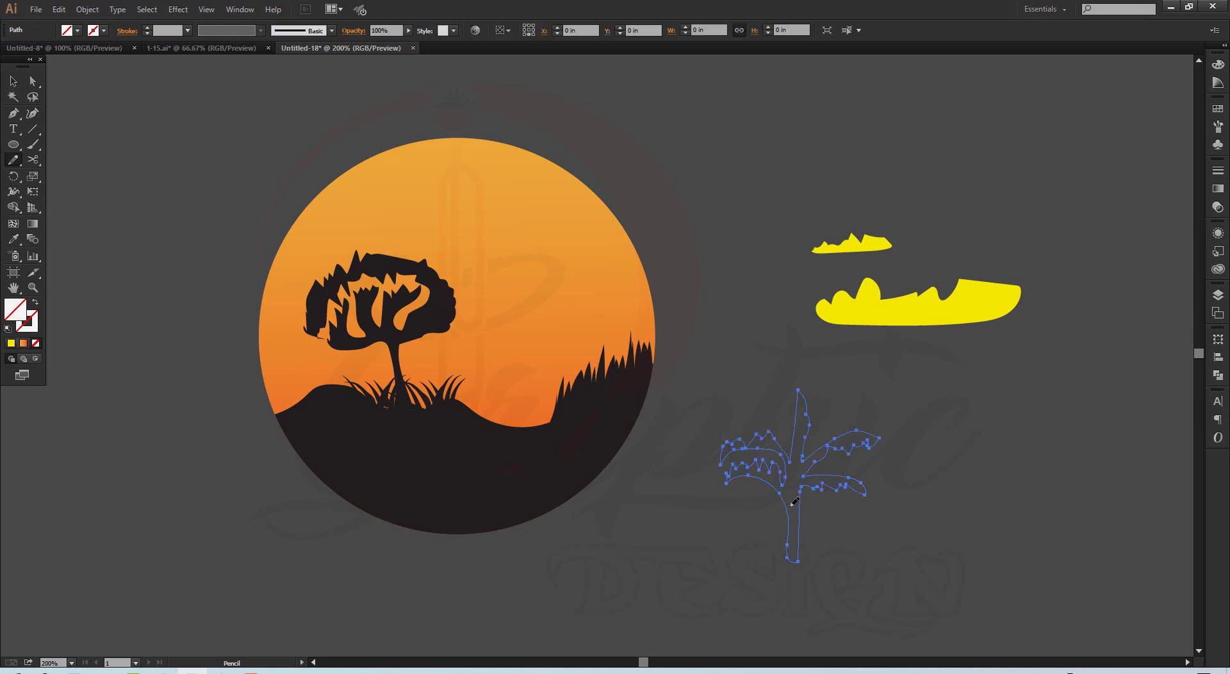
Fill the palm tree with the dark swatch and deselect it.
left_click(77, 30)
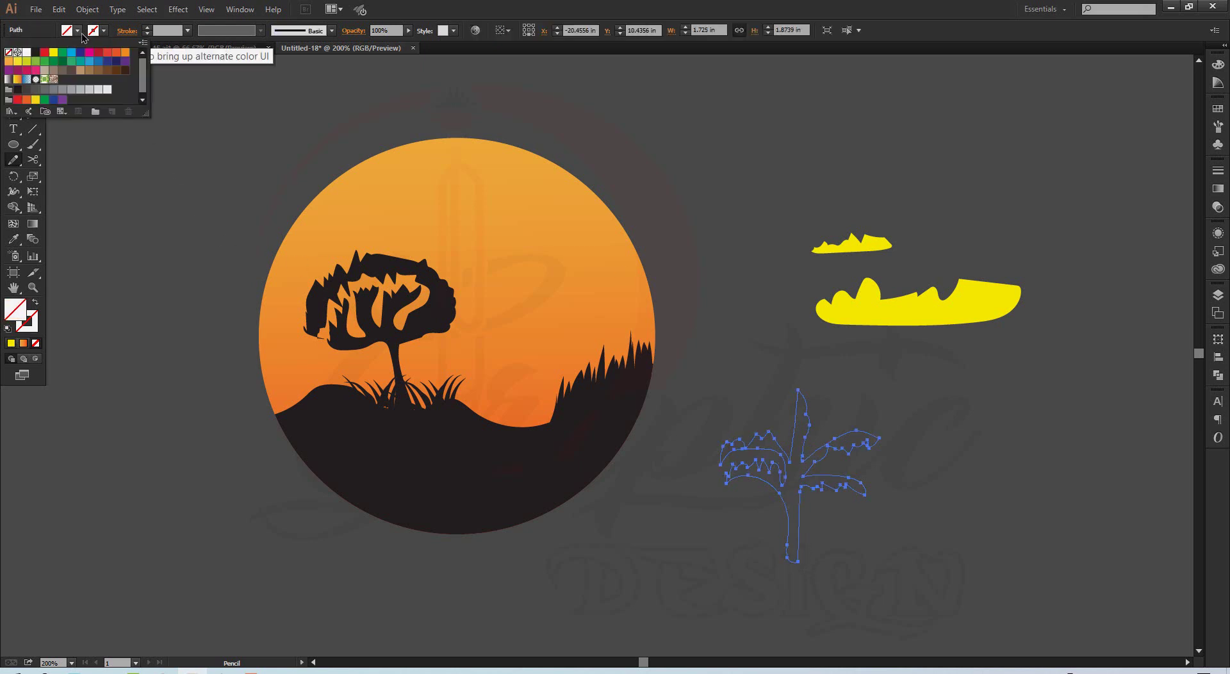
left_click(35, 52)
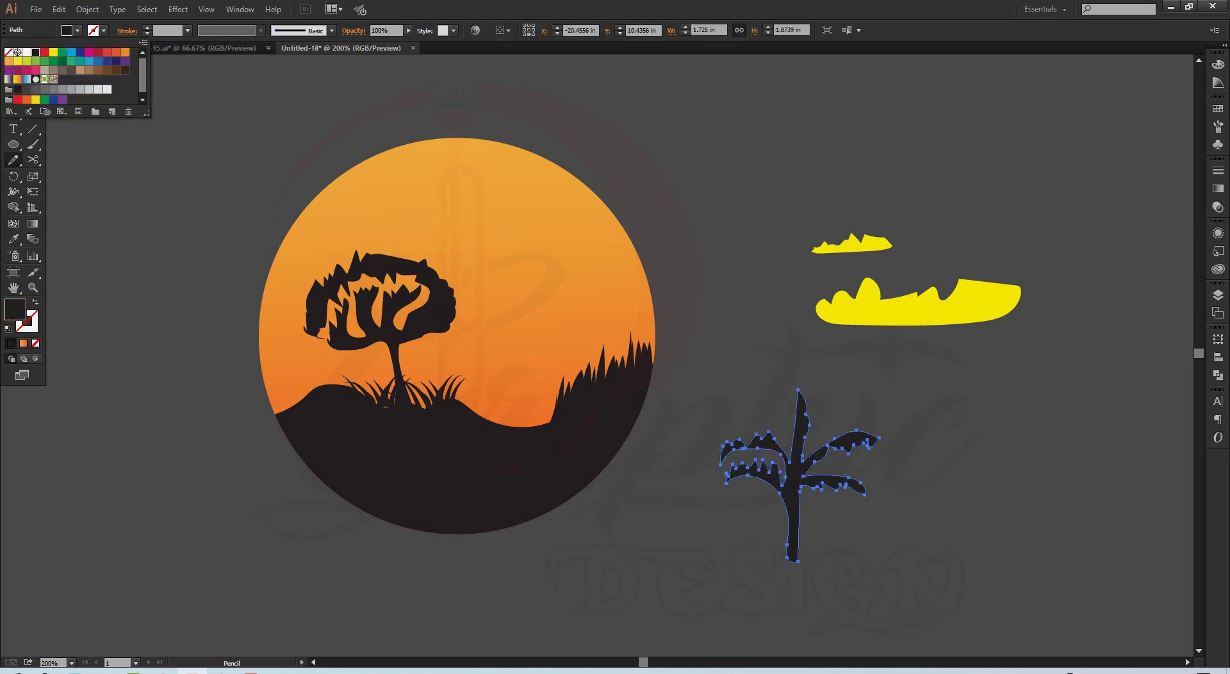
left_click(701, 591)
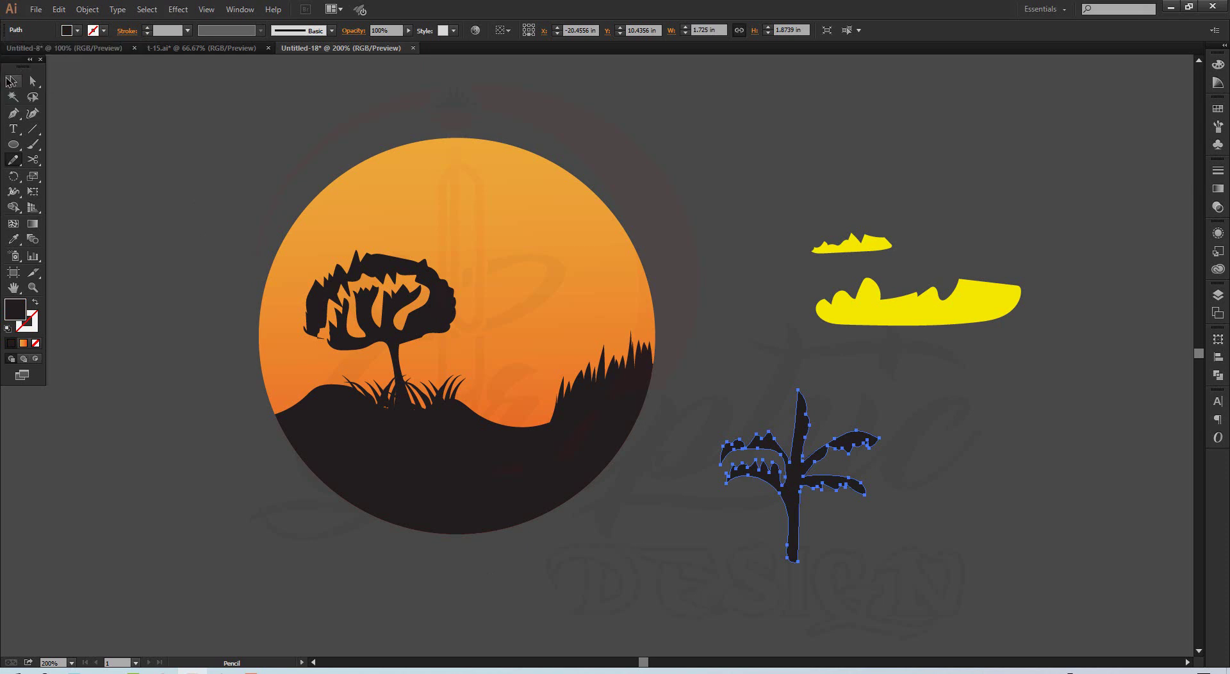
left_click(13, 82)
left_click(786, 549)
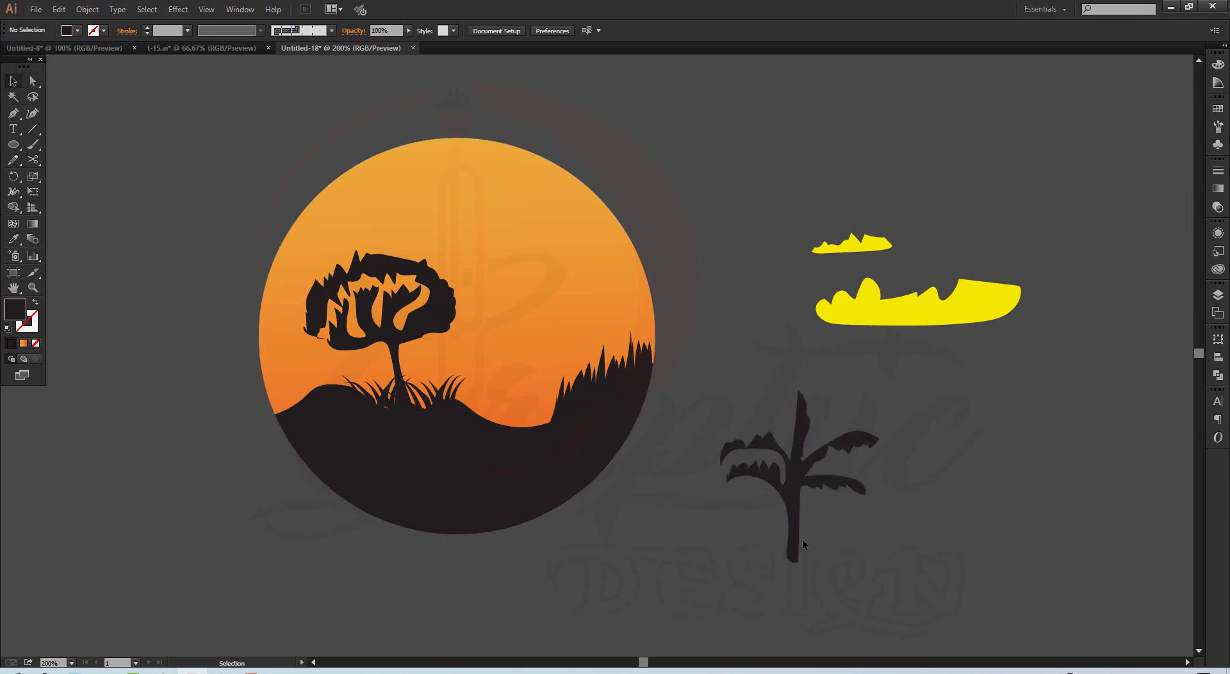
Shrink the palm tree to under half size and move it onto the grass inside the circle.
left_click(798, 542)
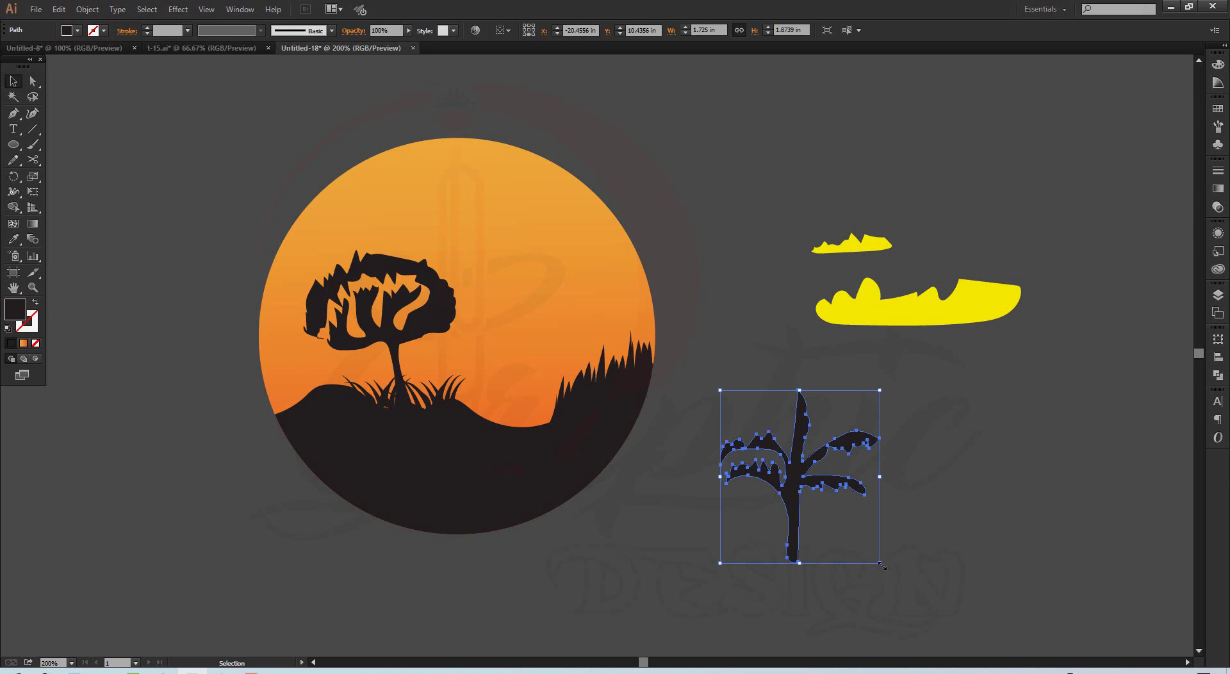
left_click_drag(882, 566, 833, 513)
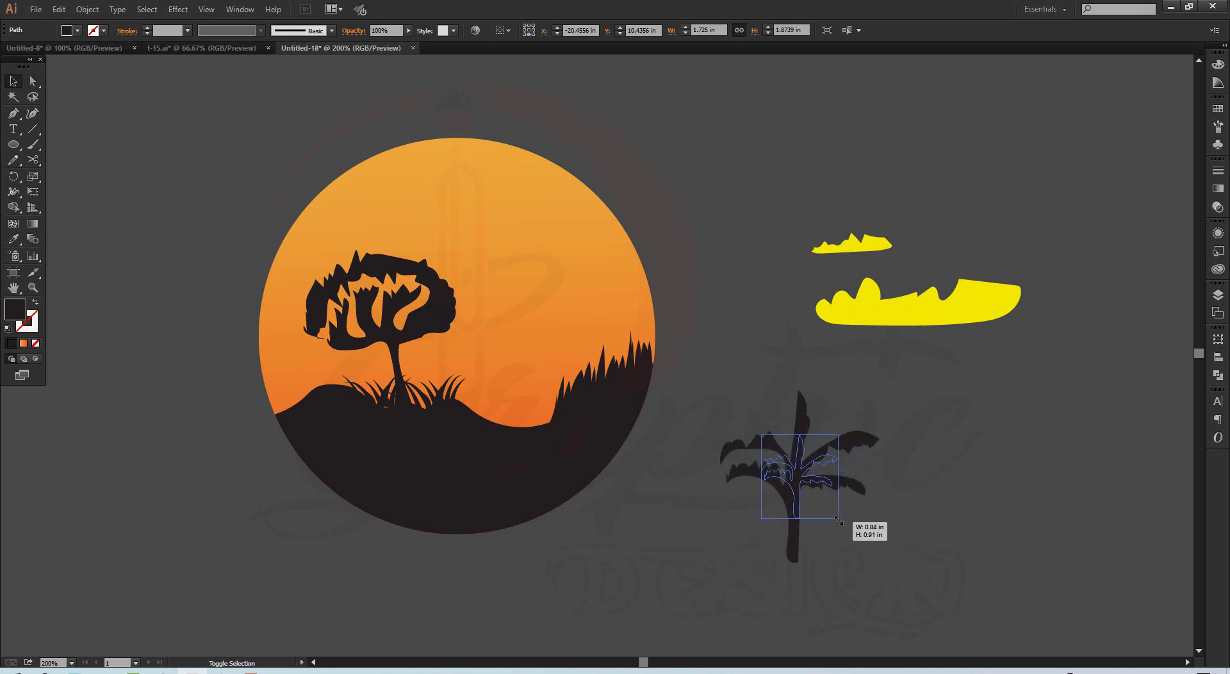
left_click(824, 518)
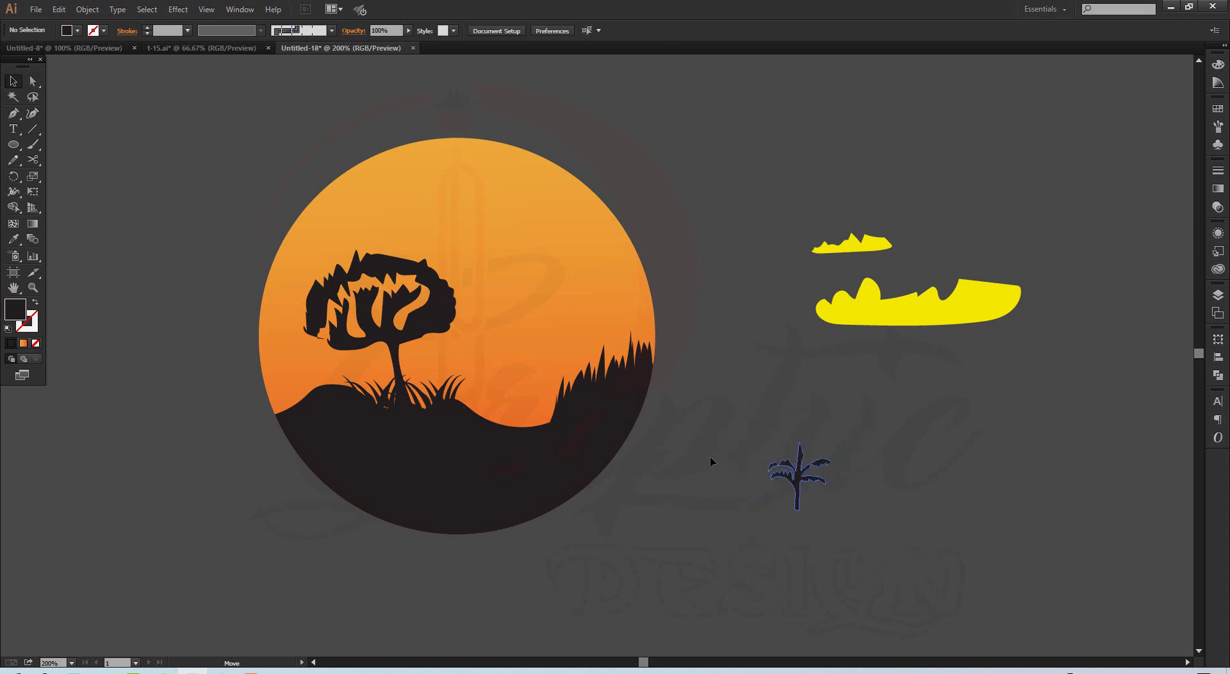
left_click_drag(791, 466, 565, 369)
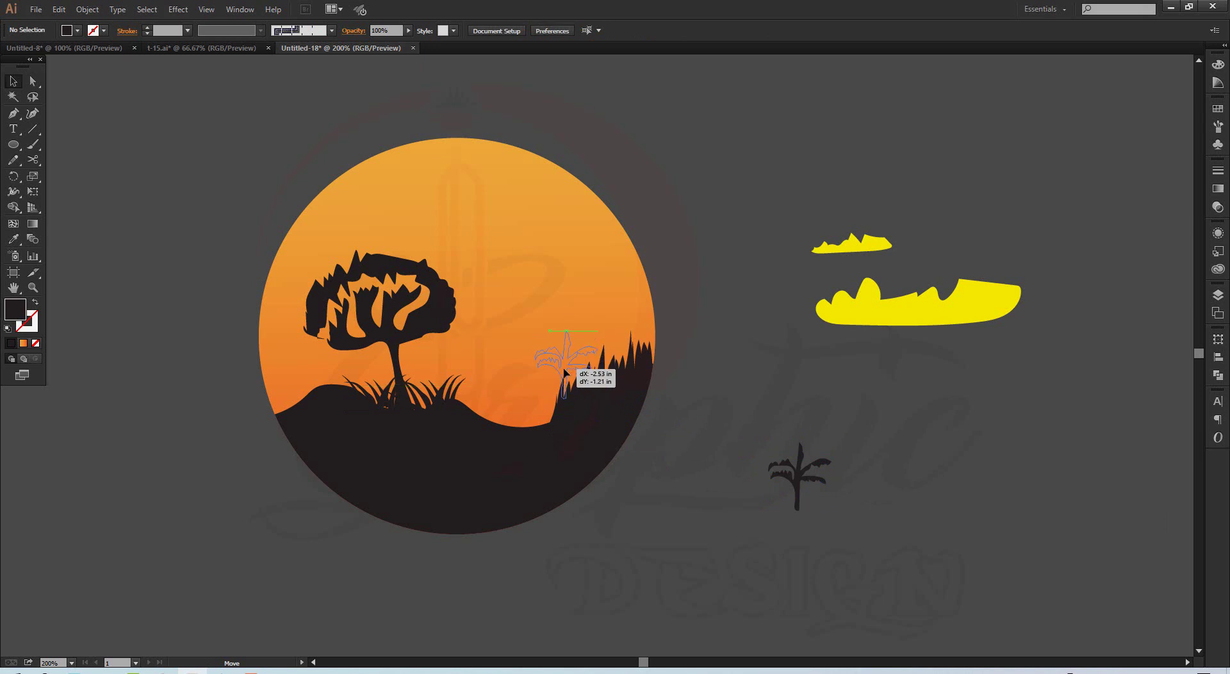
Place palm tree copies among the grass and nudge them along the circle's right edge.
mouse_move(564, 371)
left_mouse_down()
mouse_move(588, 363)
mouse_move(555, 381)
left_mouse_up()
left_click(690, 411)
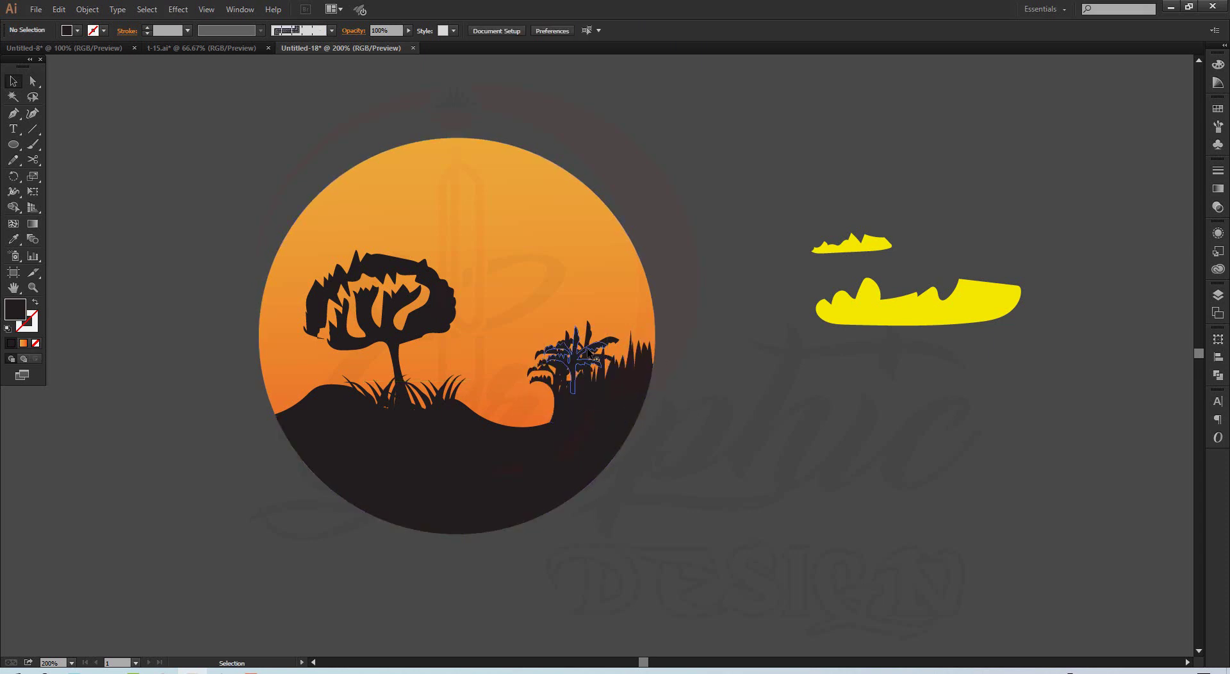
left_click_drag(585, 363, 584, 358)
left_click(717, 357)
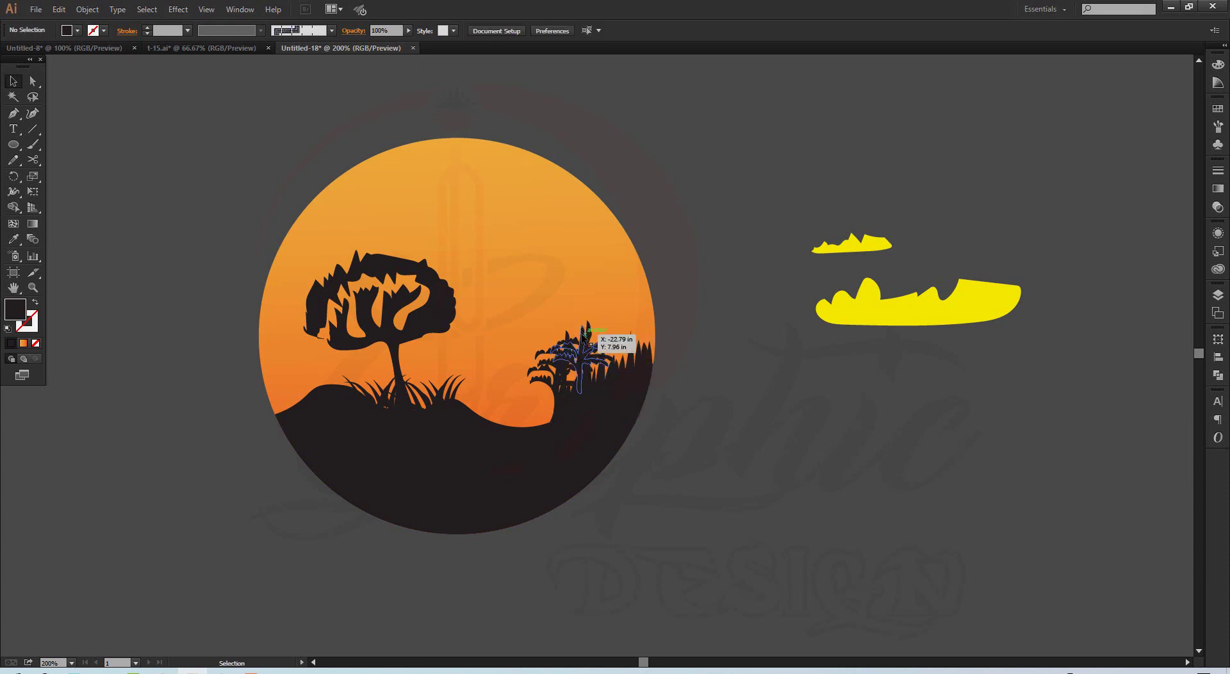
left_click_drag(589, 330, 599, 330)
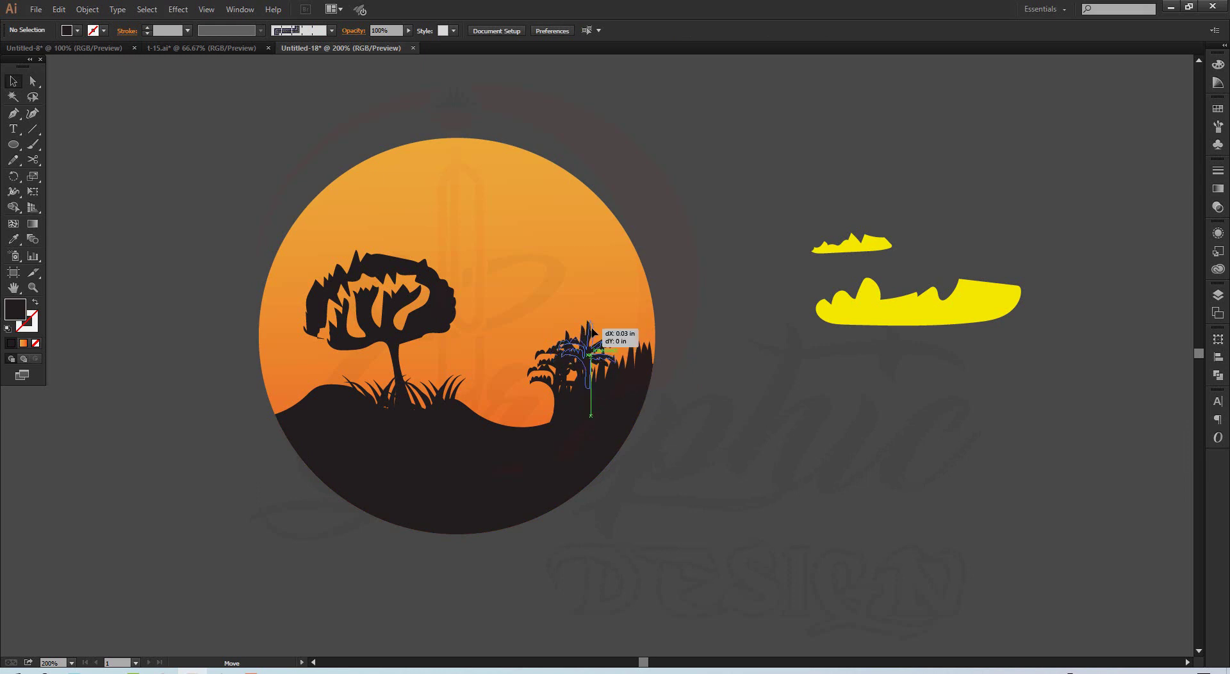
left_click(706, 377)
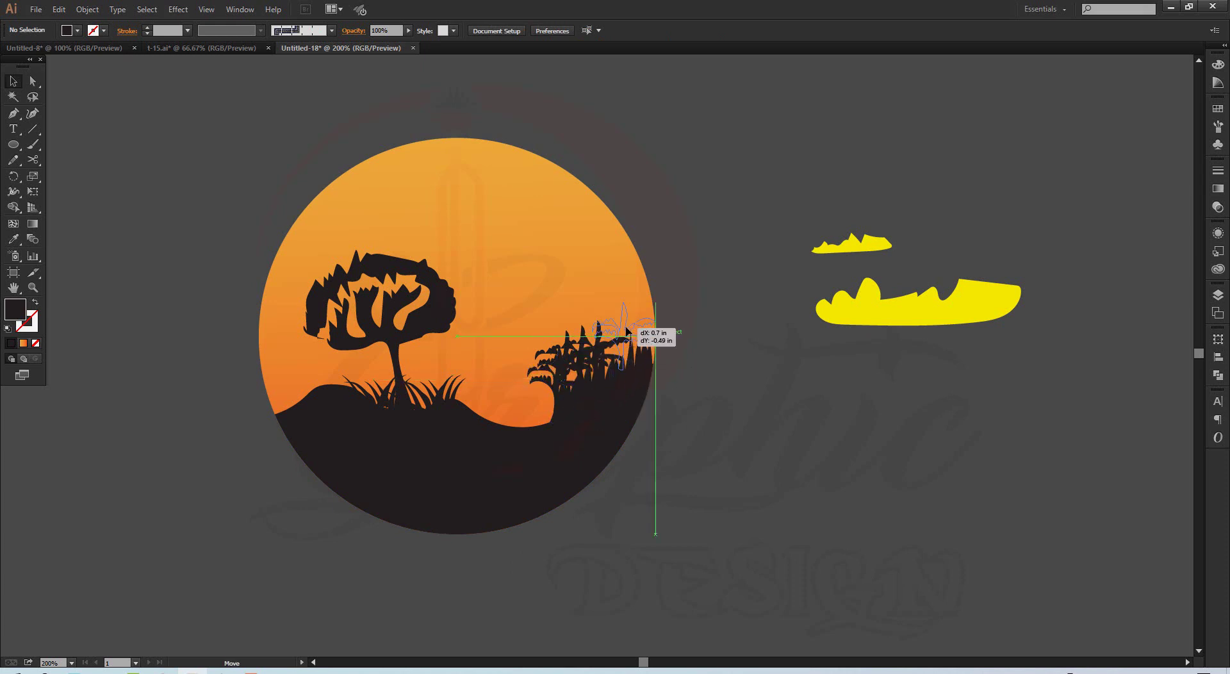
left_click_drag(560, 375, 625, 329)
left_click(706, 370)
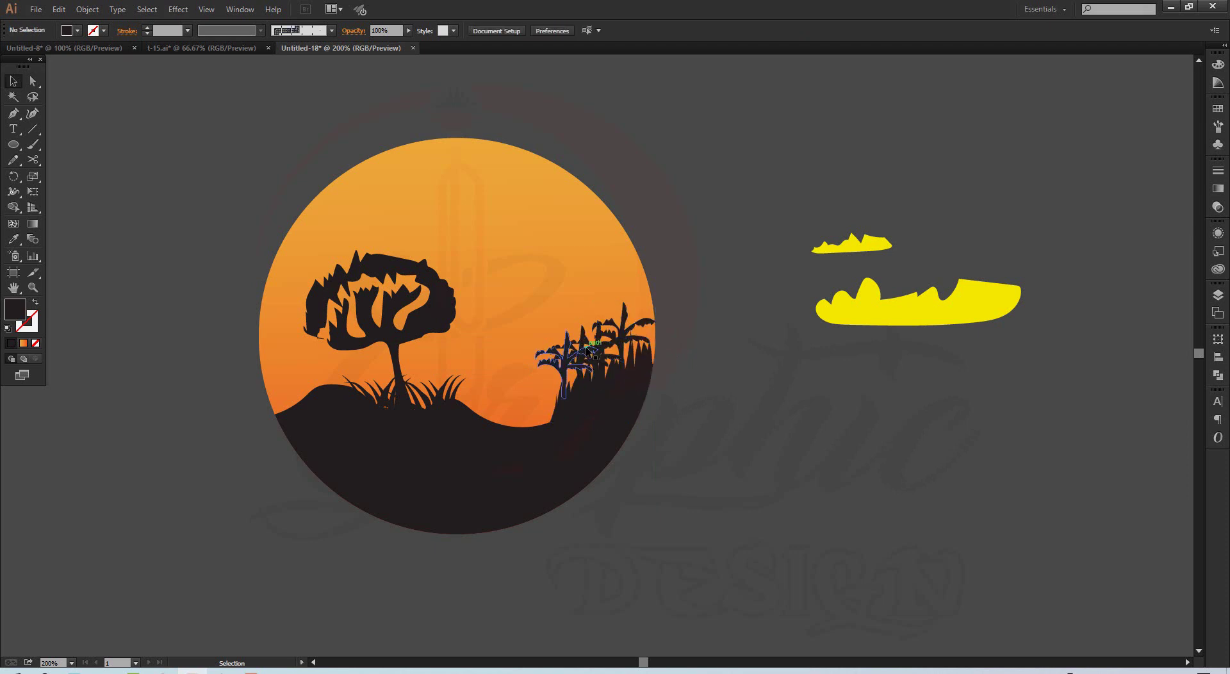
left_click_drag(559, 367, 562, 369)
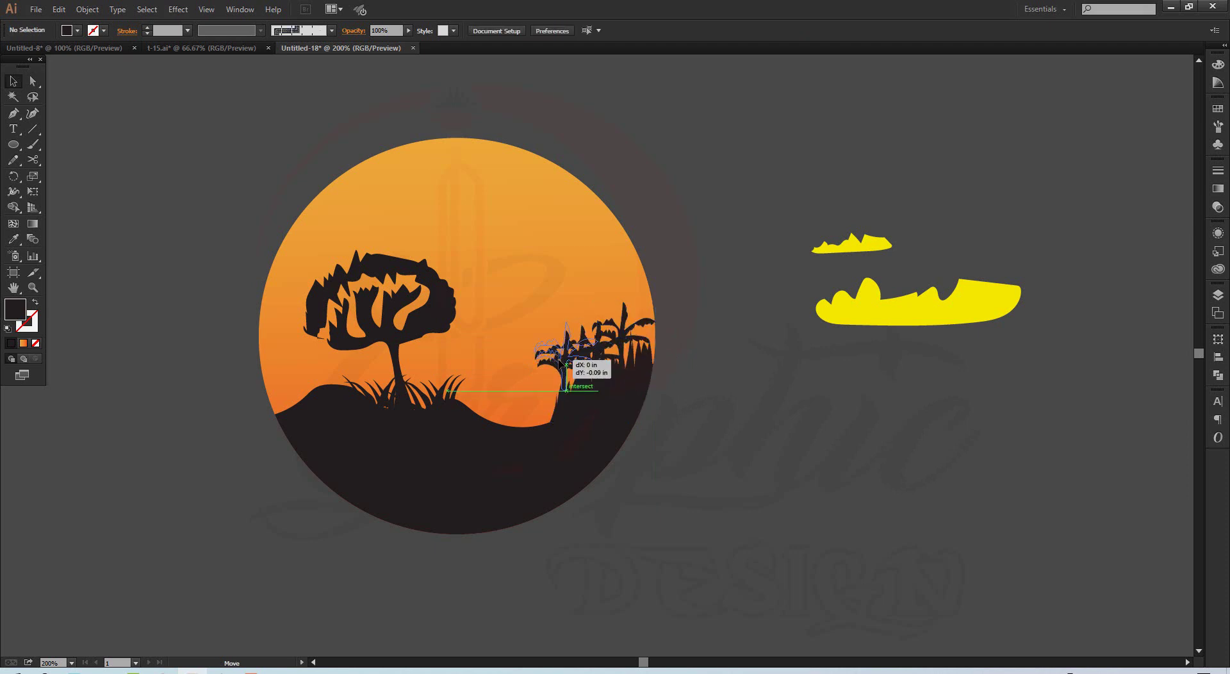
left_click(698, 401)
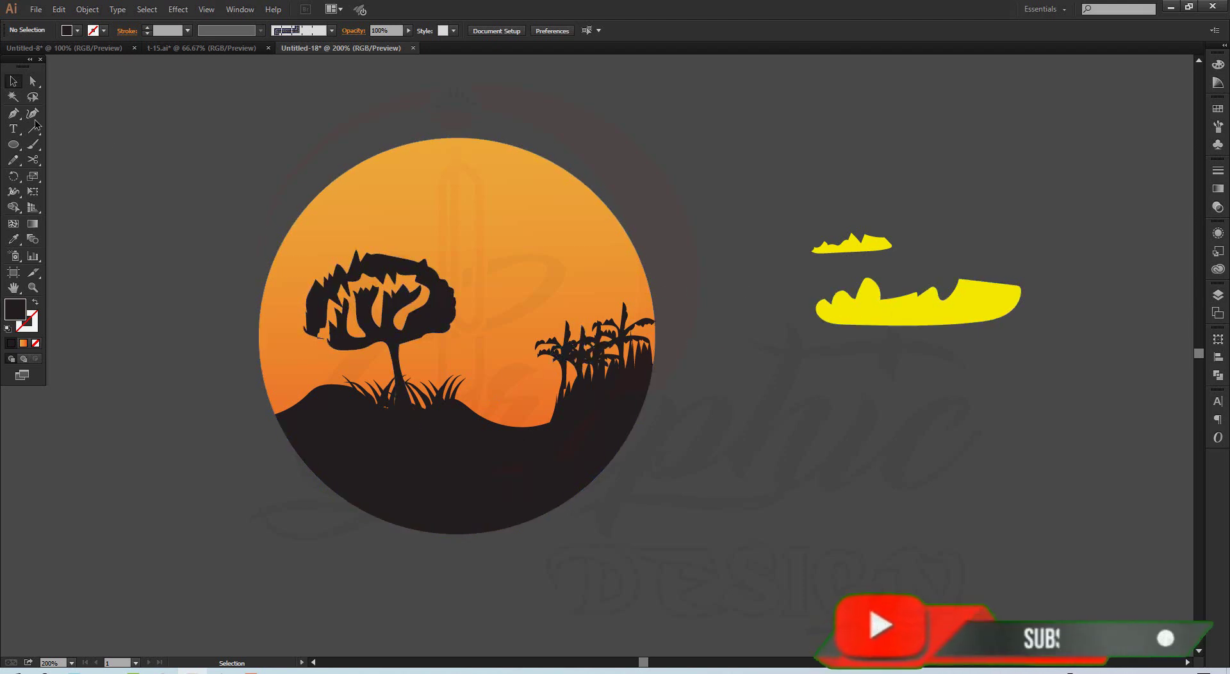
Draw a two-point curved arc above the sun with the Pen tool and select it.
left_click(13, 114)
left_click(690, 152)
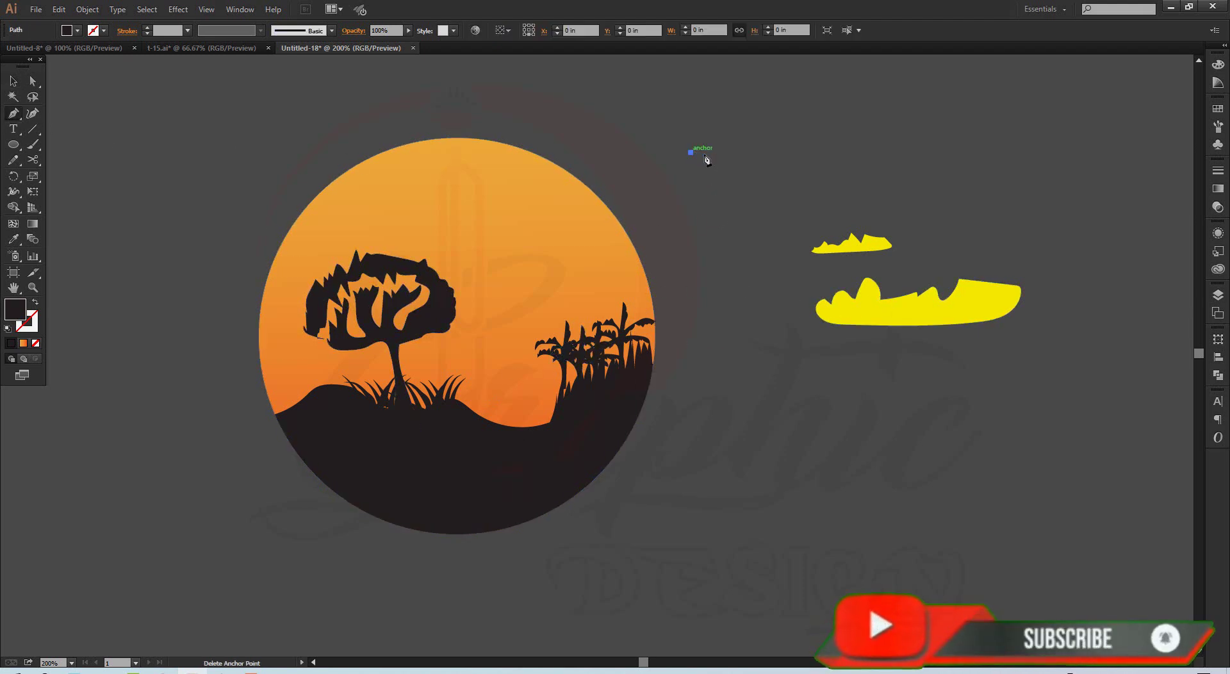
mouse_move(728, 152)
left_mouse_down()
mouse_move(754, 170)
mouse_move(744, 174)
left_mouse_up()
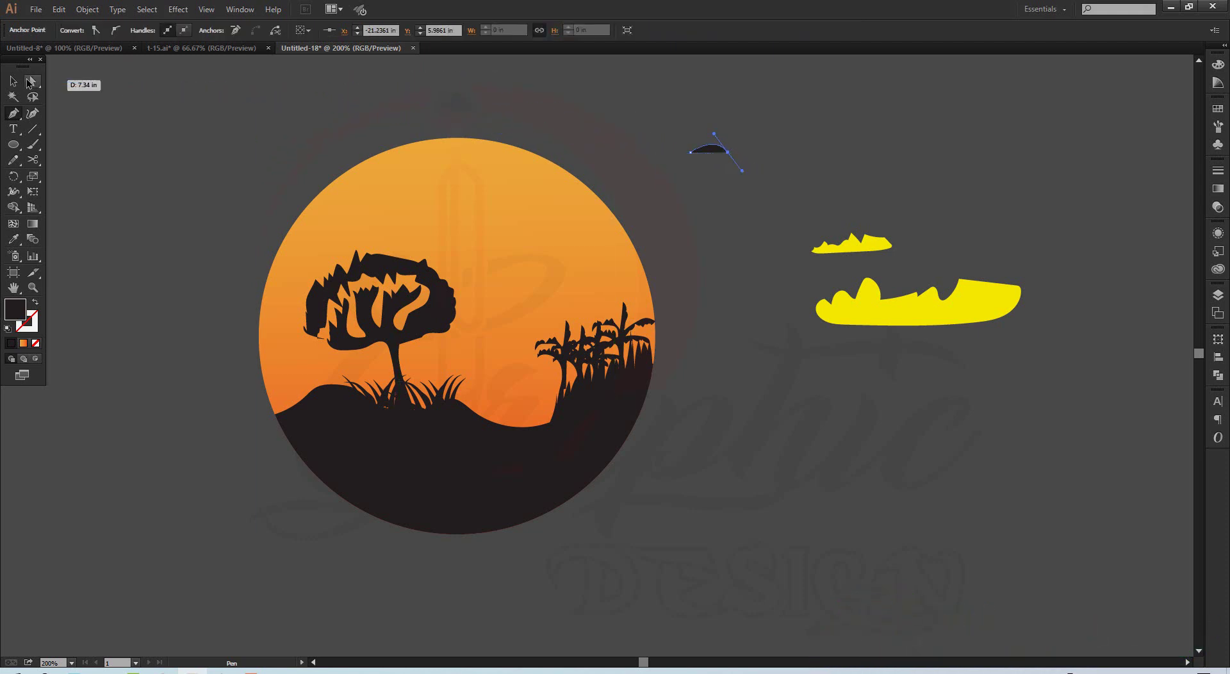
left_click(14, 82)
left_click_drag(666, 125, 748, 186)
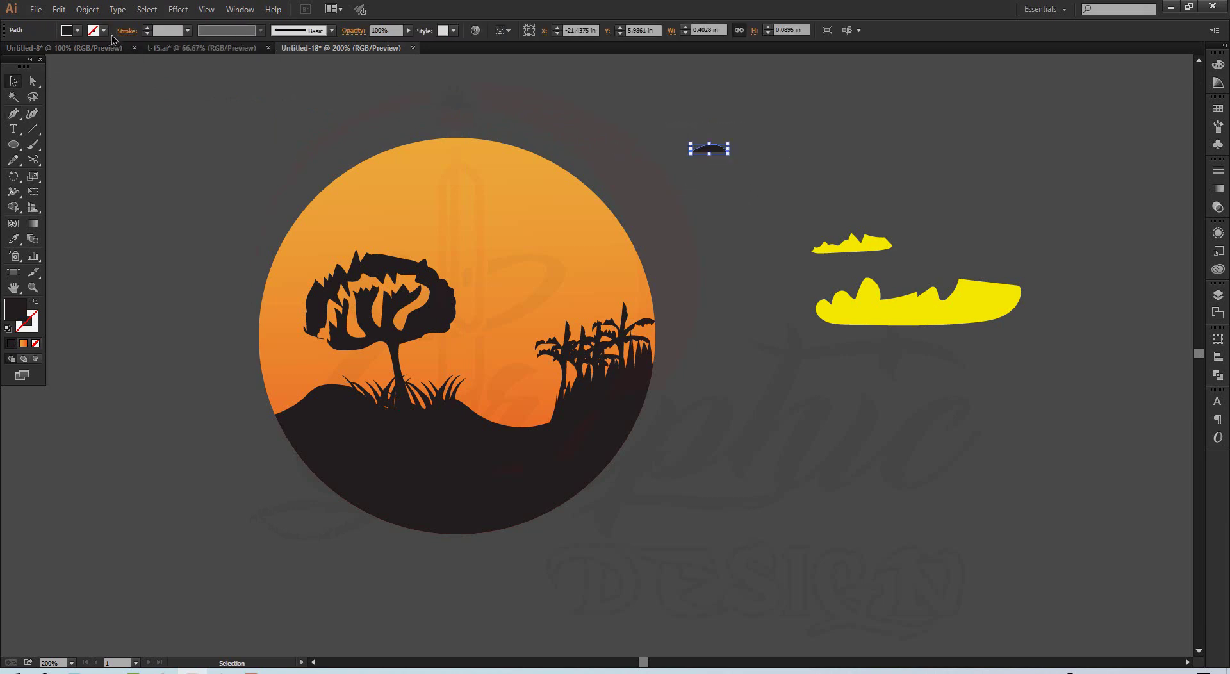
Zoom in on the arc and give it no fill and a black stroke.
key("ctrl+space")
left_click(703, 167)
left_click(612, 348)
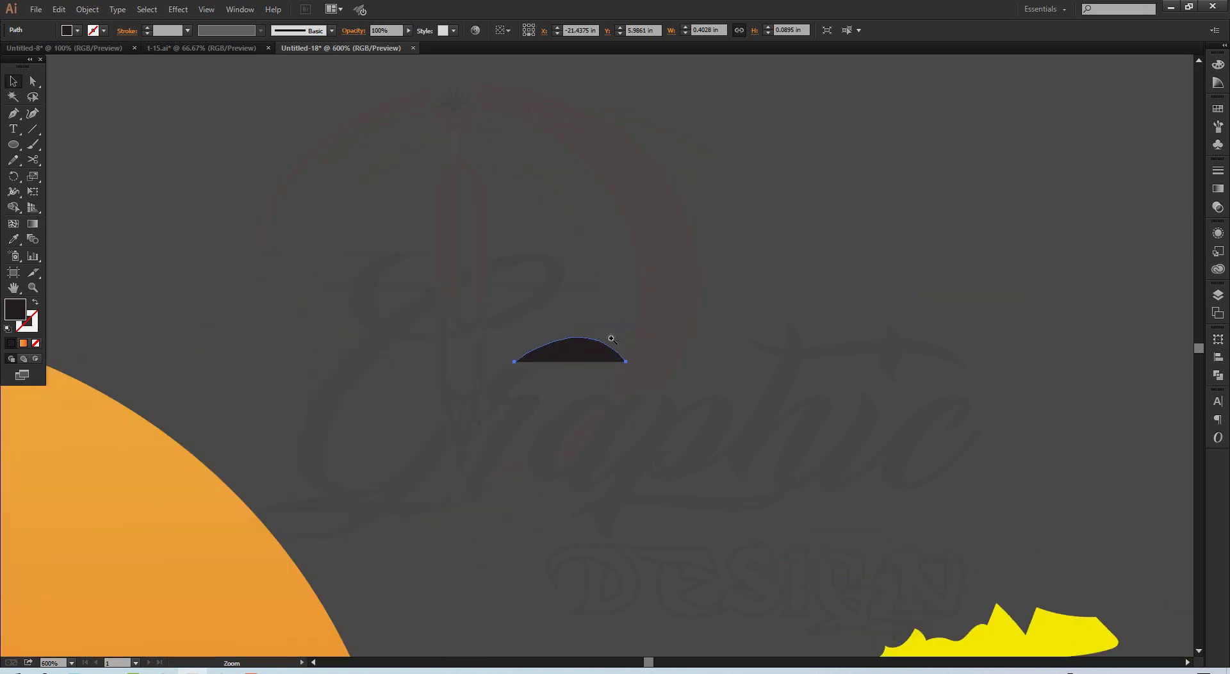
left_click(590, 375)
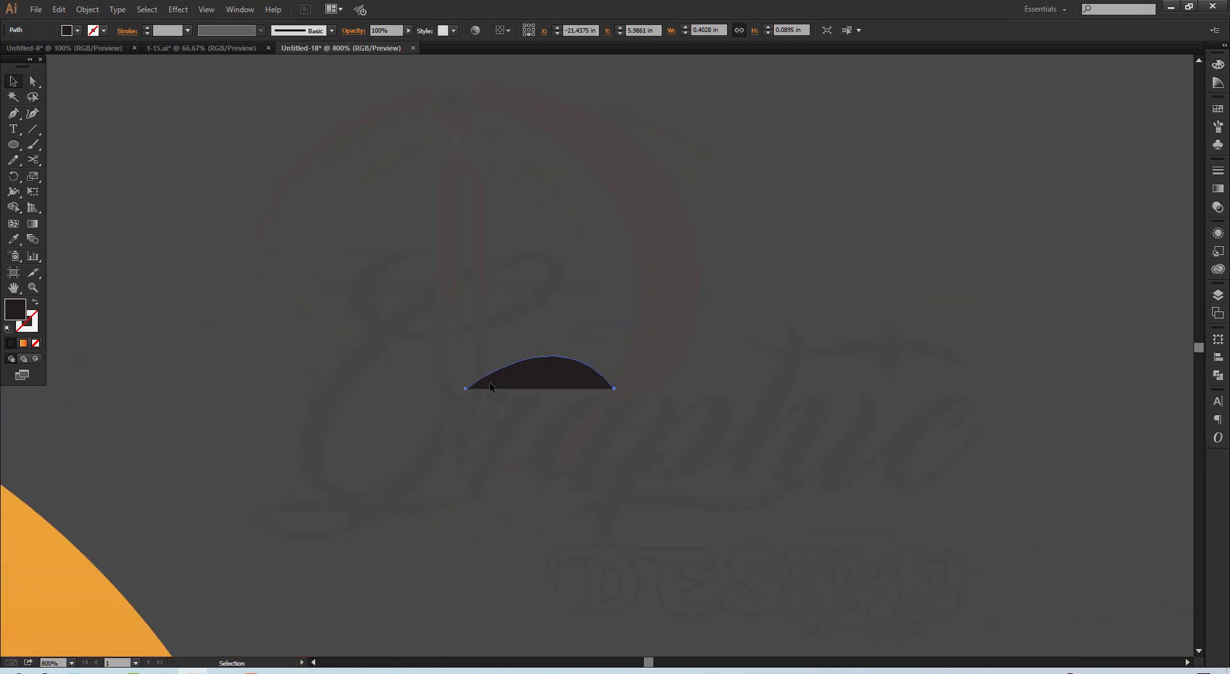
left_click(77, 31)
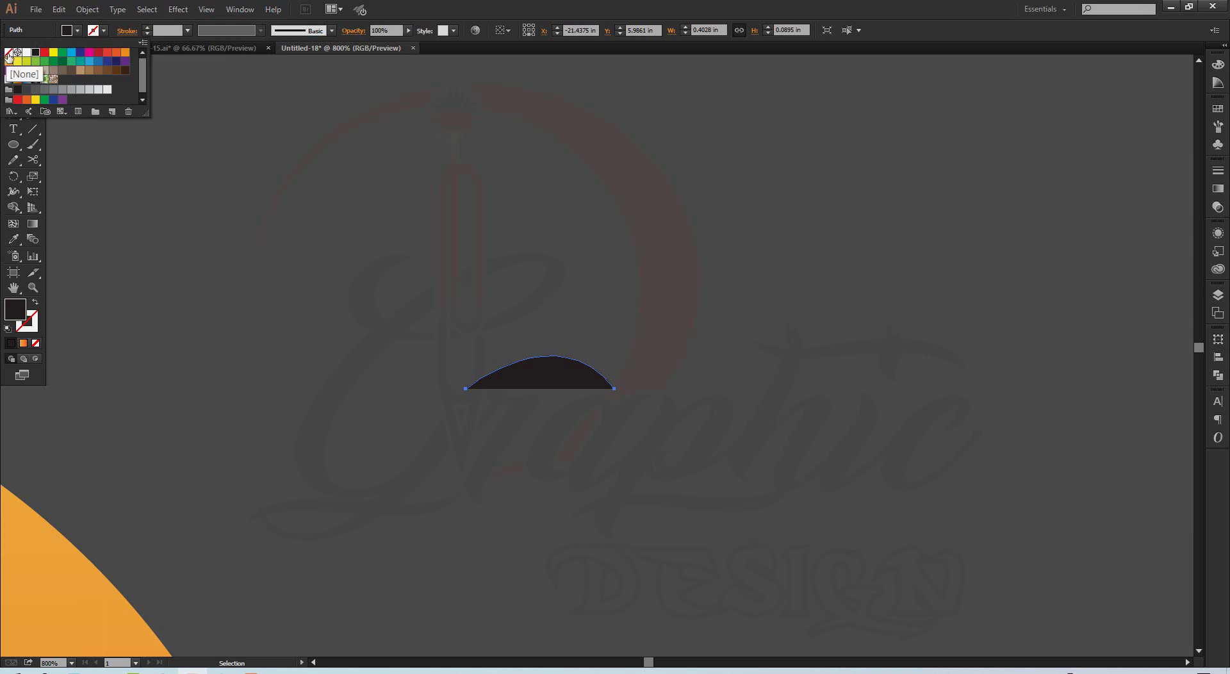
left_click(8, 53)
left_click(102, 31)
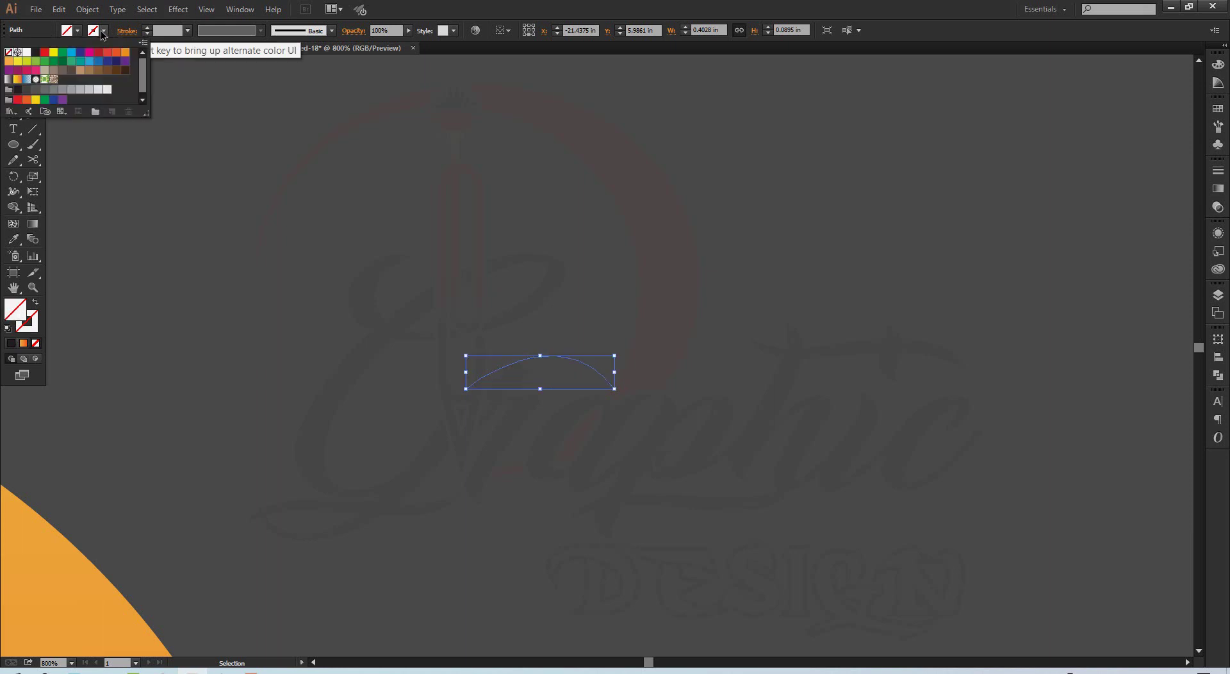
left_click(36, 52)
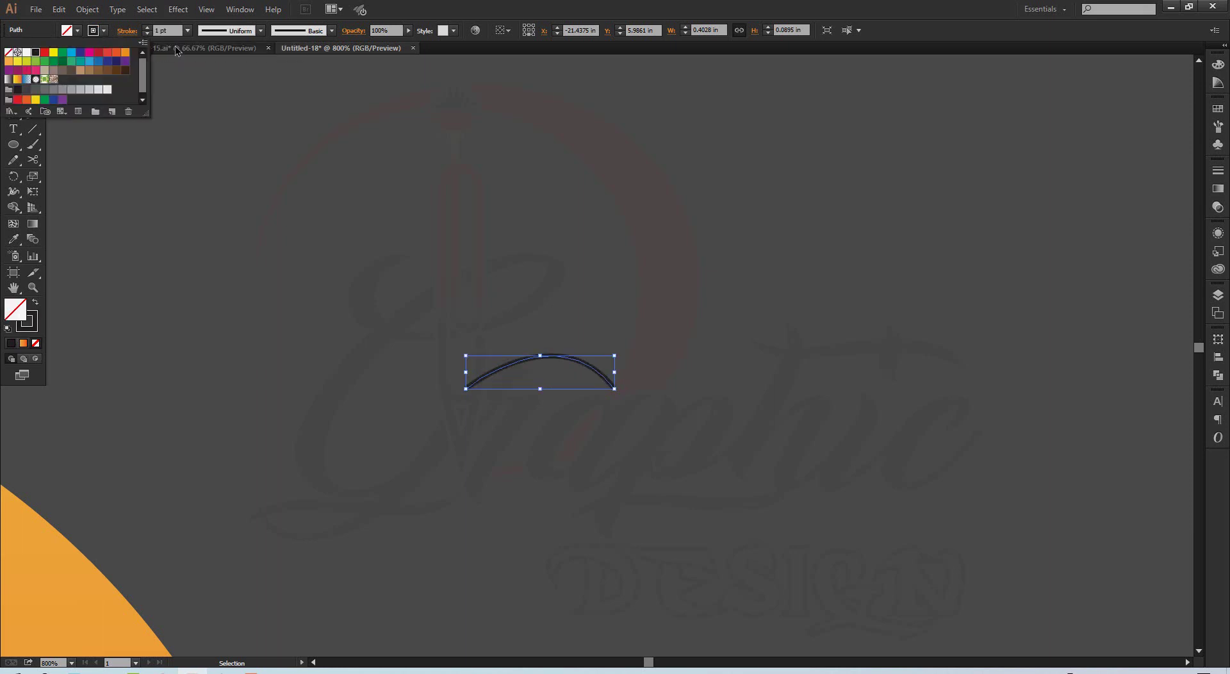
Give the arc a pointed tapered width profile and a 5 pt stroke weight.
left_click(188, 31)
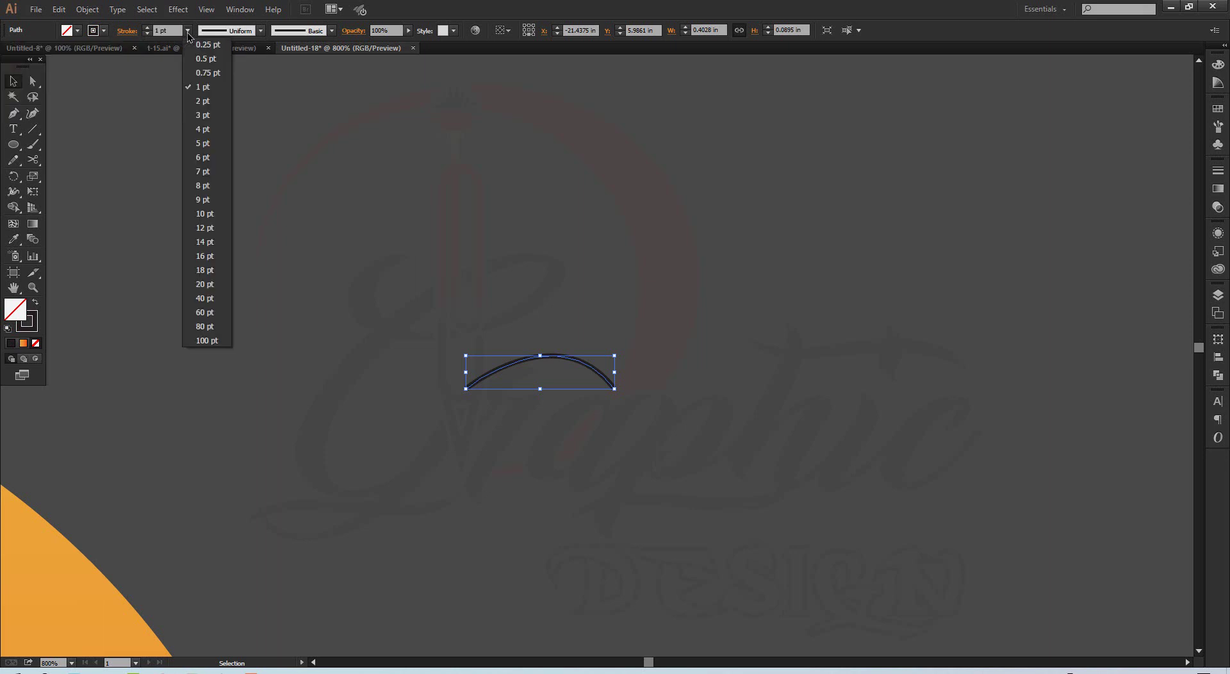
left_click(205, 214)
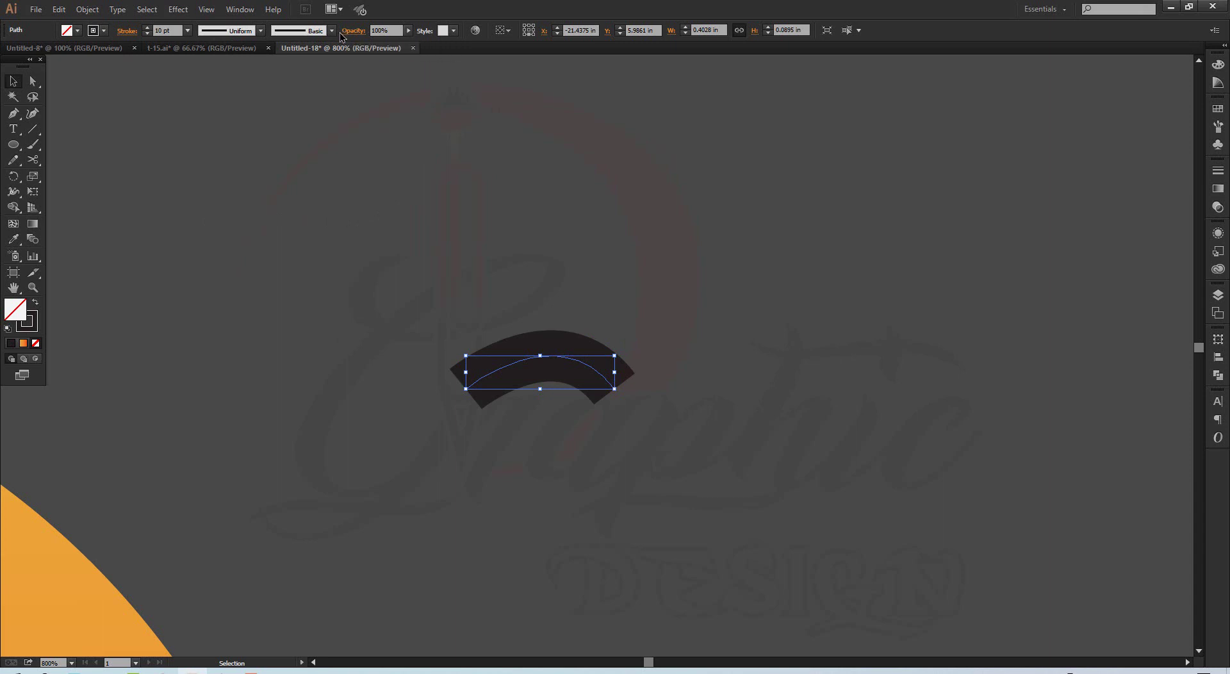
left_click(261, 32)
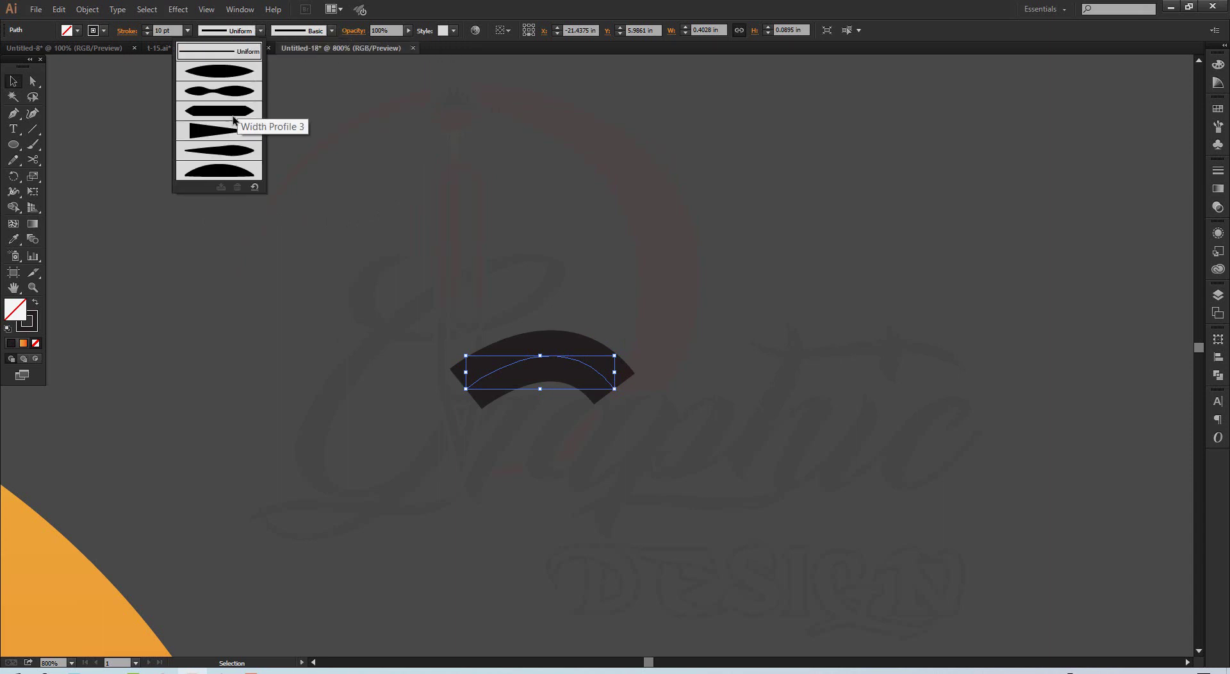
left_click(221, 134)
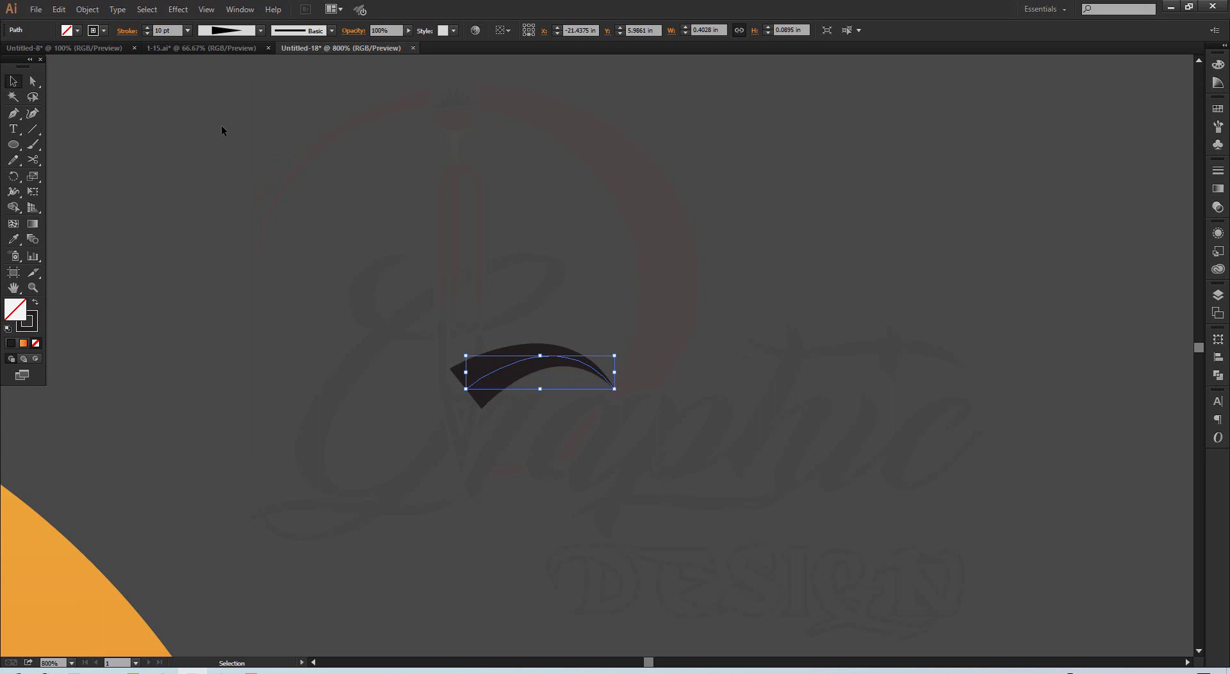
left_click(188, 31)
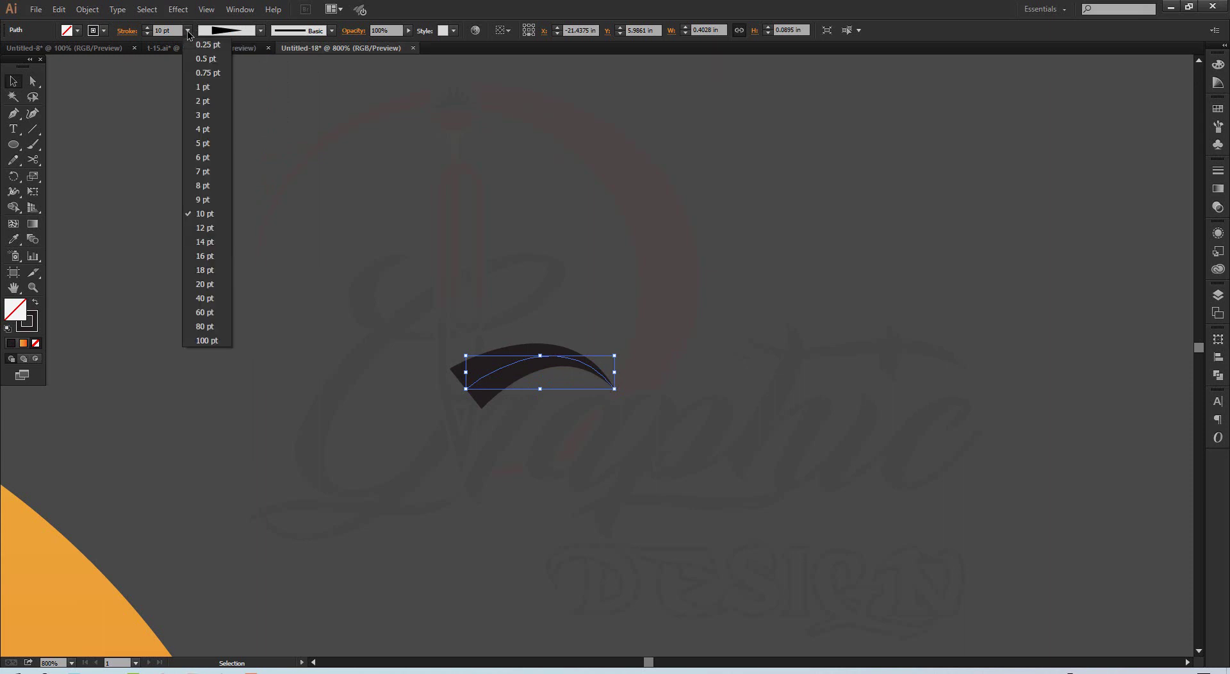
left_click(201, 143)
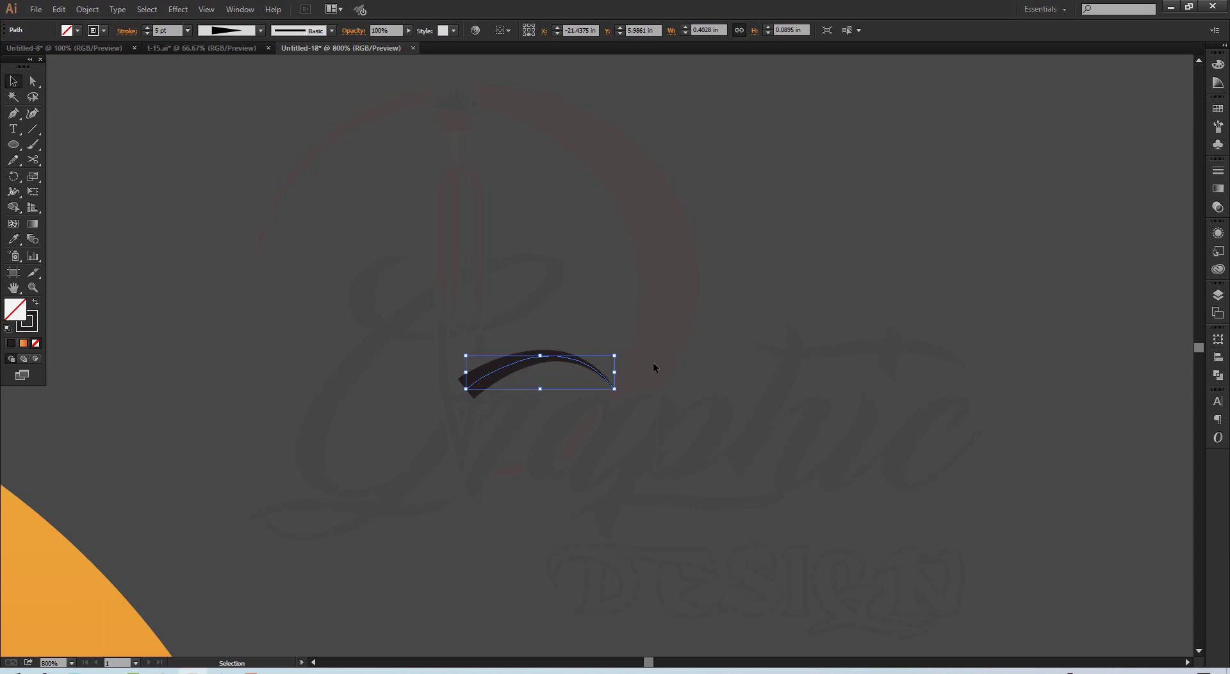
Stretch the arc wider and expand its appearance into a filled wing shape.
left_click_drag(618, 374, 639, 376)
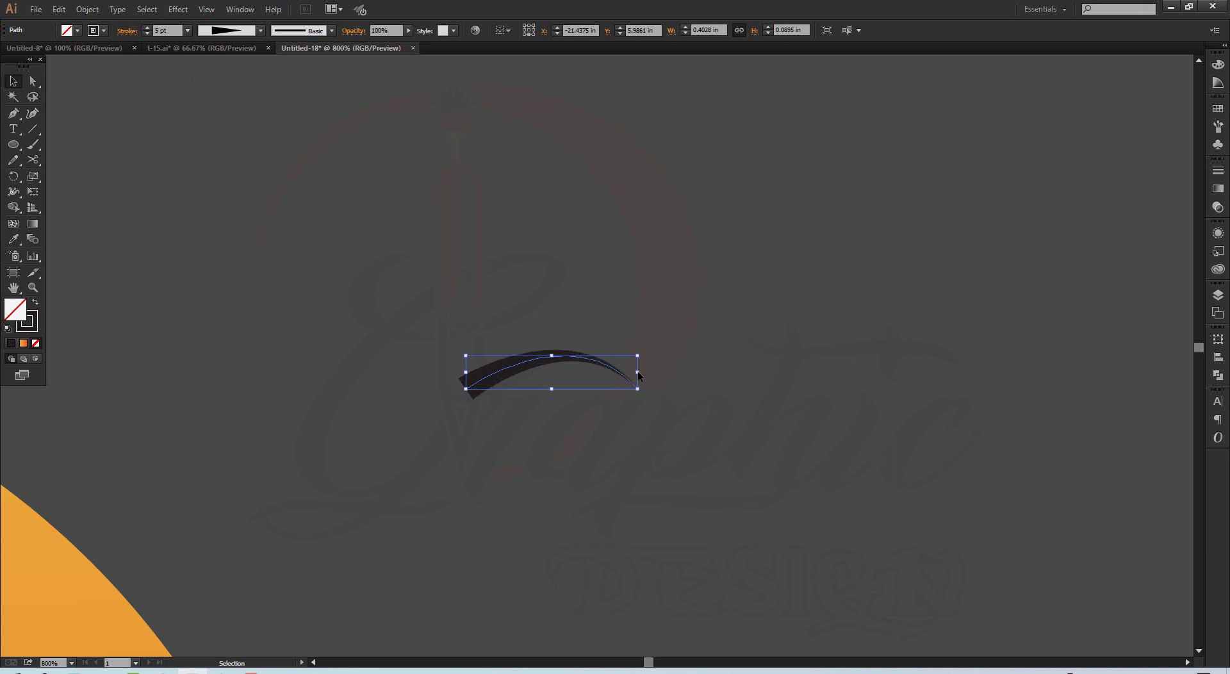
left_click(510, 325)
left_click_drag(555, 387, 401, 233)
left_click_drag(638, 389, 619, 385)
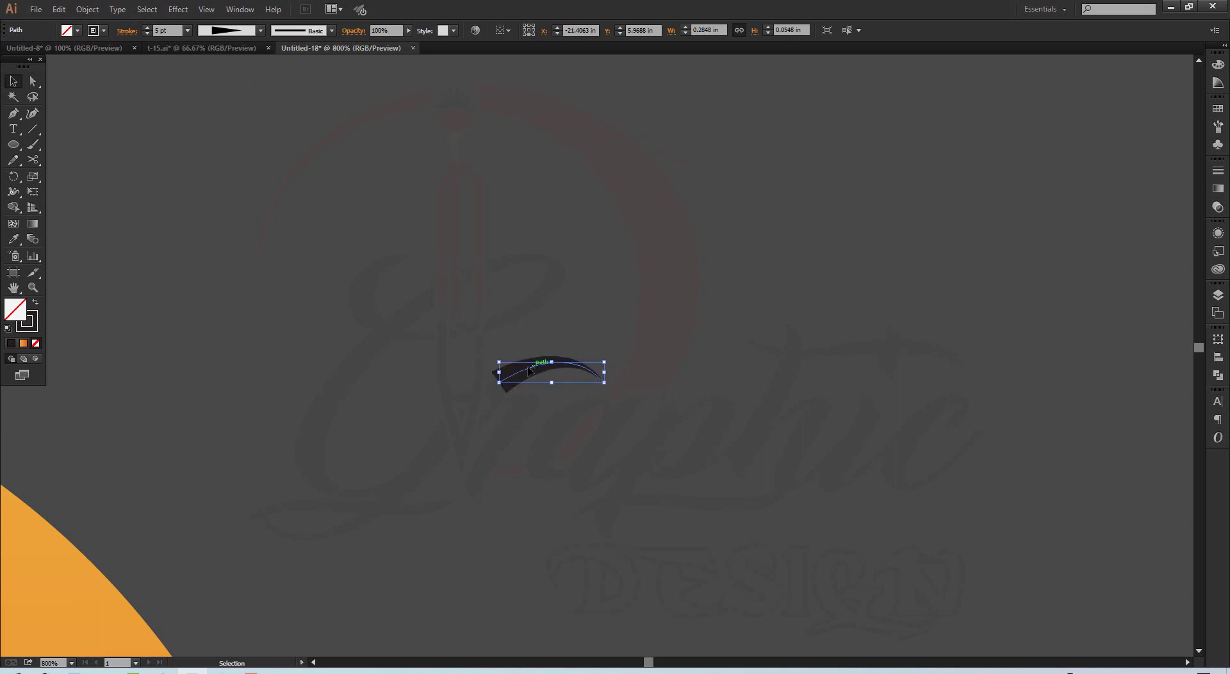
left_click(604, 382, "ctrl")
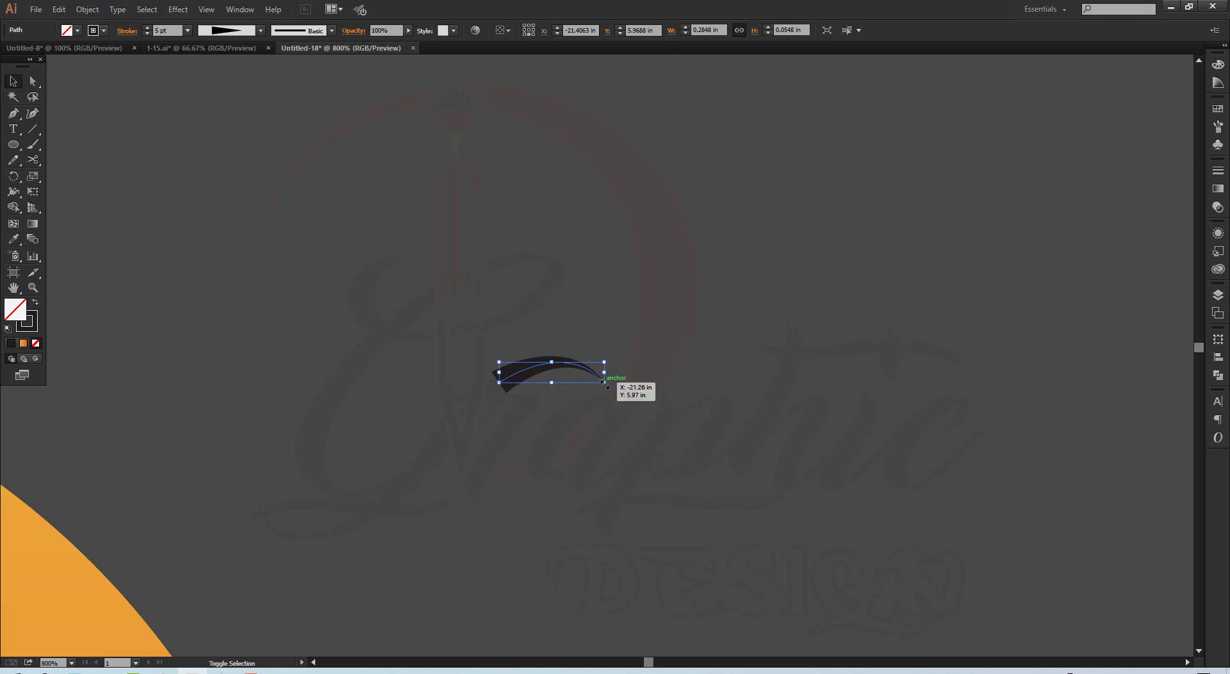
left_click_drag(604, 383, 643, 389)
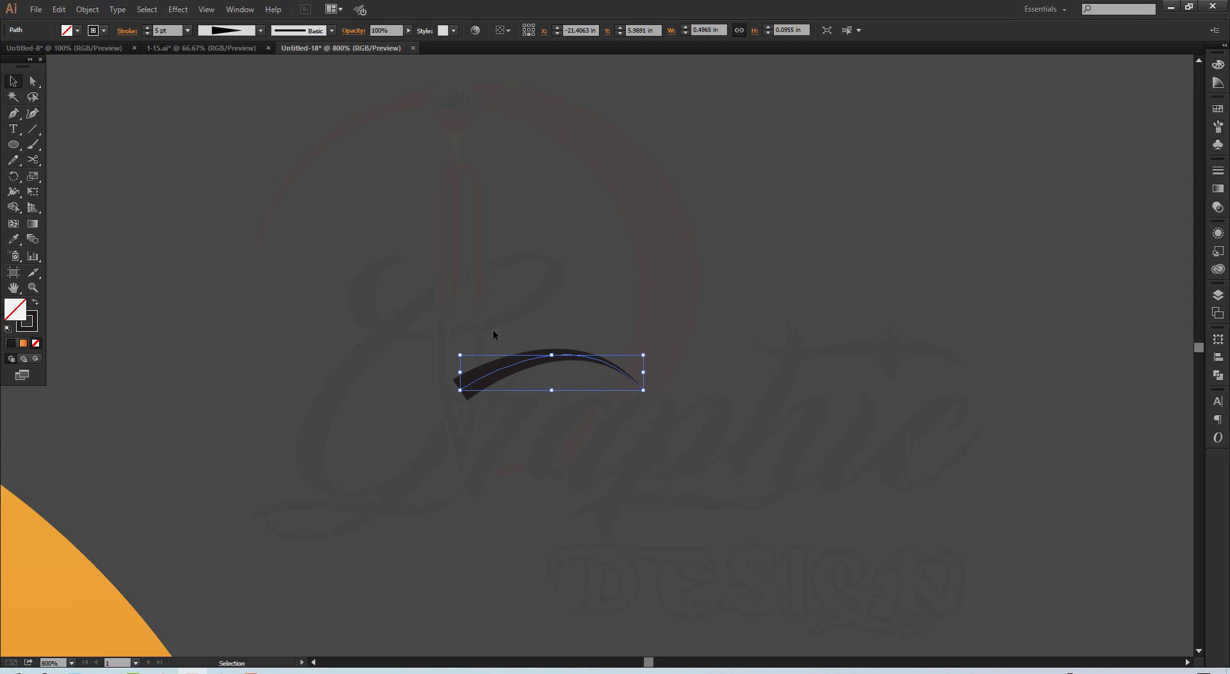
left_click(87, 9)
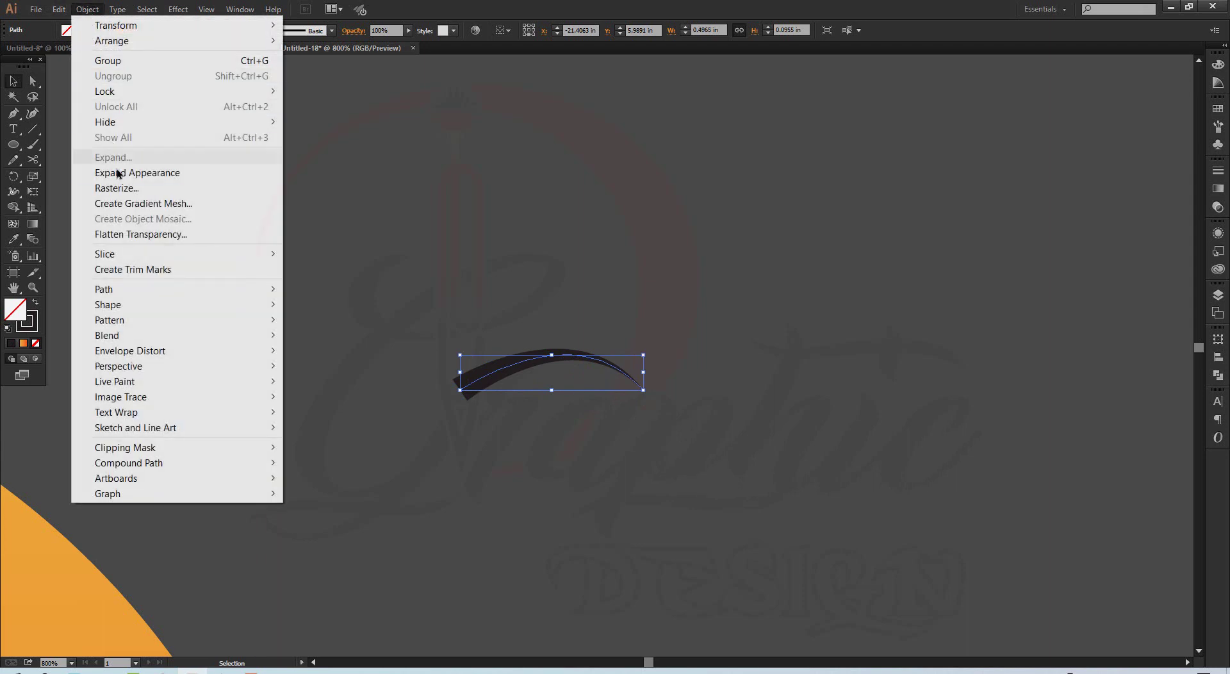
left_click(118, 174)
left_click(541, 439)
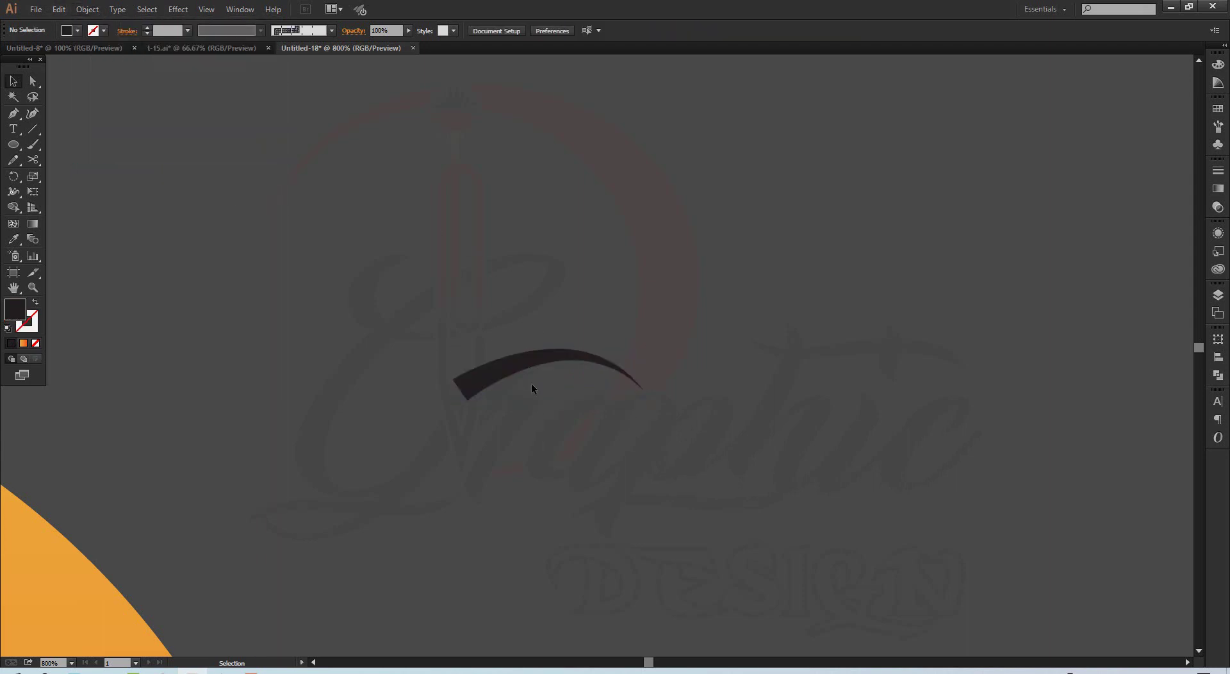
Reflect a copy of the wing across the vertical axis and move it left to meet the original.
left_click(528, 365)
right_click(528, 365)
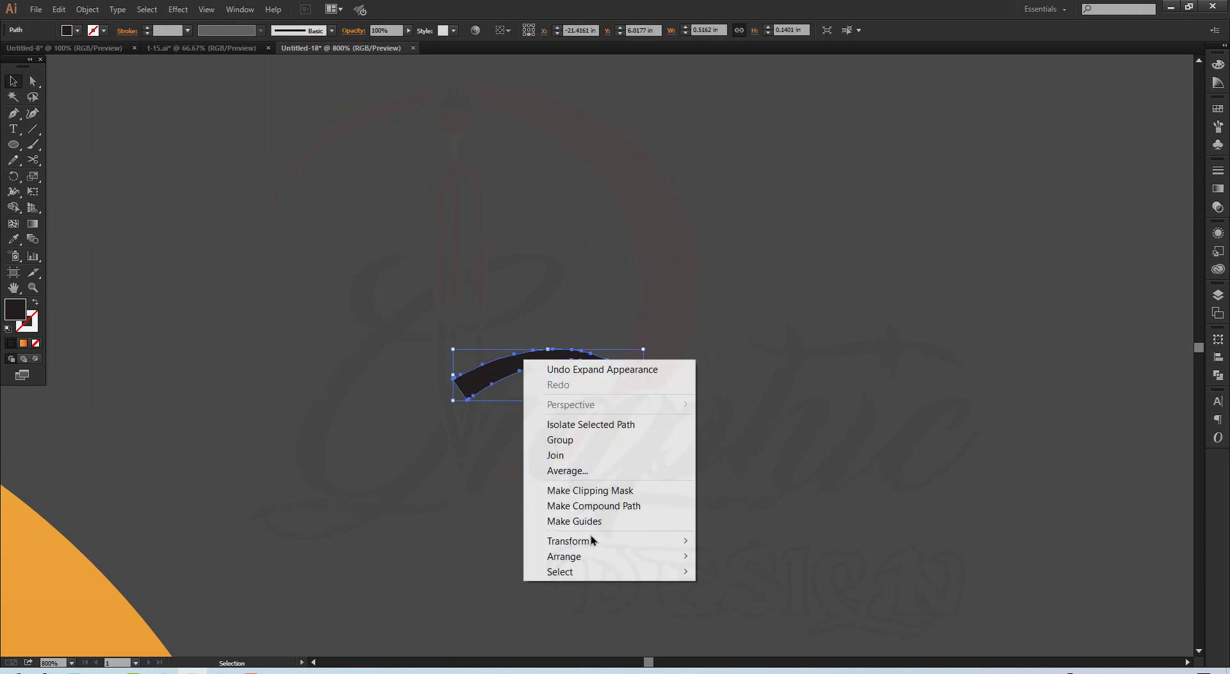
mouse_move(568, 541)
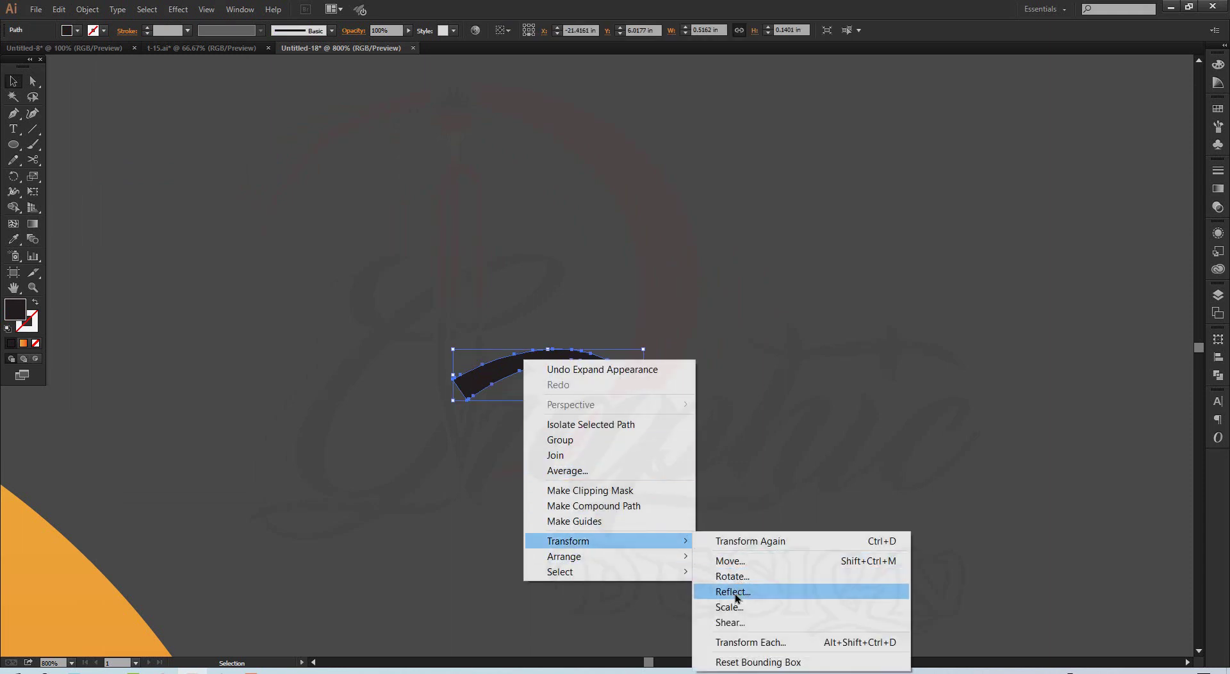
left_click(734, 591)
left_click(767, 559)
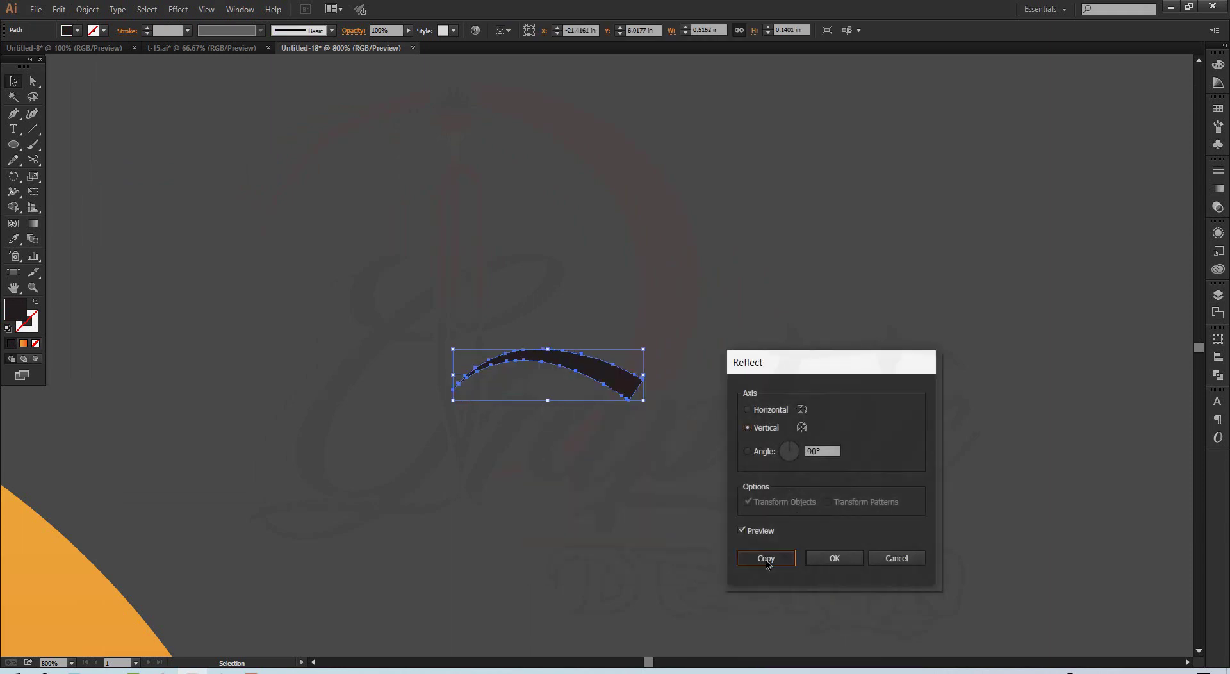
mouse_move(602, 381)
left_mouse_down()
mouse_move(458, 375)
mouse_move(485, 392)
left_mouse_up()
left_click(468, 430)
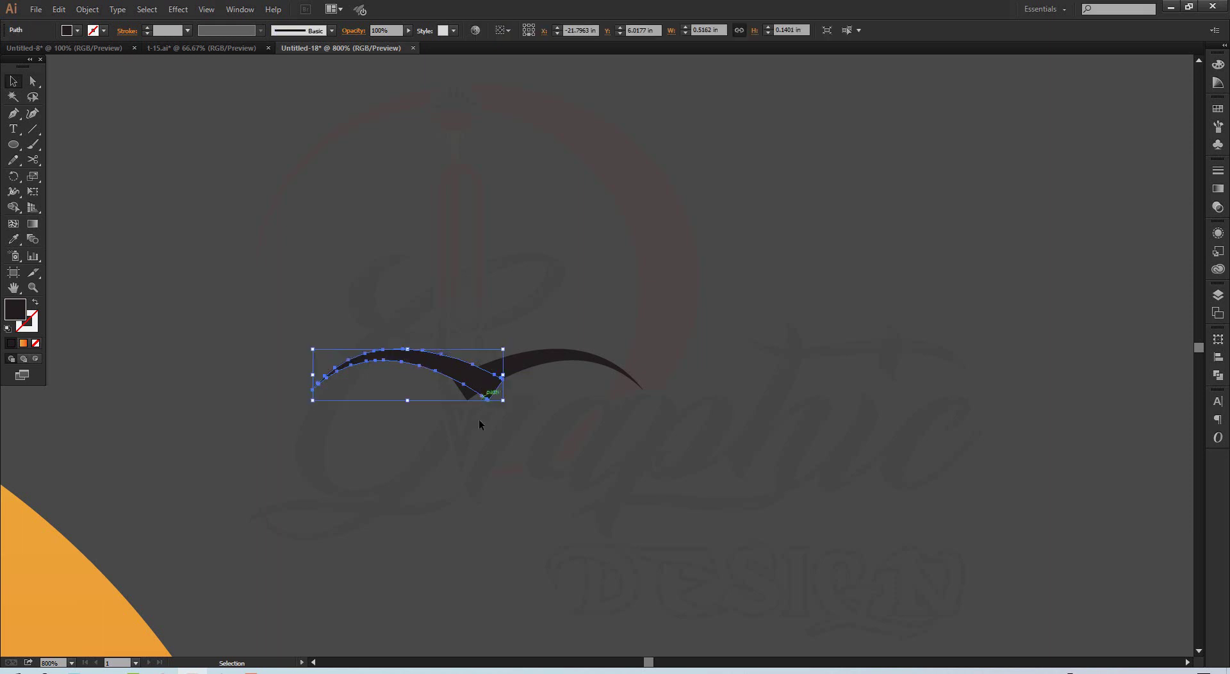
left_click(478, 421)
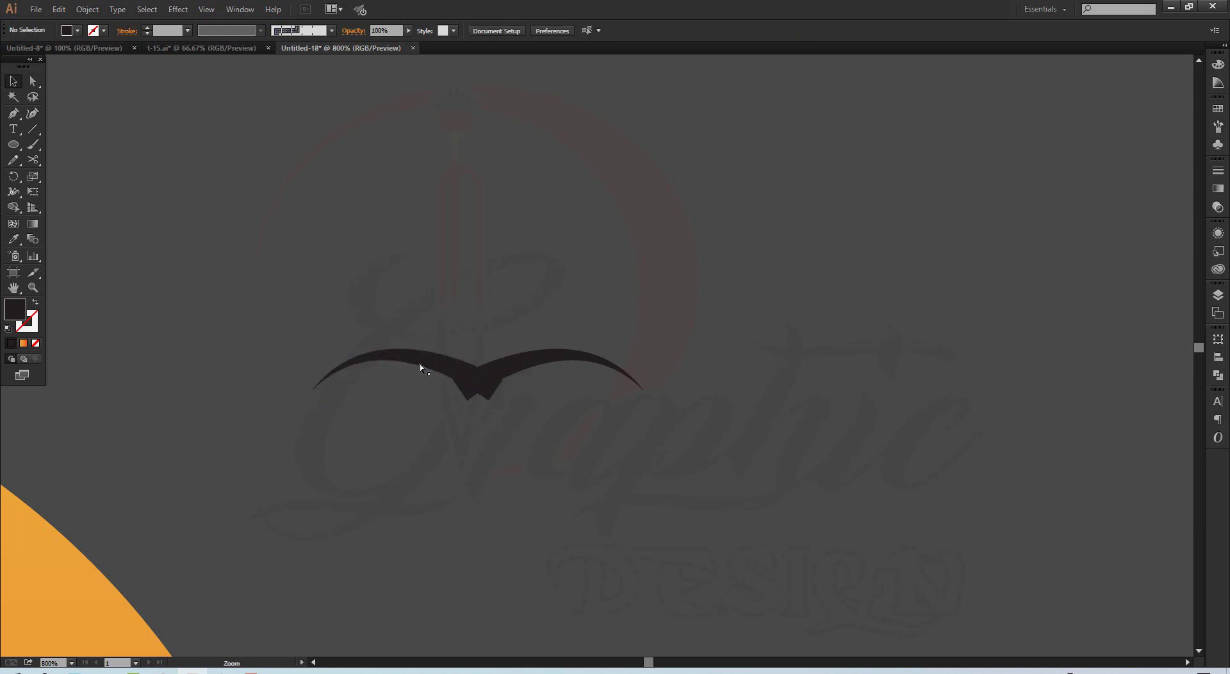
Shift the left wing to line up with the right one and group both wings.
left_click(469, 361)
left_click(581, 368)
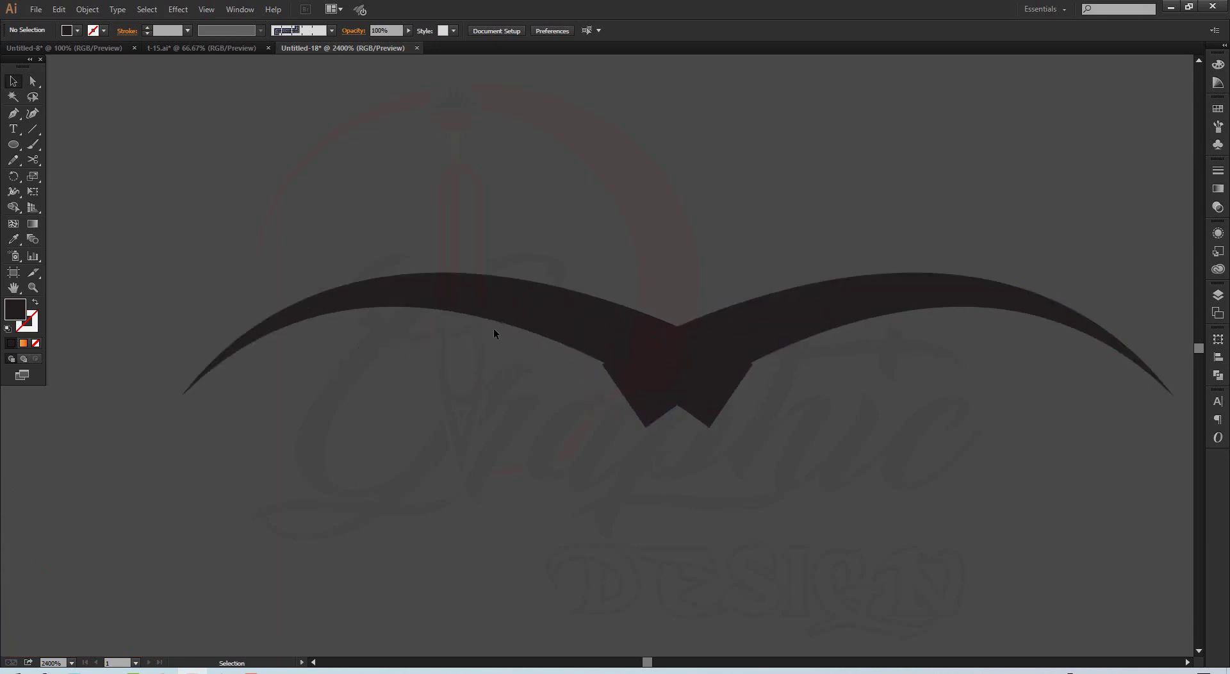
left_click_drag(537, 318, 523, 319)
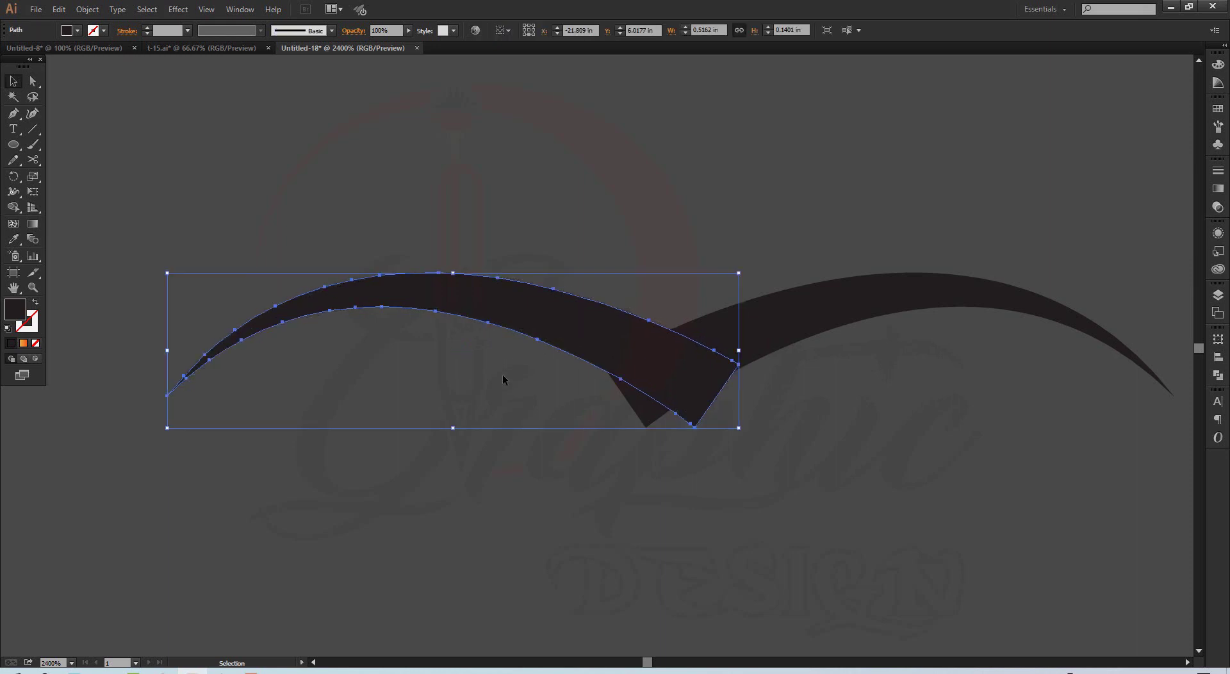
left_click(479, 463)
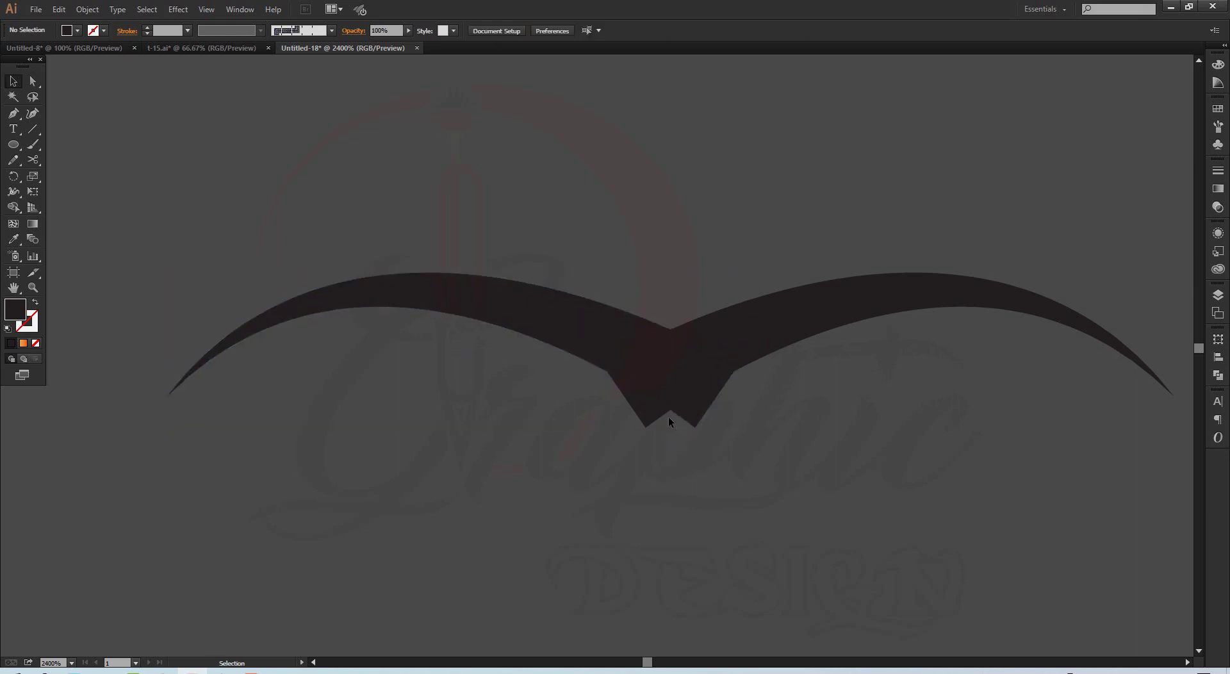
left_click_drag(596, 291, 714, 446)
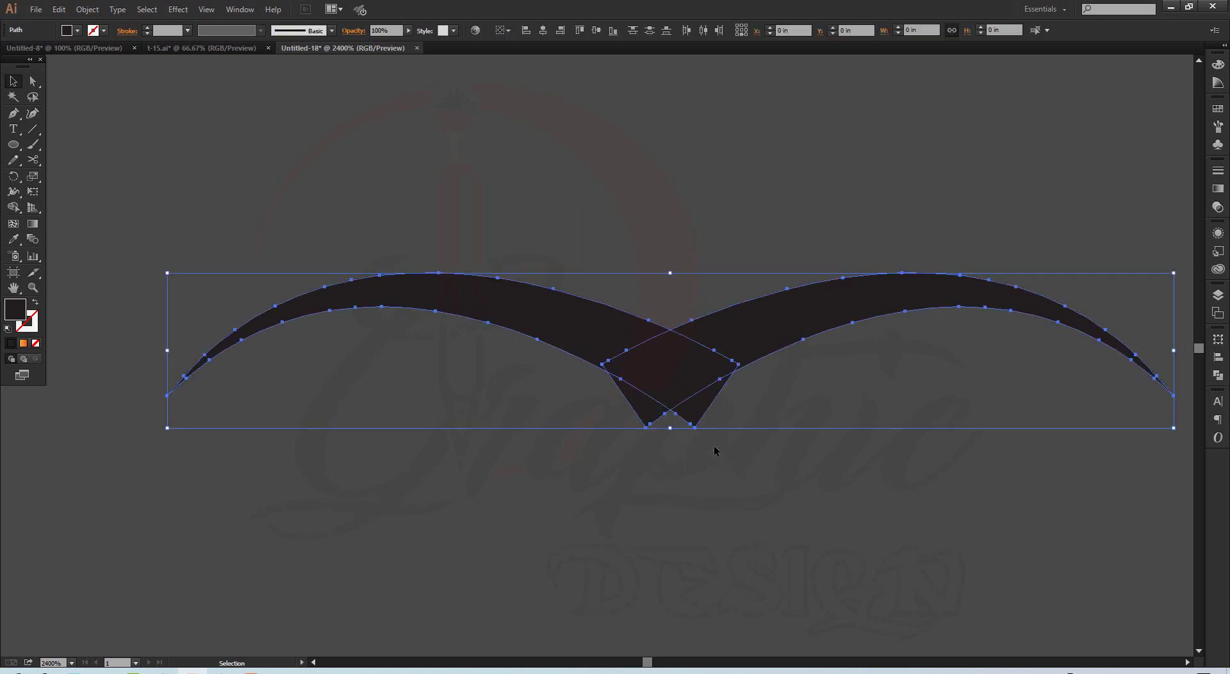
key("ctrl+shift+b")
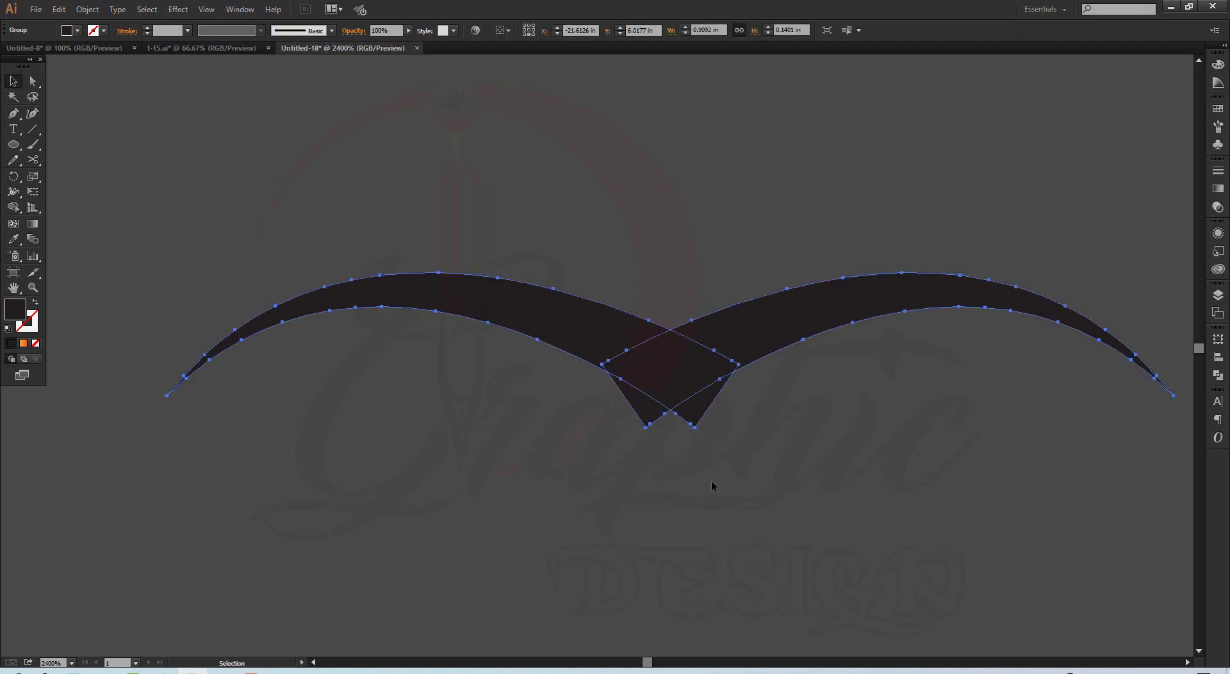
Zoom out to 200% to show the whole sunset scene.
key("ctrl+space")
left_click(721, 396, "ctrl+alt")
left_click(548, 324, "ctrl+alt")
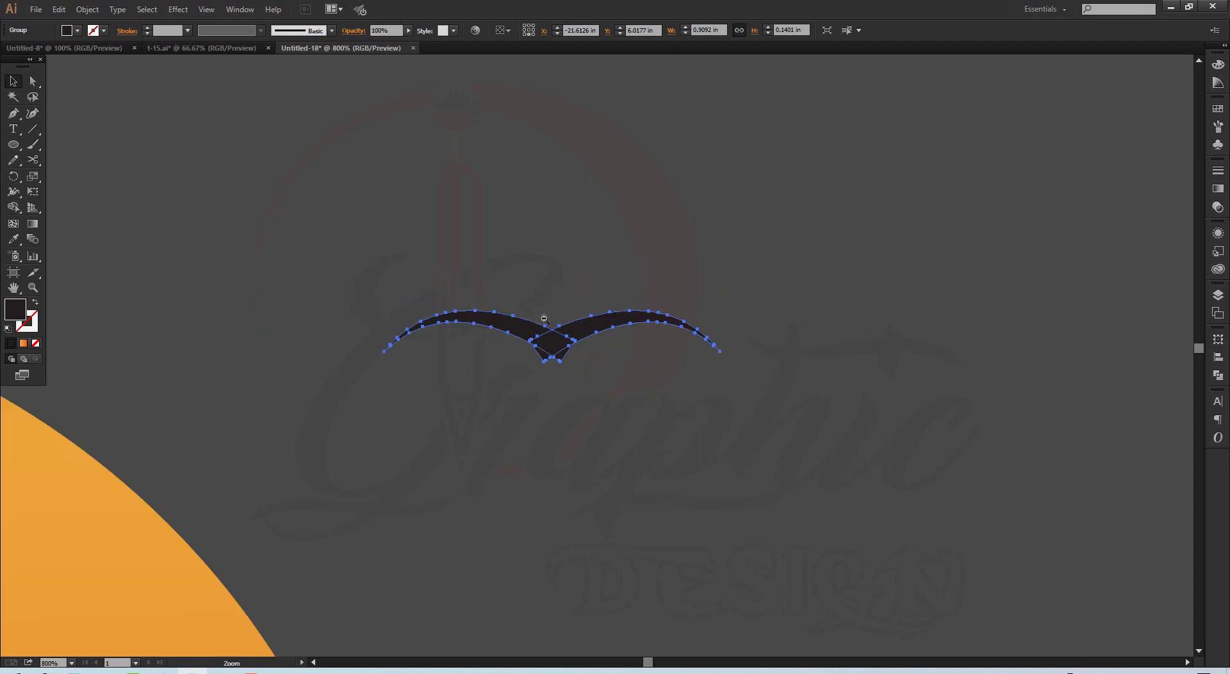
left_click(552, 362, "ctrl+alt")
left_click(553, 362, "ctrl+alt")
left_click(573, 413, "ctrl+alt")
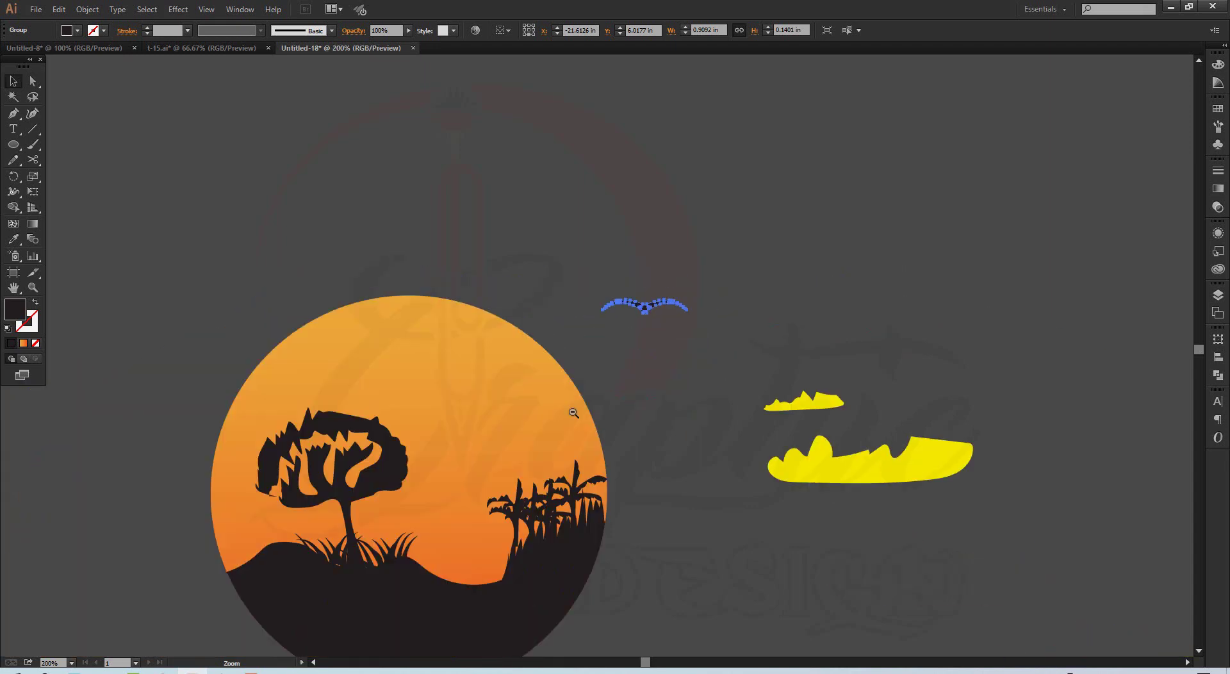
Duplicate the bird several times to build a small flock above the sun.
left_click(636, 351)
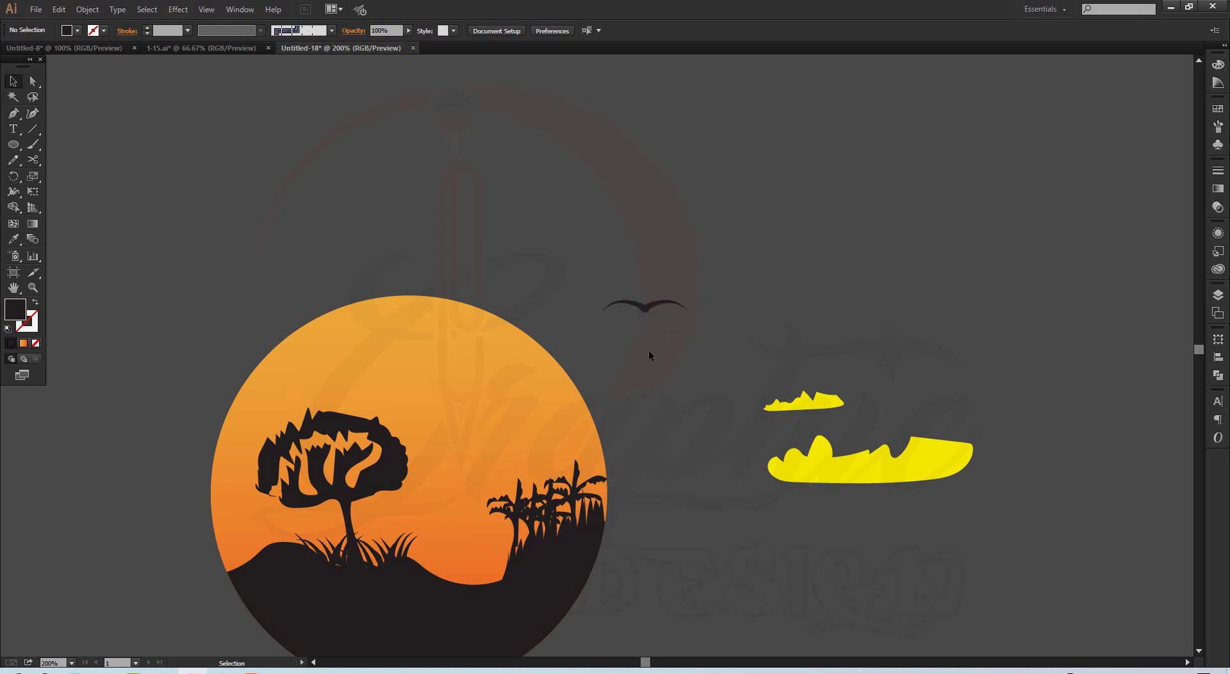
mouse_move(669, 324)
left_mouse_down()
mouse_move(652, 317)
mouse_move(671, 314)
left_mouse_up()
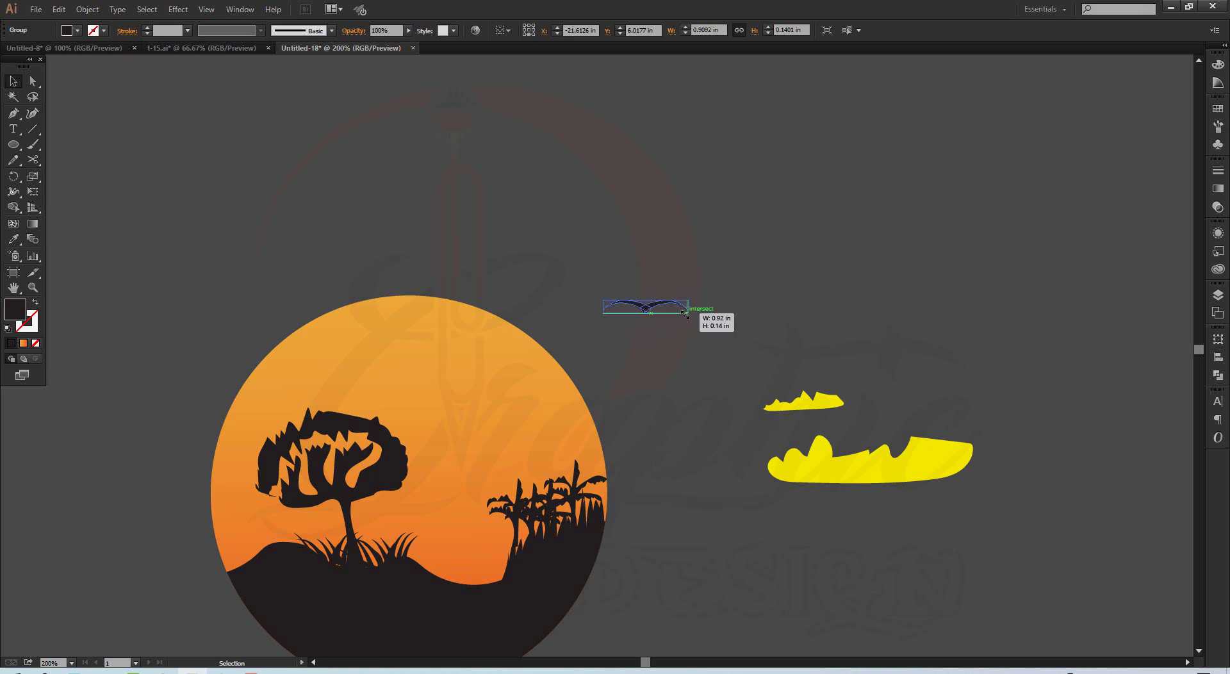
left_click(668, 356)
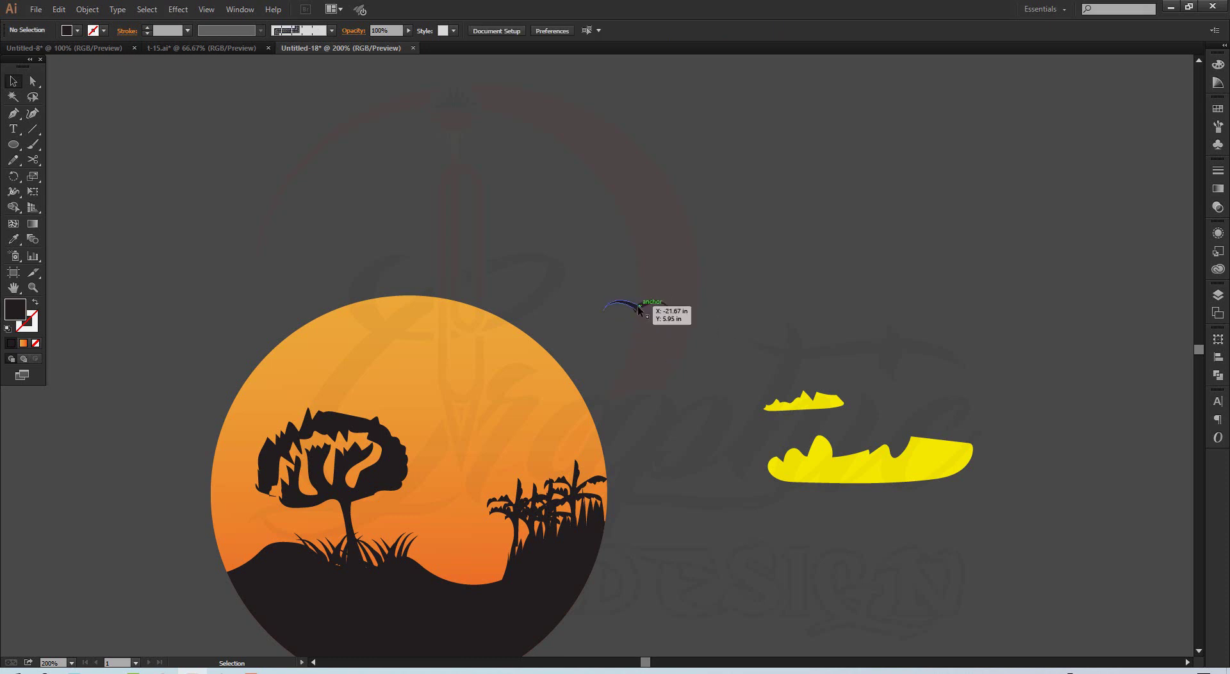
mouse_move(639, 310)
left_mouse_down()
mouse_move(659, 254)
mouse_move(677, 268)
mouse_move(683, 276)
mouse_move(595, 274)
left_mouse_up()
key("ctrl+z")
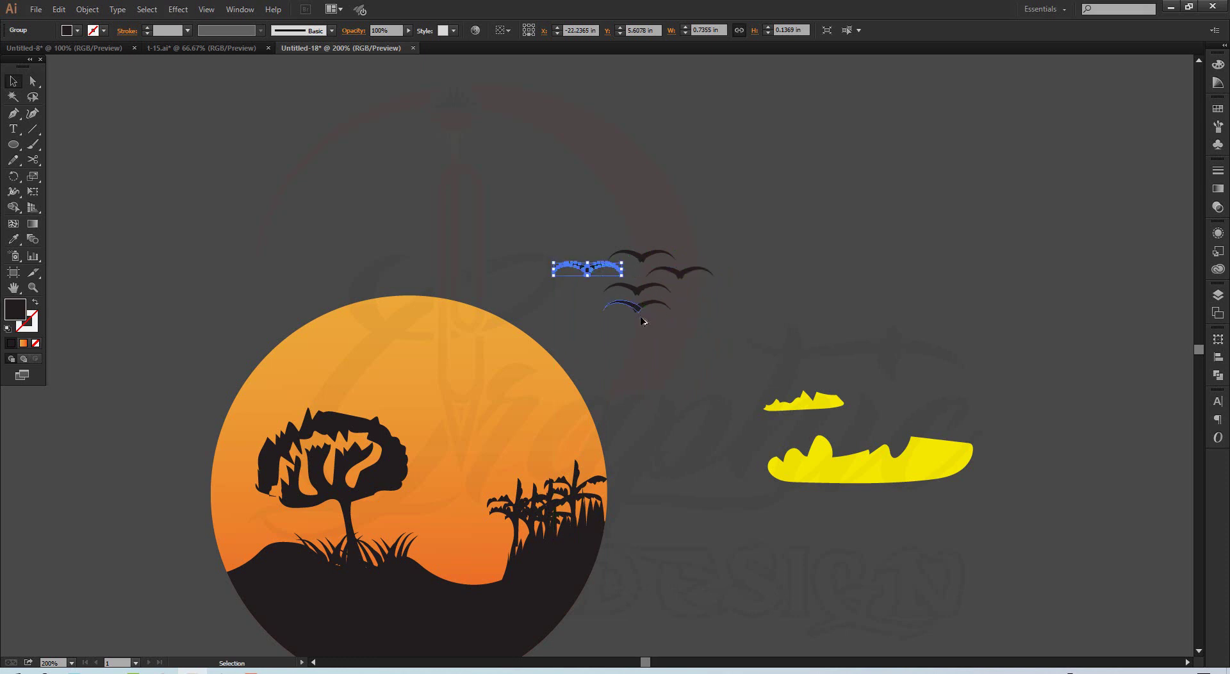
left_click_drag(643, 311, 647, 359)
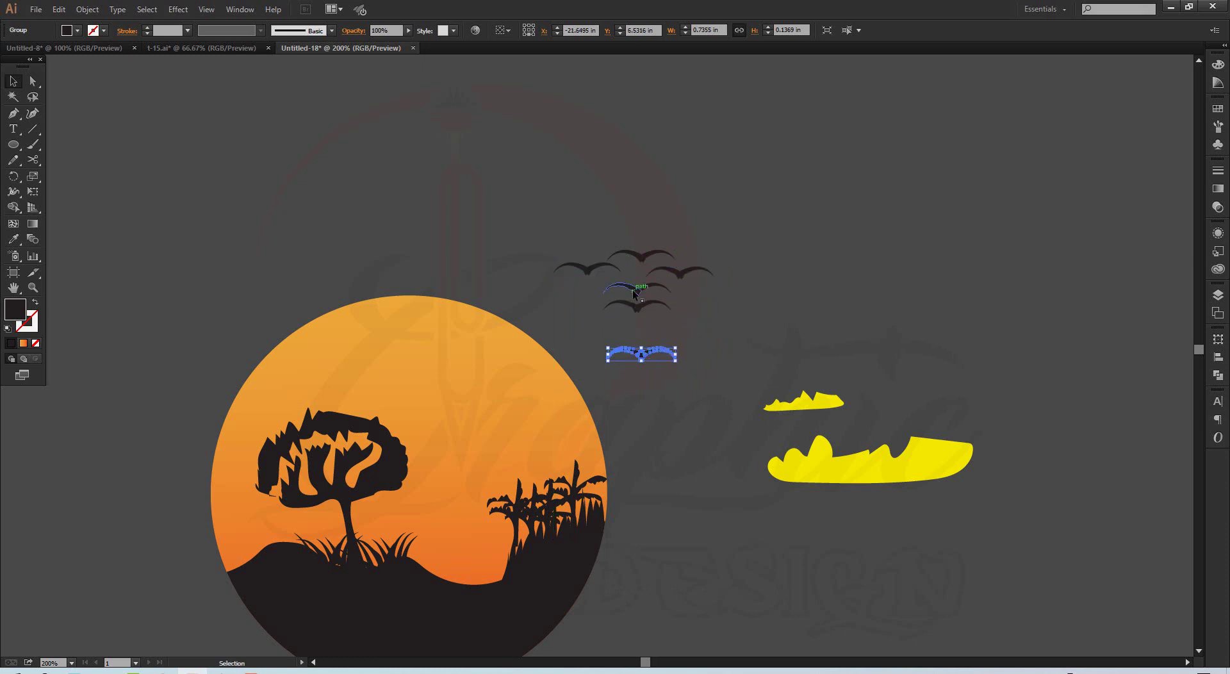
mouse_move(631, 296)
left_mouse_down()
mouse_move(611, 297)
mouse_move(724, 311)
left_mouse_up()
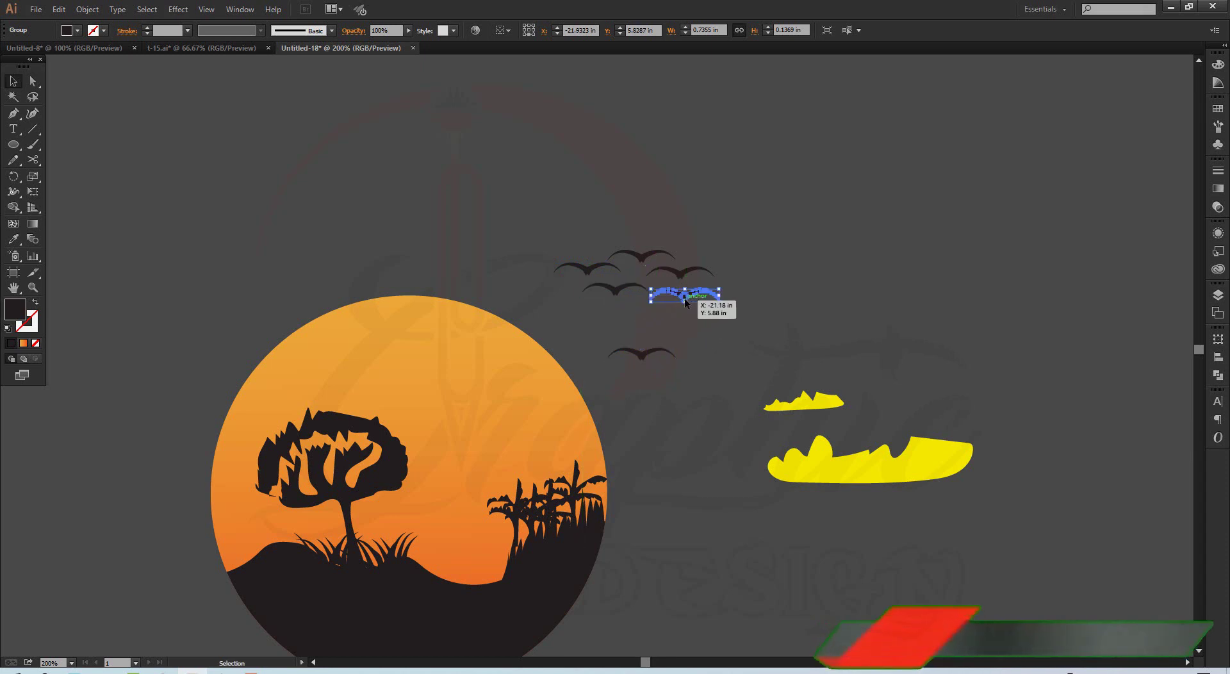
left_click_drag(635, 366, 643, 320)
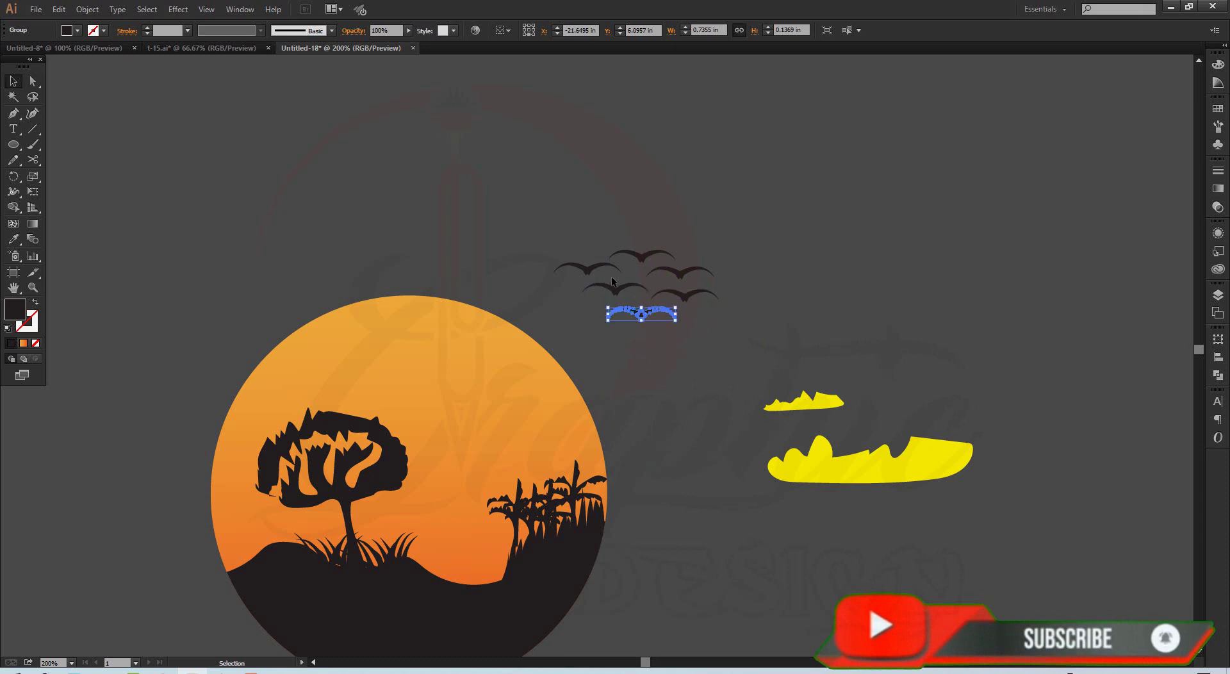
Shrink the two middle birds into a thinner, flatter group.
mouse_move(613, 280)
left_mouse_down()
mouse_move(716, 308)
mouse_move(676, 277)
left_mouse_up()
left_click(598, 255)
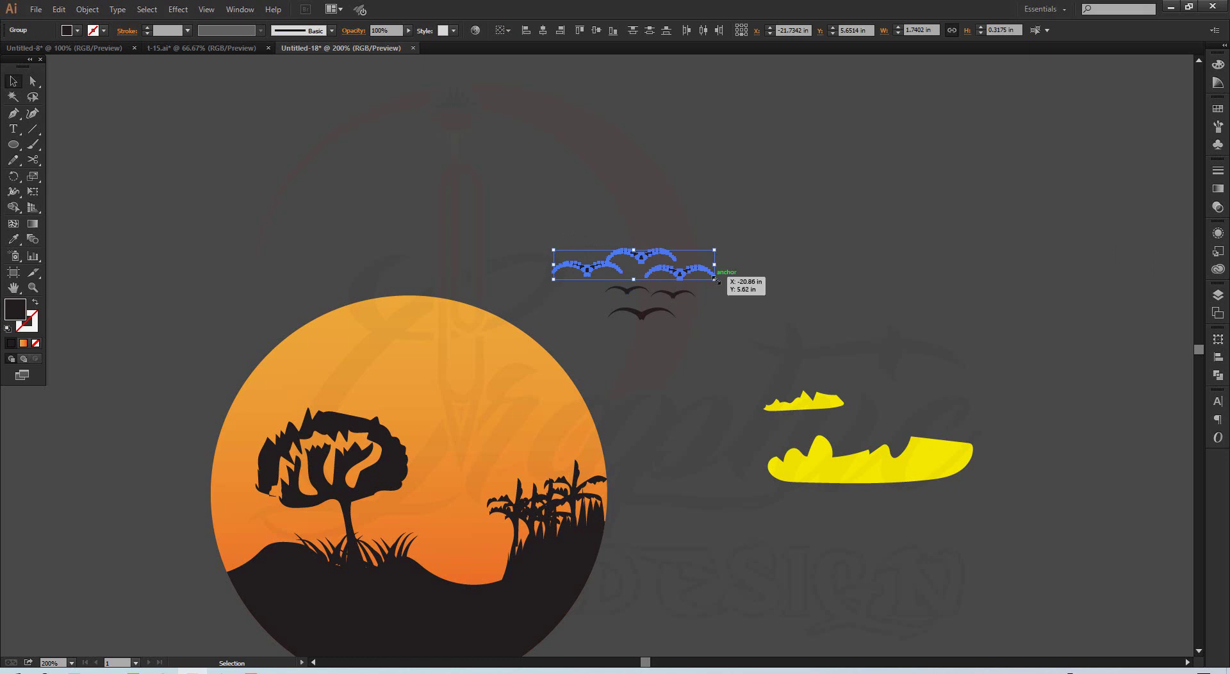
left_click_drag(715, 279, 692, 273)
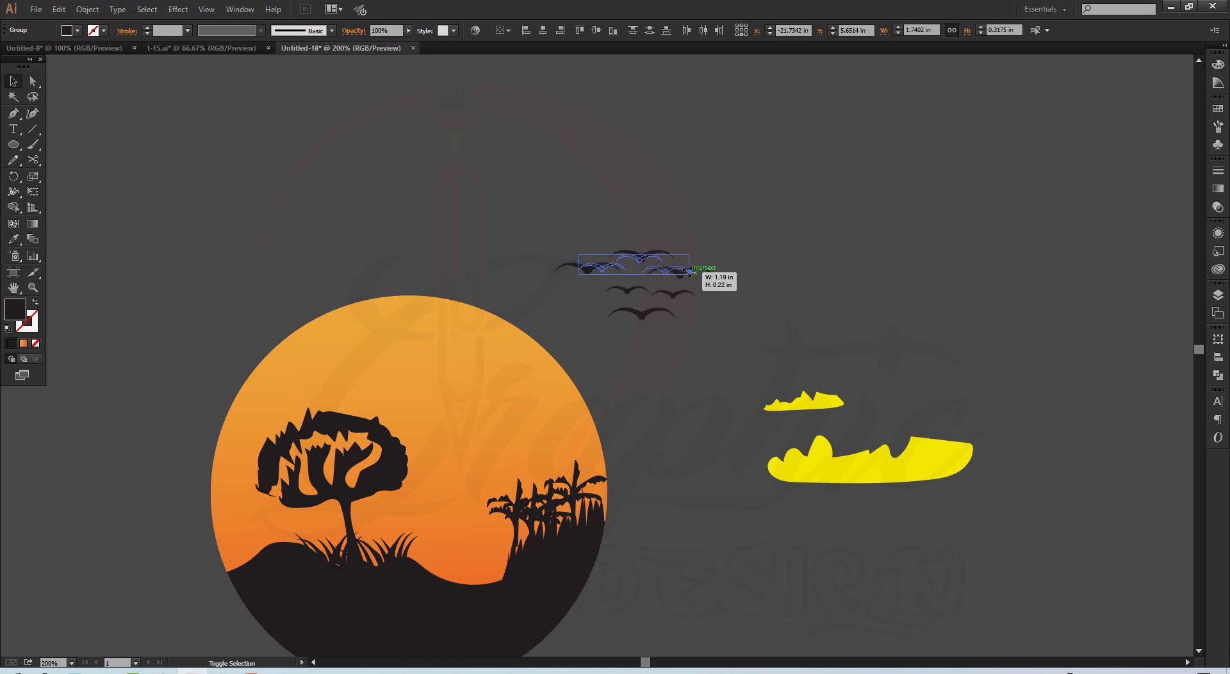
left_click_drag(690, 272, 683, 273)
left_click(737, 288)
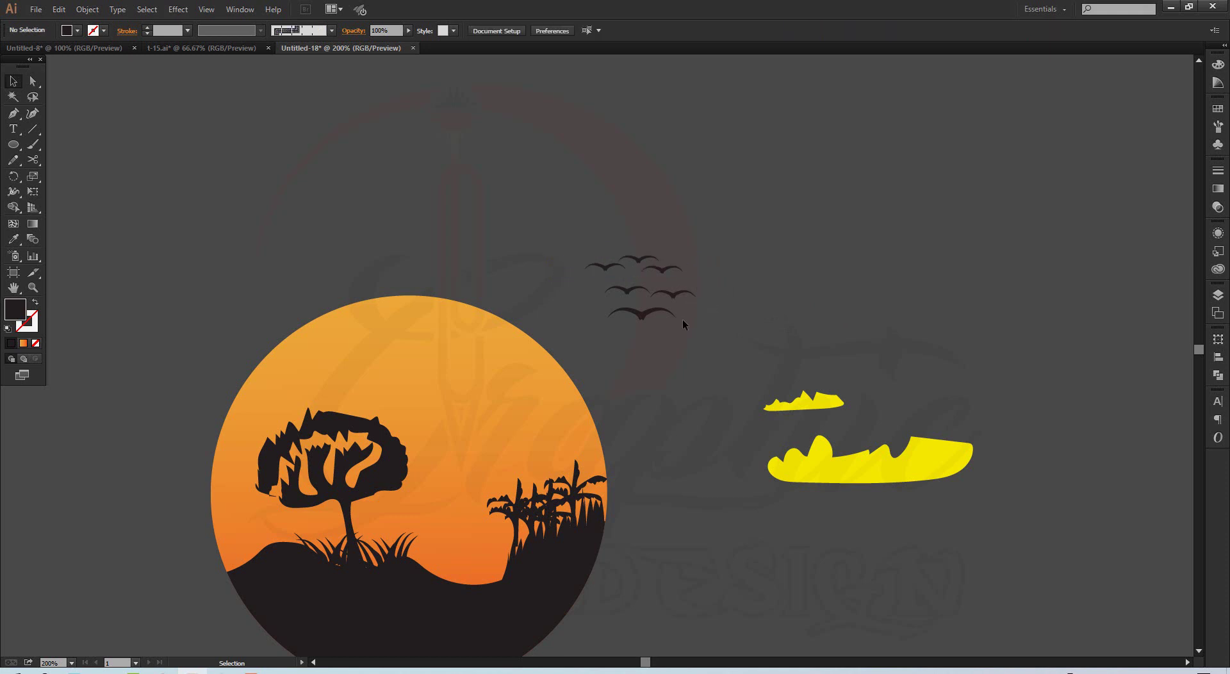
Scale the top row of birds down proportionally.
left_click_drag(610, 229, 676, 282)
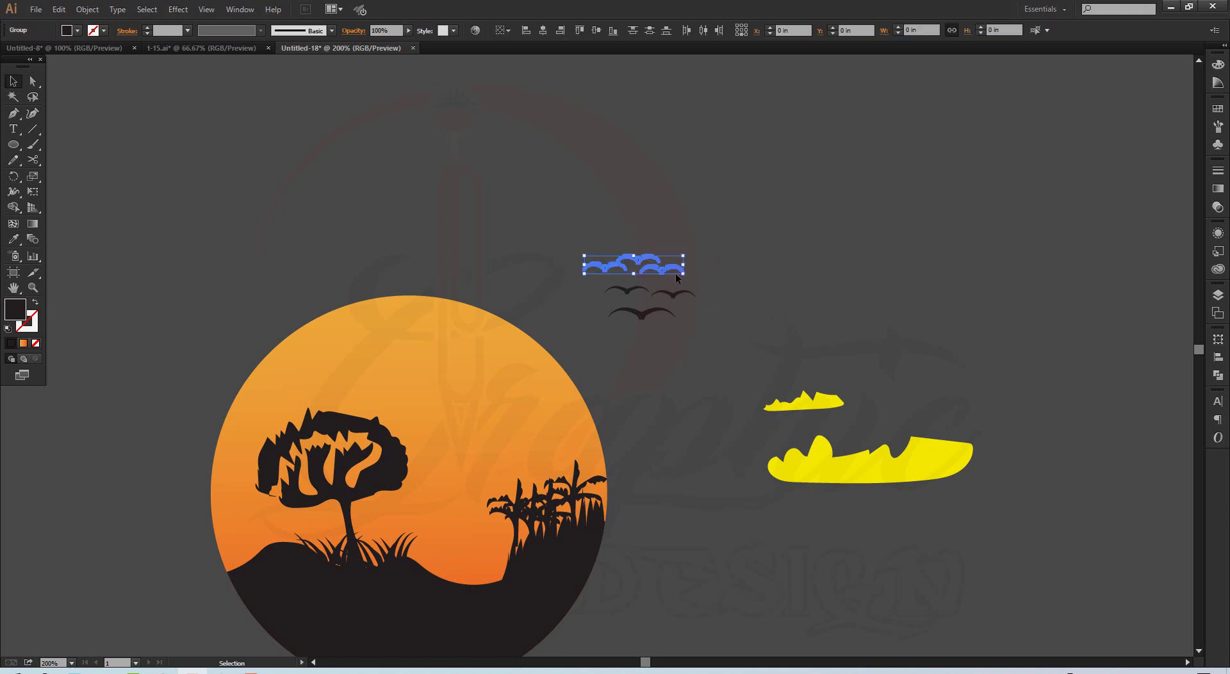
key("shift")
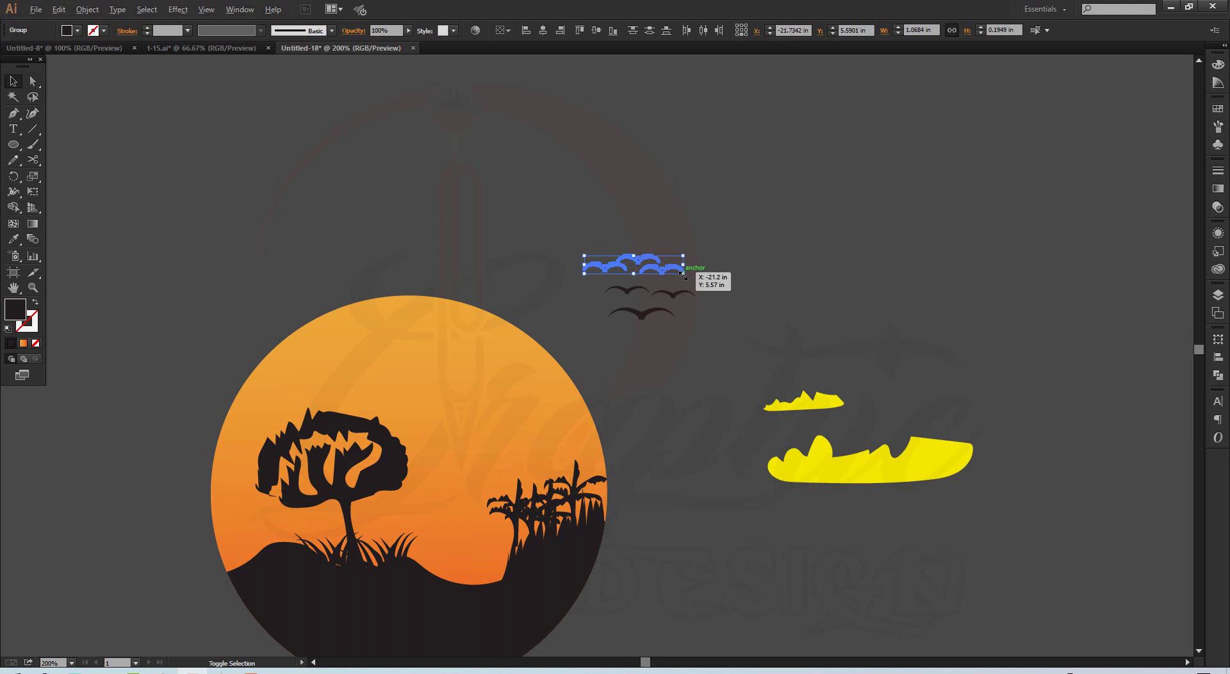
mouse_move(683, 275)
left_mouse_down()
mouse_move(714, 274)
mouse_move(661, 273)
left_mouse_up()
left_click(714, 274)
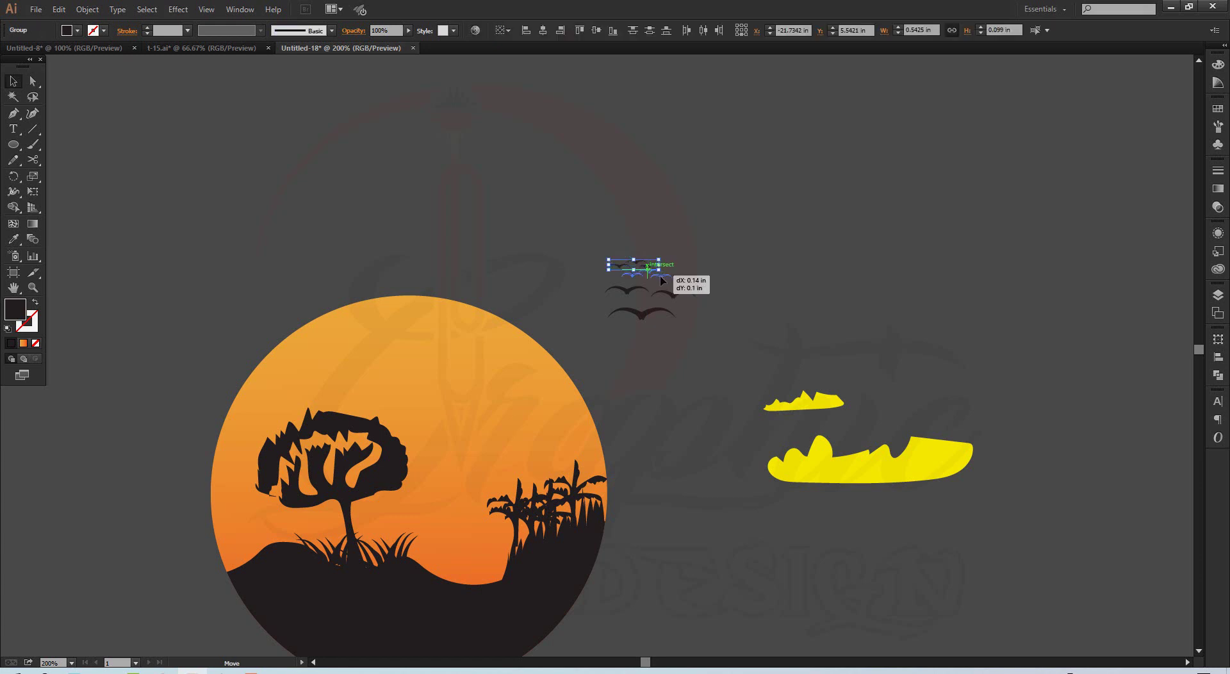
Move the flock into the sun's upper left and tilt it about 8°.
mouse_move(660, 275)
left_mouse_down()
mouse_move(647, 315)
mouse_move(366, 379)
left_mouse_up()
left_click(669, 336)
left_click(664, 341)
left_click(682, 312)
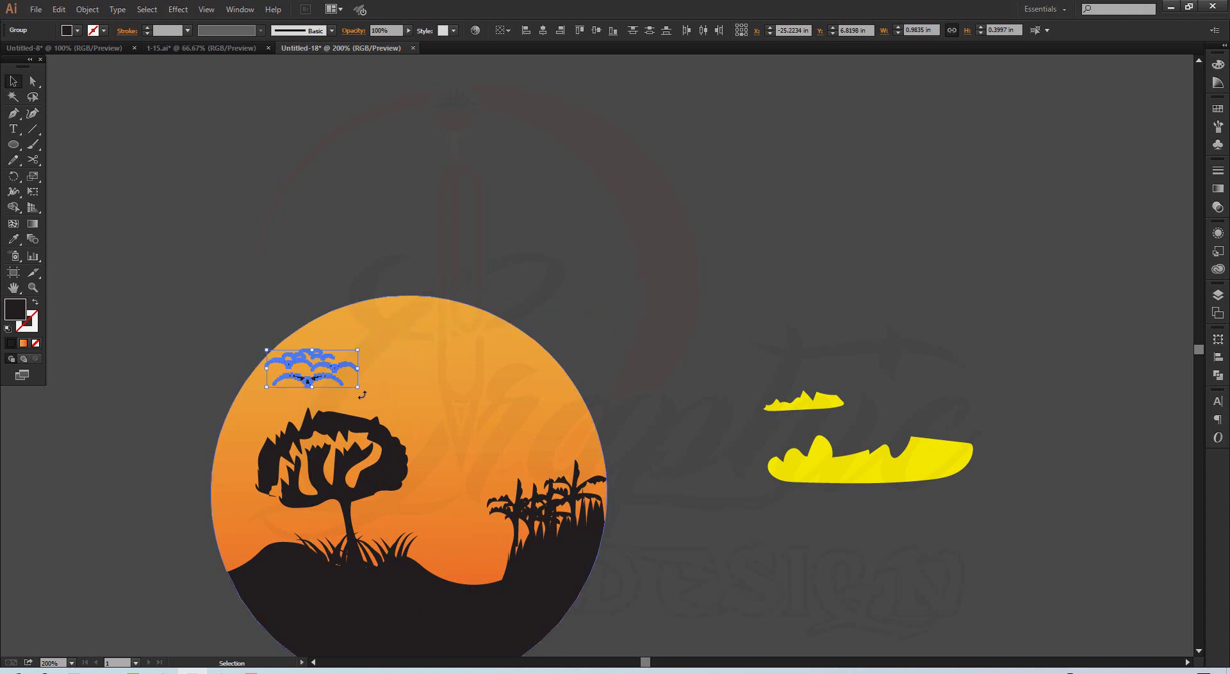
left_click_drag(363, 394, 367, 378)
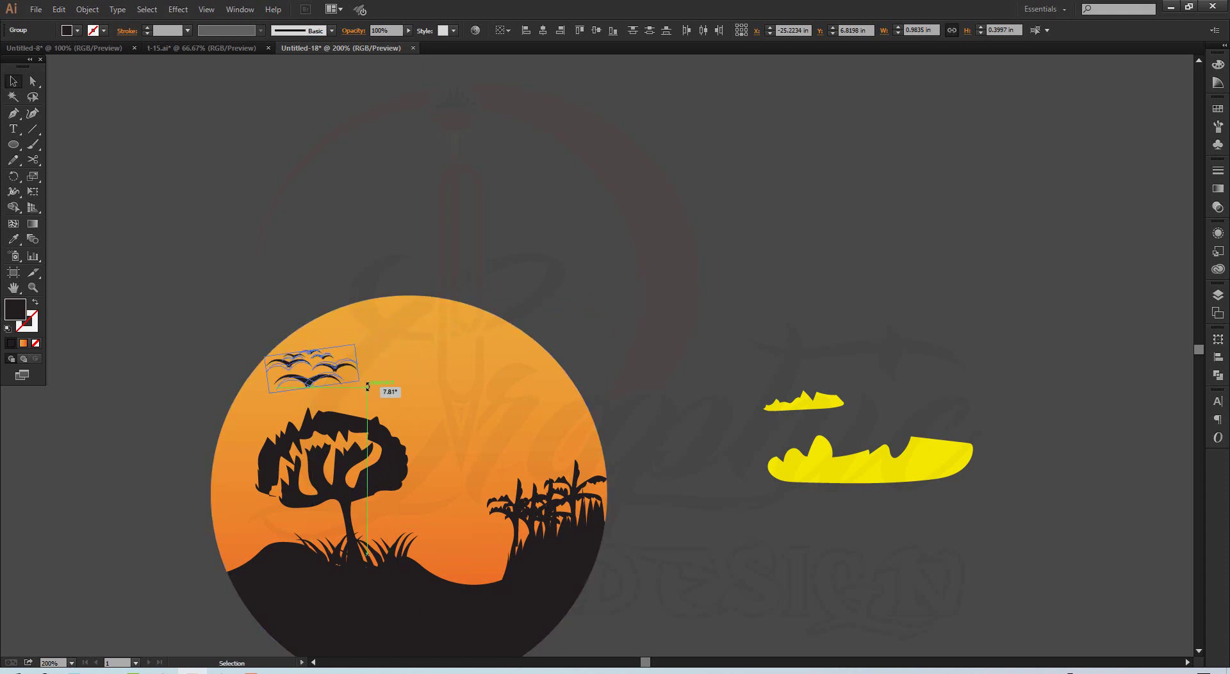
left_click(501, 255)
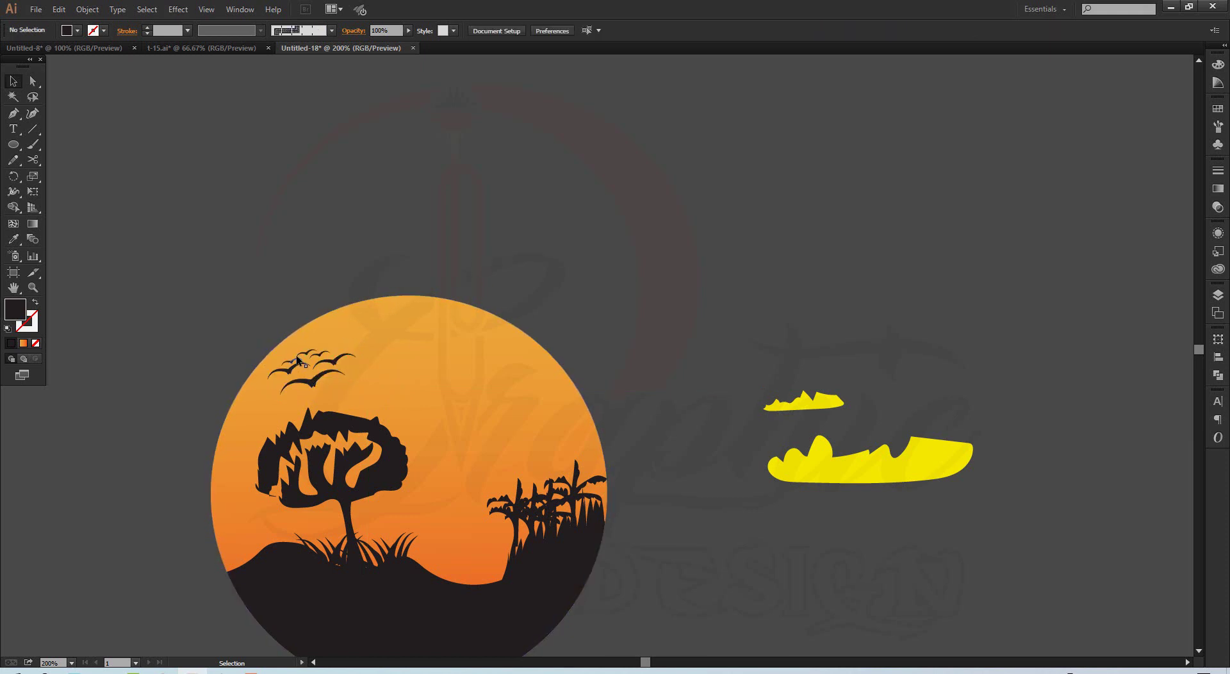
Shrink the bird flock inside the sun proportionally around its centre.
left_click(391, 332)
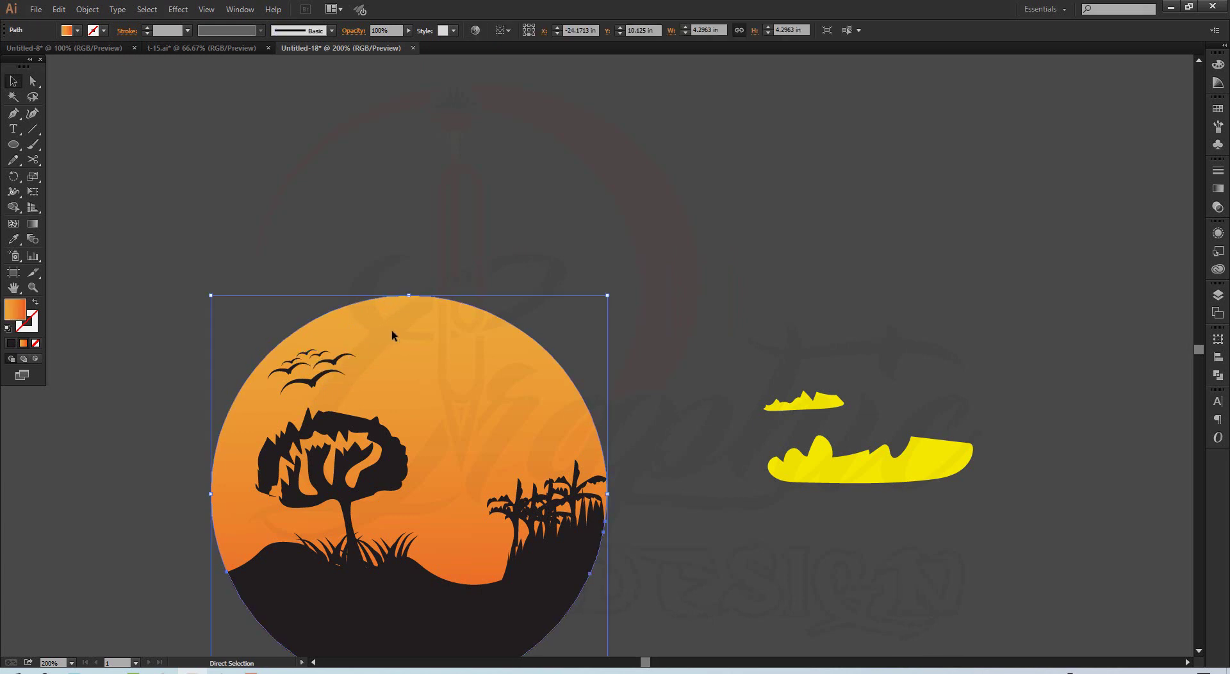
key("ctrl+shift+a")
left_click_drag(266, 322, 340, 386)
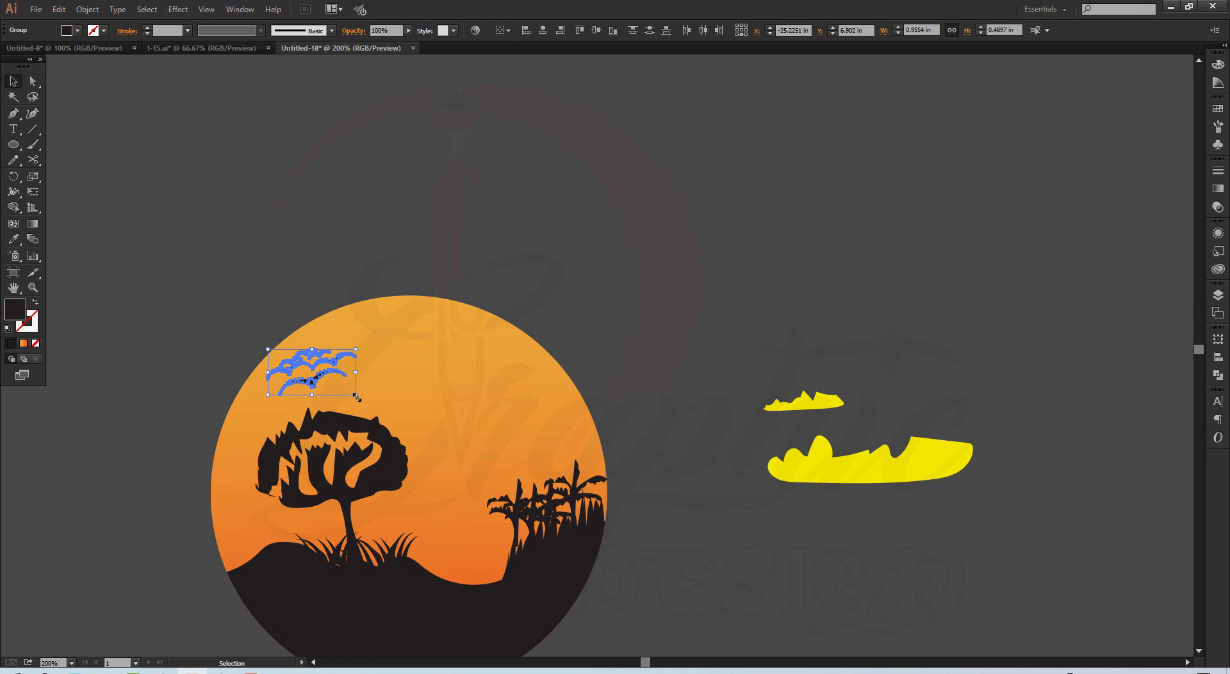
key("shift")
left_click_drag(357, 397, 338, 386)
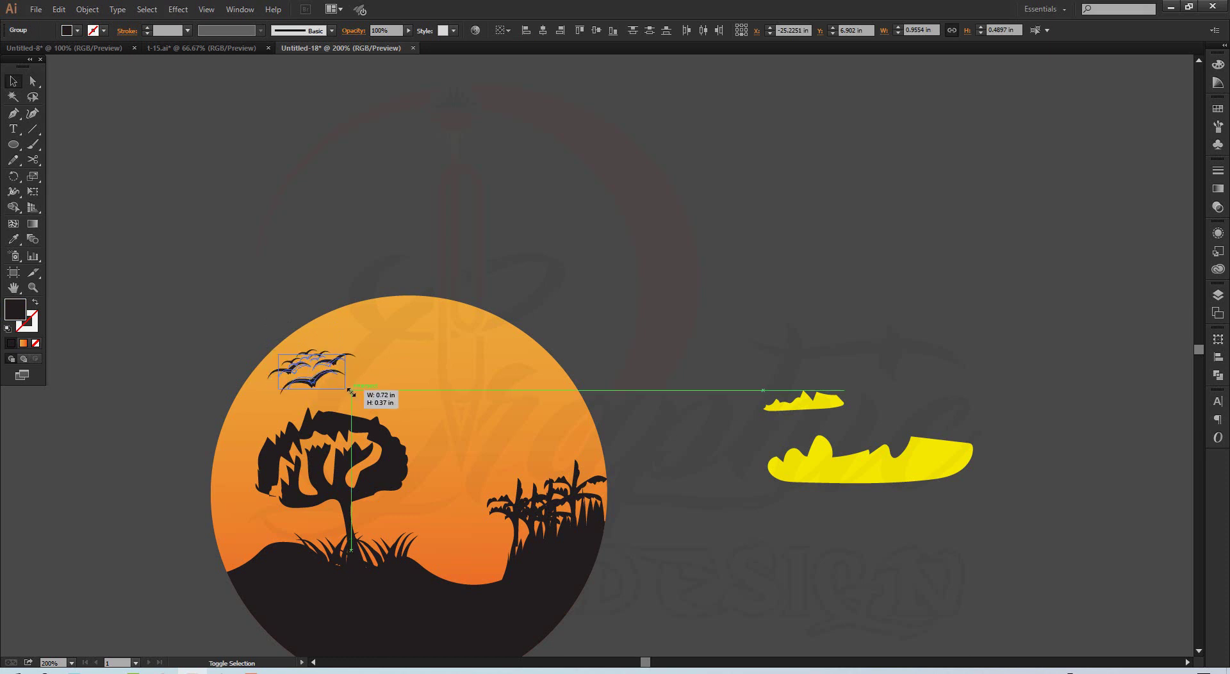
left_click(545, 305)
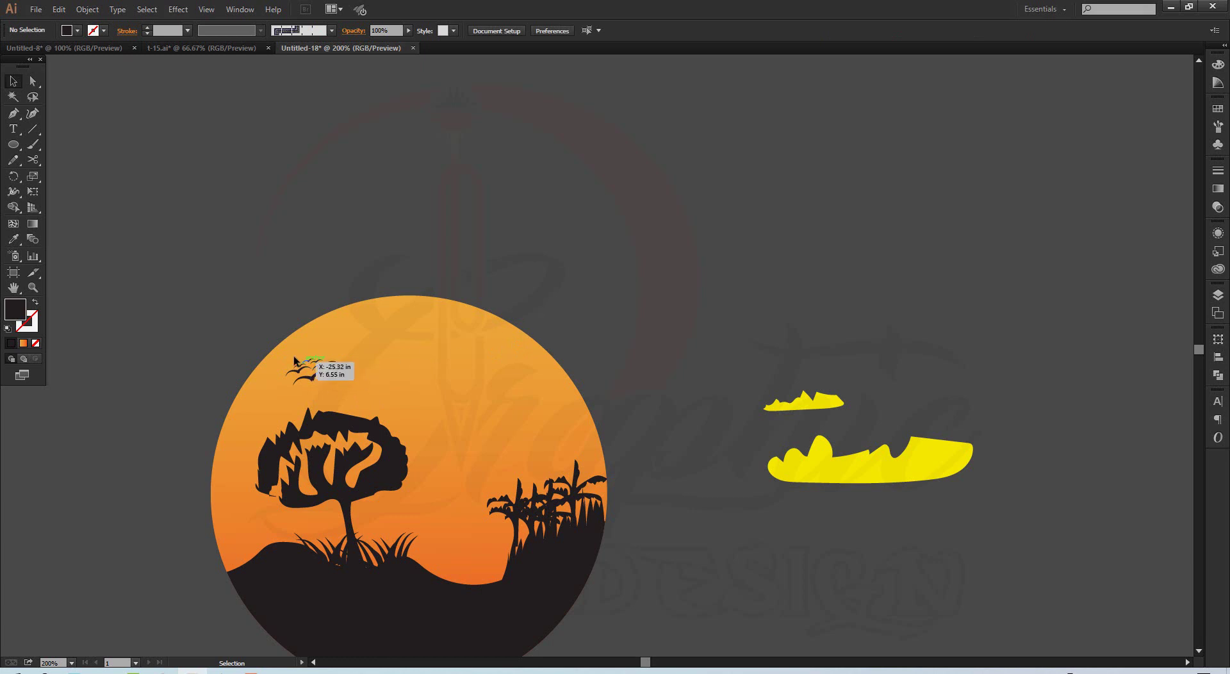
Place a copy of the flock above the palm trees.
left_click(316, 378)
mouse_move(315, 378)
left_mouse_down()
mouse_move(553, 473)
mouse_move(531, 467)
mouse_move(535, 477)
mouse_move(594, 469)
left_mouse_up()
left_click(636, 402)
left_click(757, 378)
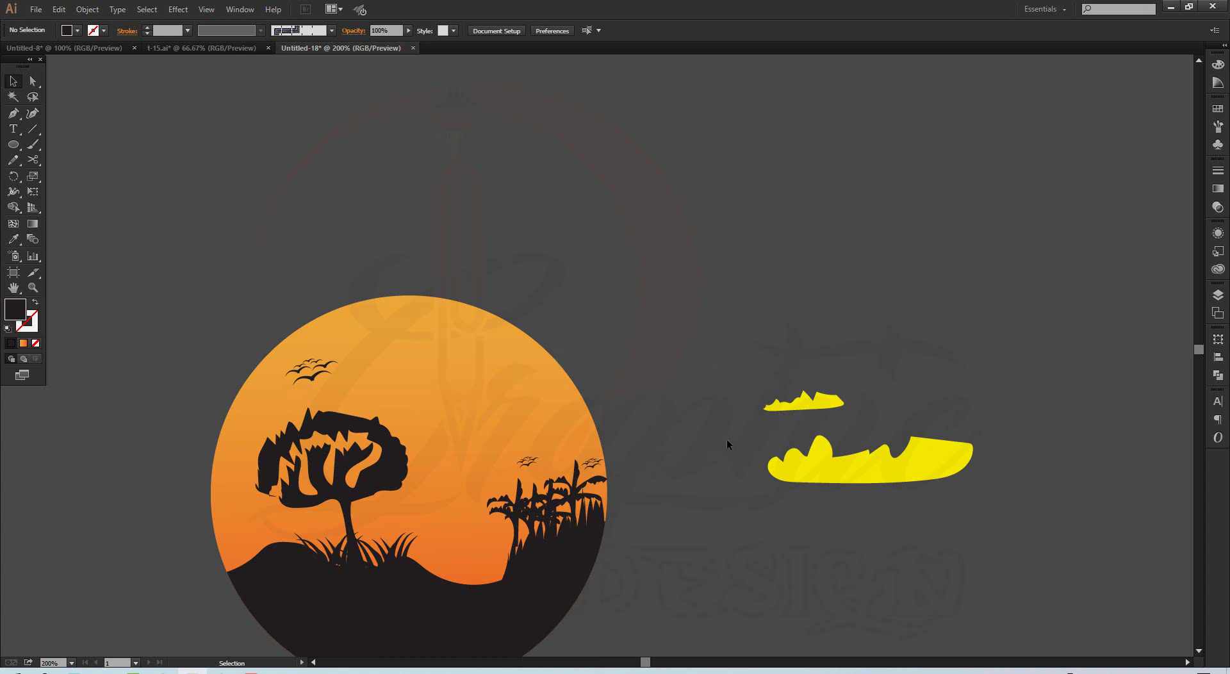
Move the lower yellow cloud up and left and shrink it.
left_click_drag(801, 362, 873, 503)
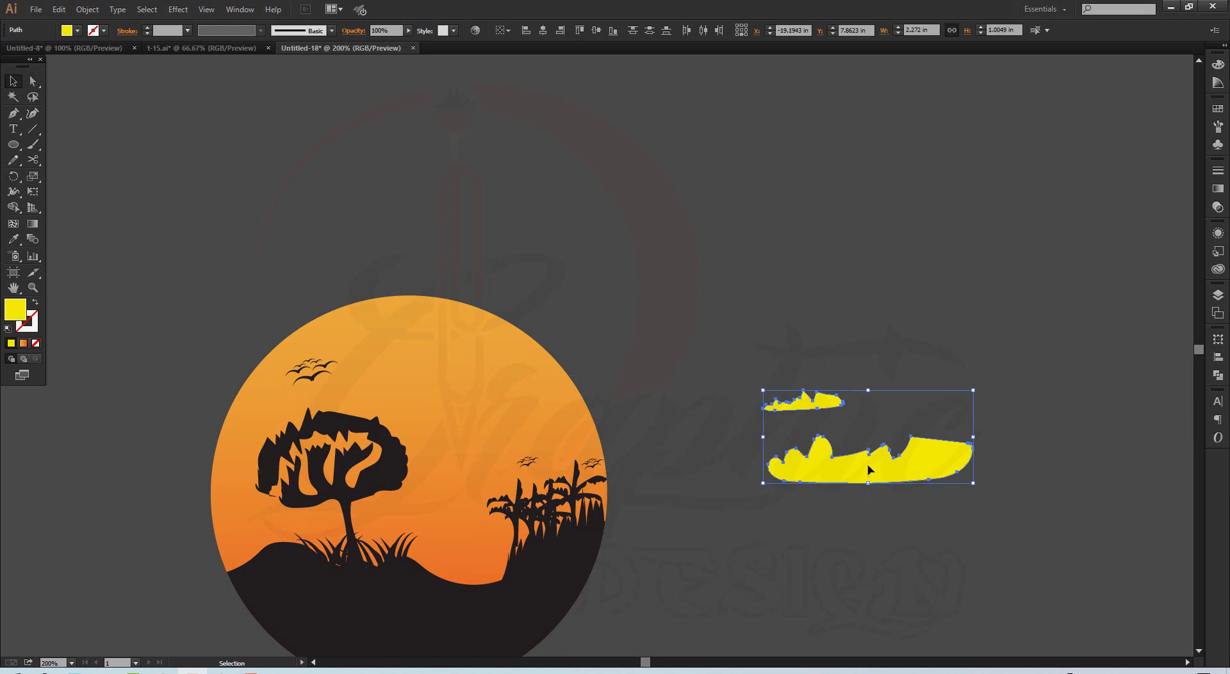
left_click(945, 428)
left_click_drag(909, 463, 845, 431)
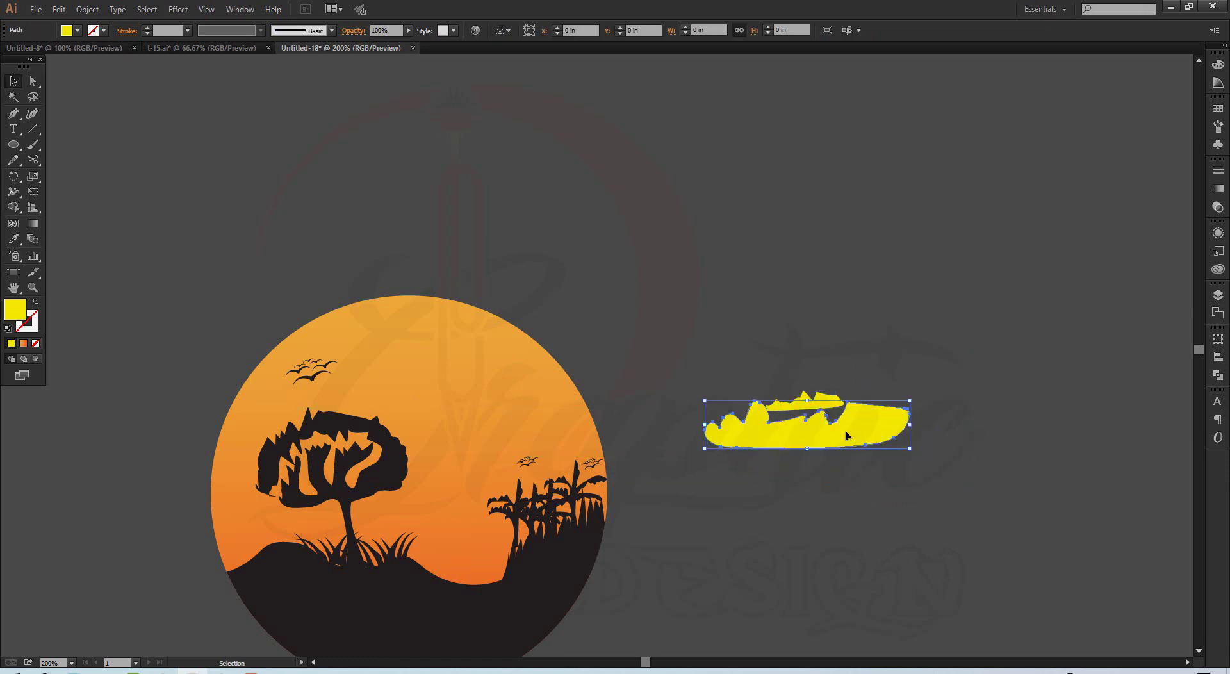
mouse_move(910, 451)
left_mouse_down()
mouse_move(796, 422)
mouse_move(821, 426)
mouse_move(893, 547)
left_mouse_up()
left_click(762, 435)
Delete the lower yellow cloud and sketch a jagged cloud outline above the remaining one.
left_click(771, 448)
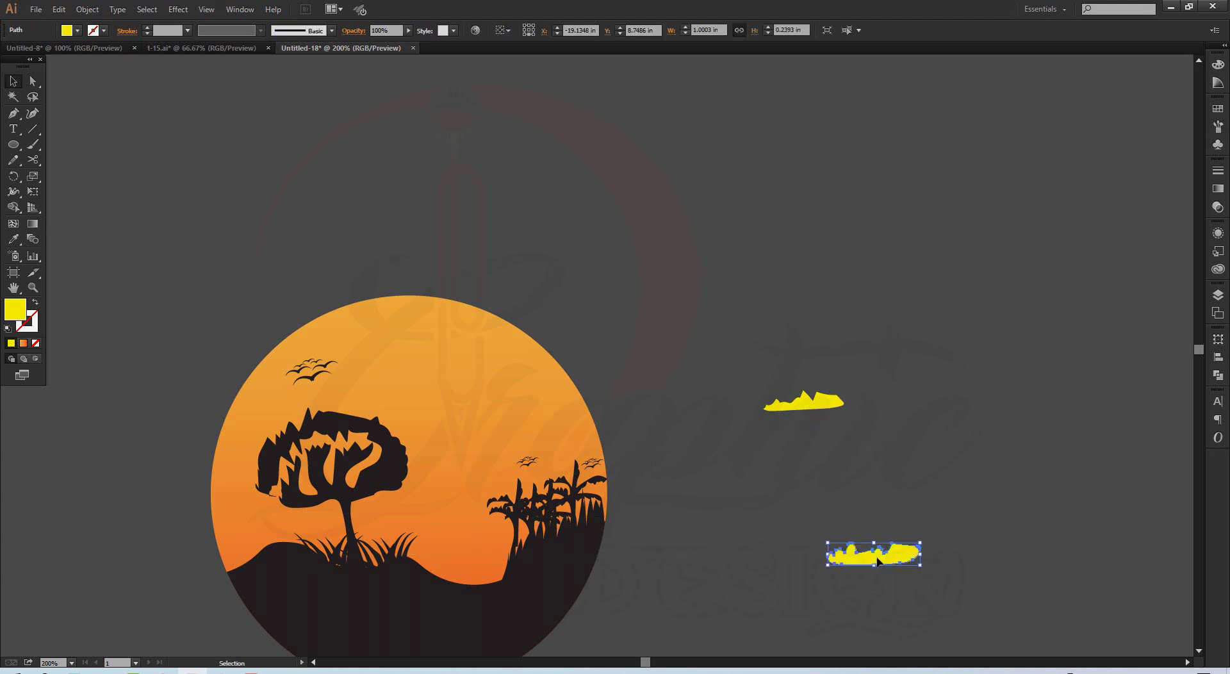
key("Delete")
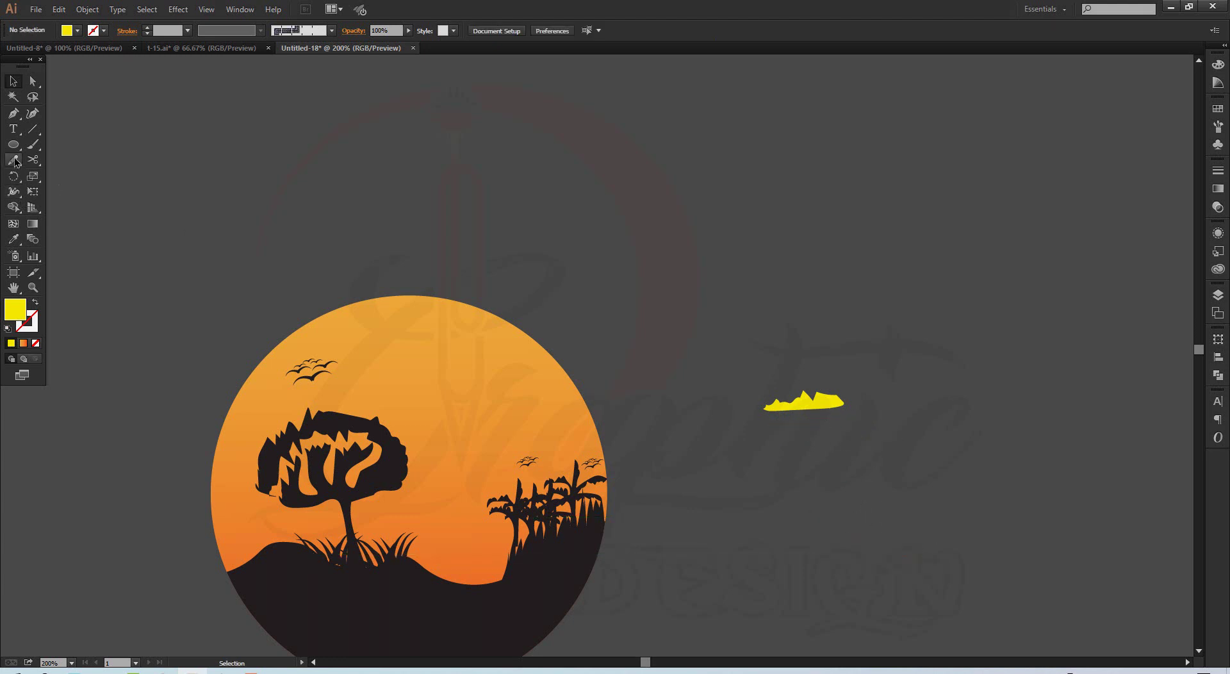
left_click(13, 160)
mouse_move(658, 240)
left_mouse_down()
mouse_move(793, 222)
mouse_move(758, 240)
mouse_move(662, 235)
left_mouse_up()
Fill the new cloud shape yellow from the Fill swatches and scale it down.
key("v")
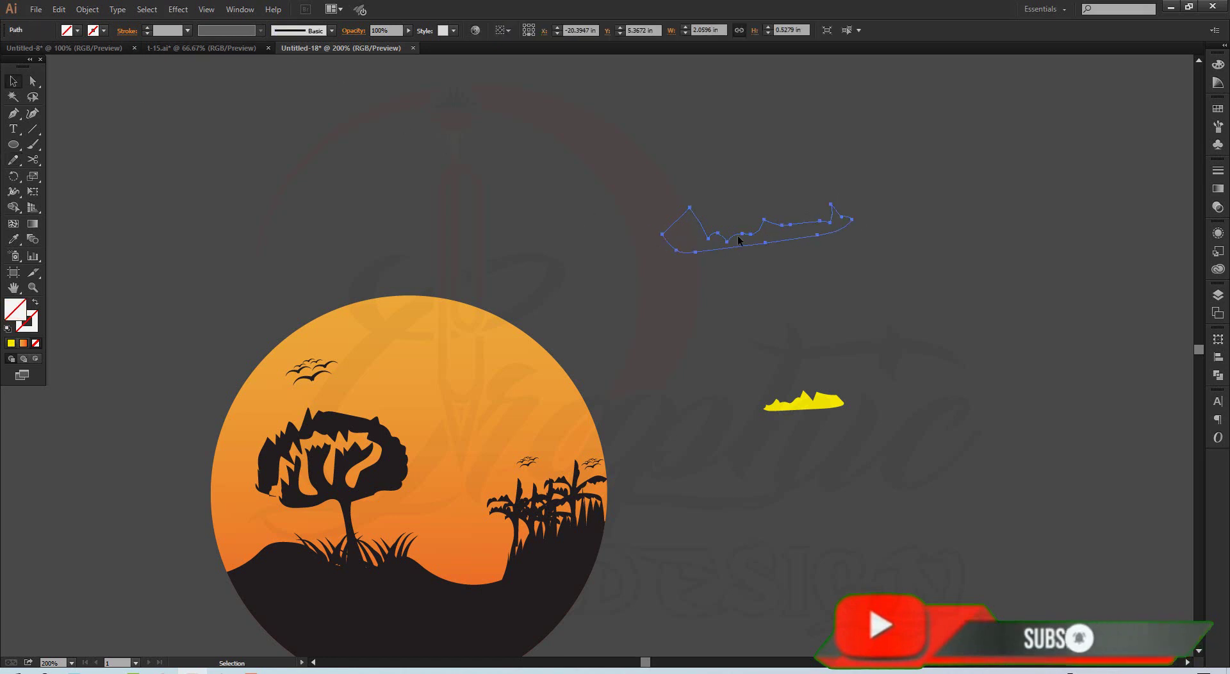
left_click(75, 32)
left_click(53, 53)
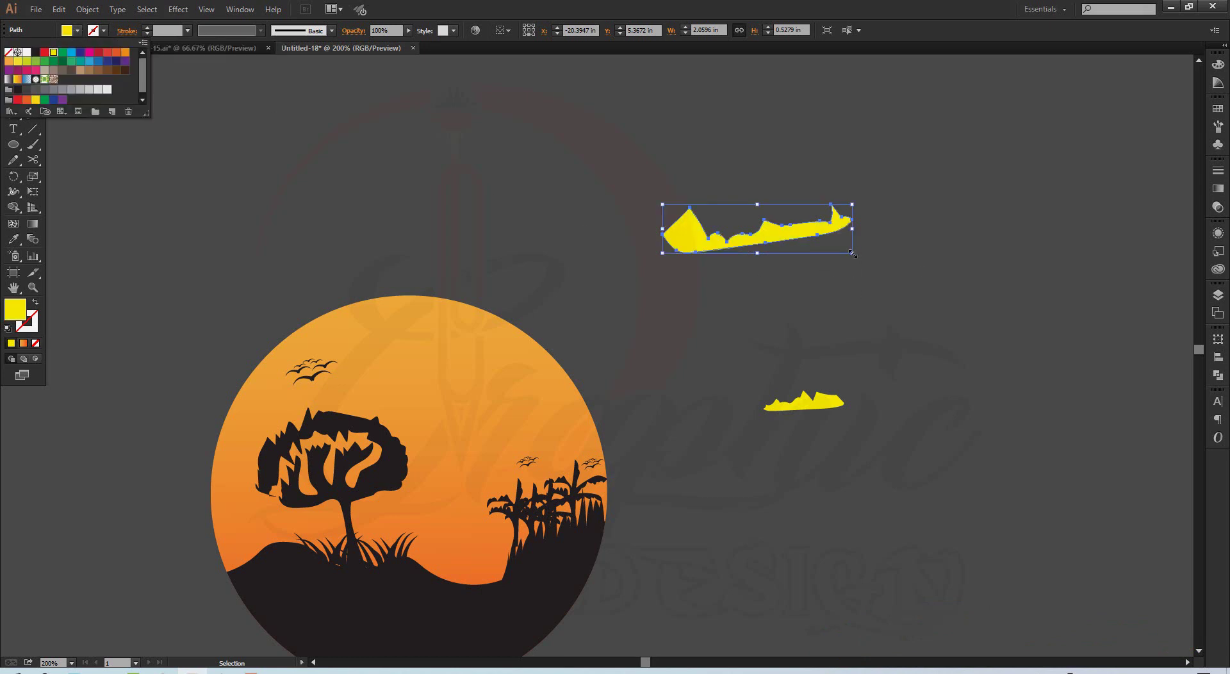
left_click(825, 252)
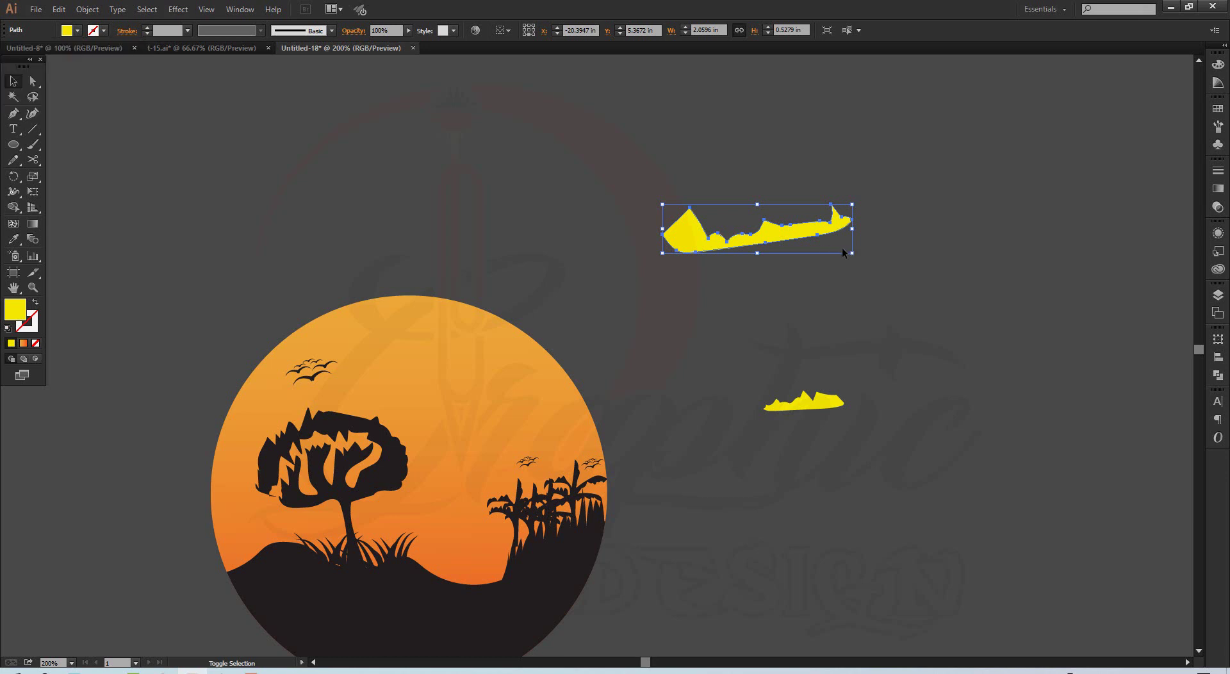
mouse_move(852, 253)
left_mouse_down()
mouse_move(731, 233)
mouse_move(820, 405)
mouse_move(783, 392)
left_mouse_up()
Select both yellow clouds and move them into the upper part of the sun.
left_click(758, 258)
left_click(788, 357)
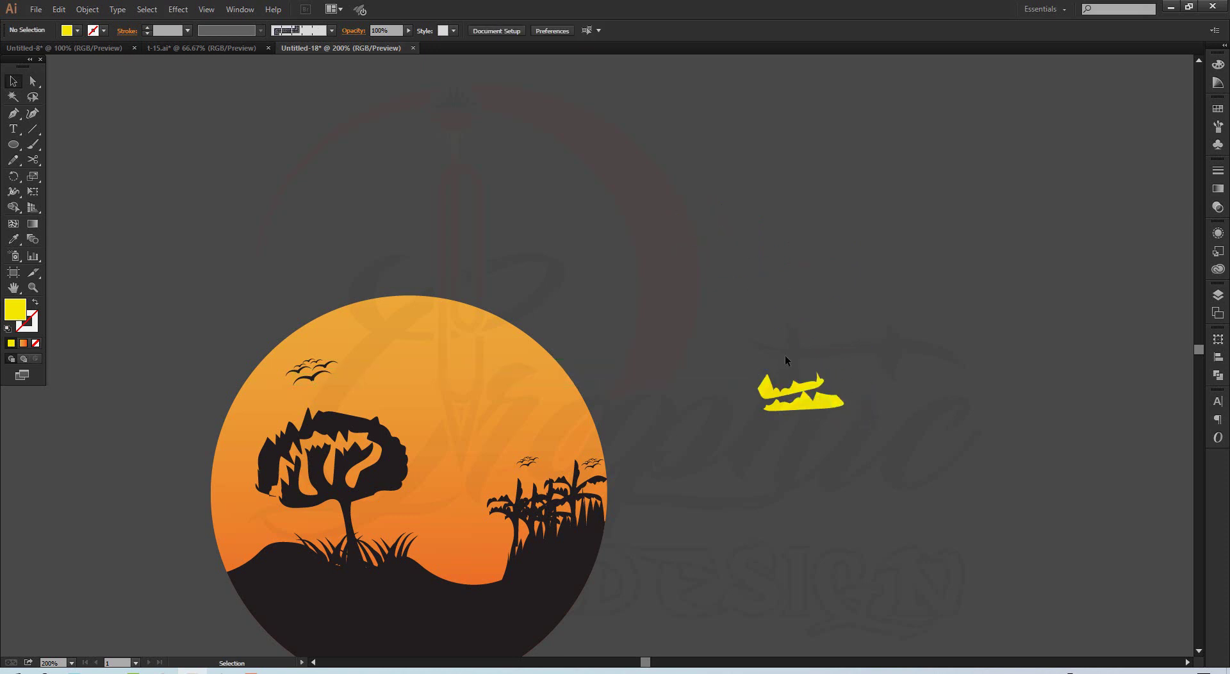
left_click_drag(846, 442, 756, 356)
mouse_move(806, 405)
left_mouse_down()
mouse_move(474, 357)
mouse_move(484, 353)
mouse_move(473, 344)
mouse_move(505, 370)
mouse_move(472, 417)
left_mouse_up()
left_click(474, 324)
left_click(610, 379)
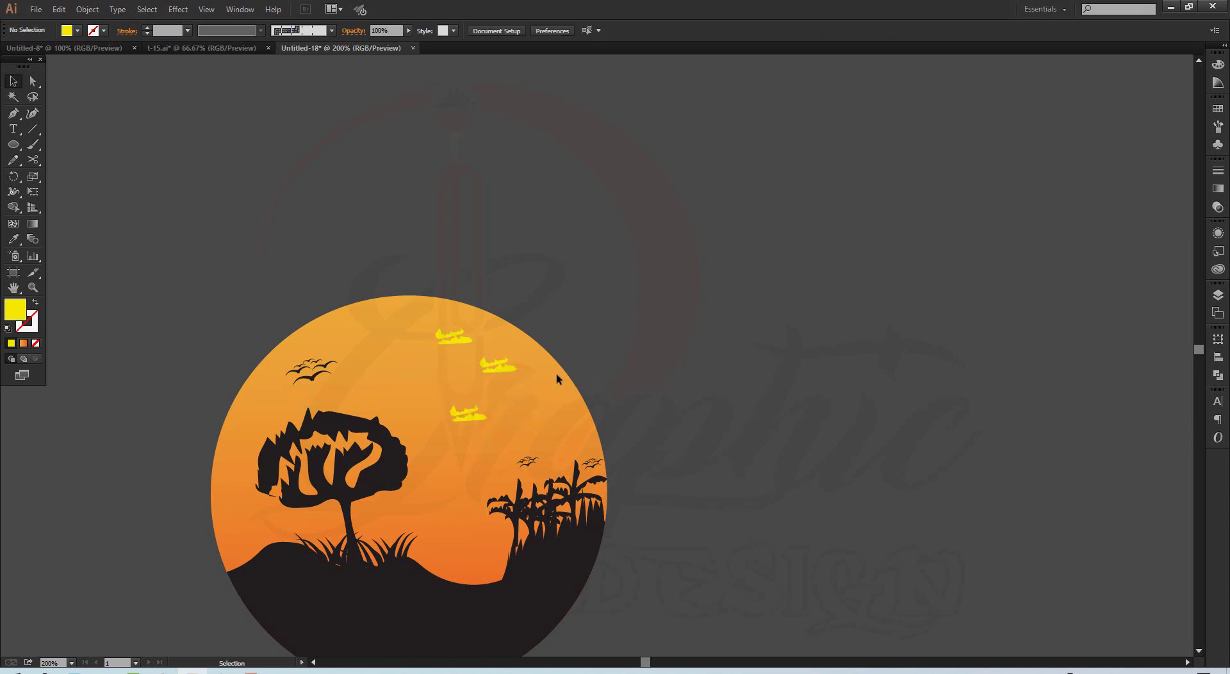
Copy the sun's orange gradient onto the three clouds with the Eyedropper, then deselect them.
left_click_drag(512, 409, 516, 432)
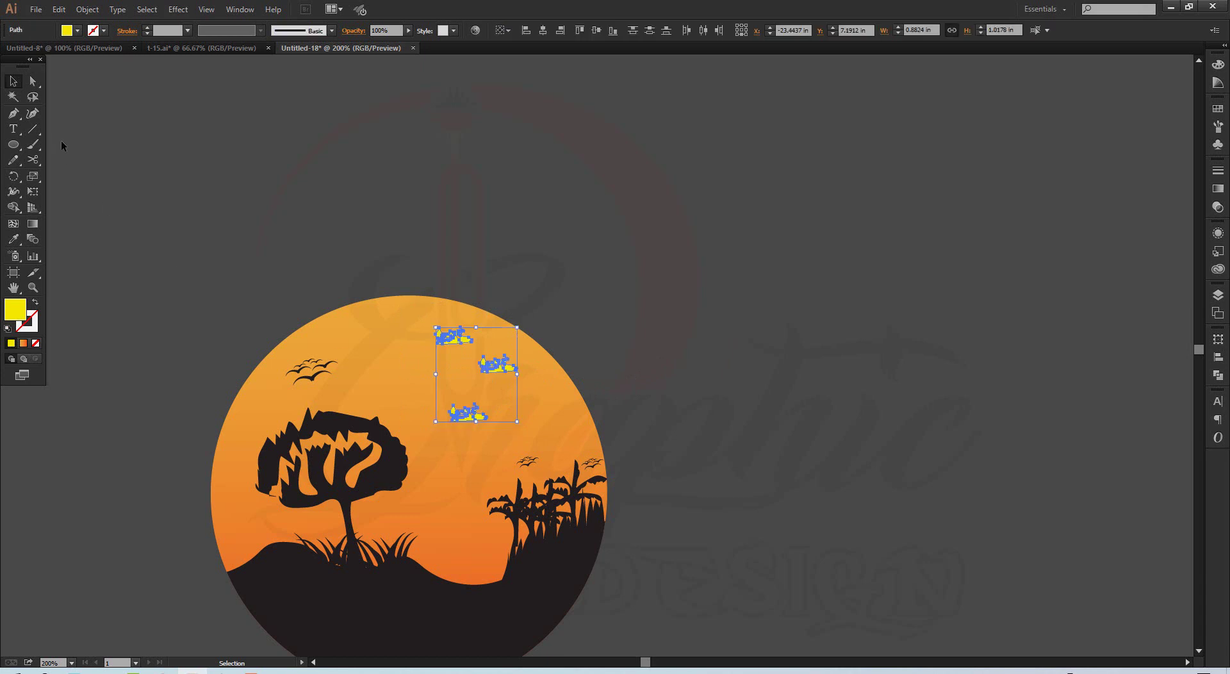
left_click(14, 160)
left_click(14, 239)
left_click(380, 337)
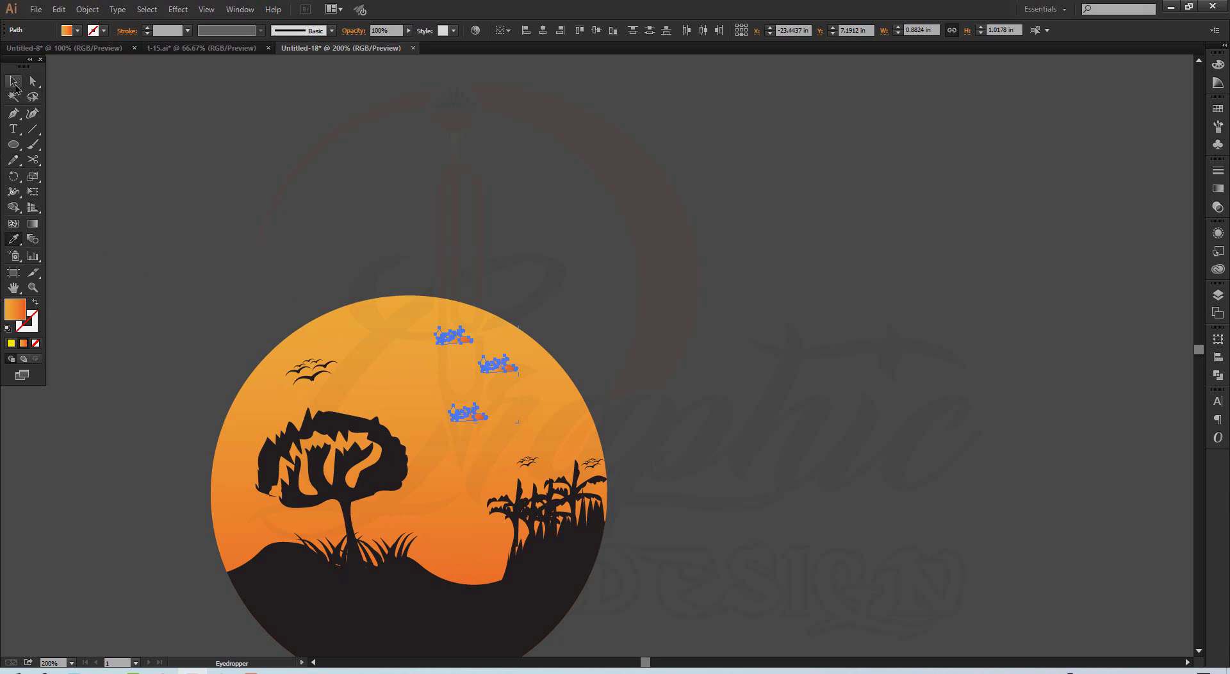
left_click(13, 81)
left_click(591, 264)
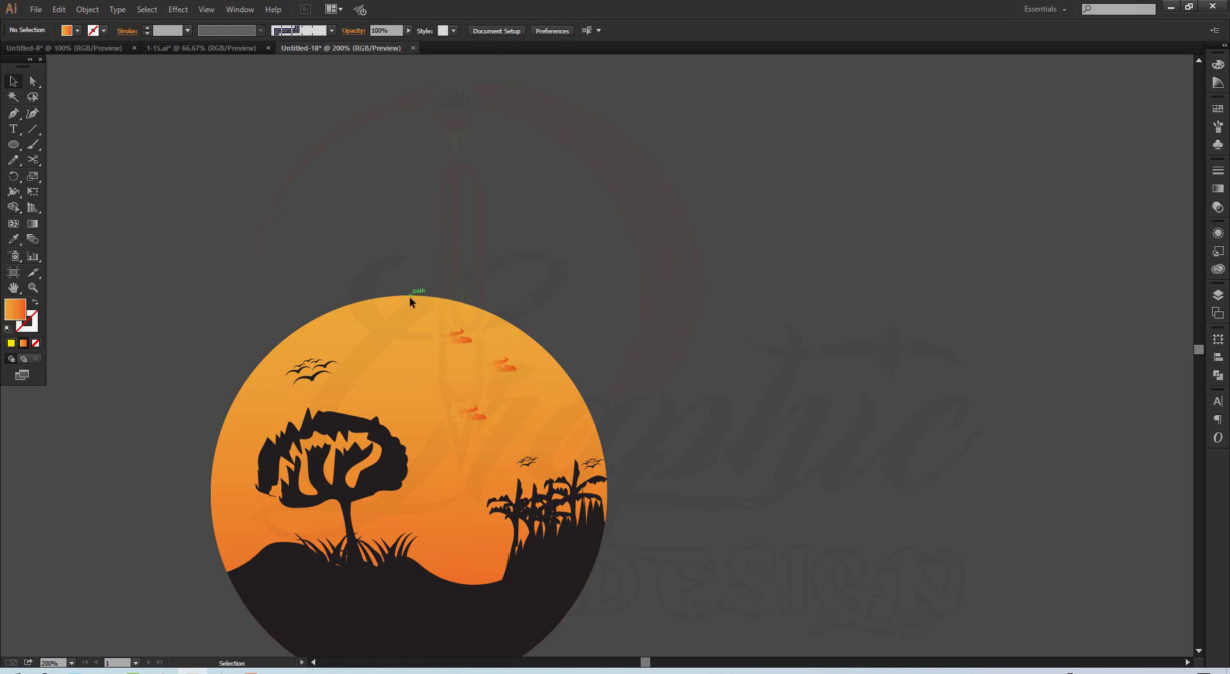
key("ctrl+space")
Redraw the lower top-left cloud's gradient vertically, tilted slightly so its right side reddens.
left_click_drag(452, 386, 473, 383)
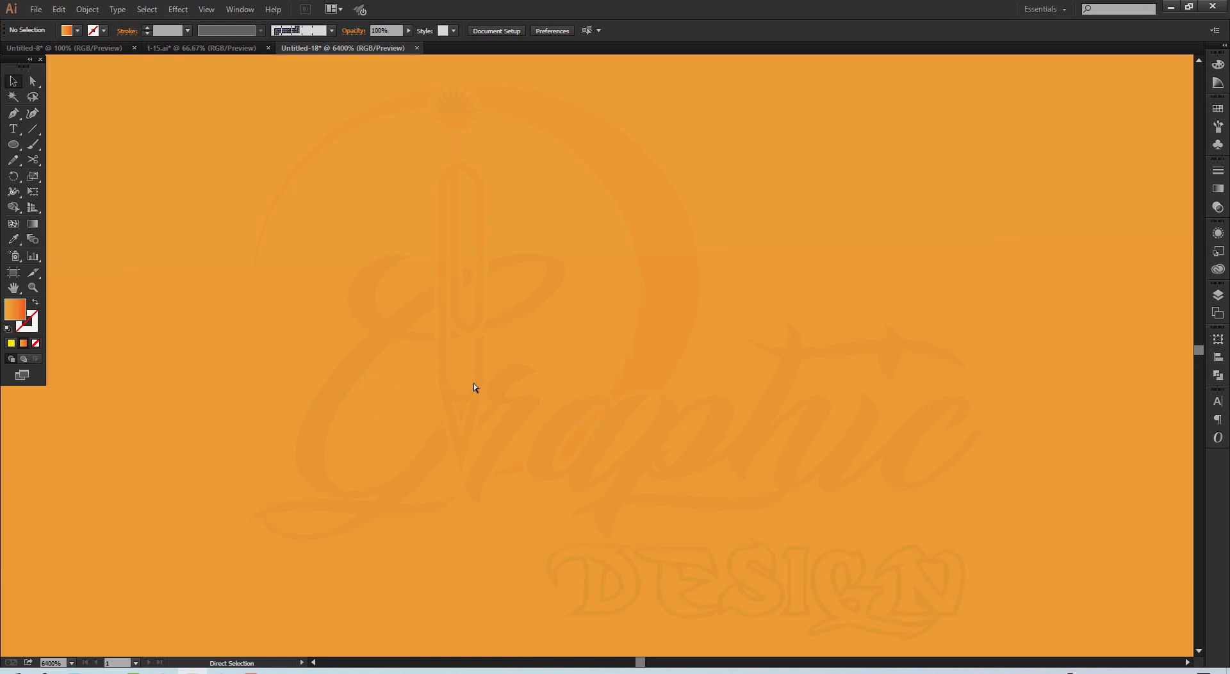
left_click(474, 384, "ctrl+alt")
left_click(472, 385, "ctrl+alt")
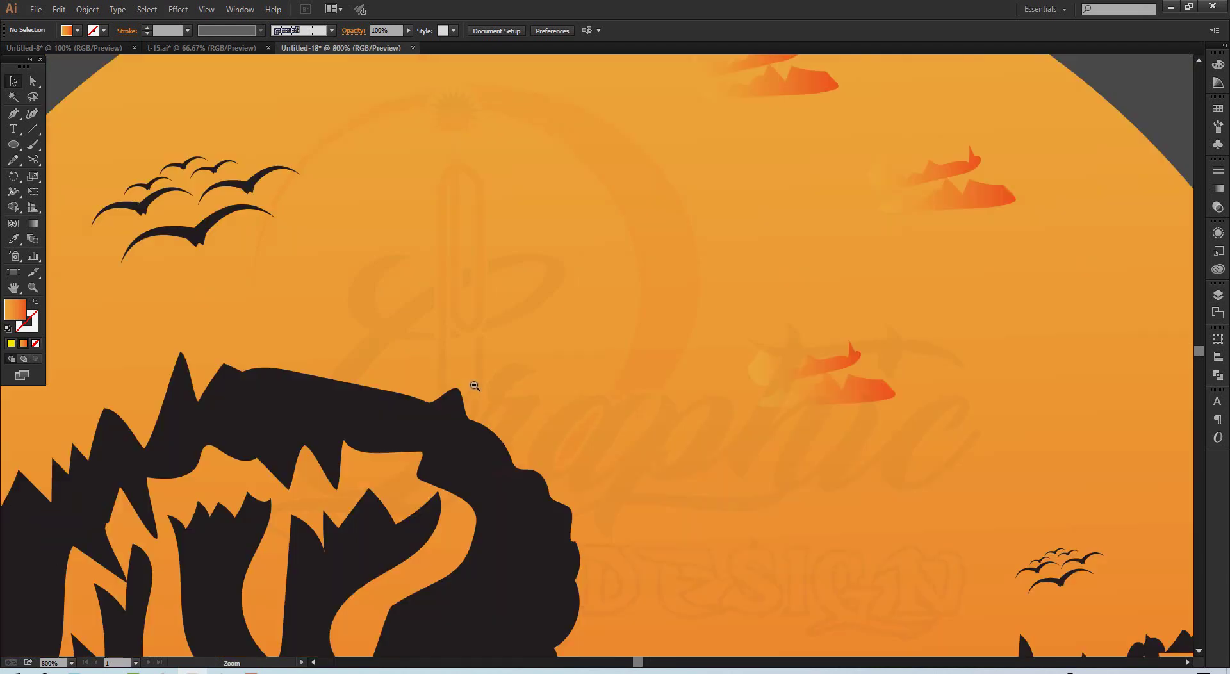
left_click(472, 385, "ctrl")
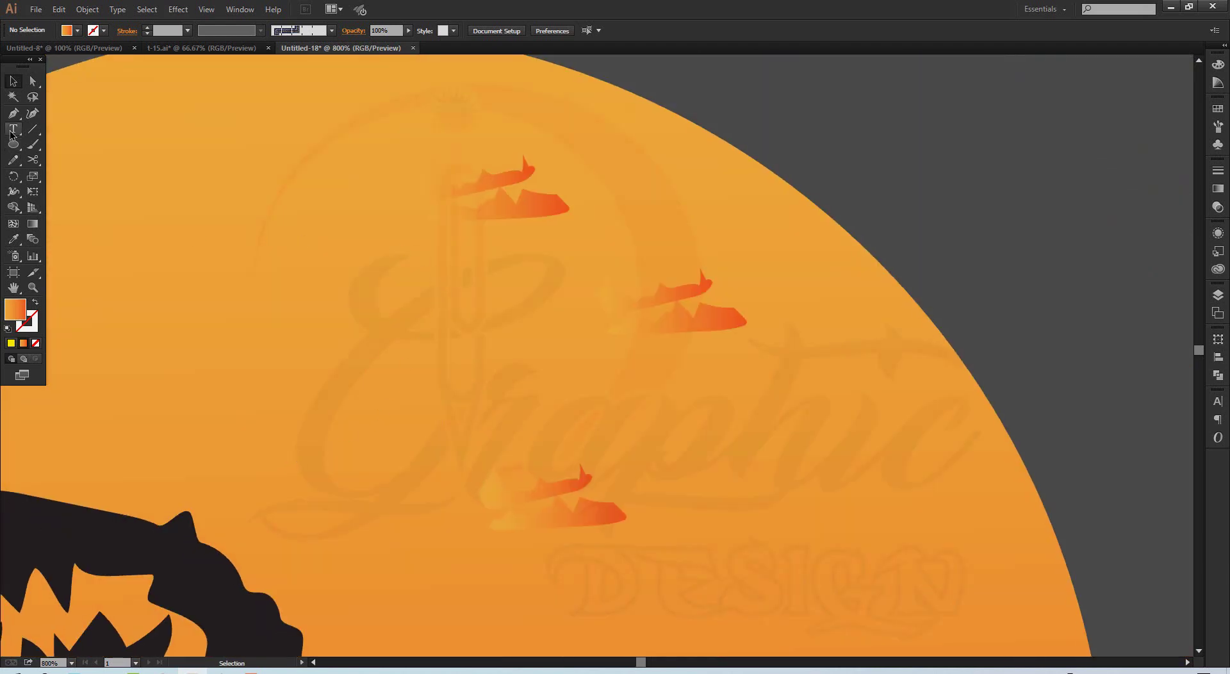
left_click(519, 202)
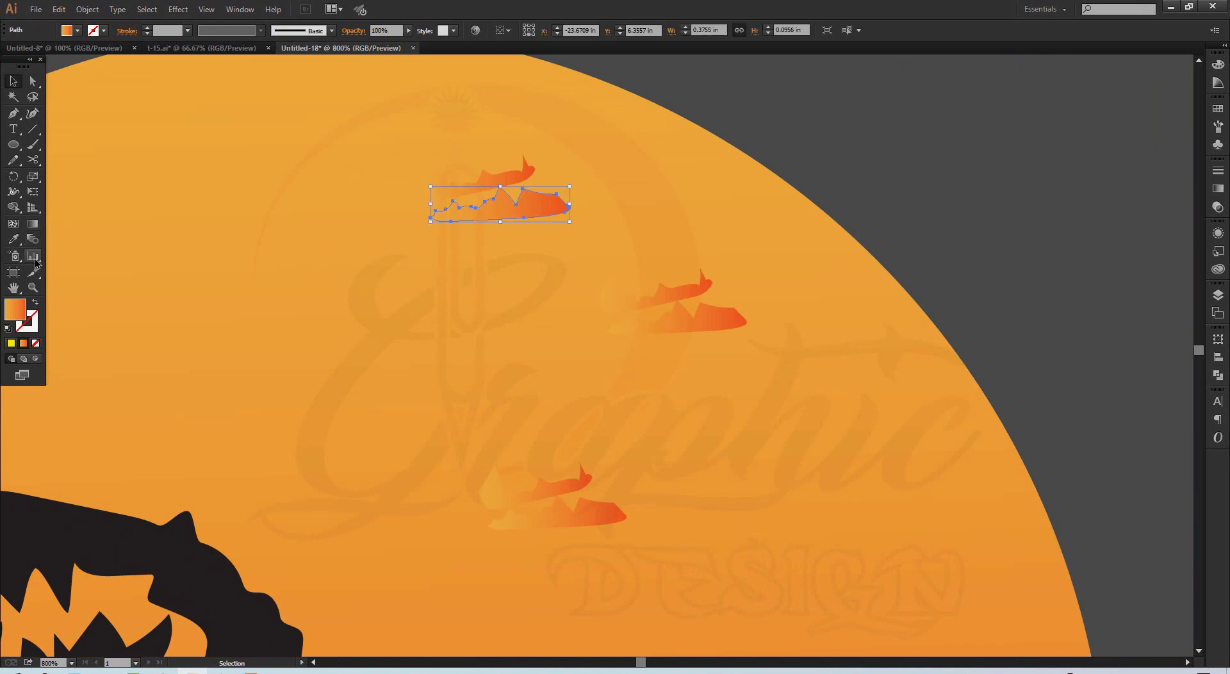
left_click(37, 221)
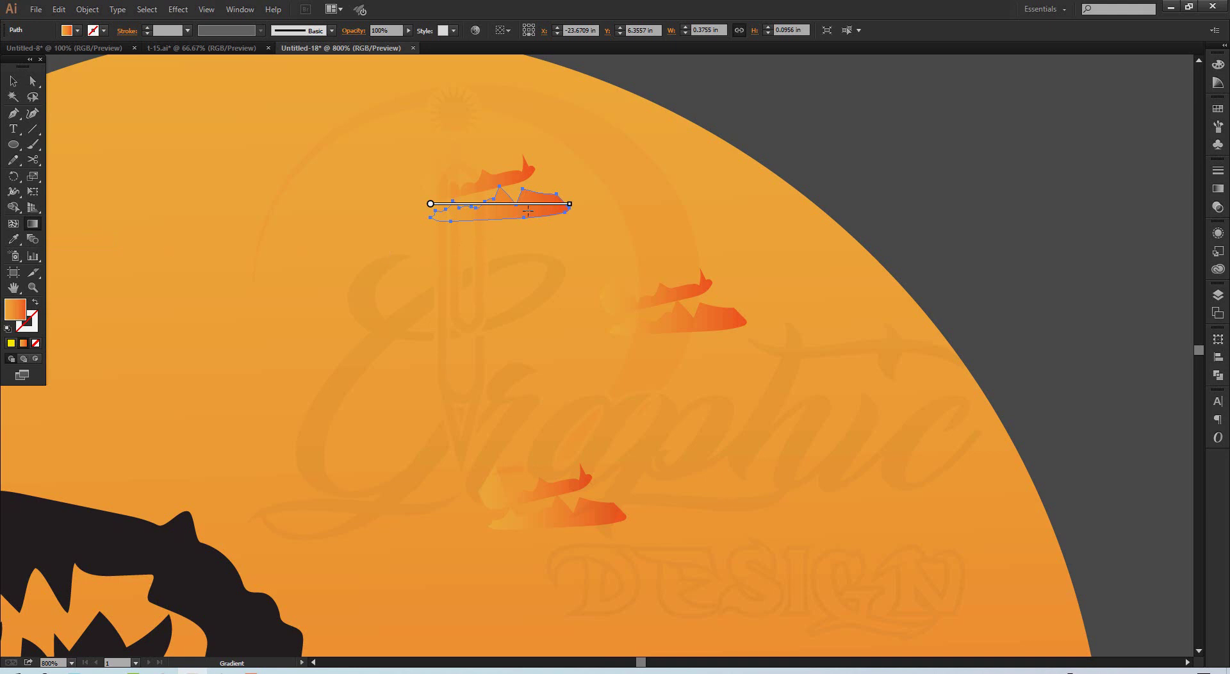
left_click_drag(503, 192, 500, 225)
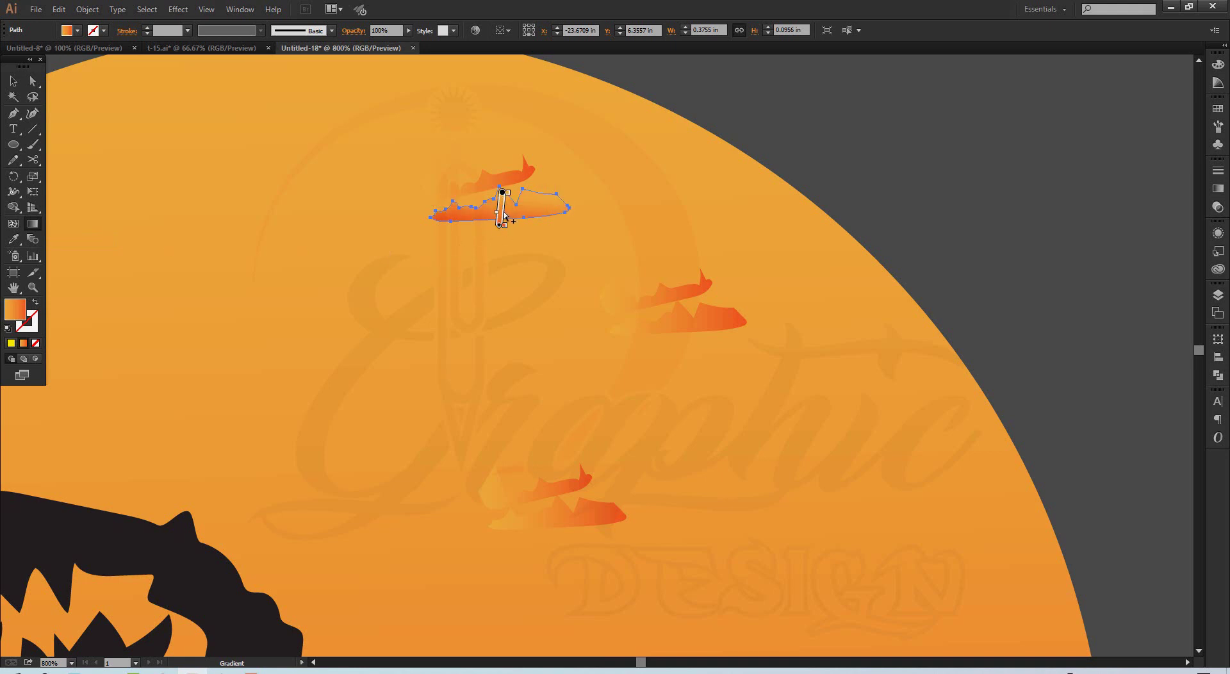
mouse_move(501, 232)
left_mouse_down()
mouse_move(512, 233)
mouse_move(514, 203)
mouse_move(501, 223)
left_mouse_up()
Make the upper top-left cloud's gradient run vertically from top to bottom.
left_click(13, 82)
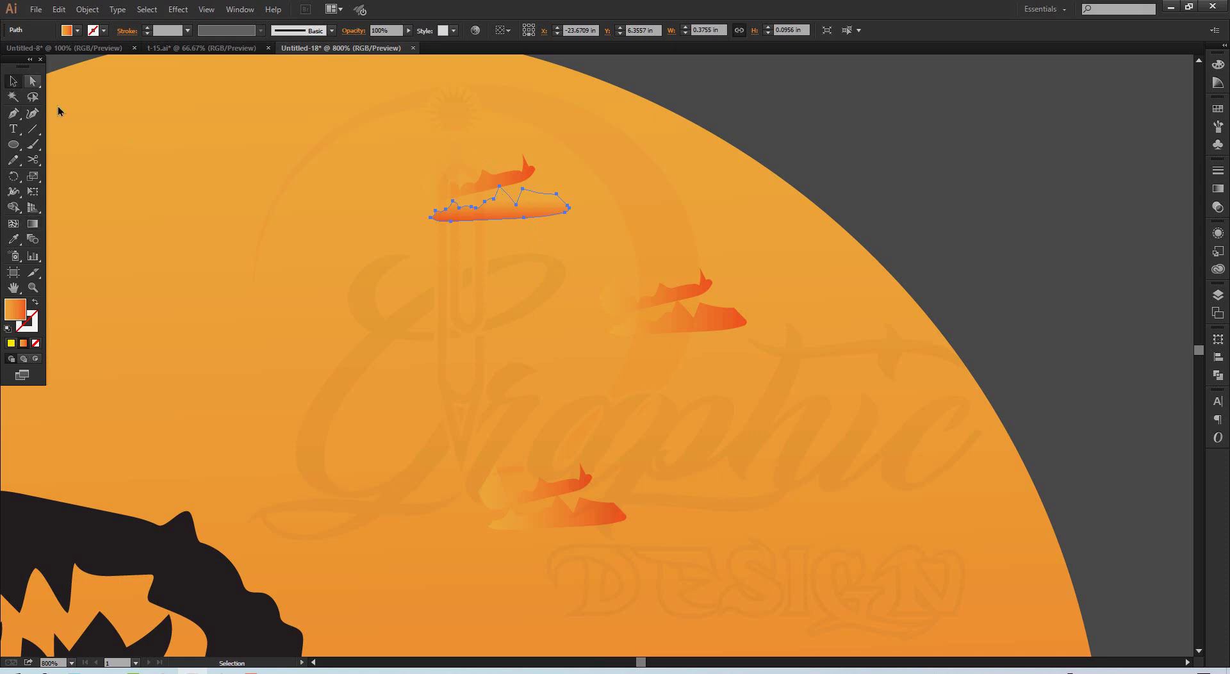
left_click(473, 189)
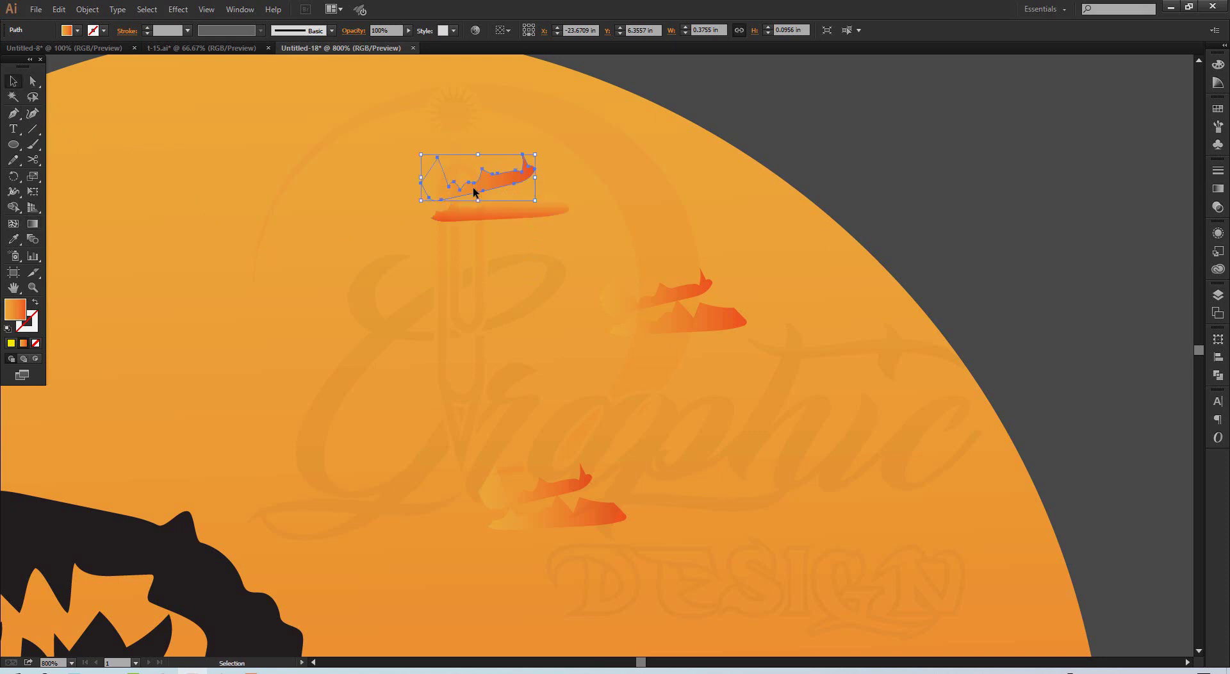
left_click(33, 225)
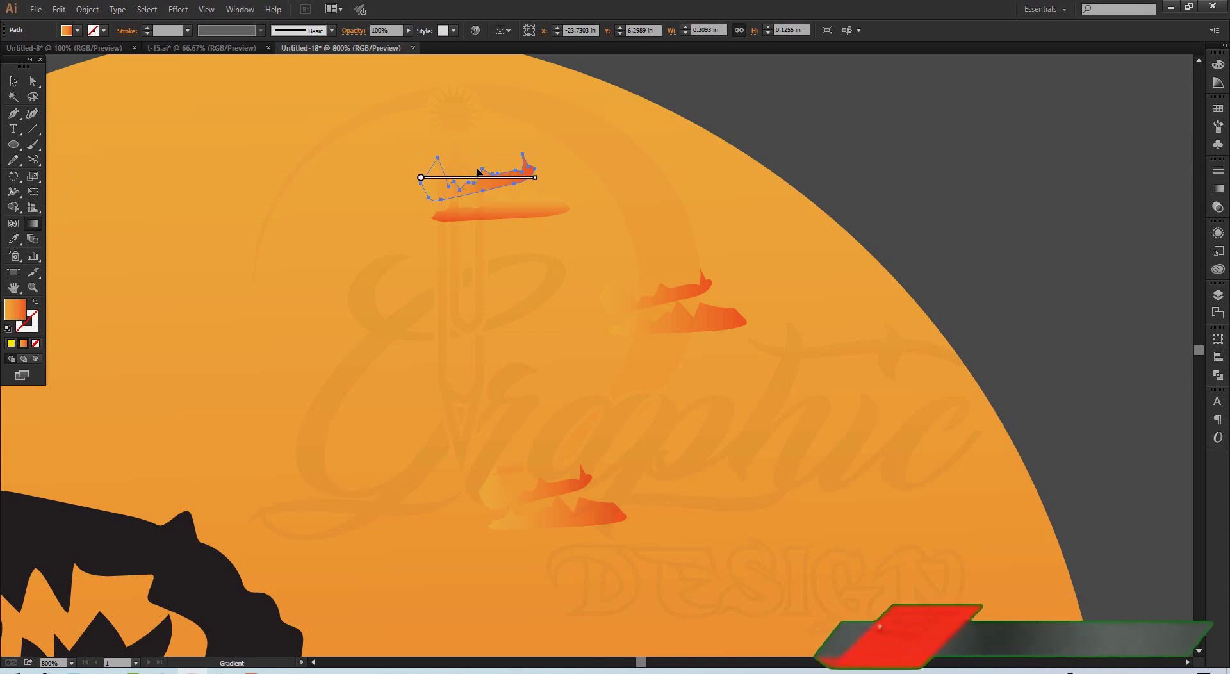
left_click_drag(478, 170, 480, 192)
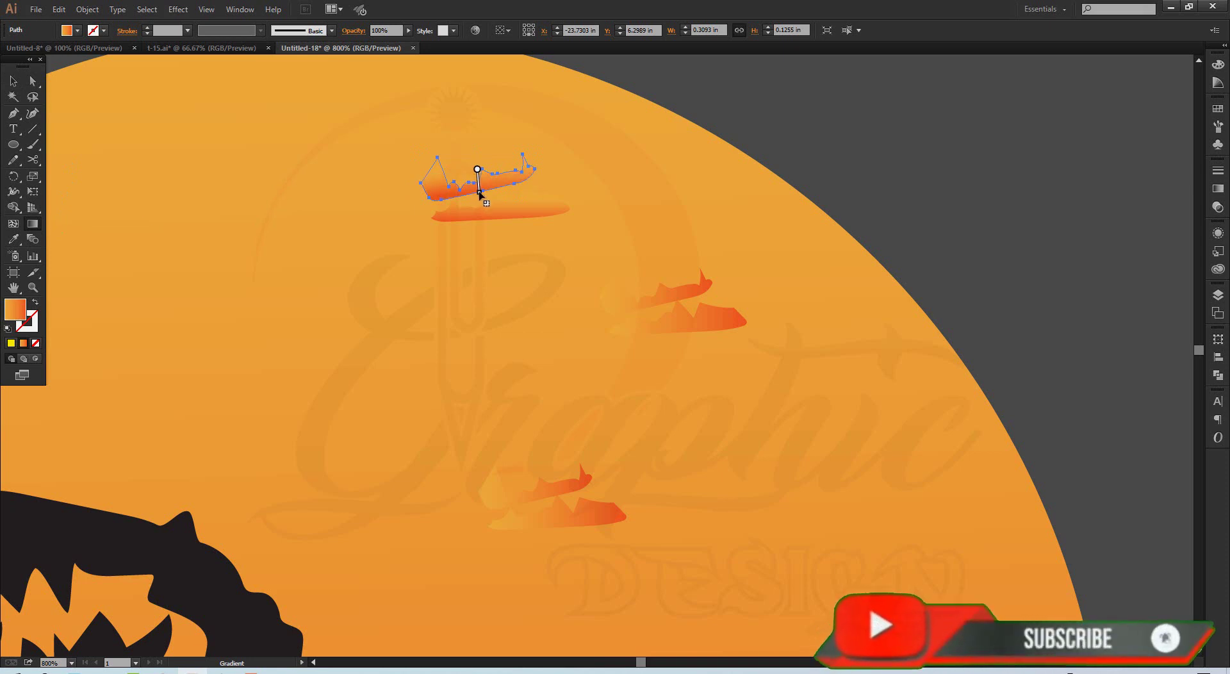
left_click(12, 80)
left_click(126, 187)
Draw vertical gradients on the lower and upper middle cloud shapes.
left_click(714, 324)
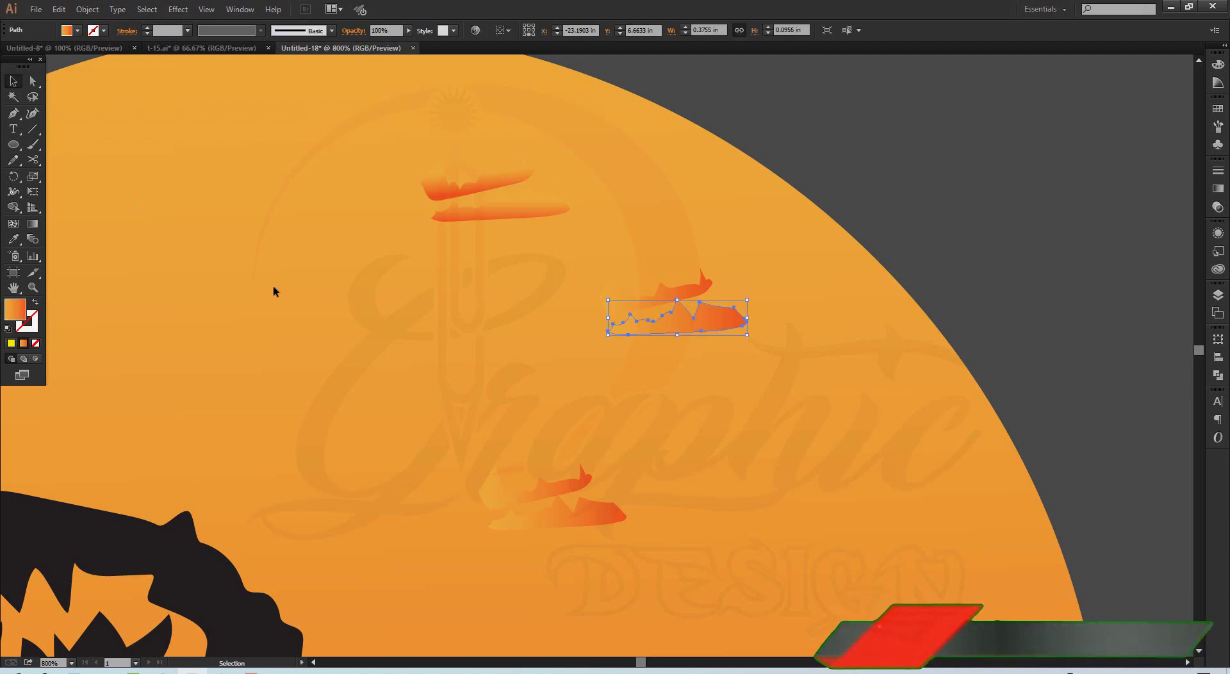
left_click(32, 224)
mouse_move(678, 317)
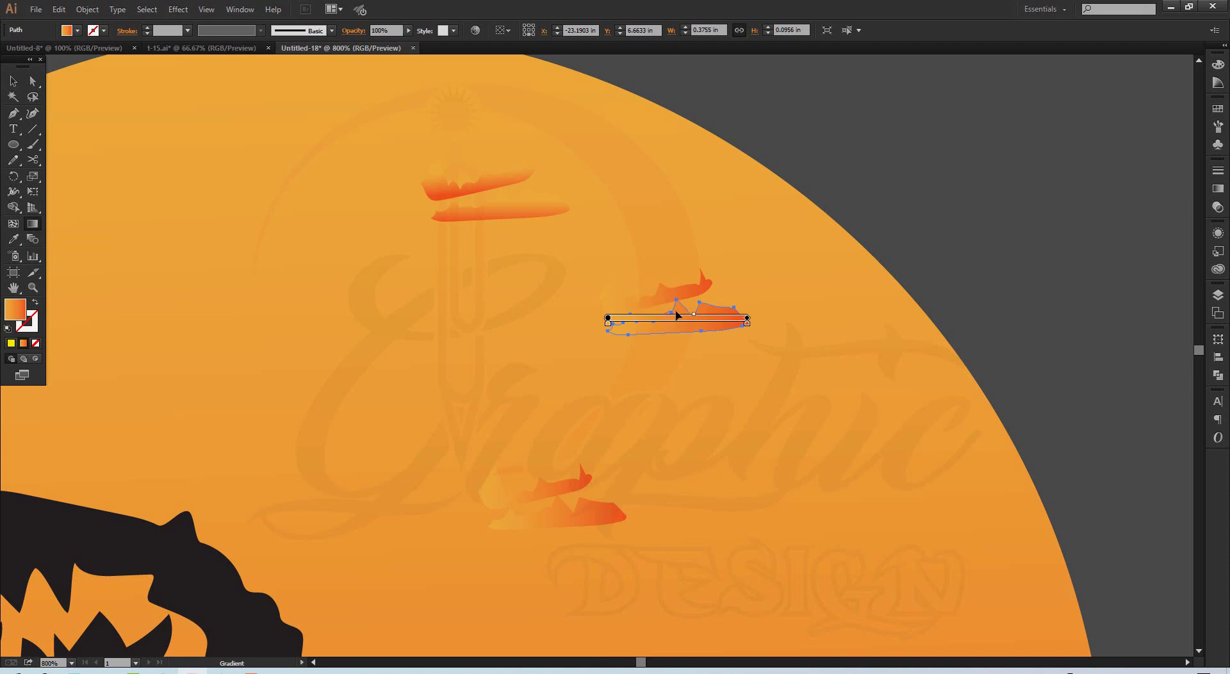
left_click_drag(676, 309, 679, 329)
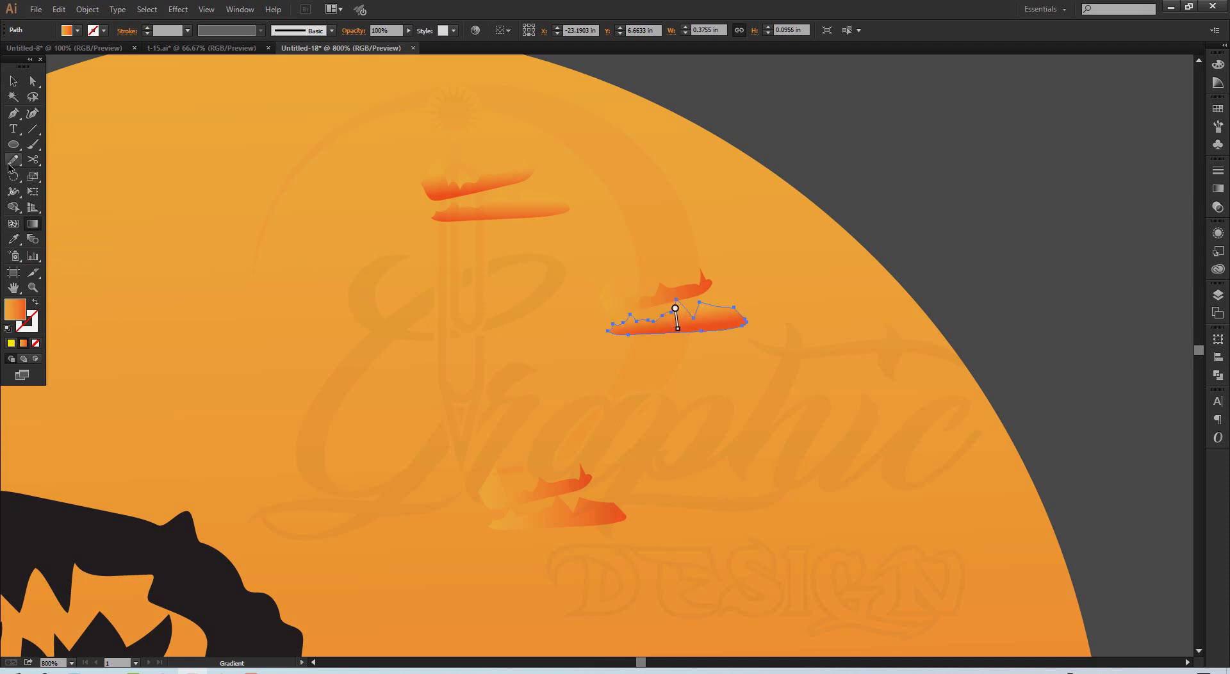
left_click(13, 160)
left_click(28, 222)
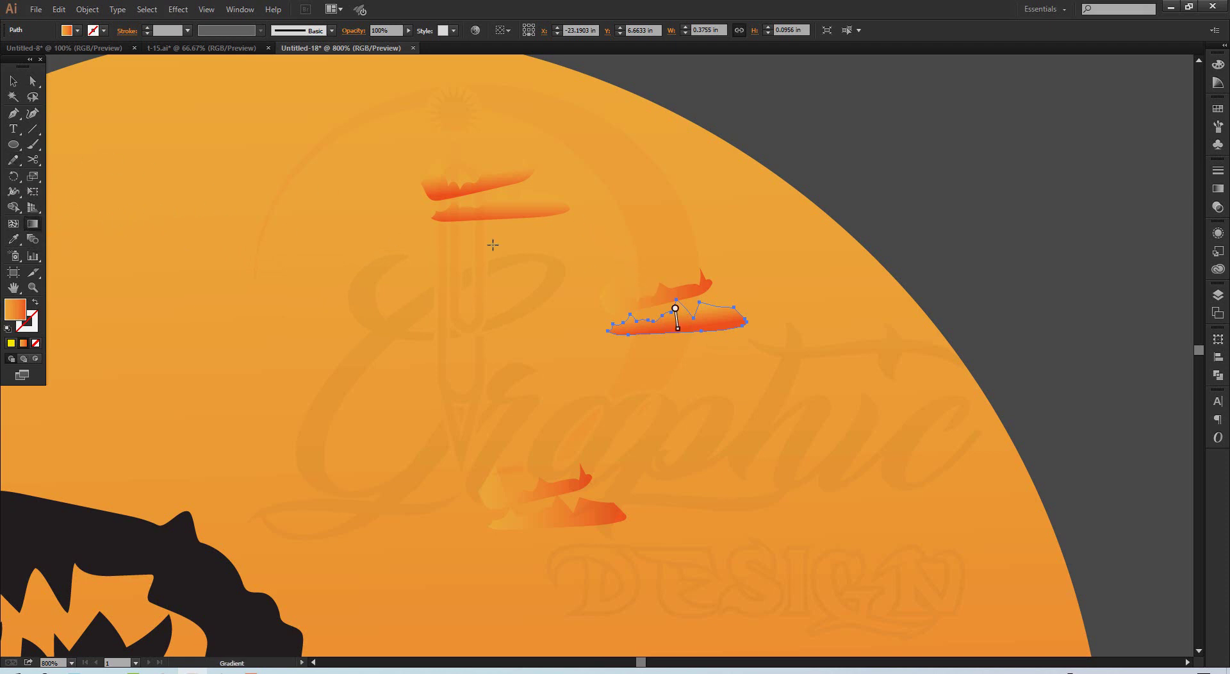
key("ctrl")
left_click(655, 305, "ctrl")
left_click_drag(655, 281, 657, 300)
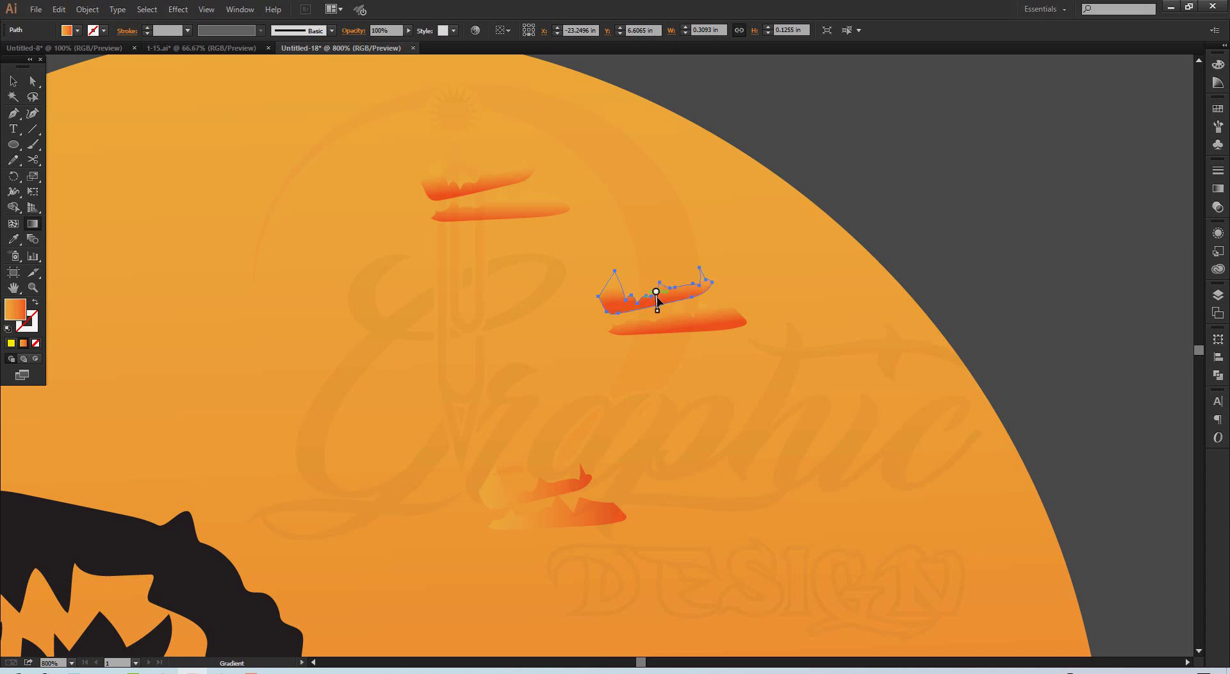
Give the lower and upper bottom cloud shapes vertical gradients, shifting the lower one down.
left_click(596, 519)
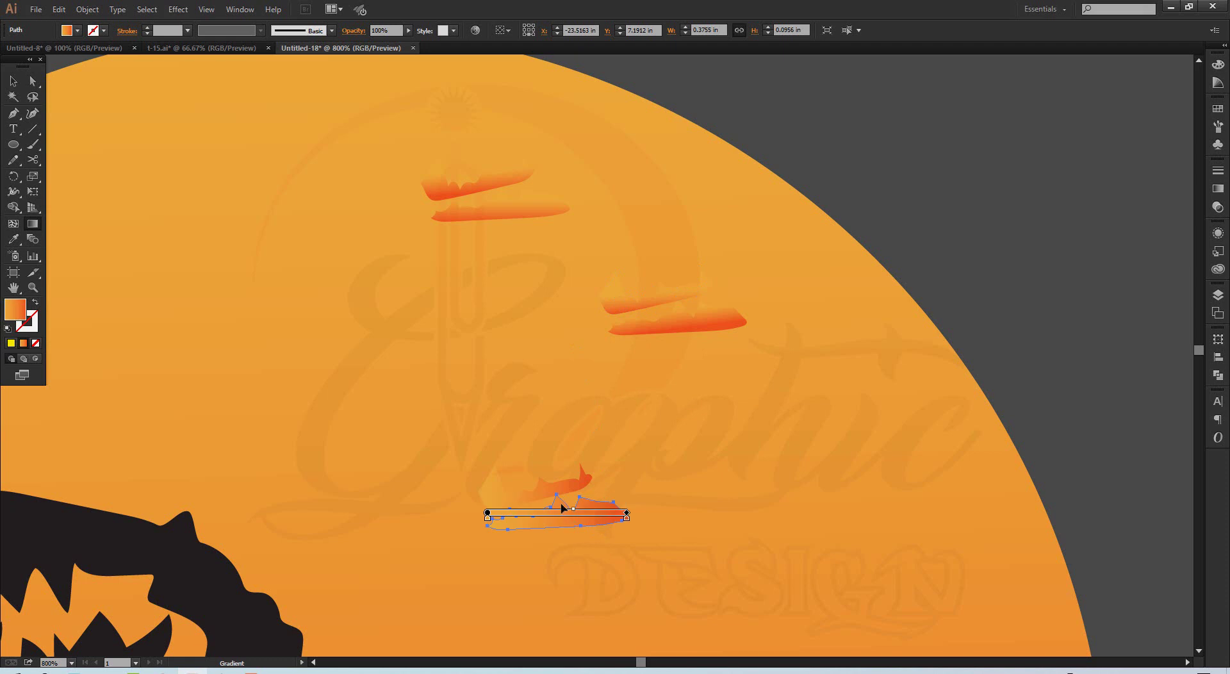
left_click_drag(557, 501, 557, 527)
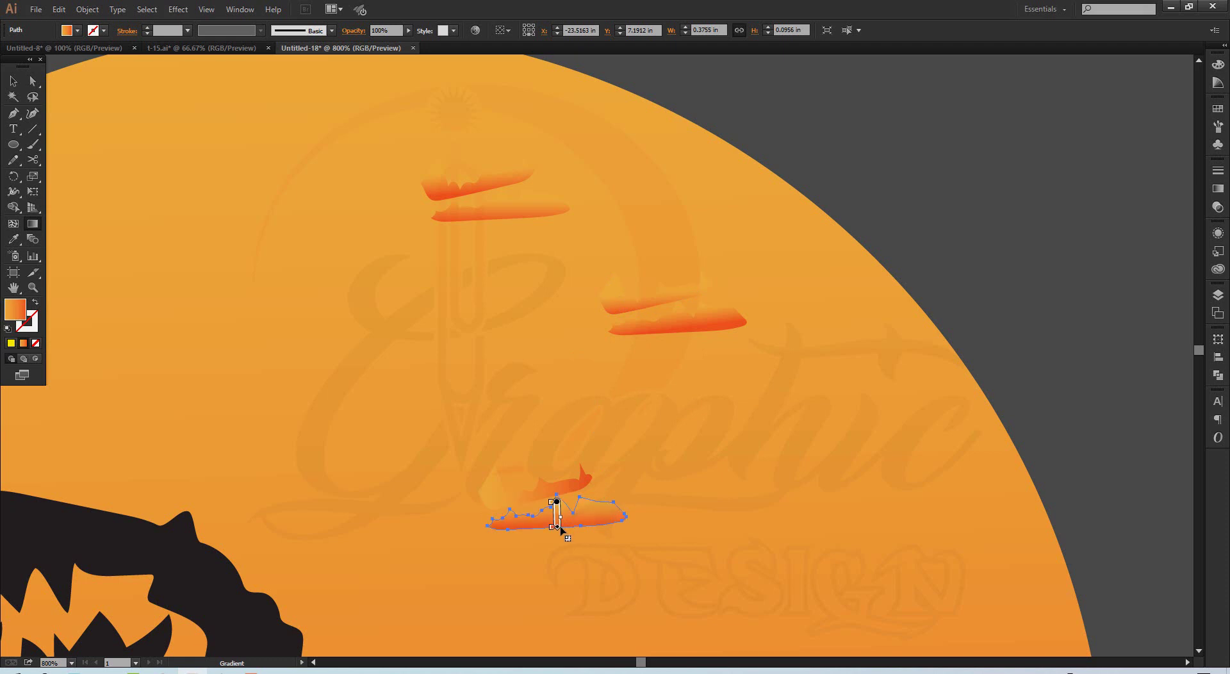
mouse_move(558, 517)
left_mouse_down()
mouse_move(558, 528)
mouse_move(558, 516)
left_mouse_up()
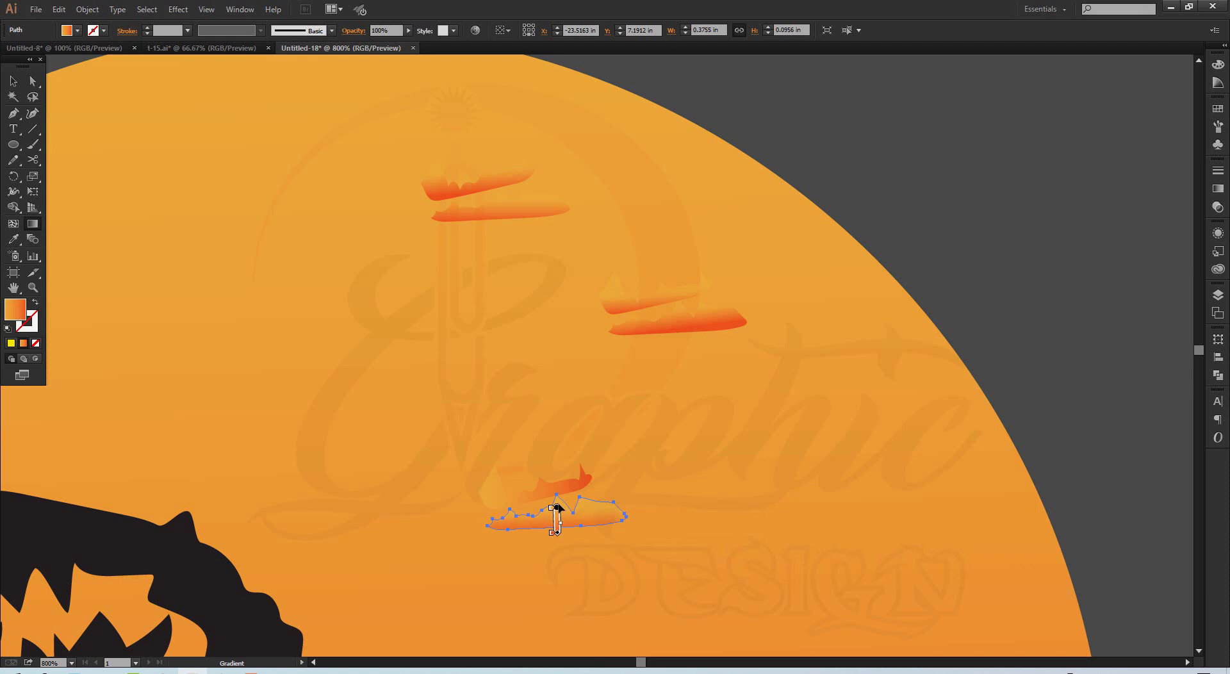
key("v")
key("g")
left_click(549, 491)
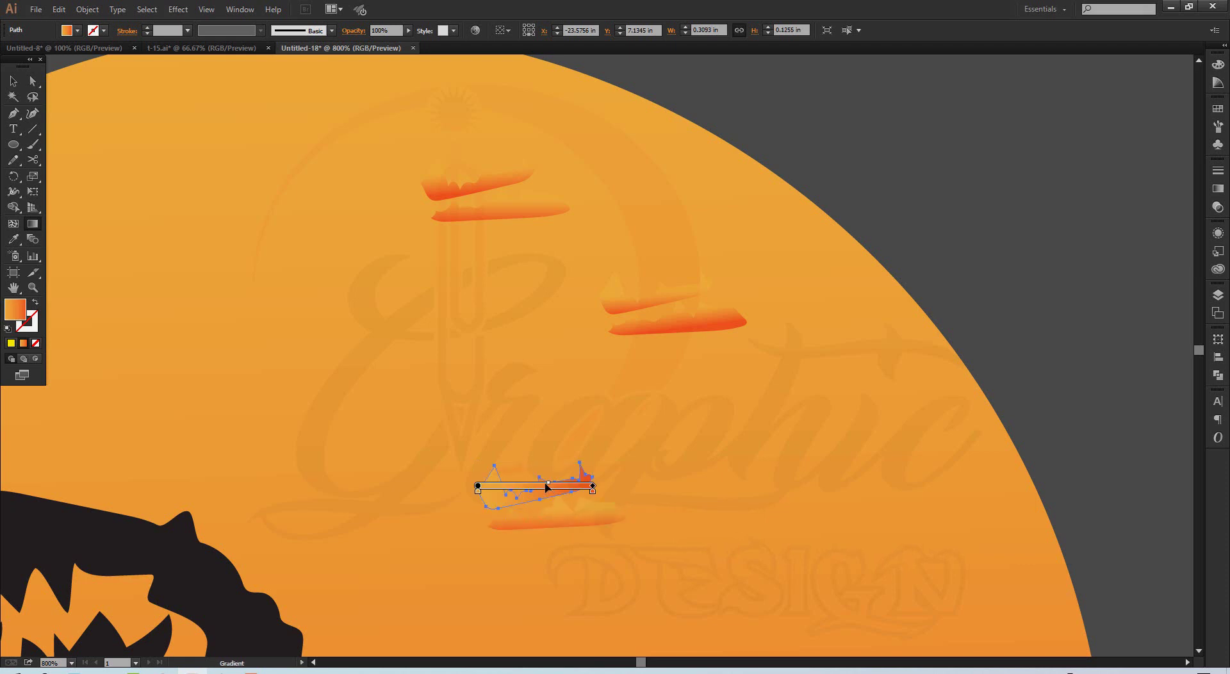
left_click_drag(534, 475, 537, 501)
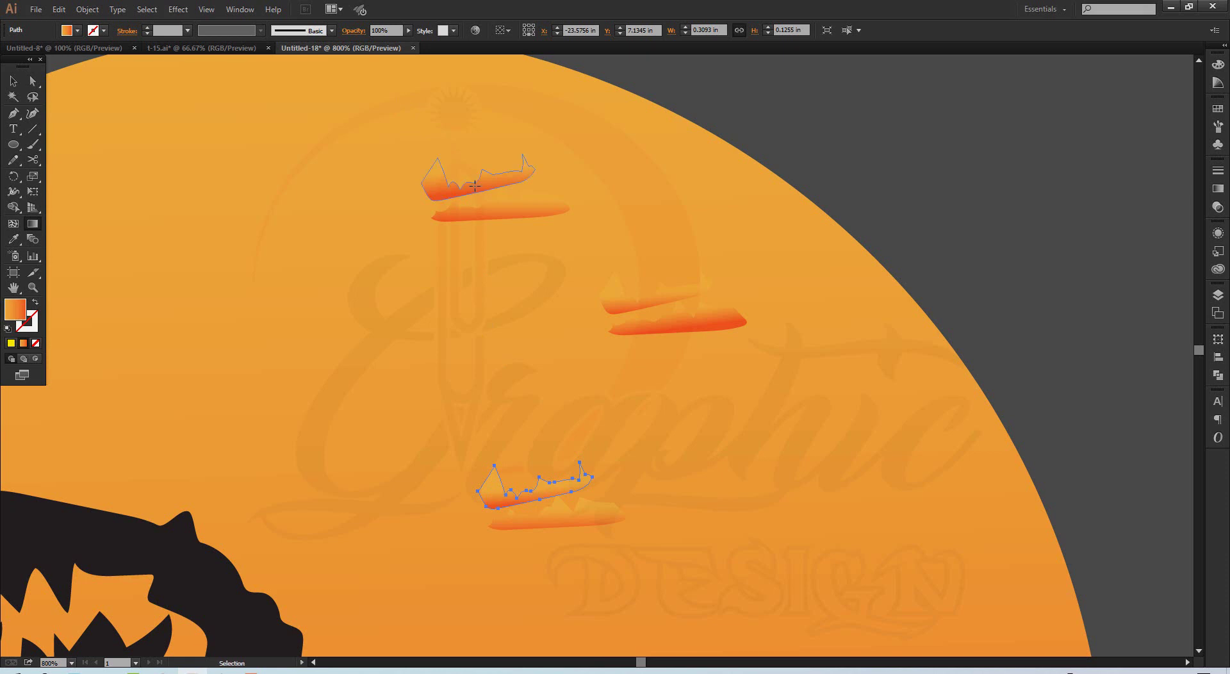
Redraw the top-left cloud's vertical gradient and lower the middle cloud's gradient to lighten it.
left_click(475, 186)
left_click_drag(477, 169, 480, 198)
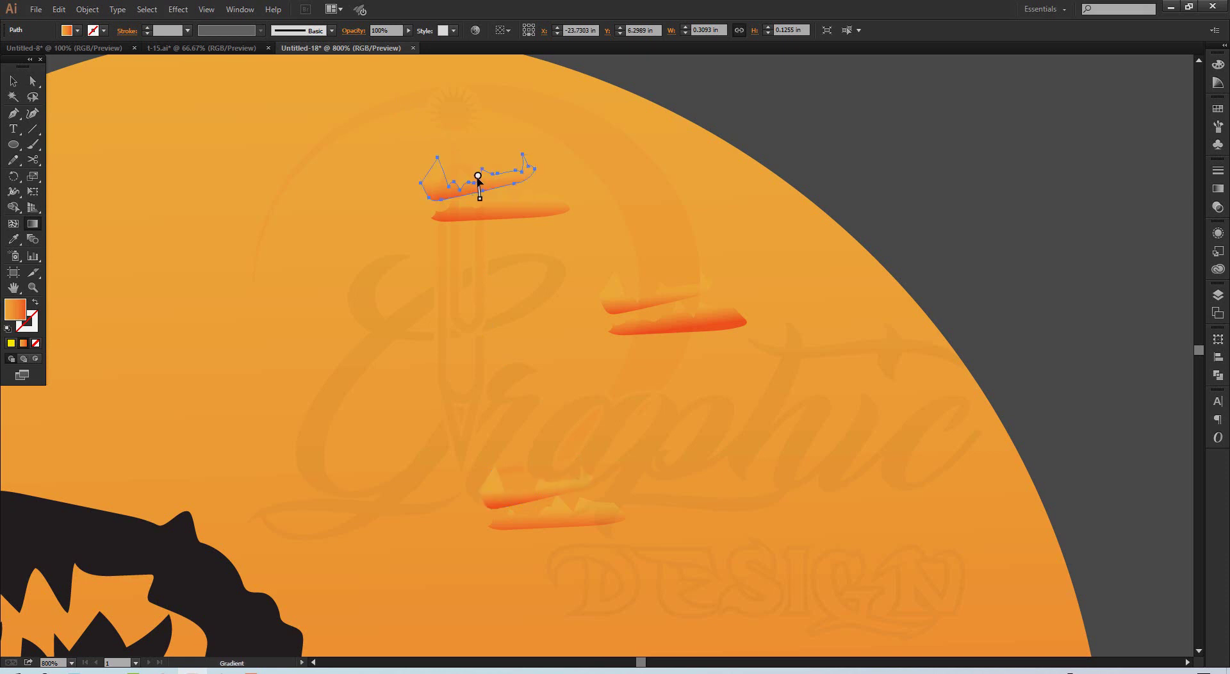
key("v")
left_click(513, 218)
key("g")
left_click(691, 324)
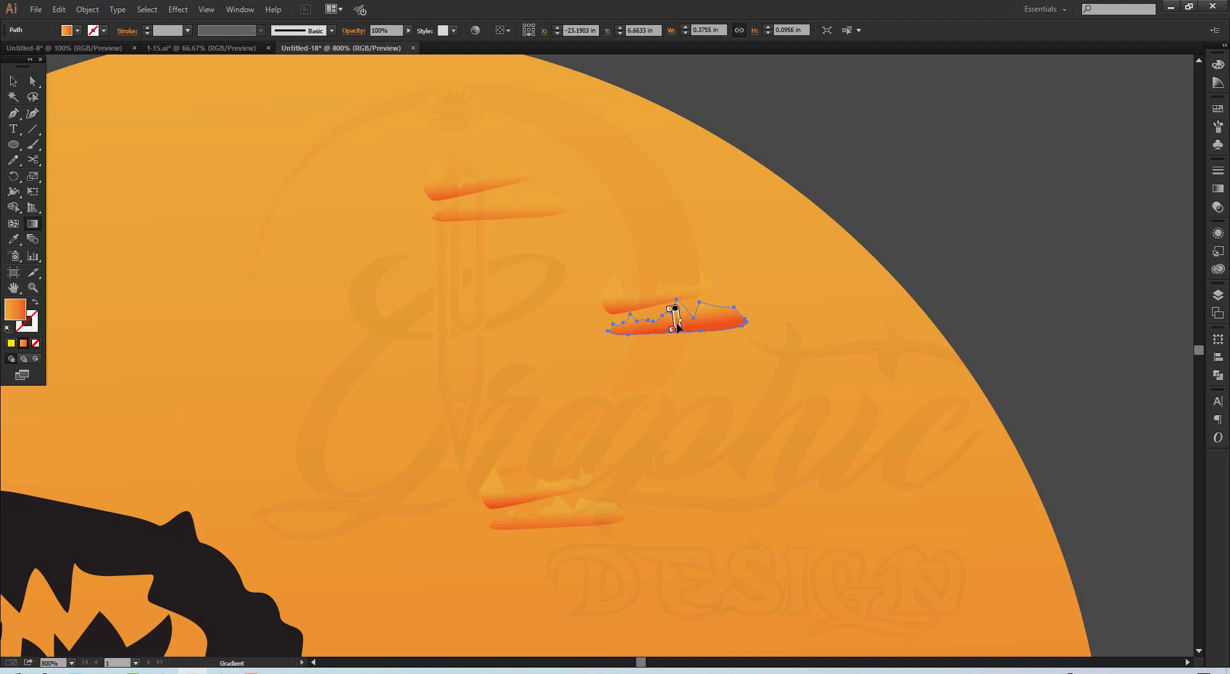
left_click_drag(678, 328, 679, 332)
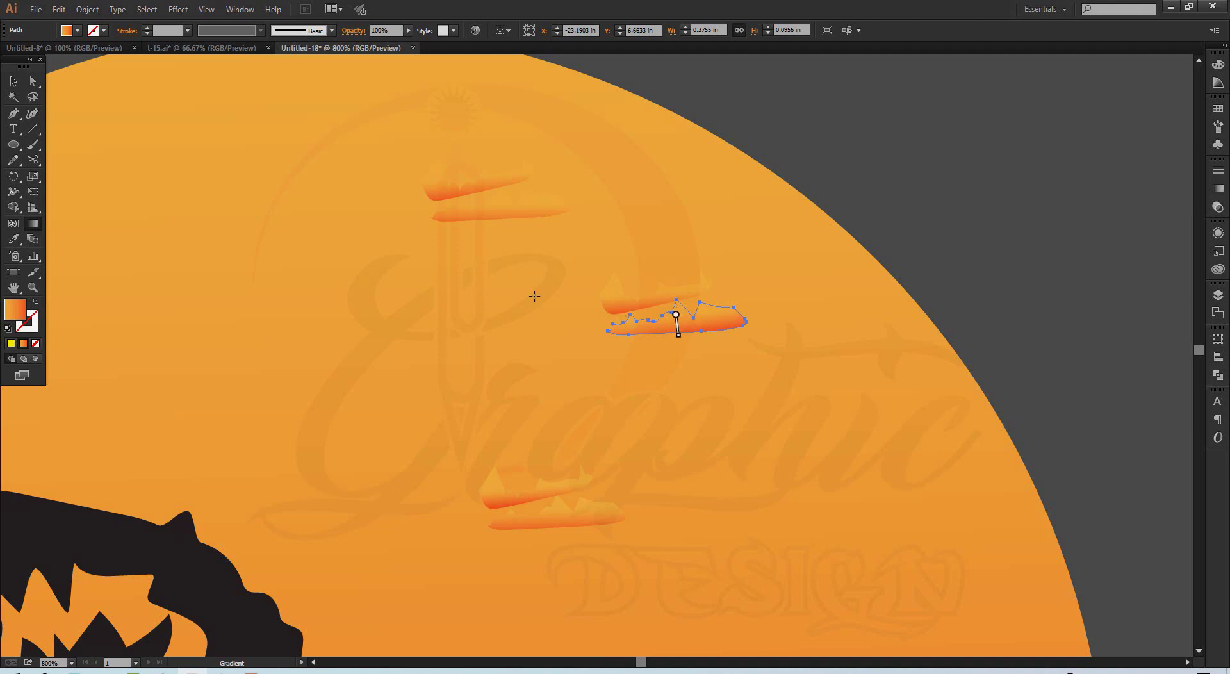
key("v")
Move one cloud shape out to the upper right and reselect all six clouds.
left_click_drag(371, 143, 731, 534)
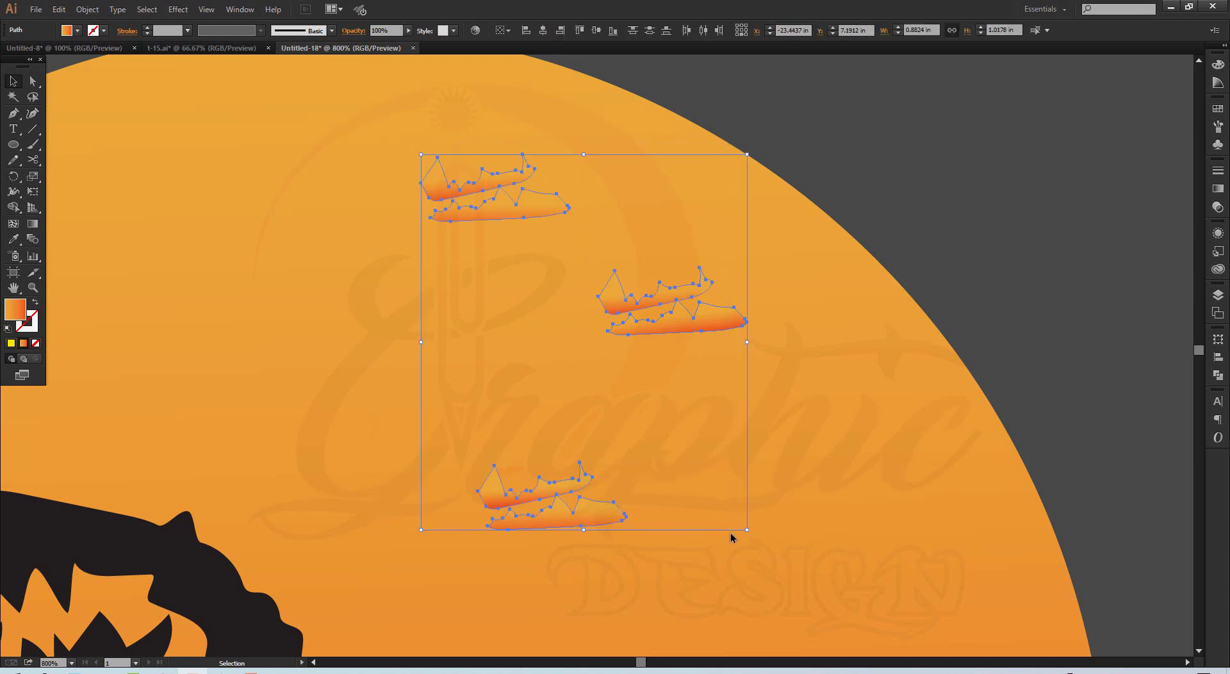
left_click(912, 226)
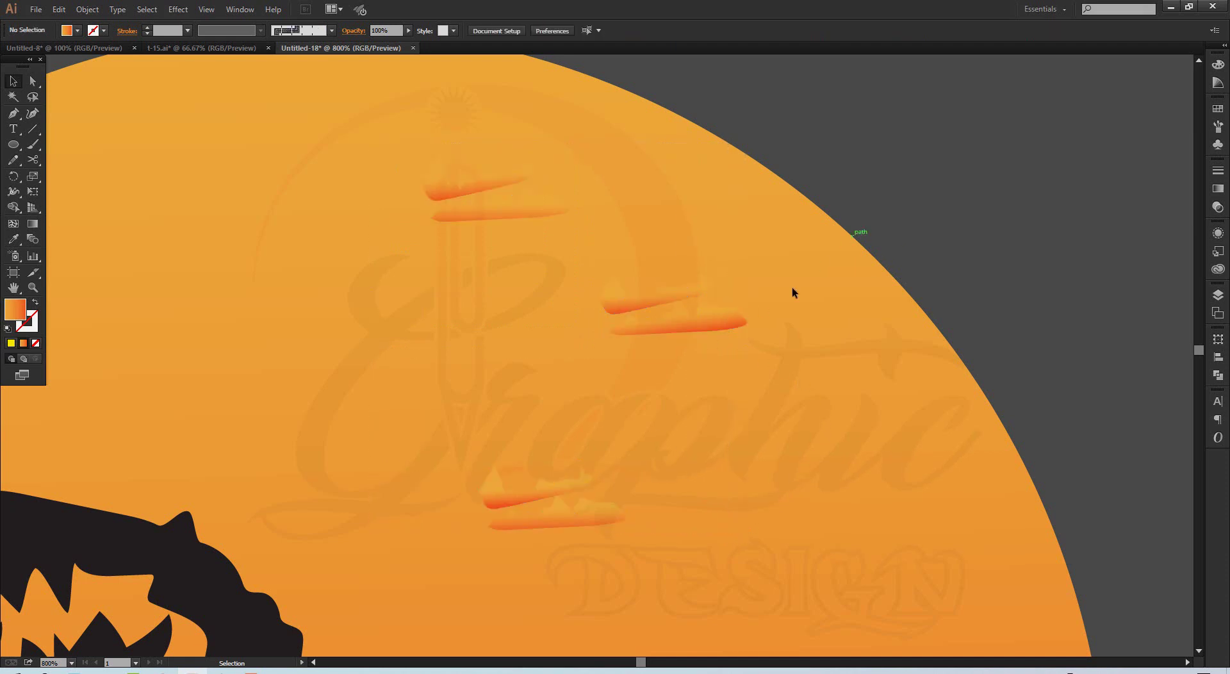
left_click_drag(705, 331, 962, 196)
left_click_drag(400, 142, 694, 536)
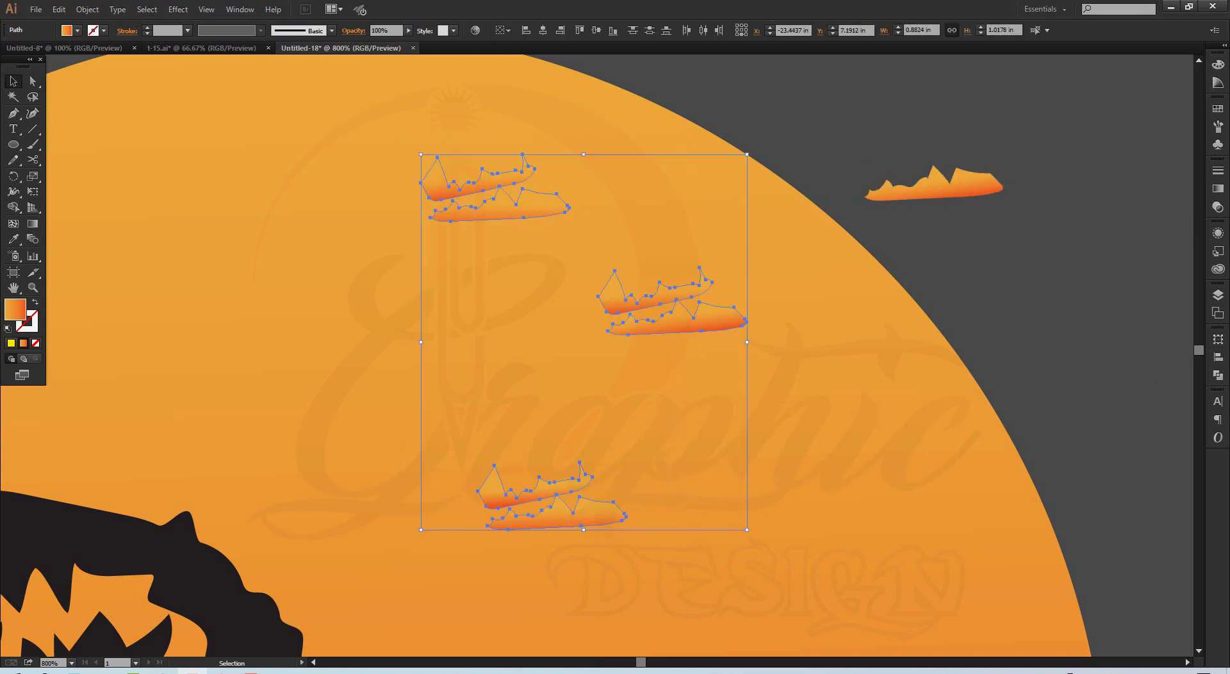
Change the clouds' gradient left colour stop to yellow, then zoom out.
left_click(1218, 188)
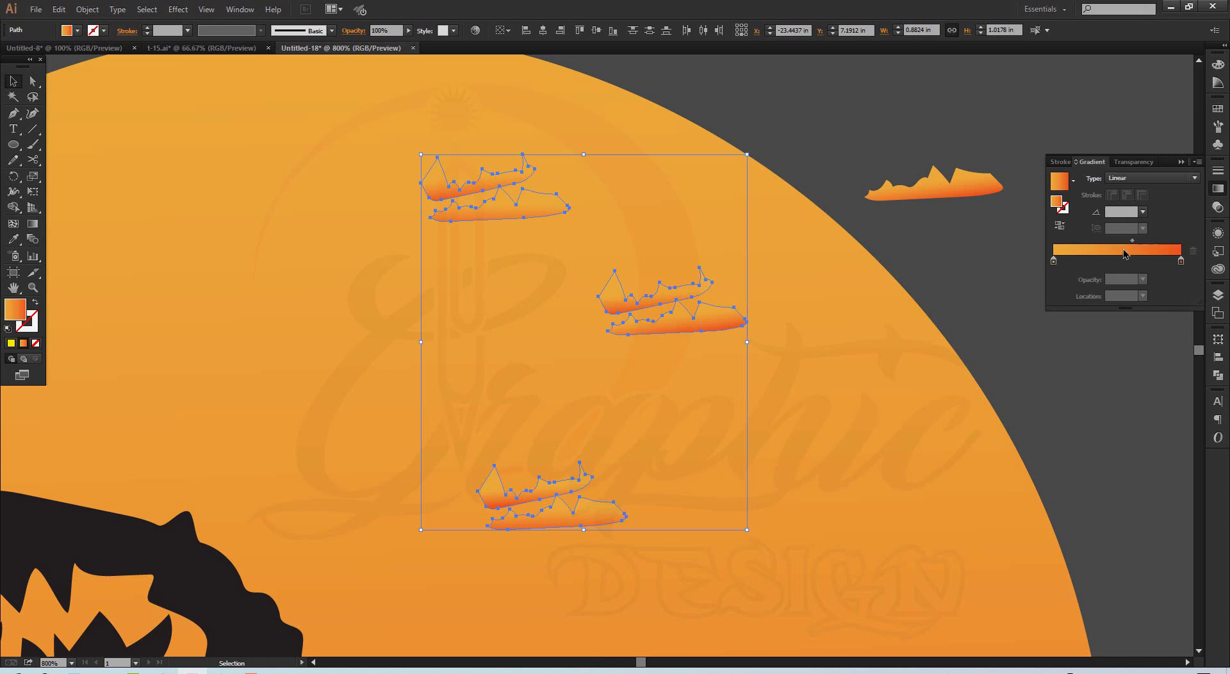
left_click(1054, 261)
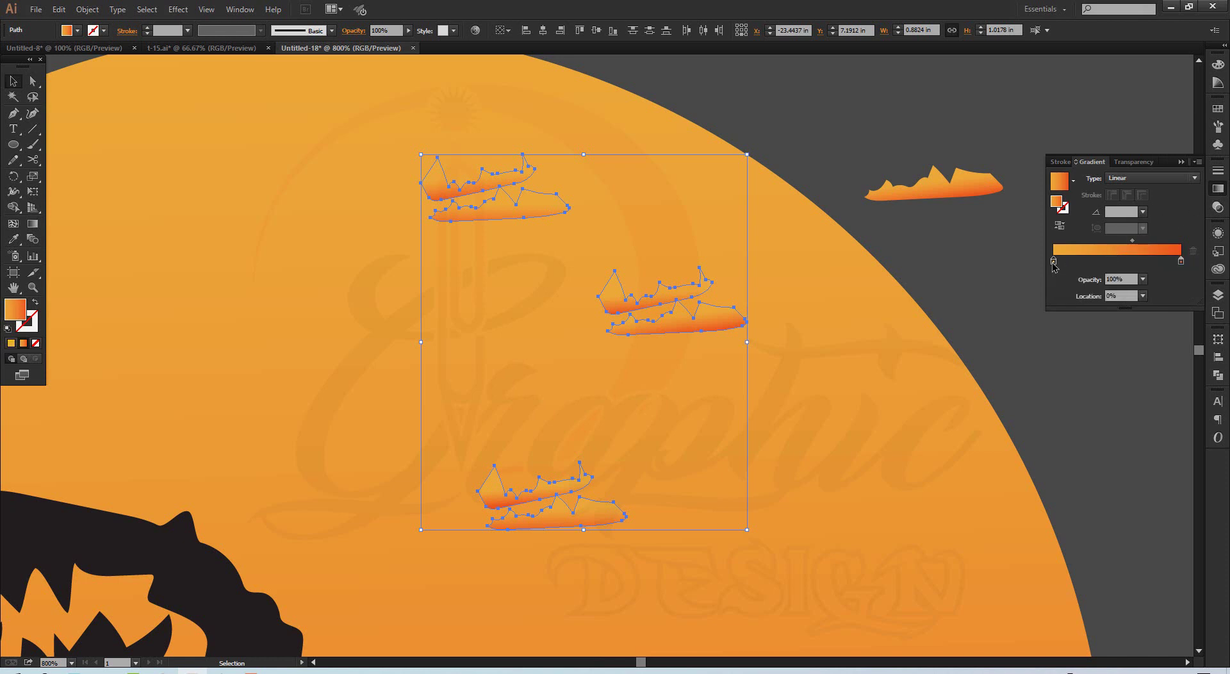
double_click(1054, 262)
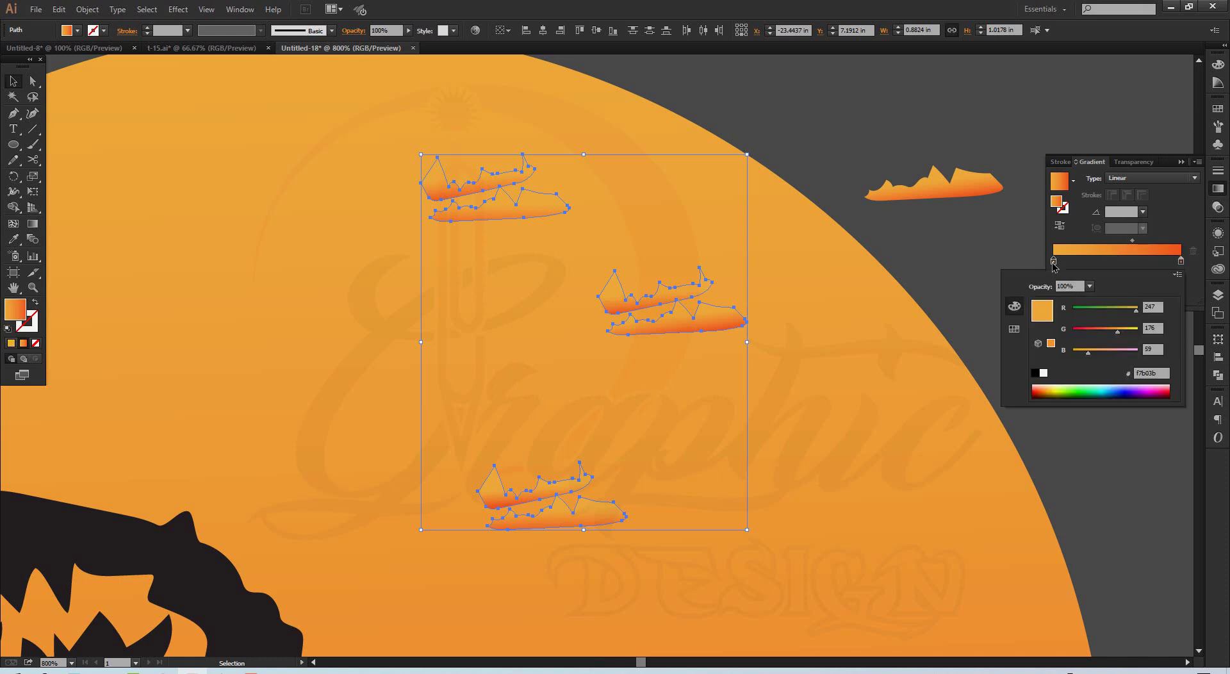
left_click(1129, 331)
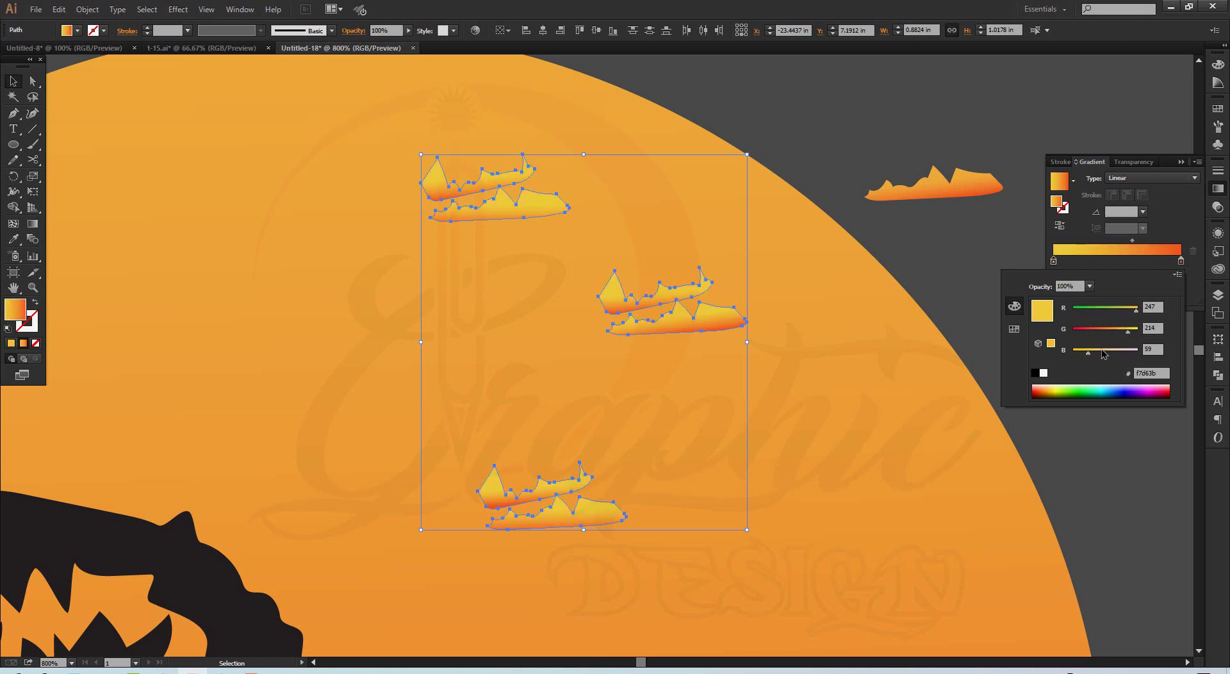
left_click(933, 291)
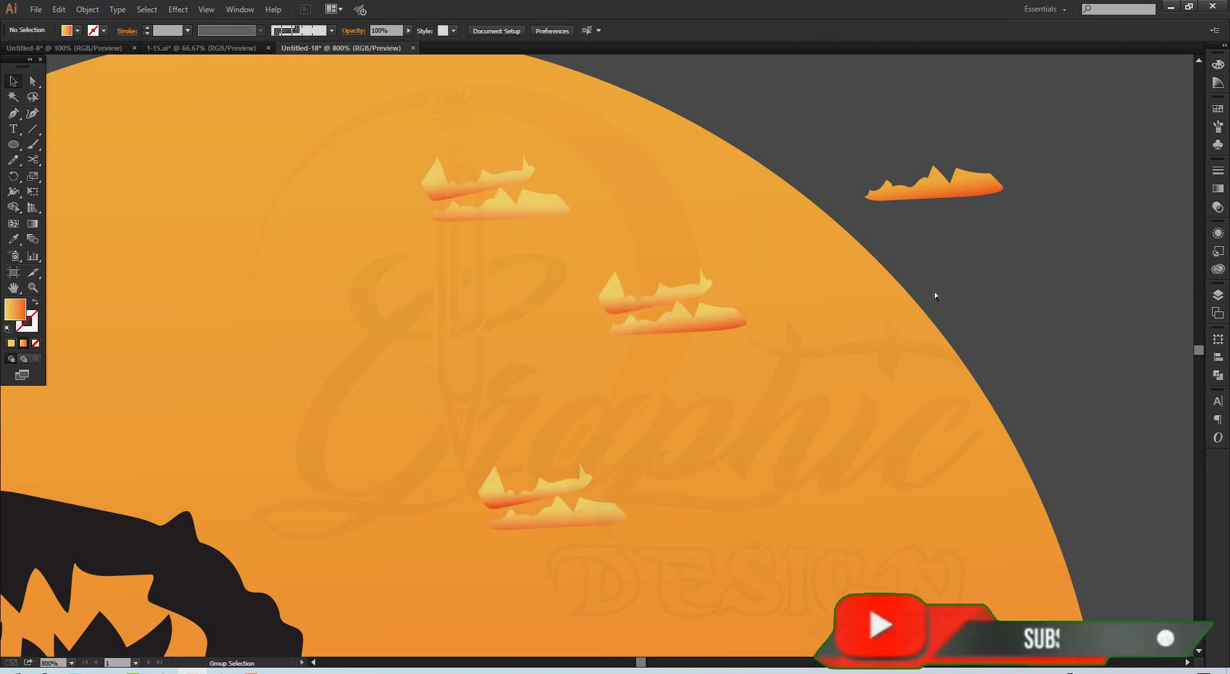
left_click(747, 348, "alt")
Resize a cloud at the sun's upper right and move the small cloud near the top.
left_click(559, 391, "alt")
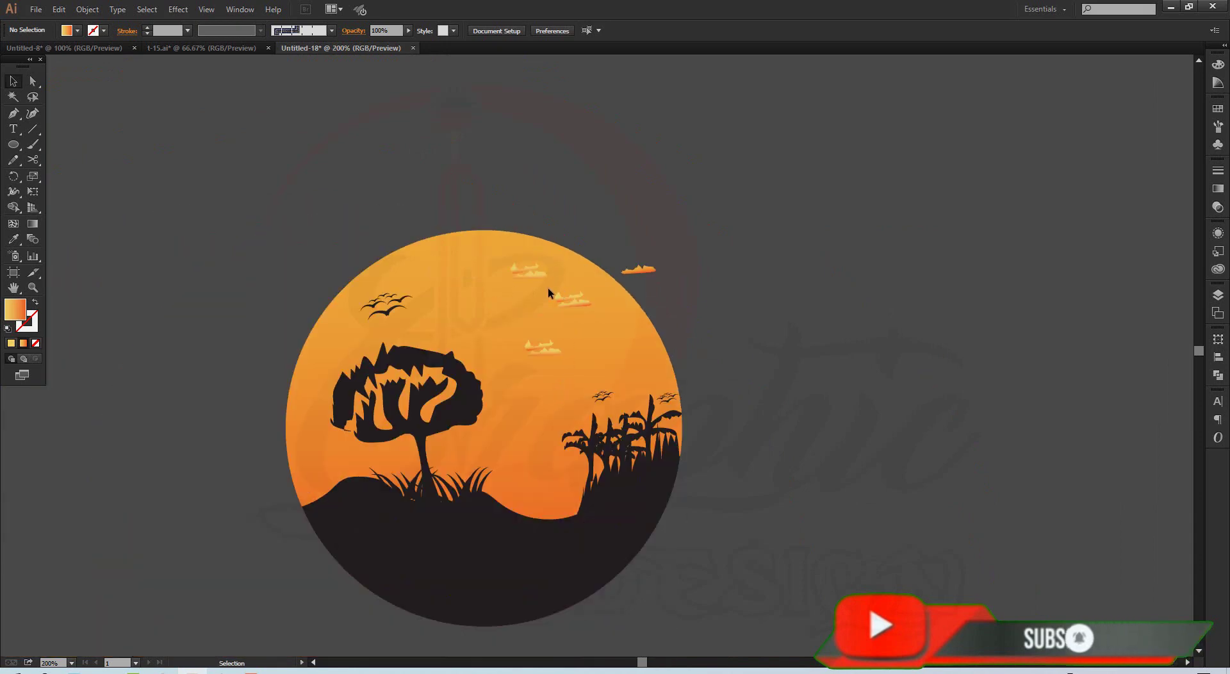
left_click_drag(563, 299, 599, 315)
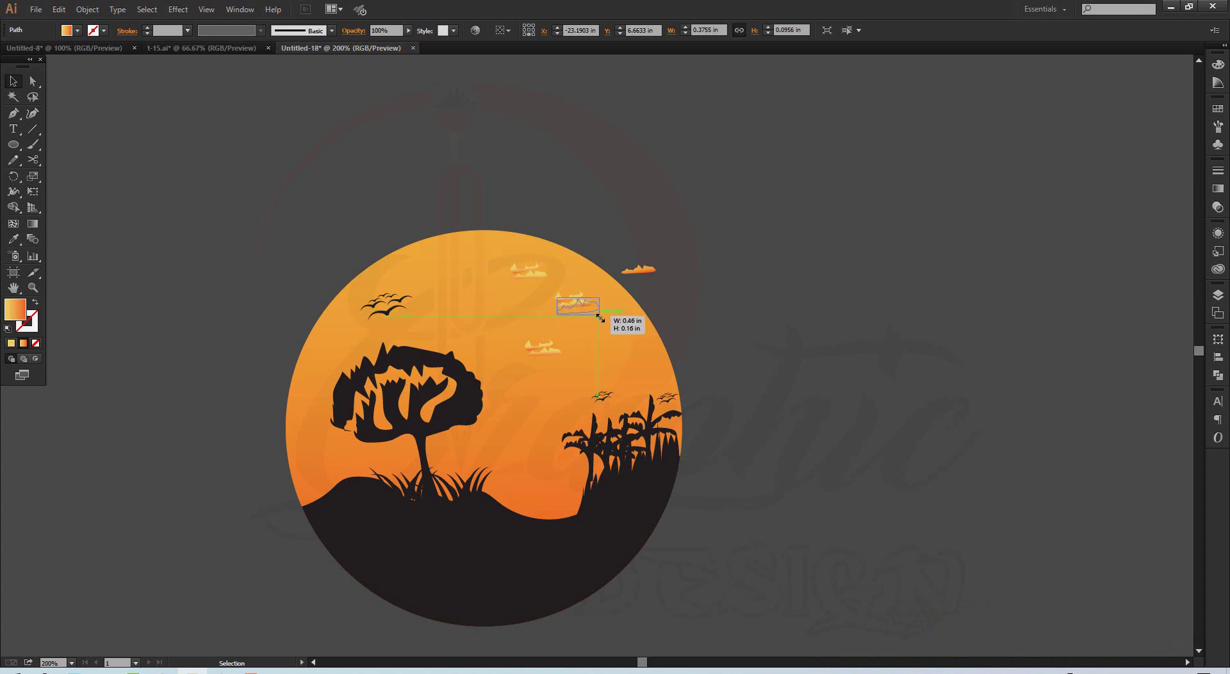
left_click(644, 307)
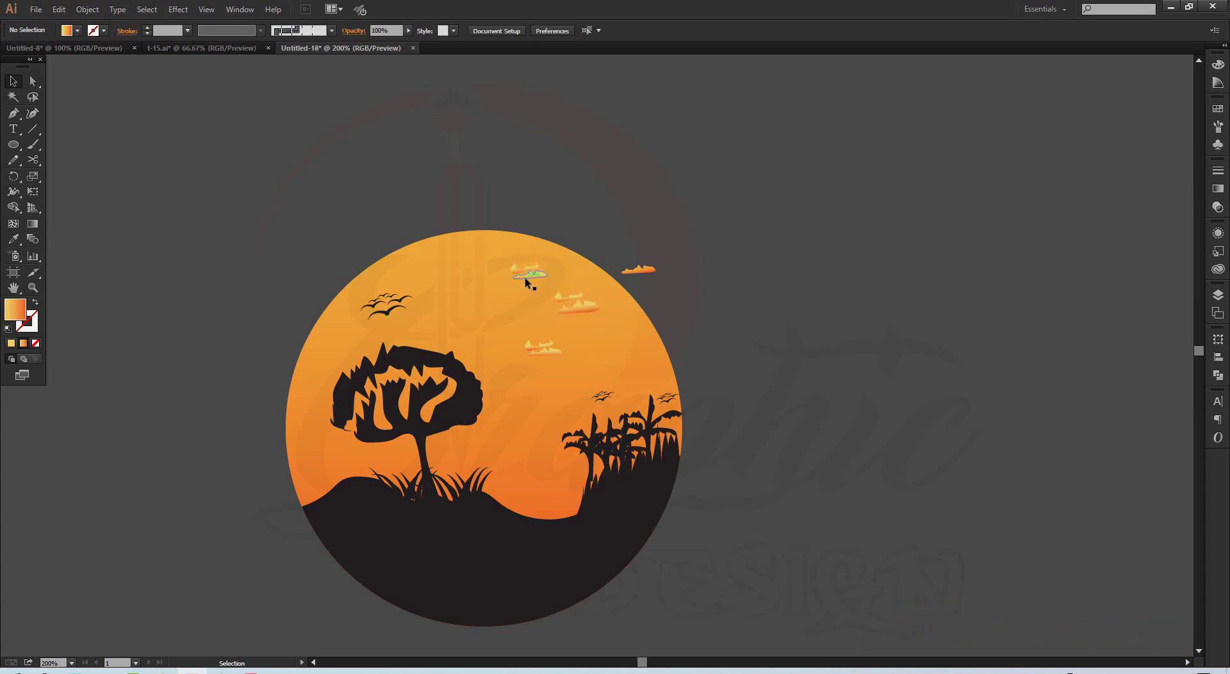
mouse_move(528, 267)
left_mouse_down()
mouse_move(525, 278)
mouse_move(577, 276)
left_mouse_up()
left_click(671, 287)
left_click(535, 282)
left_click_drag(506, 275, 442, 264)
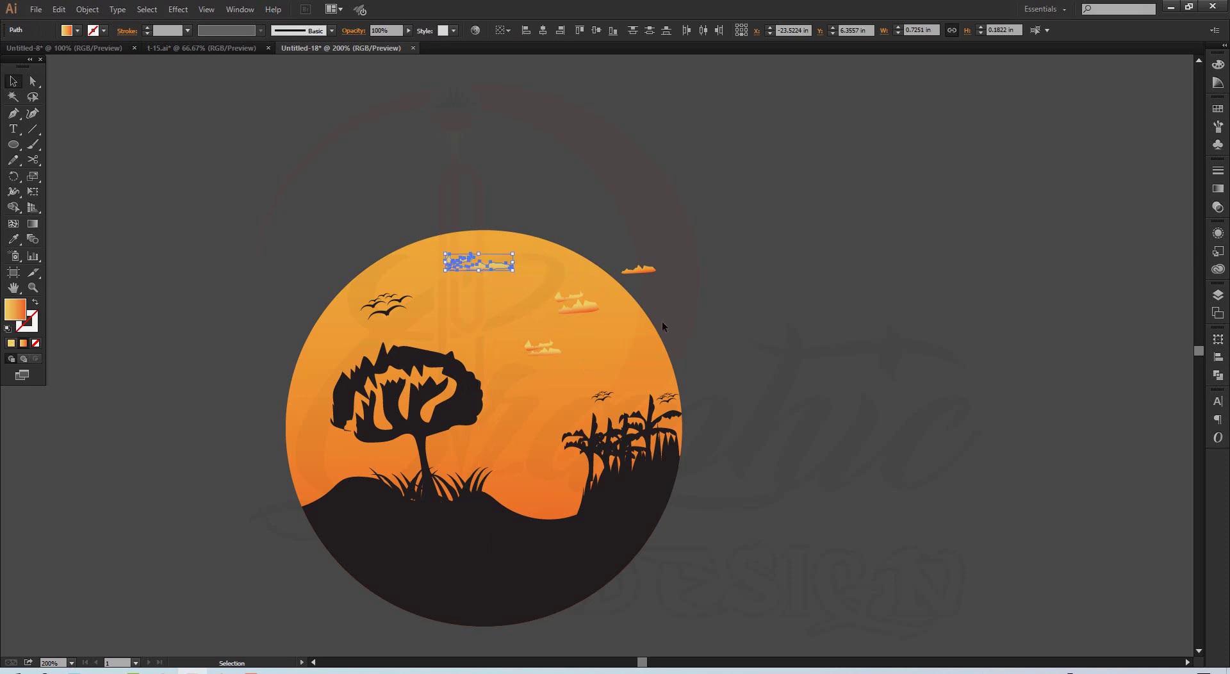
left_click(732, 330)
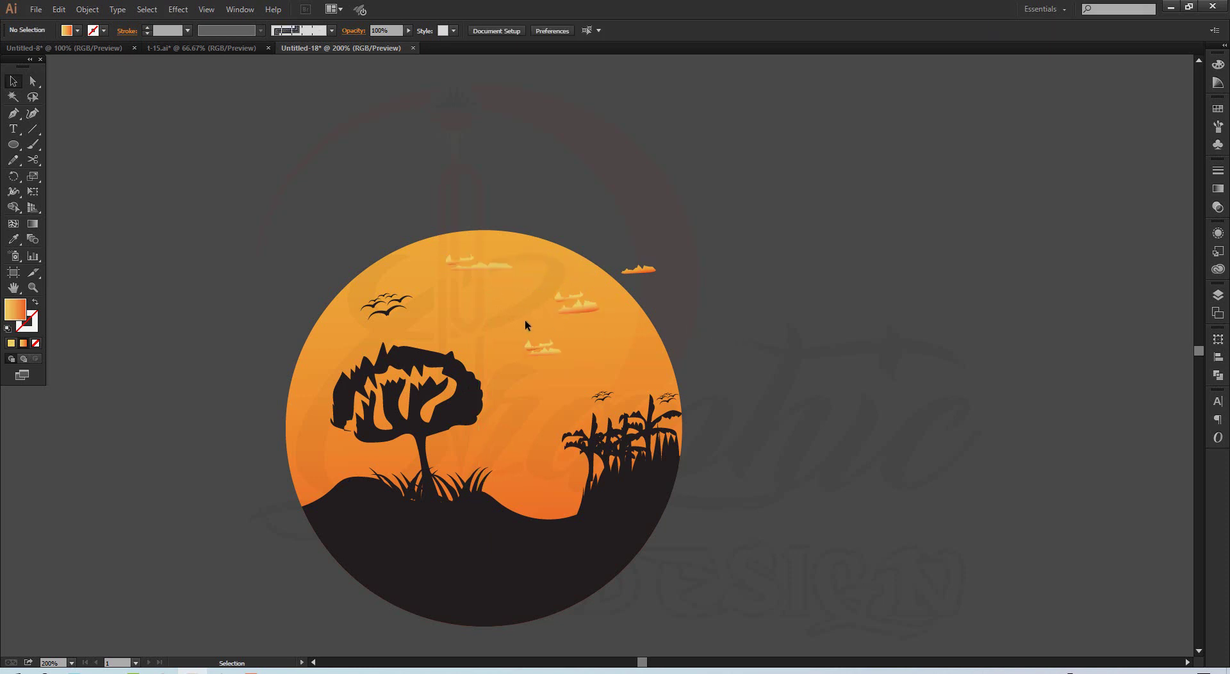
Move a cloud toward the palm trees, then widen and reposition the middle cloud.
left_click_drag(545, 350, 631, 385)
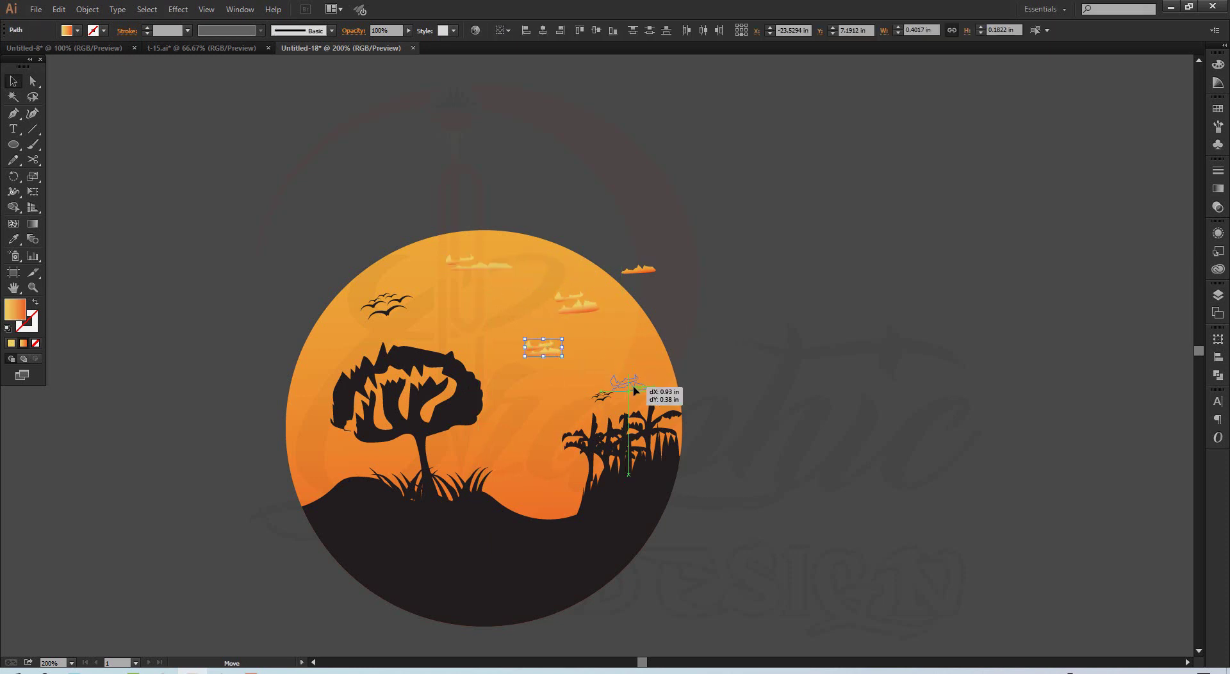
left_click(575, 312)
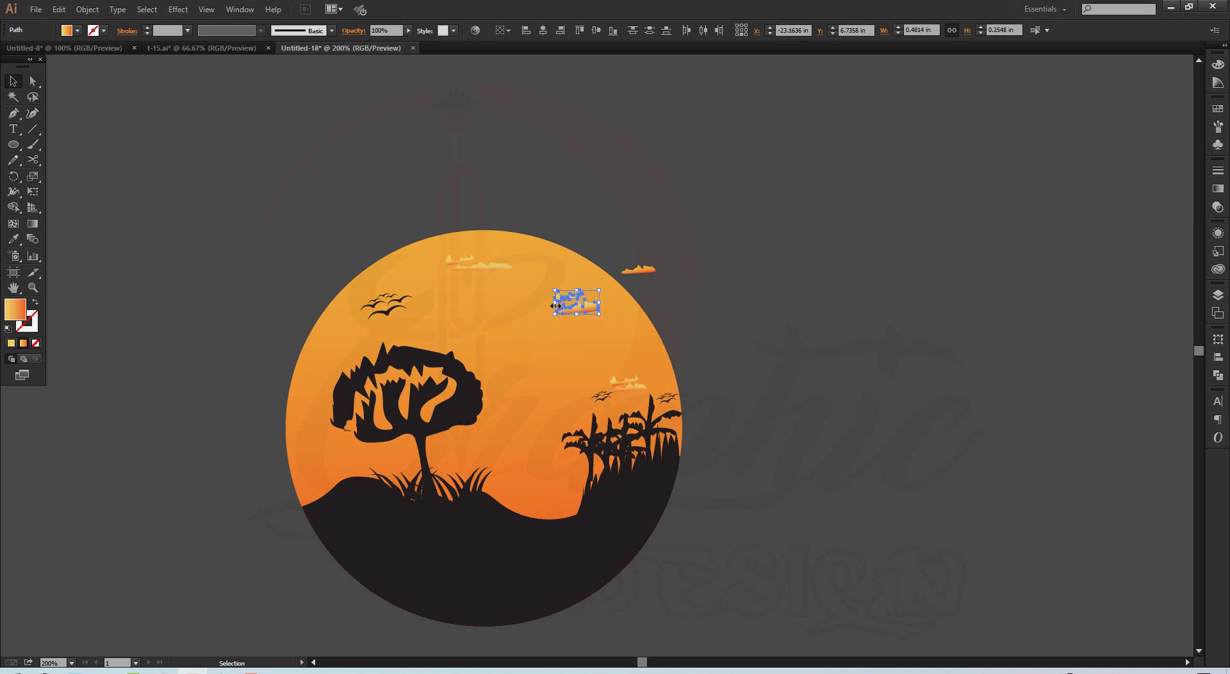
left_click_drag(555, 306, 545, 306)
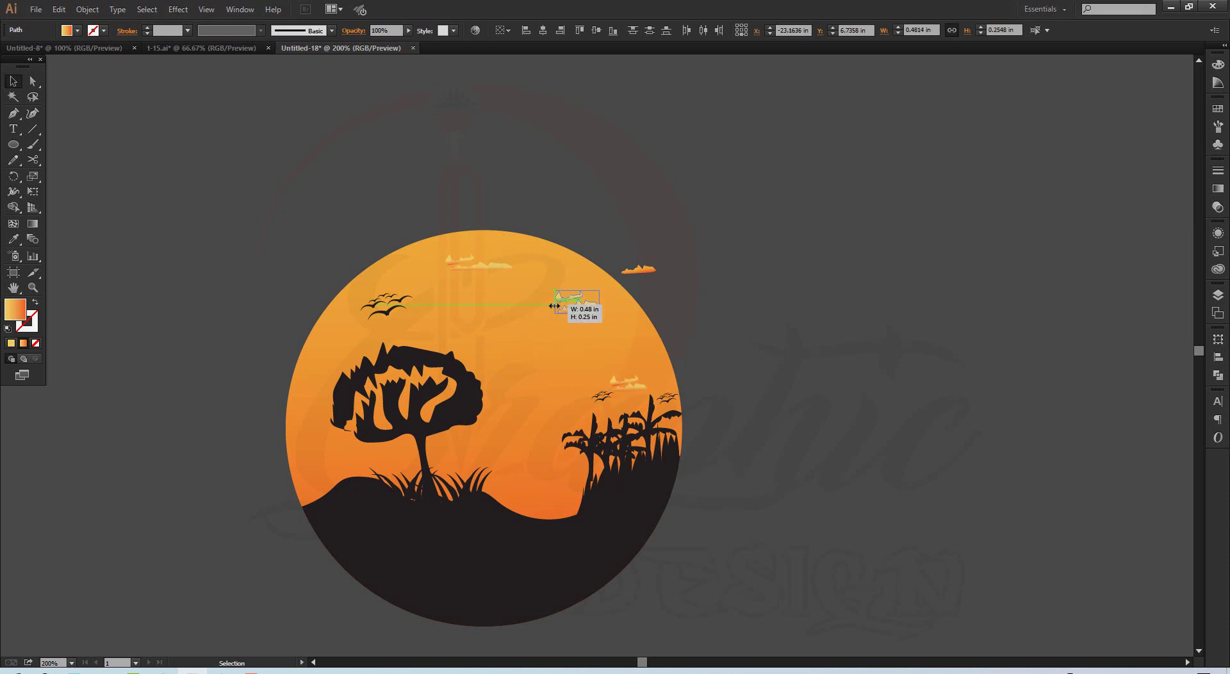
left_click(610, 209)
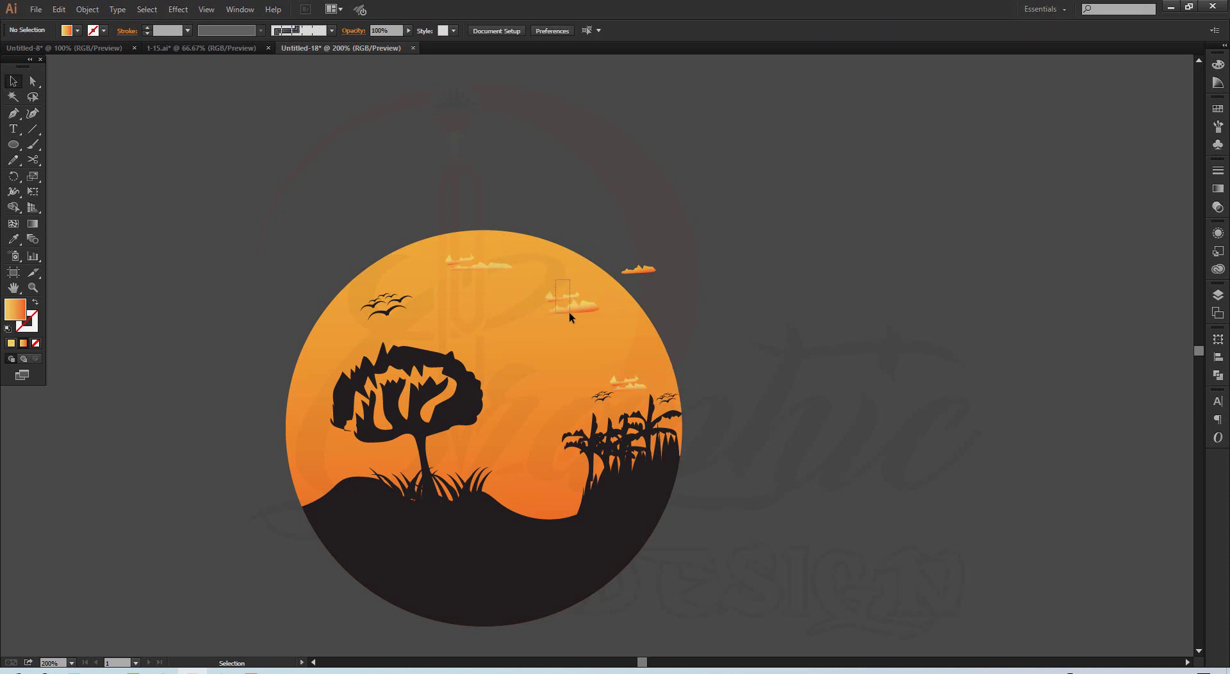
left_click_drag(569, 314, 551, 328)
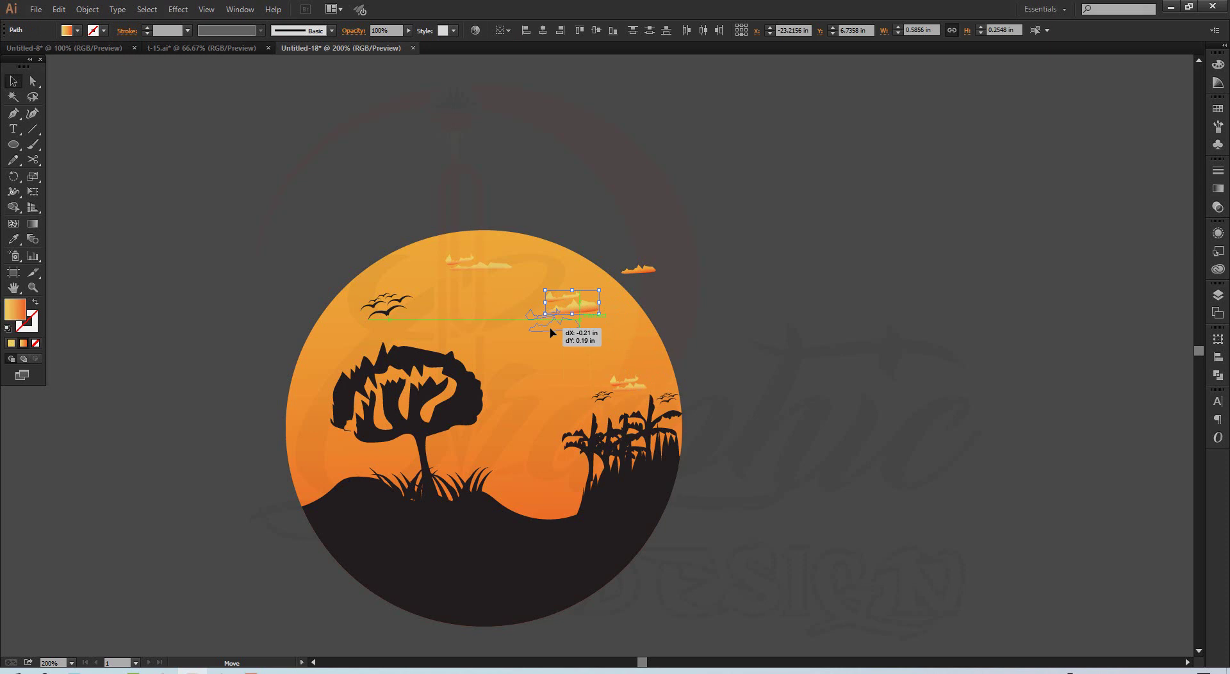
left_click_drag(551, 329, 588, 317)
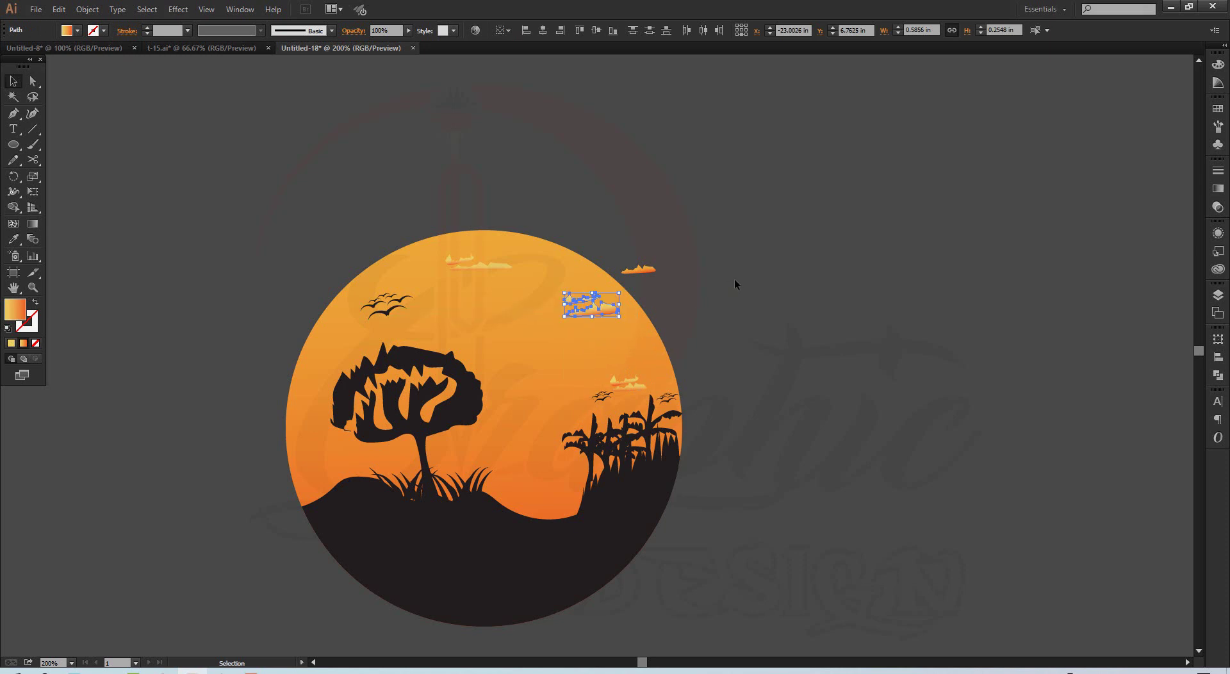
Delete the stray cloud outside the circle and stretch the top cloud taller.
left_click(639, 269)
left_click_drag(657, 269, 786, 240)
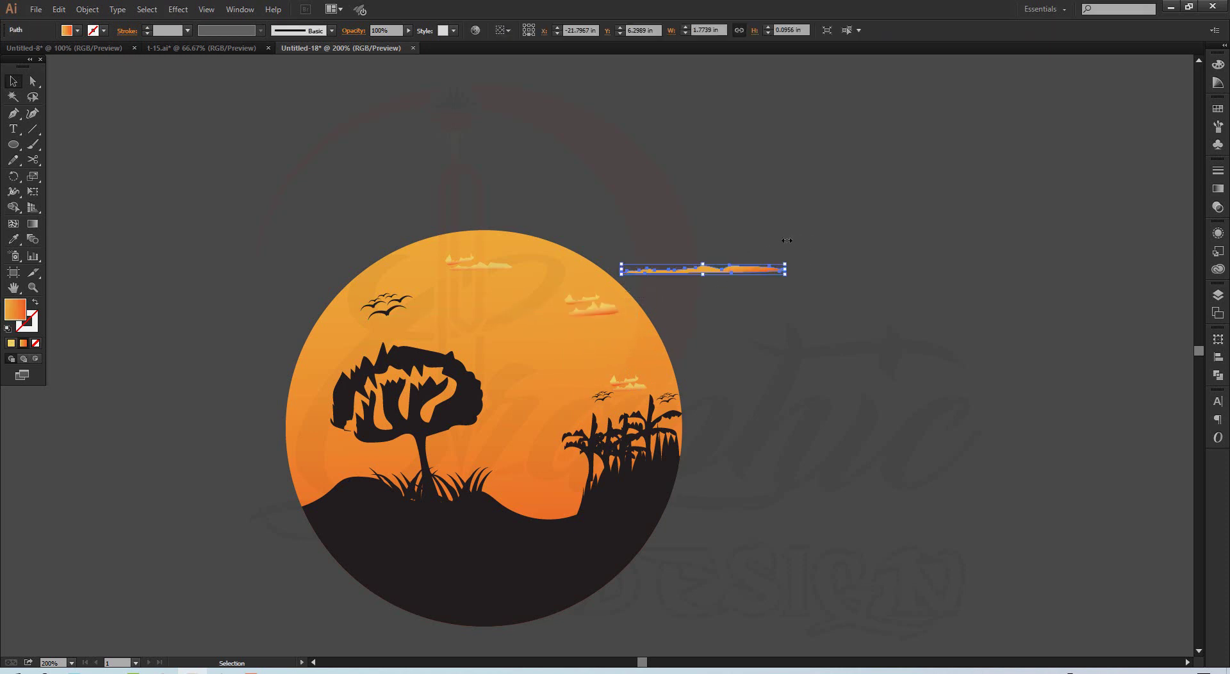
key("Delete")
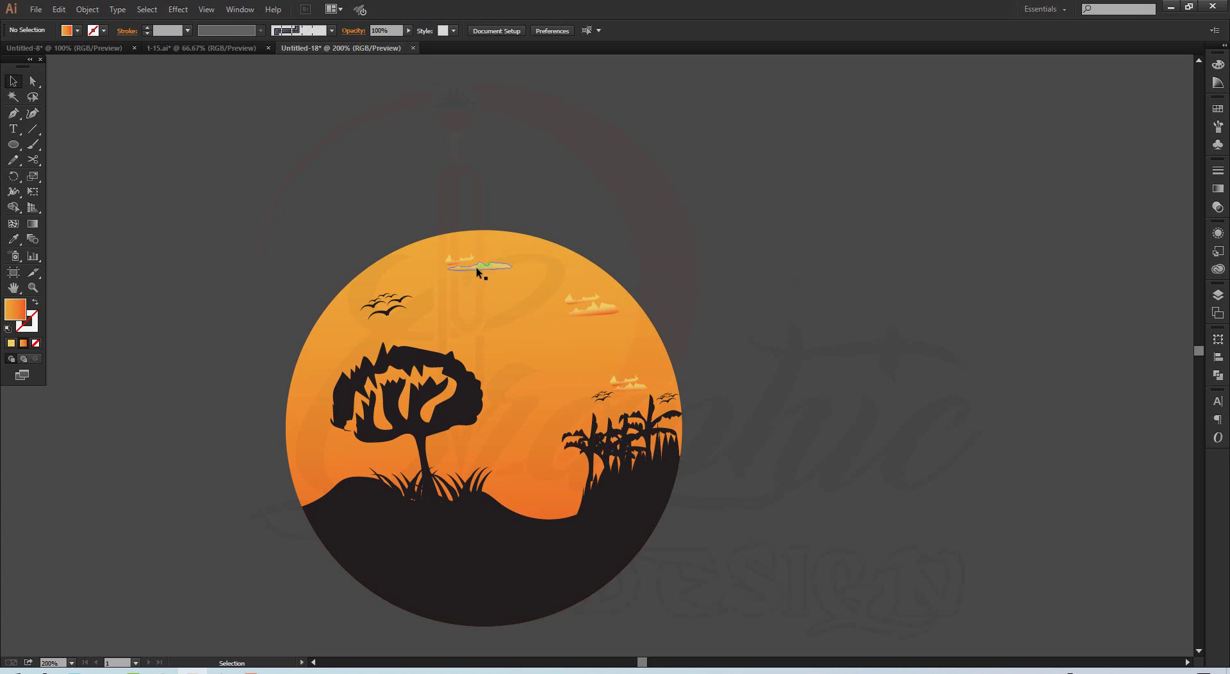
left_click(475, 266)
left_click_drag(482, 271, 481, 280)
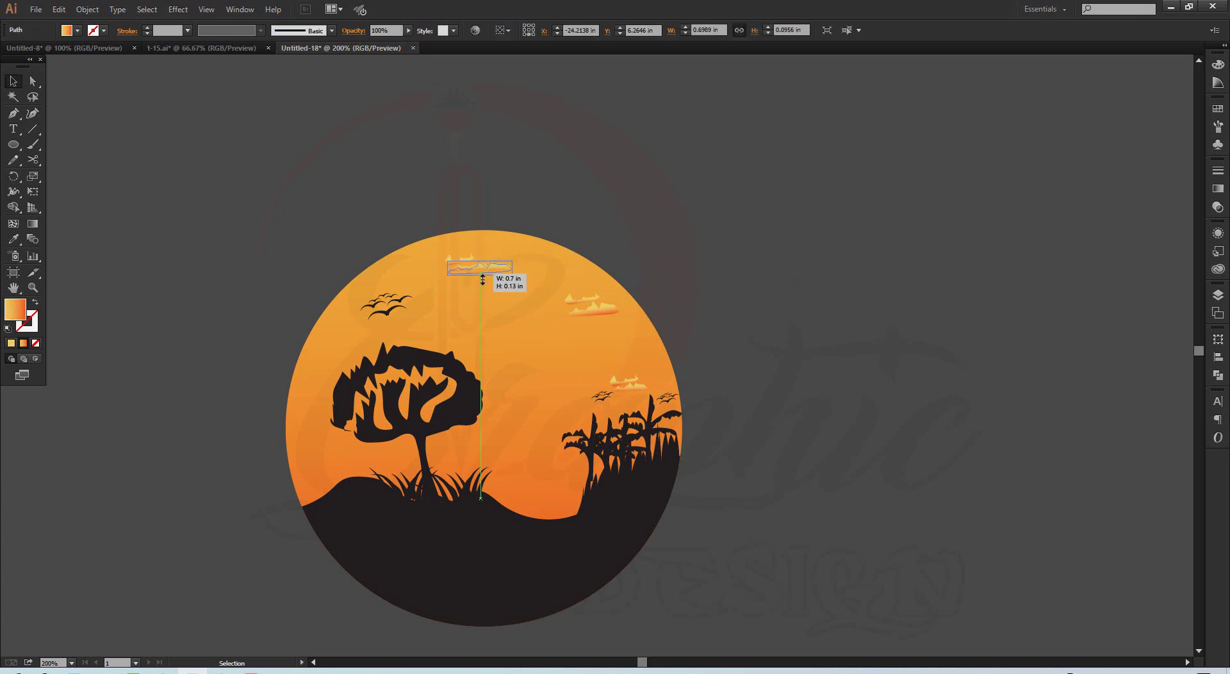
left_click(589, 242)
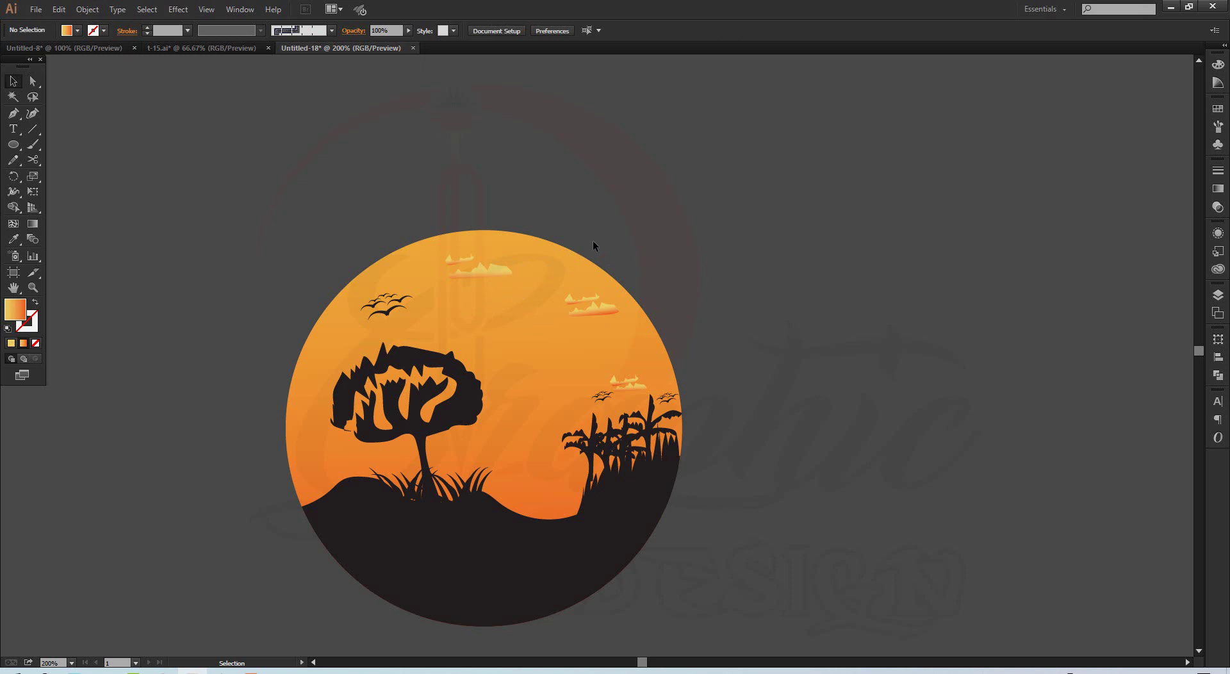
Draw a large gradient rectangle covering the whole sun scene.
left_click(12, 147)
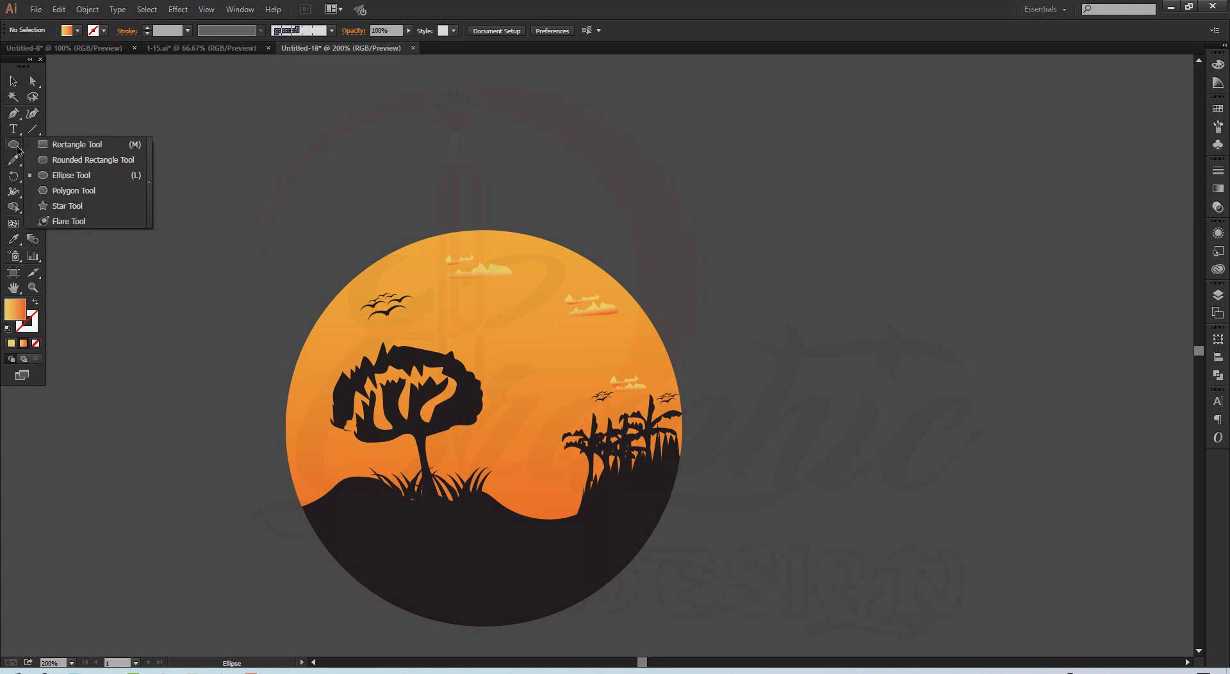
left_click_drag(17, 150, 65, 143)
left_click_drag(154, 128, 836, 650)
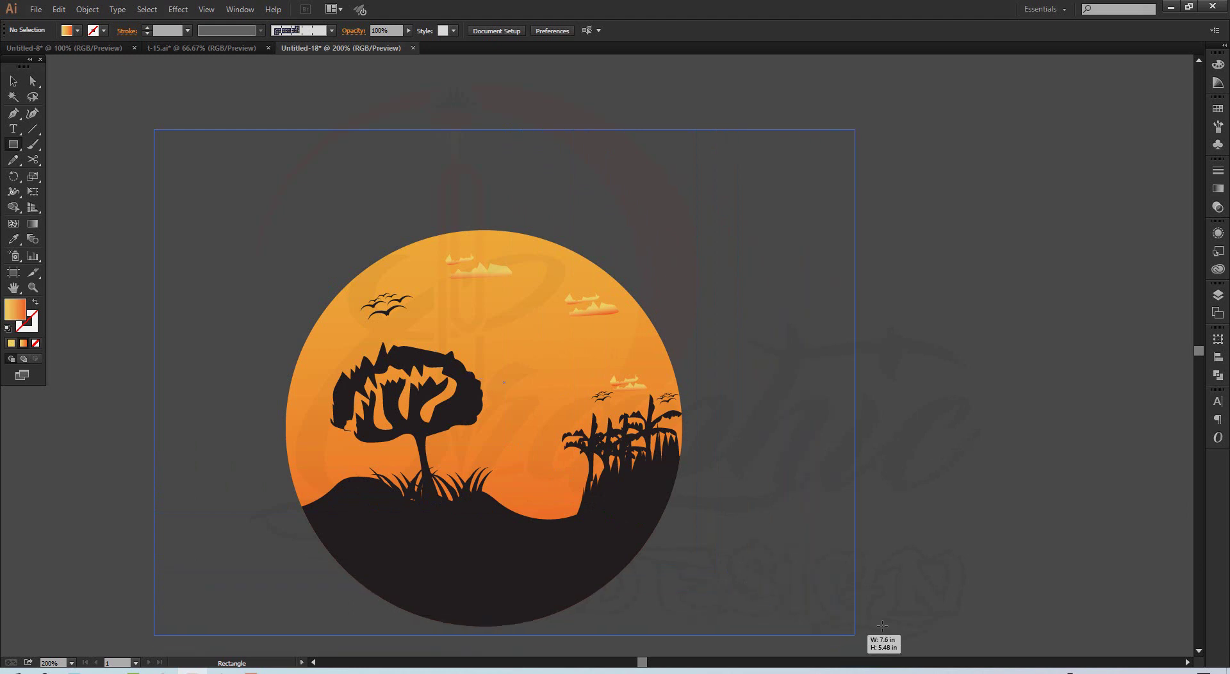
left_click_drag(836, 650, 1074, 623)
Send the rectangle behind the sunset artwork and shift it to centre the sun.
right_click(168, 180)
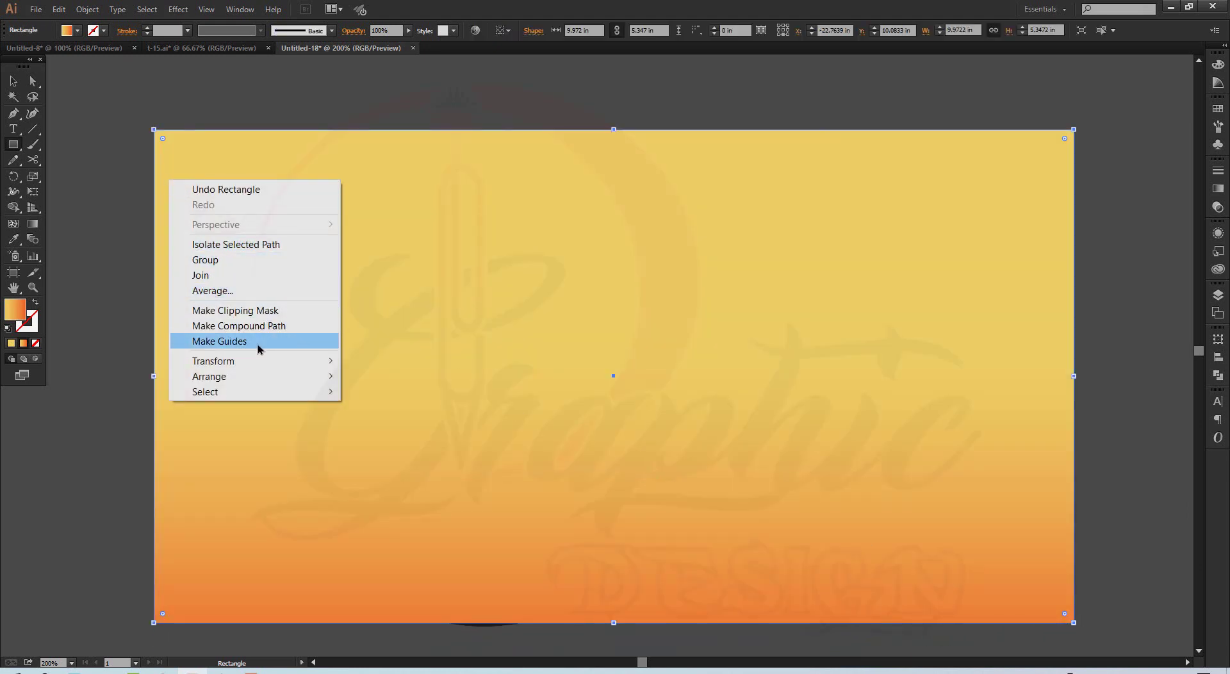
mouse_move(210, 376)
left_click(414, 424)
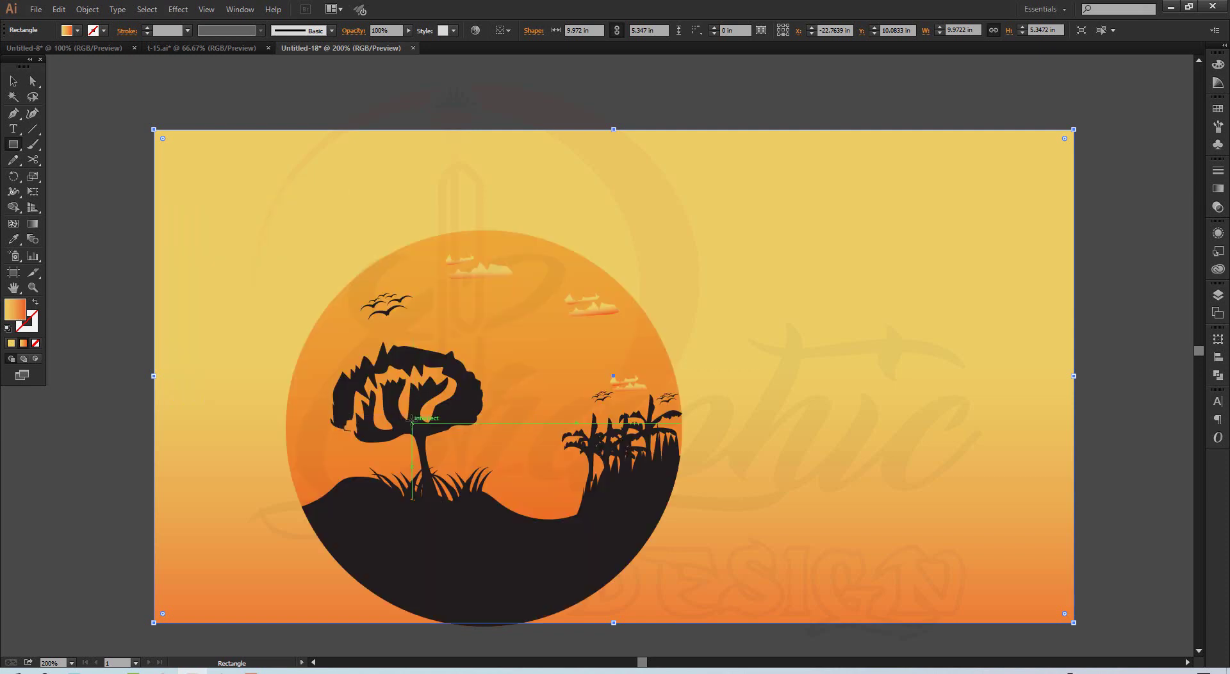
left_click(13, 81)
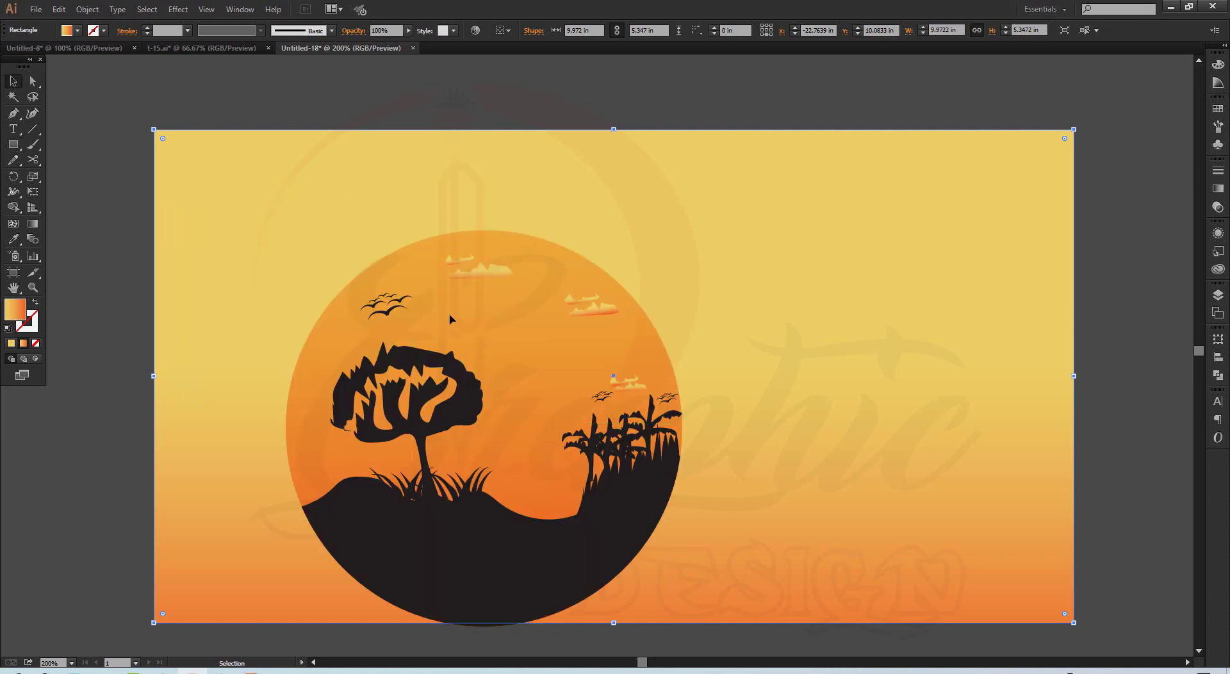
scroll(522, 253, "down", 3)
scroll(753, 262, "down", 2)
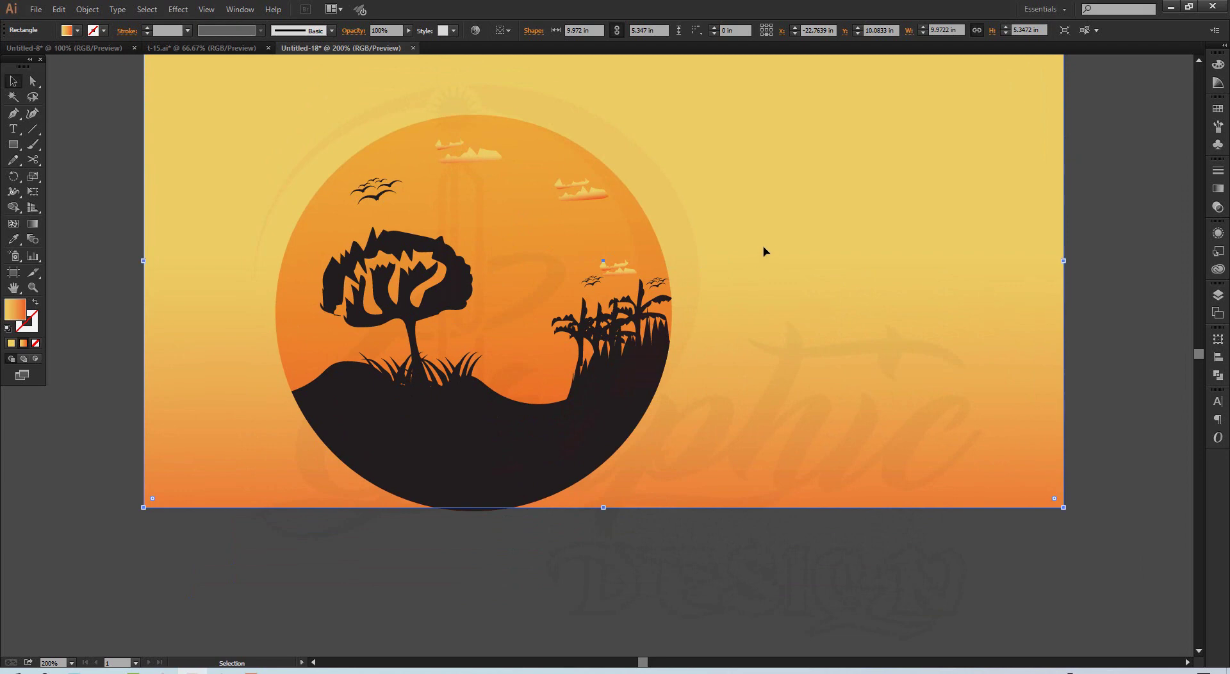
left_click_drag(763, 253, 651, 306)
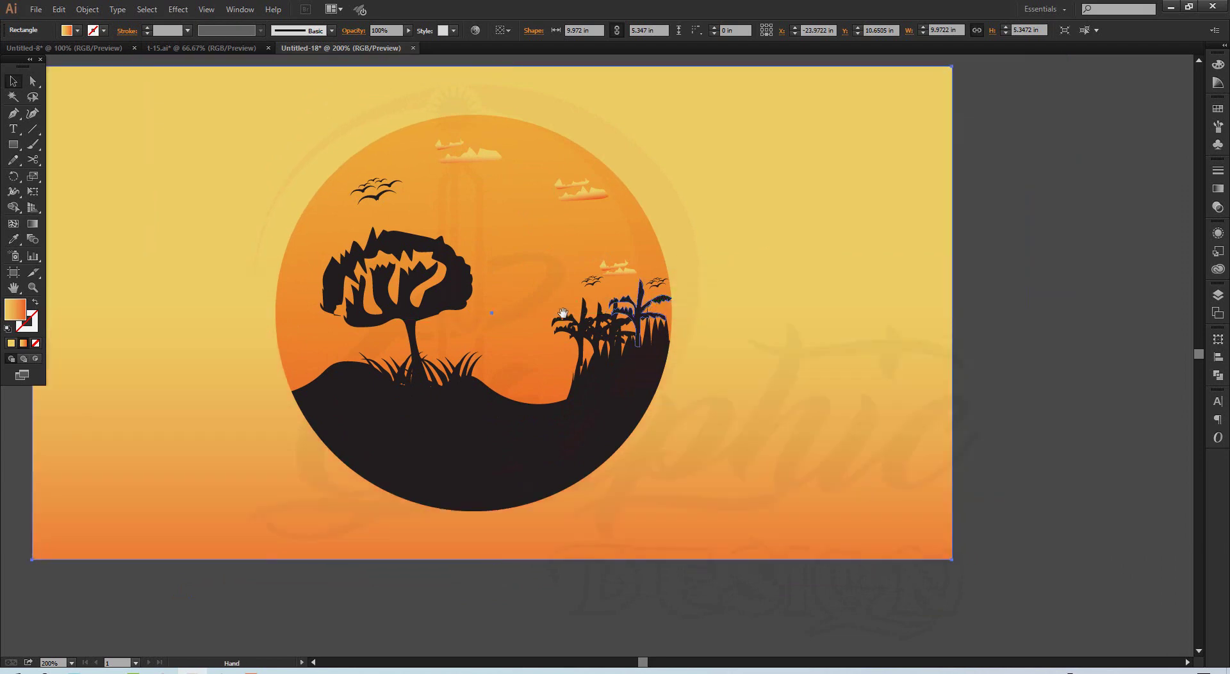
scroll(471, 231, "up", 2)
scroll(471, 231, "left", 3)
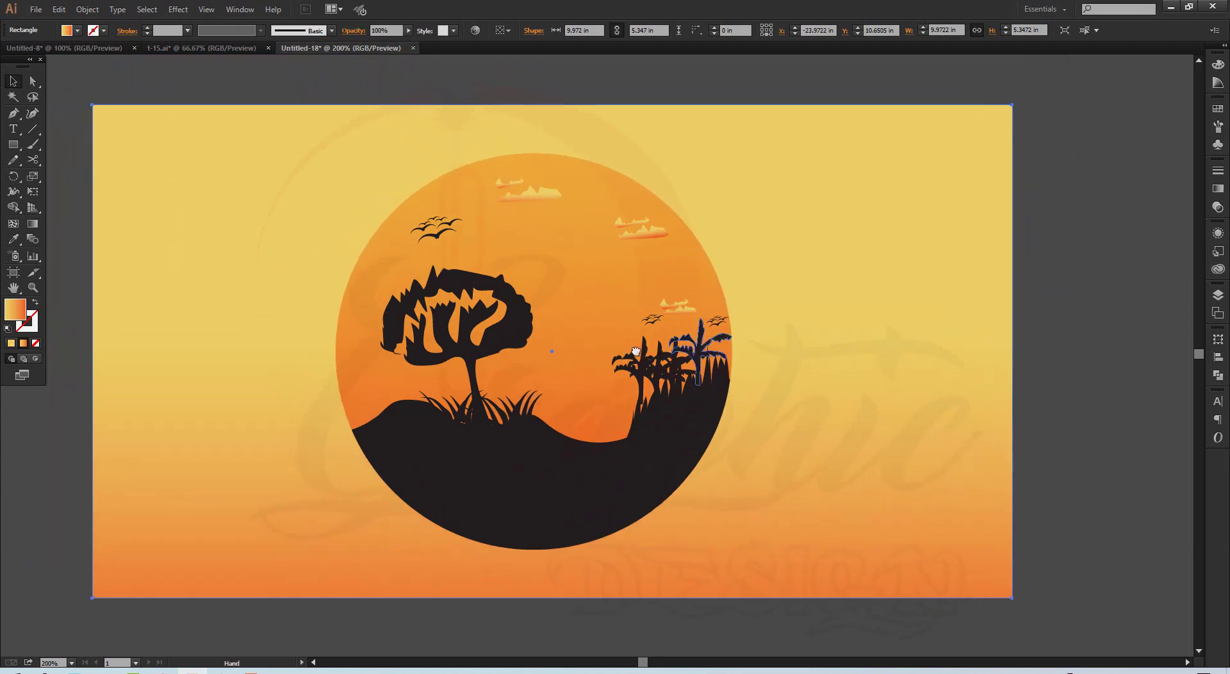
key("ctrl")
left_click(431, 263)
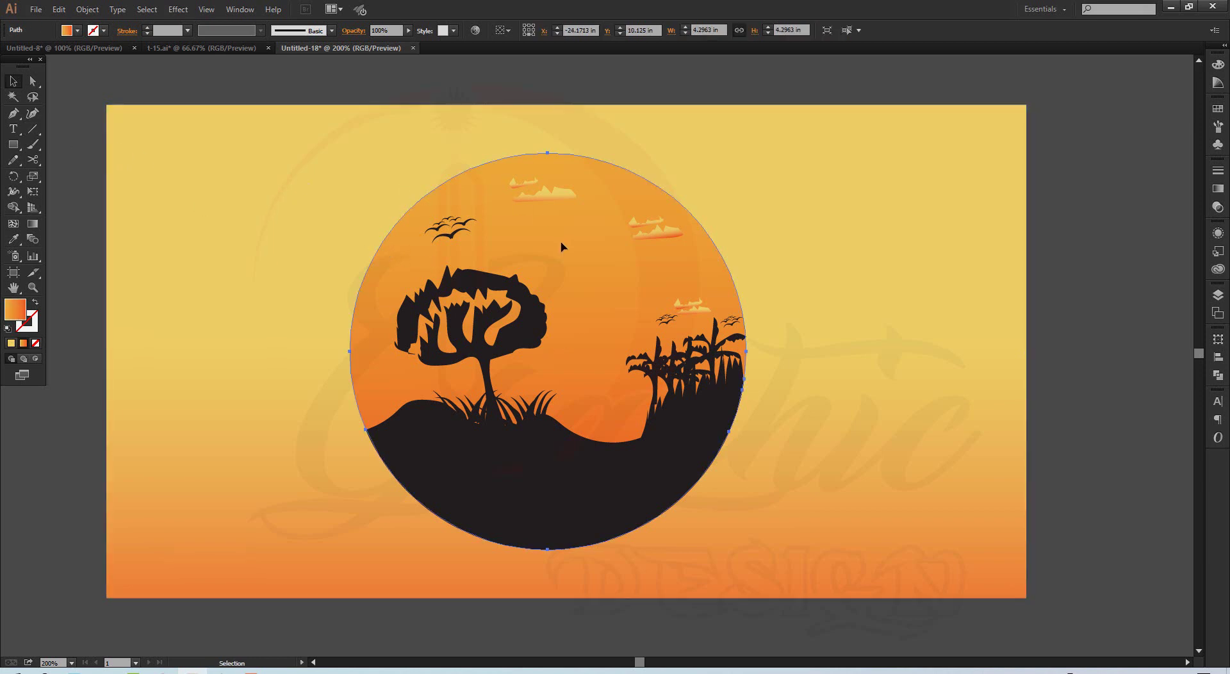
Make the sun gradient's left stop yellower (G 191) and move the blend midpoint toward the middle.
left_click(563, 267)
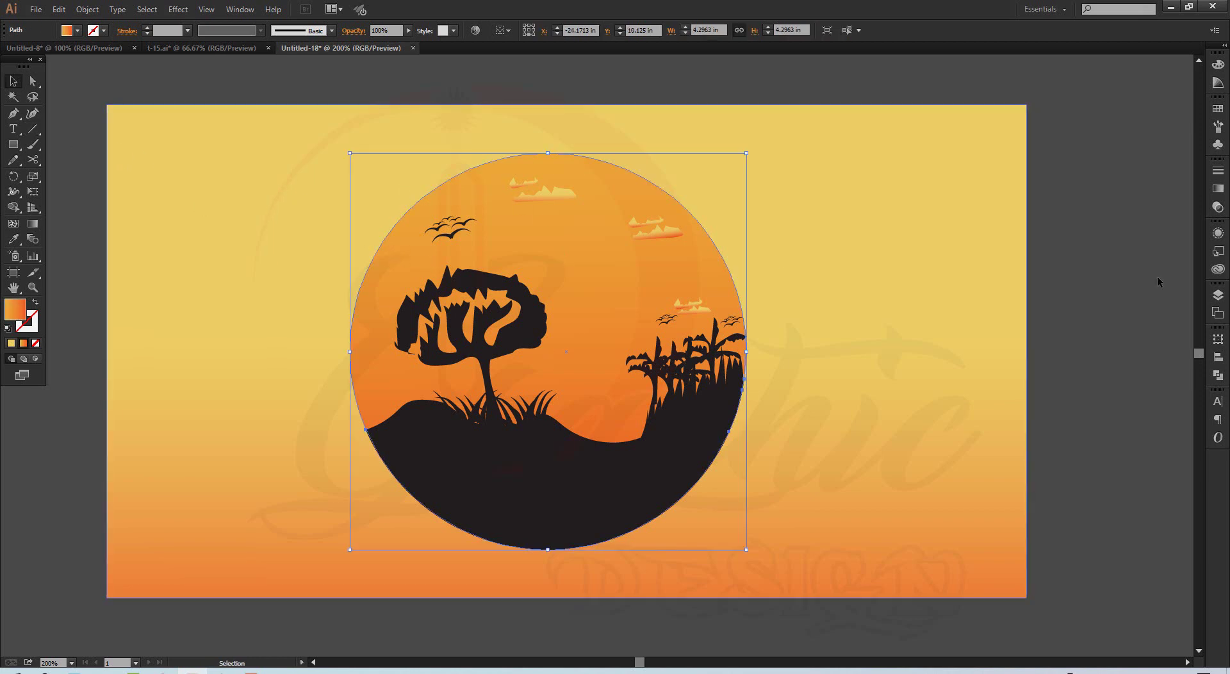
left_click(1219, 189)
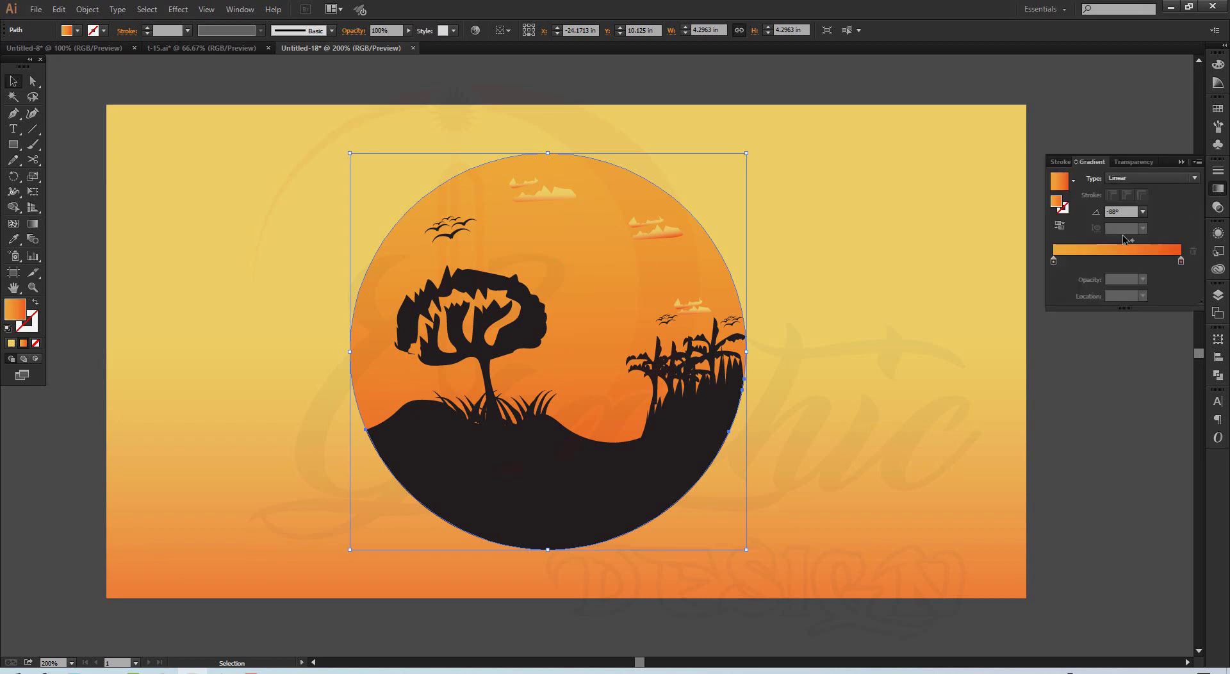
left_click(1054, 261)
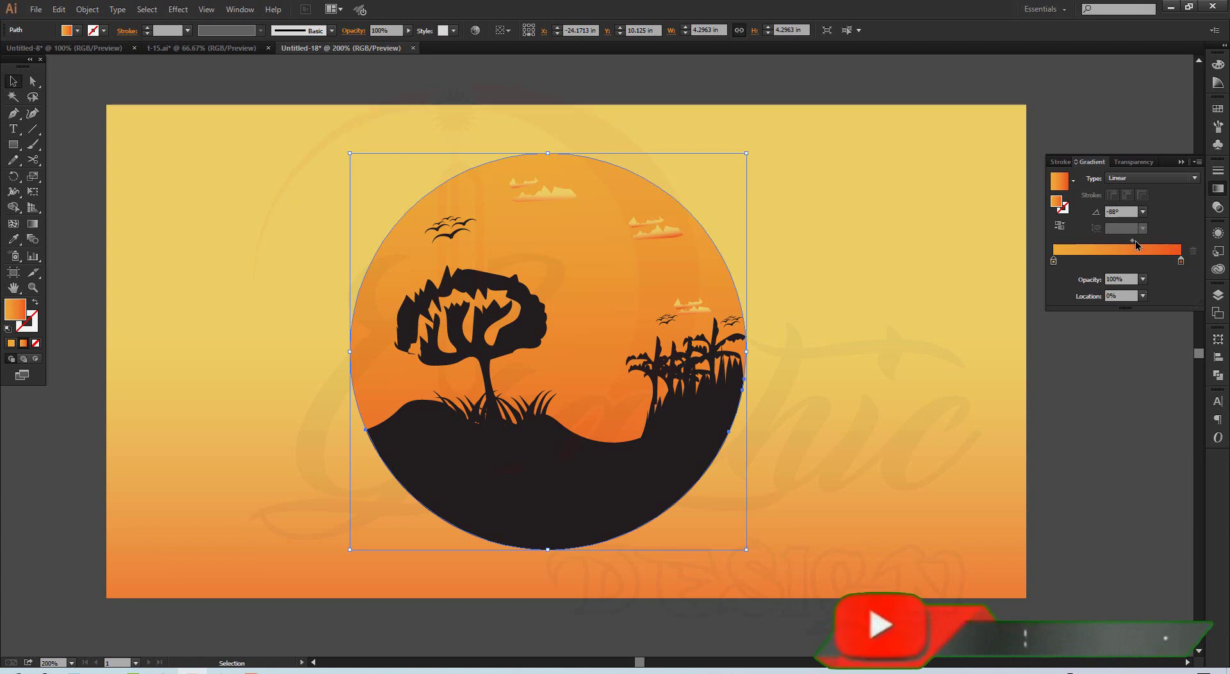
left_click_drag(1133, 241, 1144, 241)
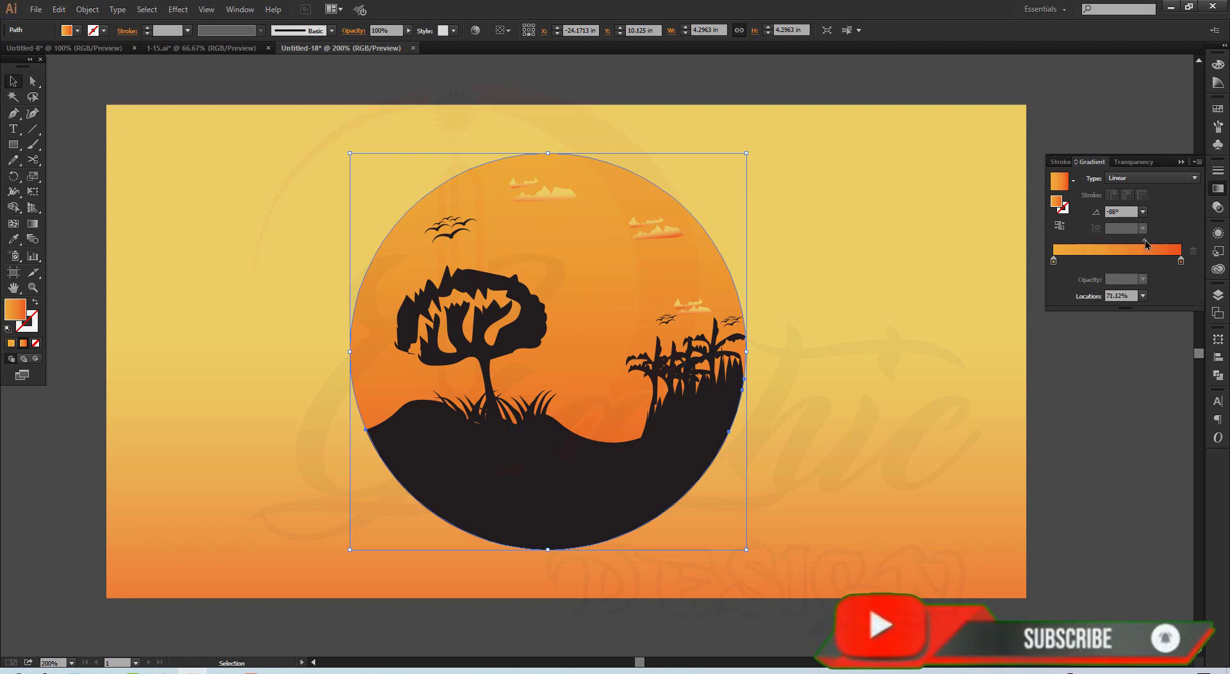
double_click(1054, 262)
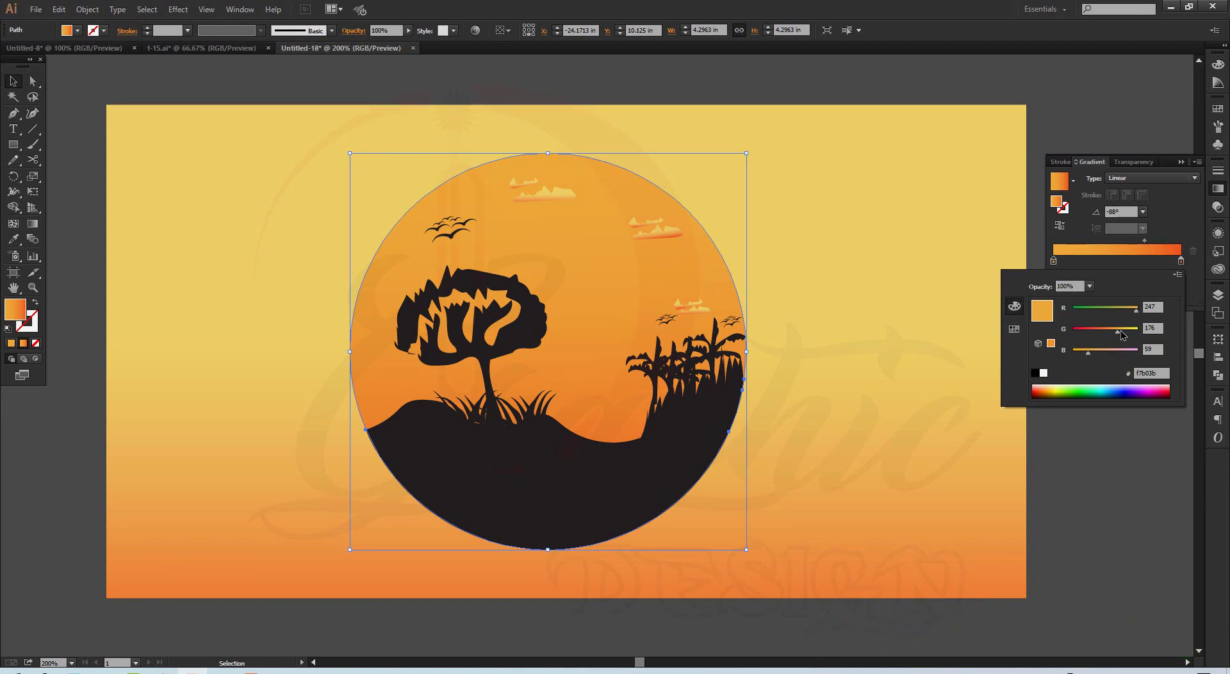
left_click_drag(1121, 330, 1123, 331)
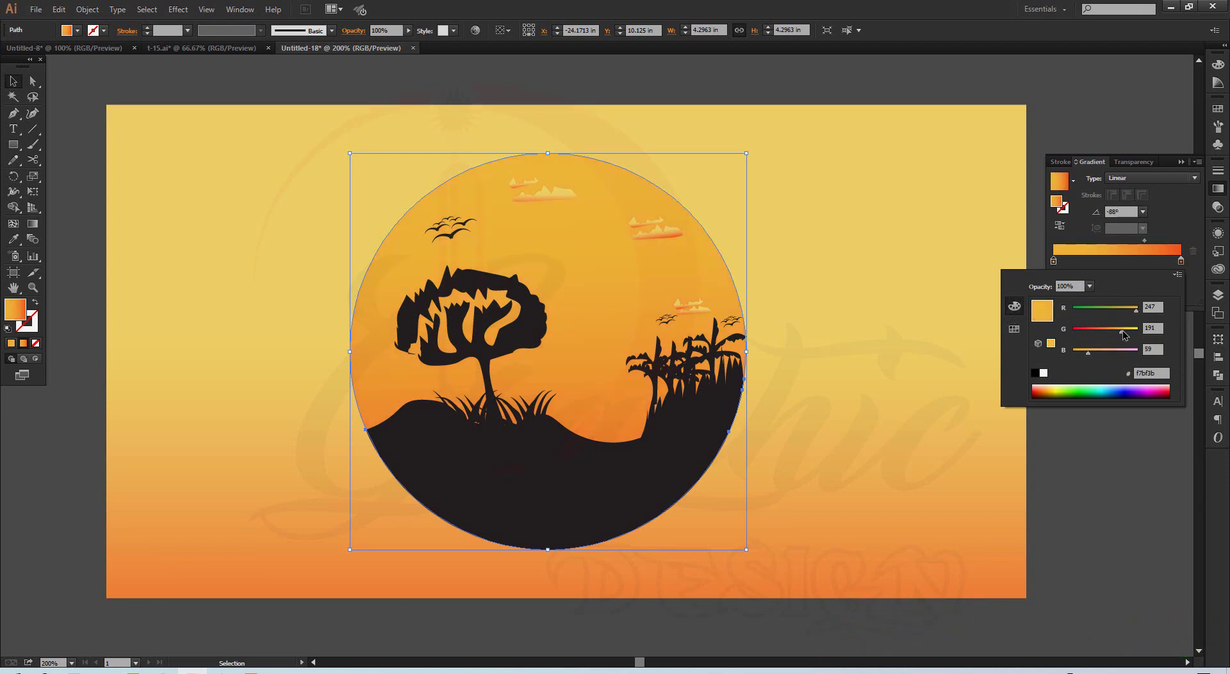
left_click(1145, 245)
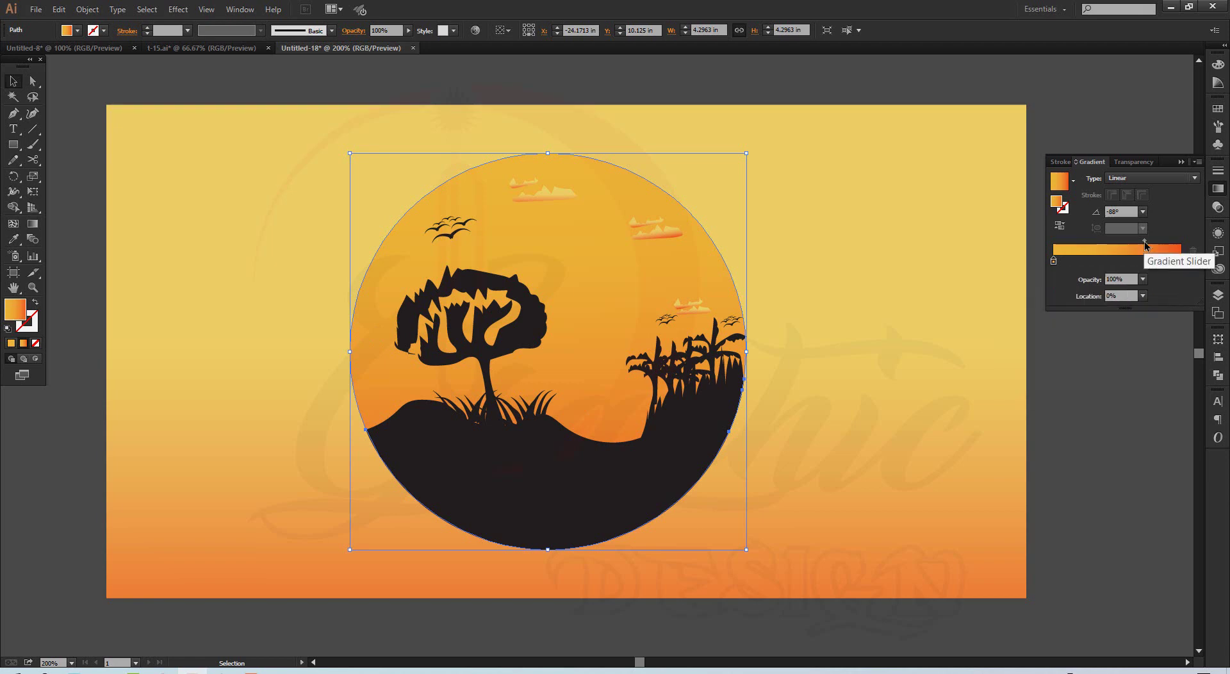
left_click_drag(1145, 244, 1140, 243)
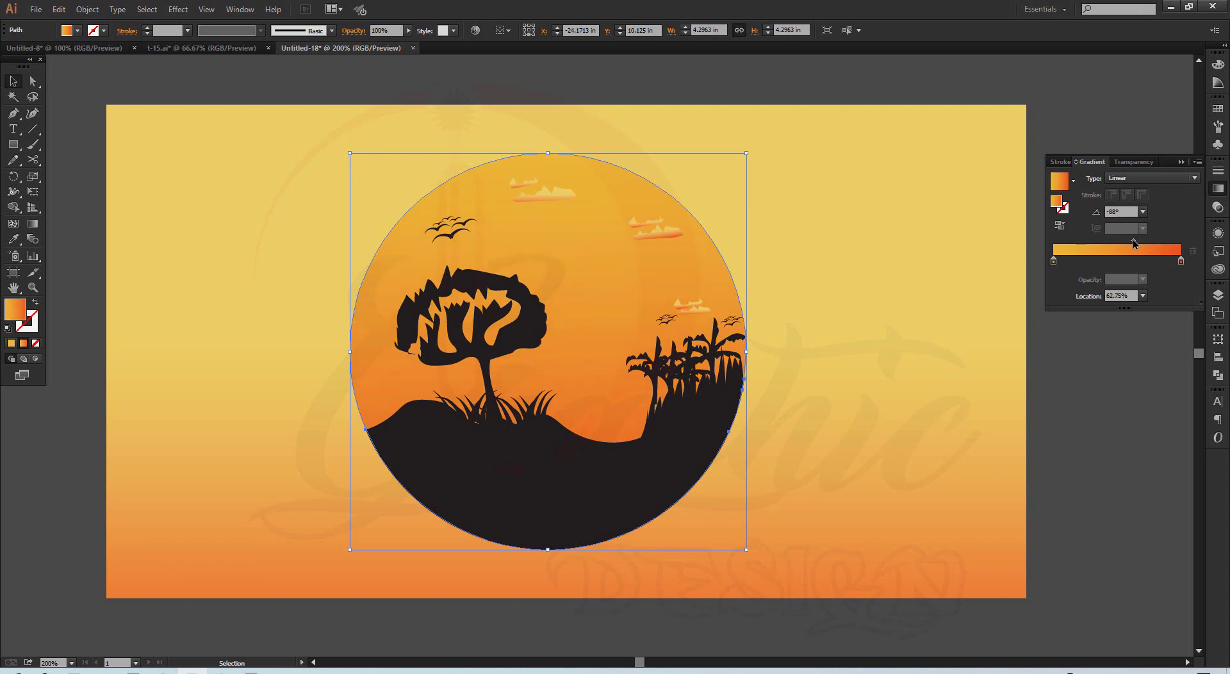
left_click_drag(1133, 240, 1137, 240)
left_click(891, 291)
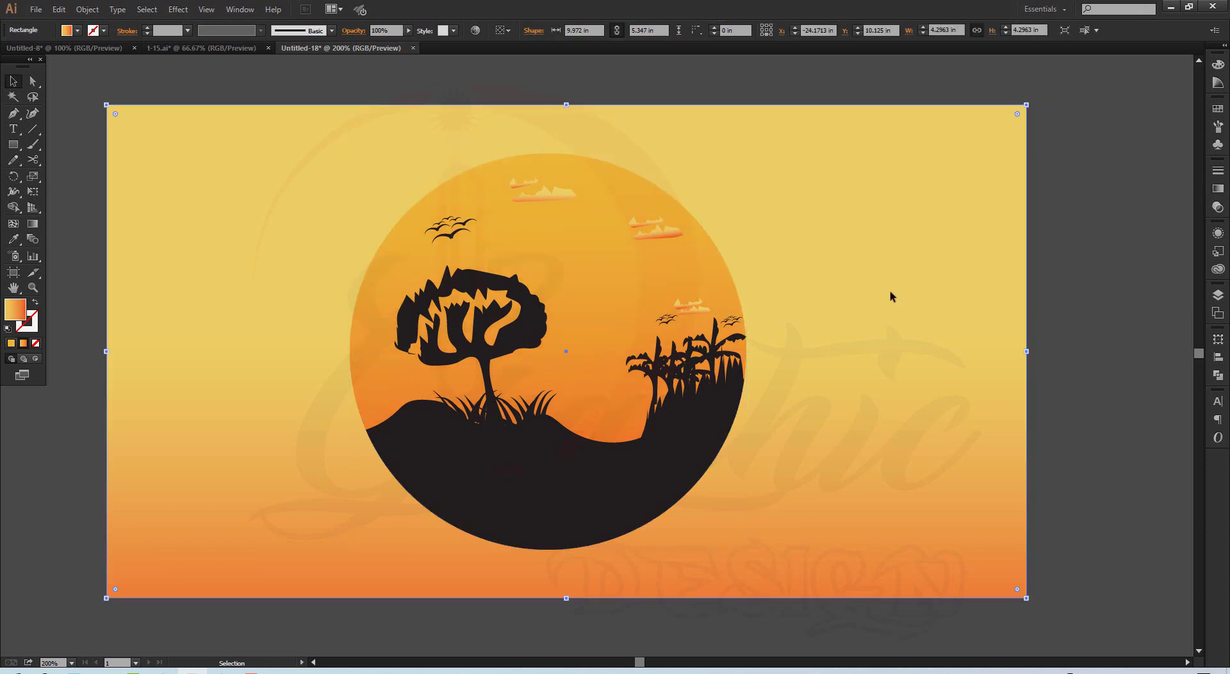
Fill the background rectangle with the dark blue swatch and deselect it.
left_click(78, 31)
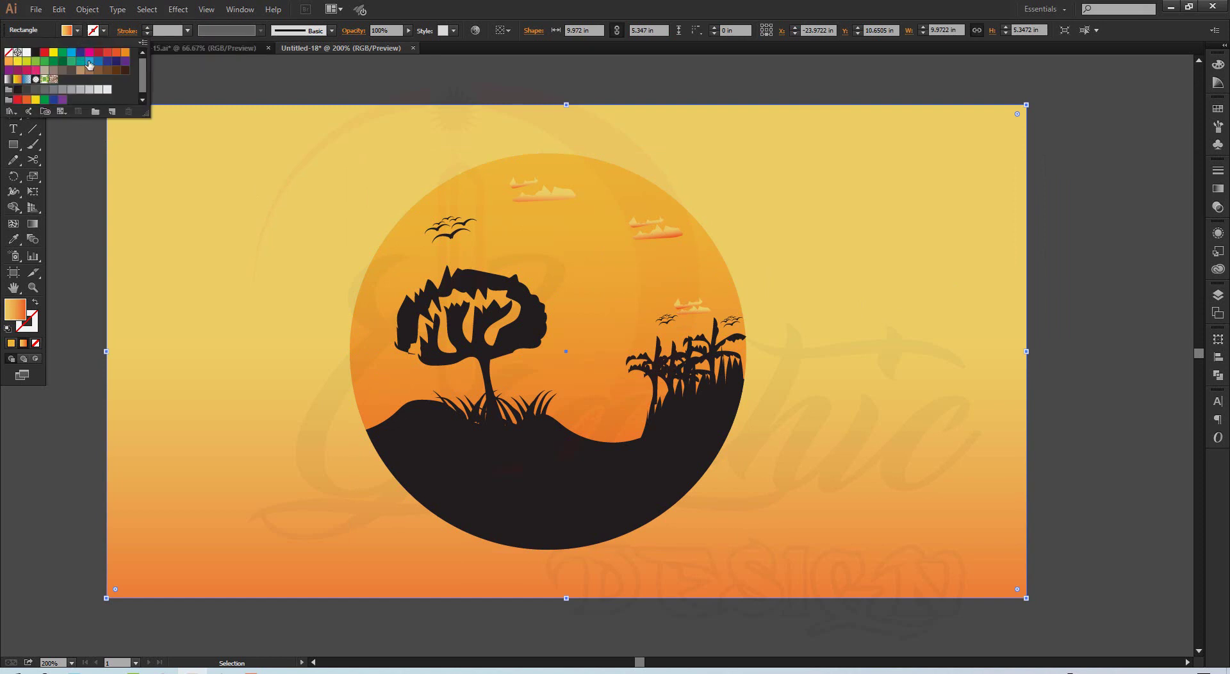
left_click(81, 53)
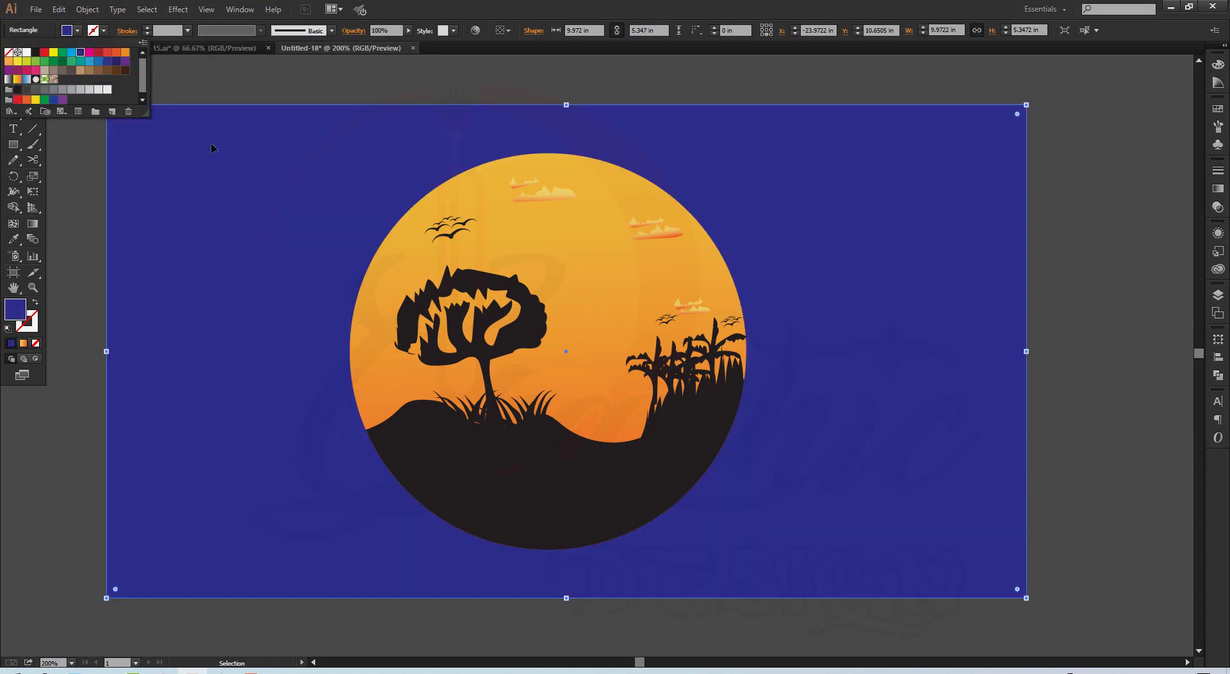
left_click(1114, 240)
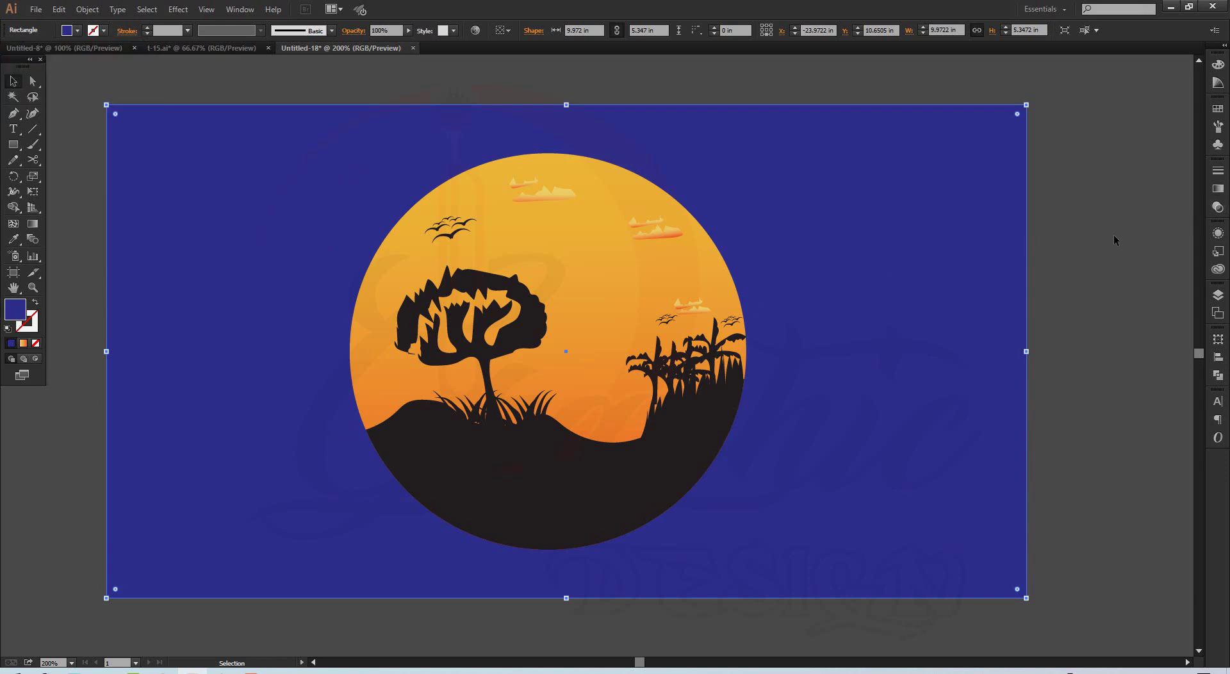
left_click(1113, 236)
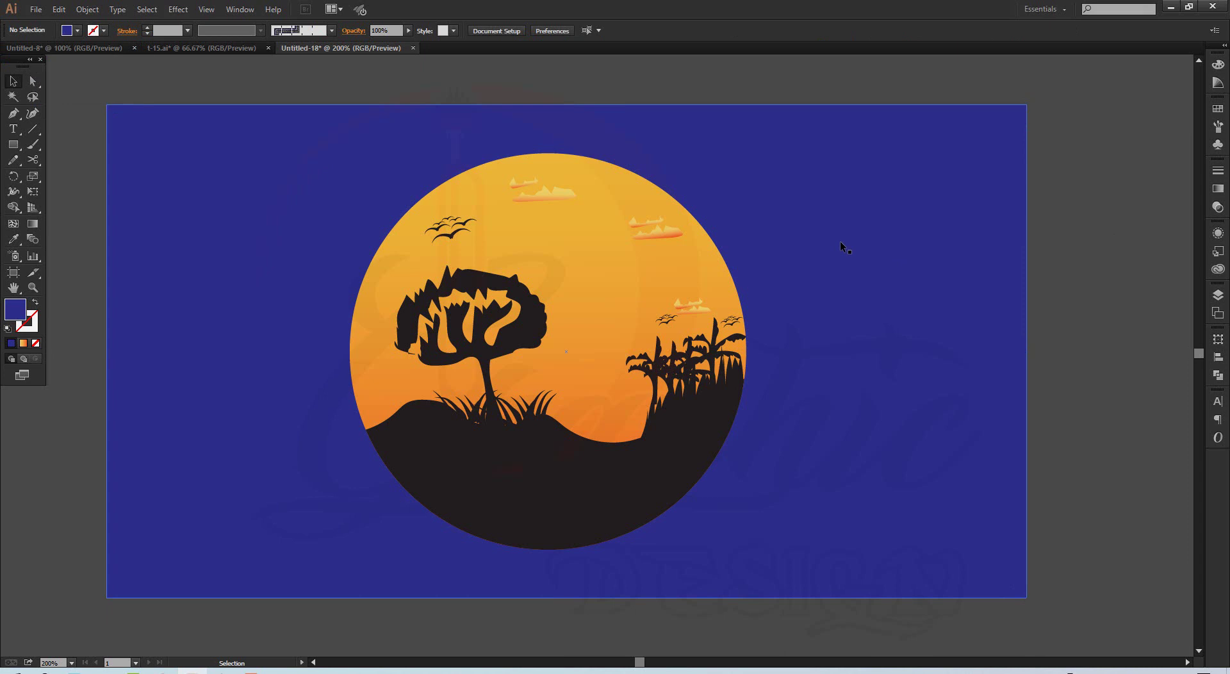
left_click(13, 161)
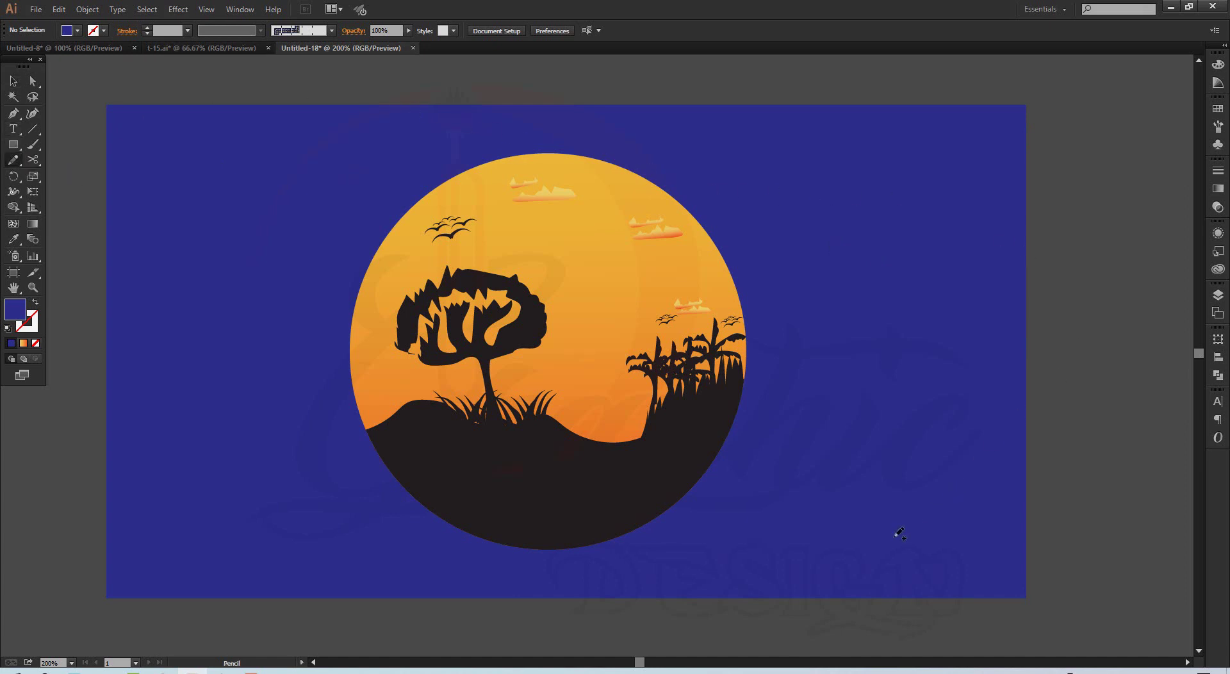
mouse_move(894, 537)
left_mouse_down()
mouse_move(863, 346)
mouse_move(1017, 426)
left_mouse_up()
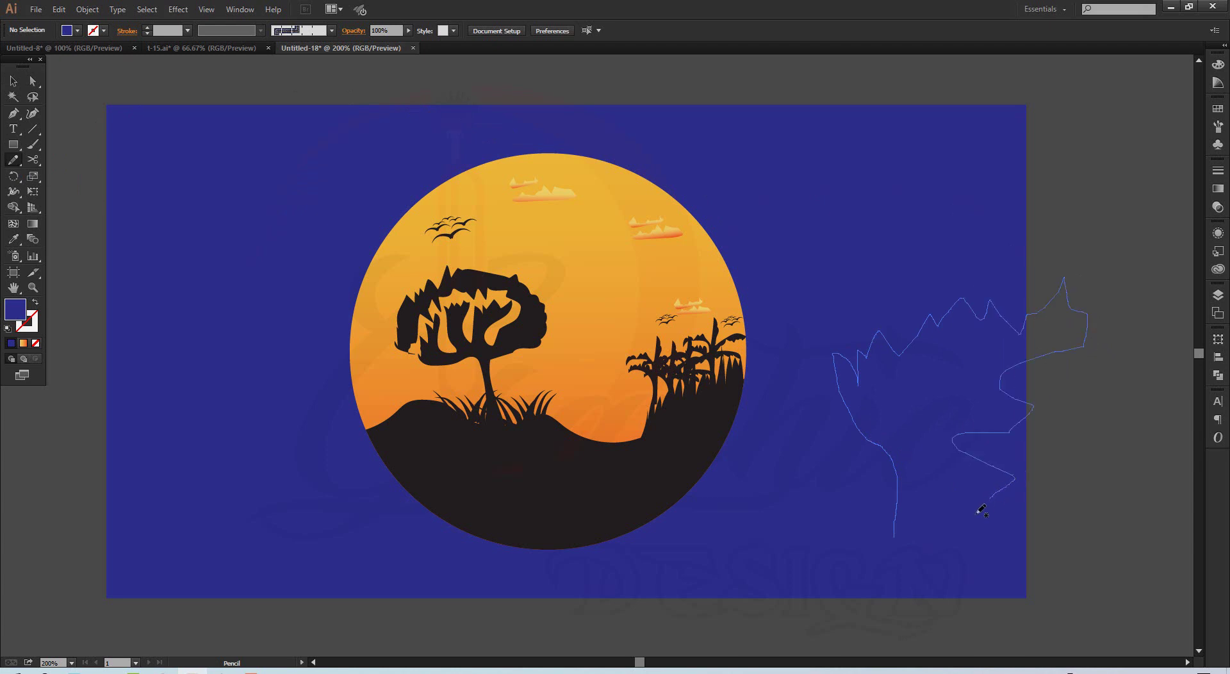
left_click_drag(1018, 422, 937, 556)
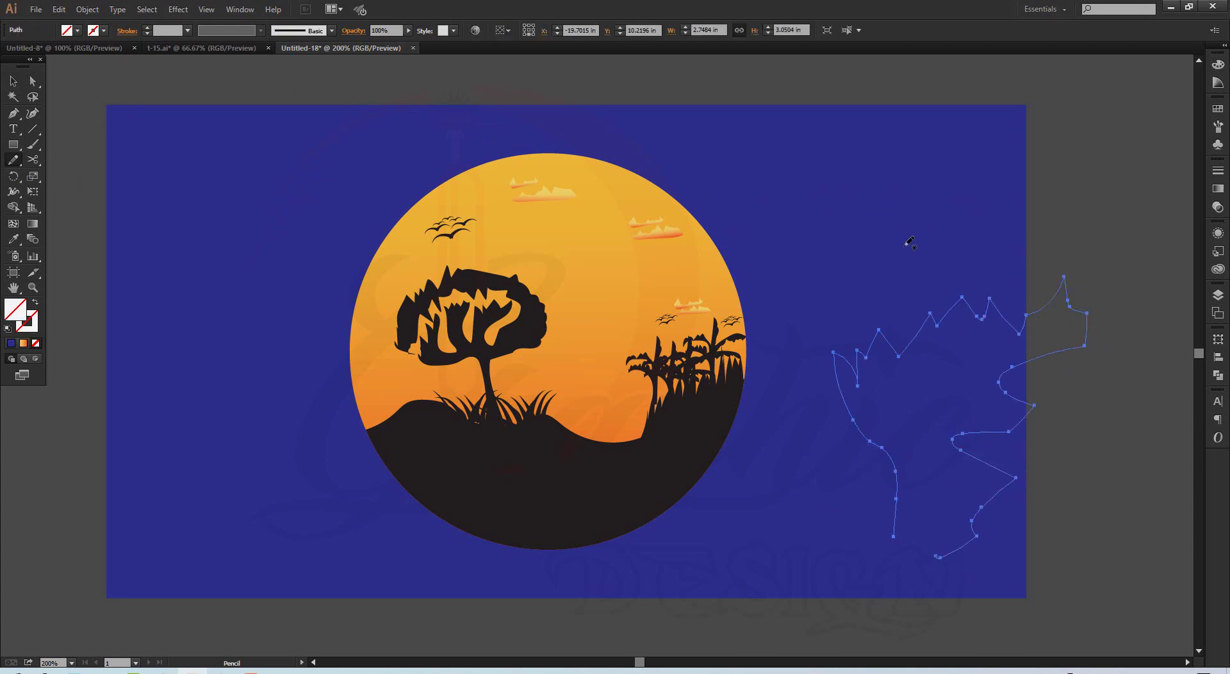
left_click_drag(896, 256, 883, 145)
mouse_move(816, 146)
left_mouse_down()
mouse_move(756, 117)
mouse_move(793, 78)
mouse_move(992, 77)
mouse_move(928, 132)
mouse_move(913, 253)
mouse_move(883, 267)
left_mouse_up()
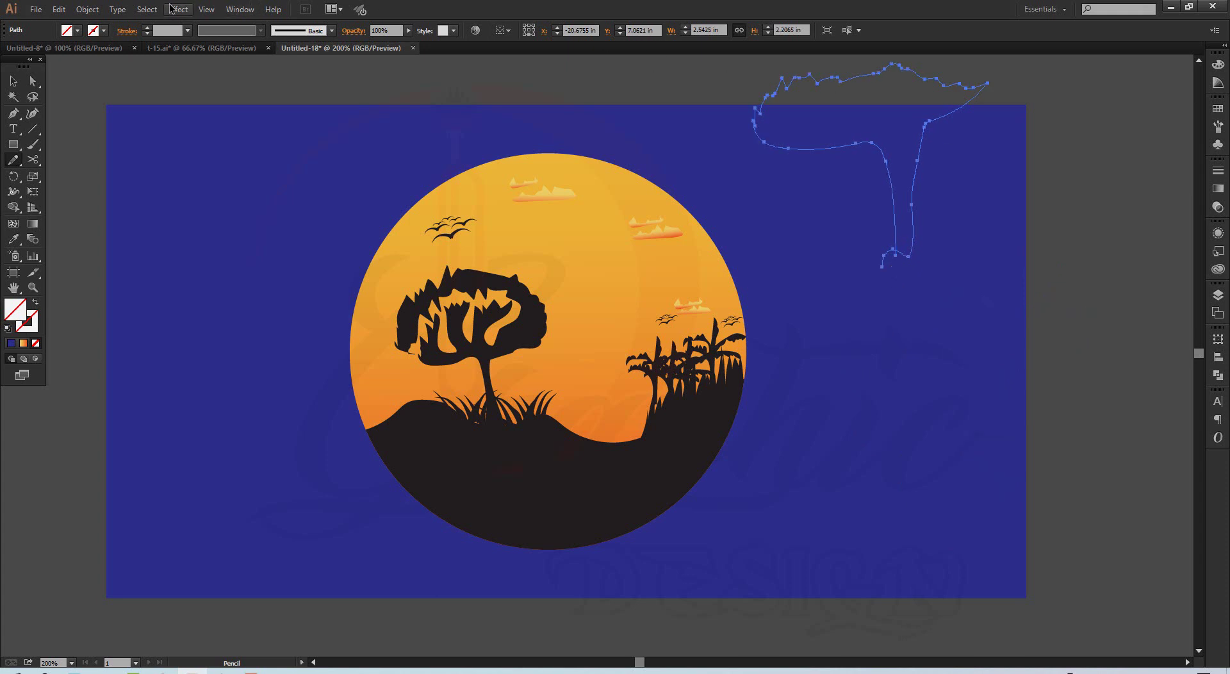
left_click(79, 30)
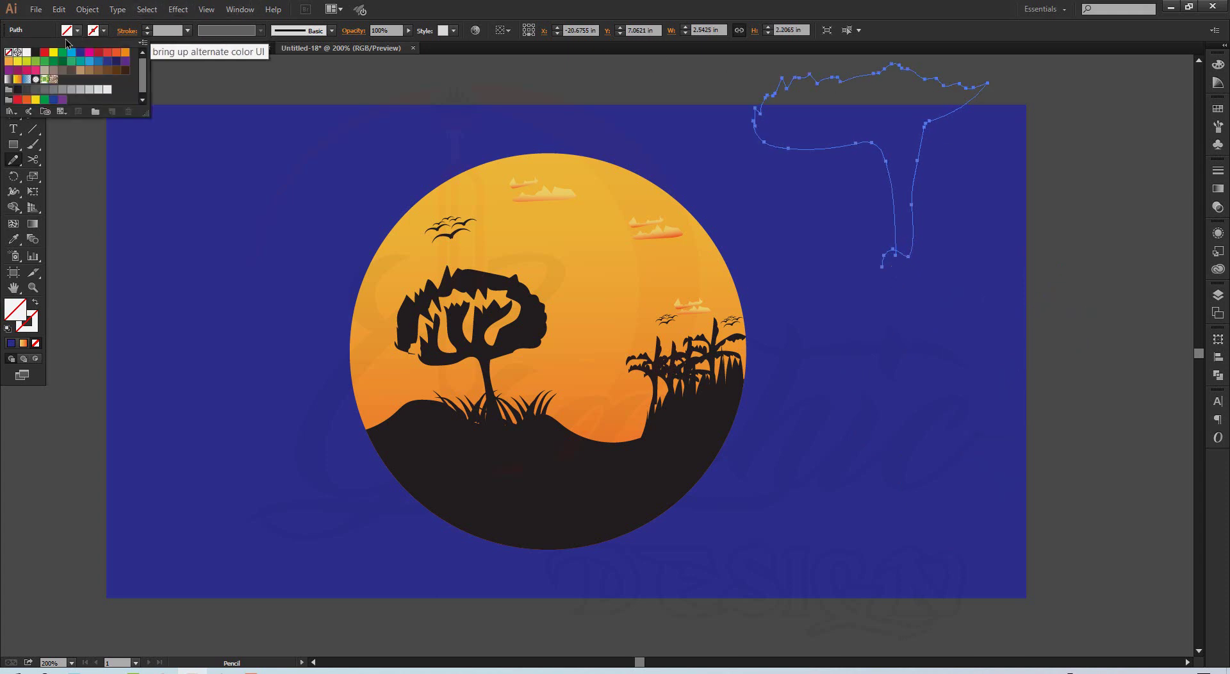
left_click(36, 52)
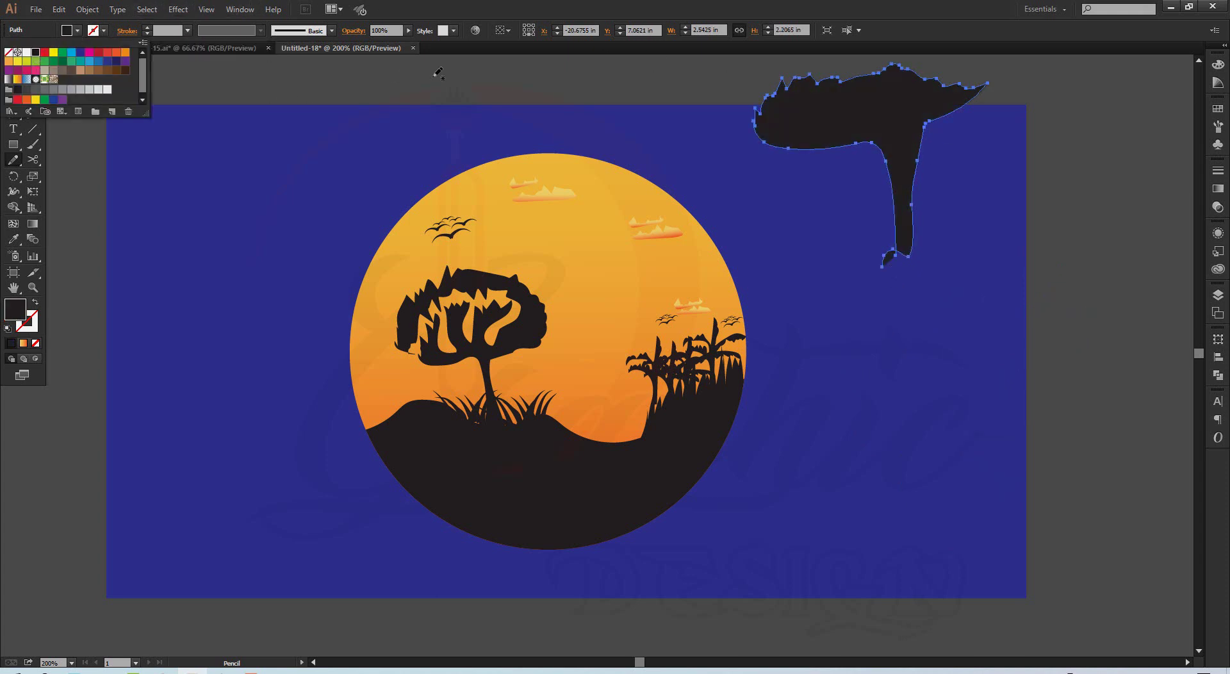
left_click(549, 118)
left_click_drag(589, 219, 576, 407)
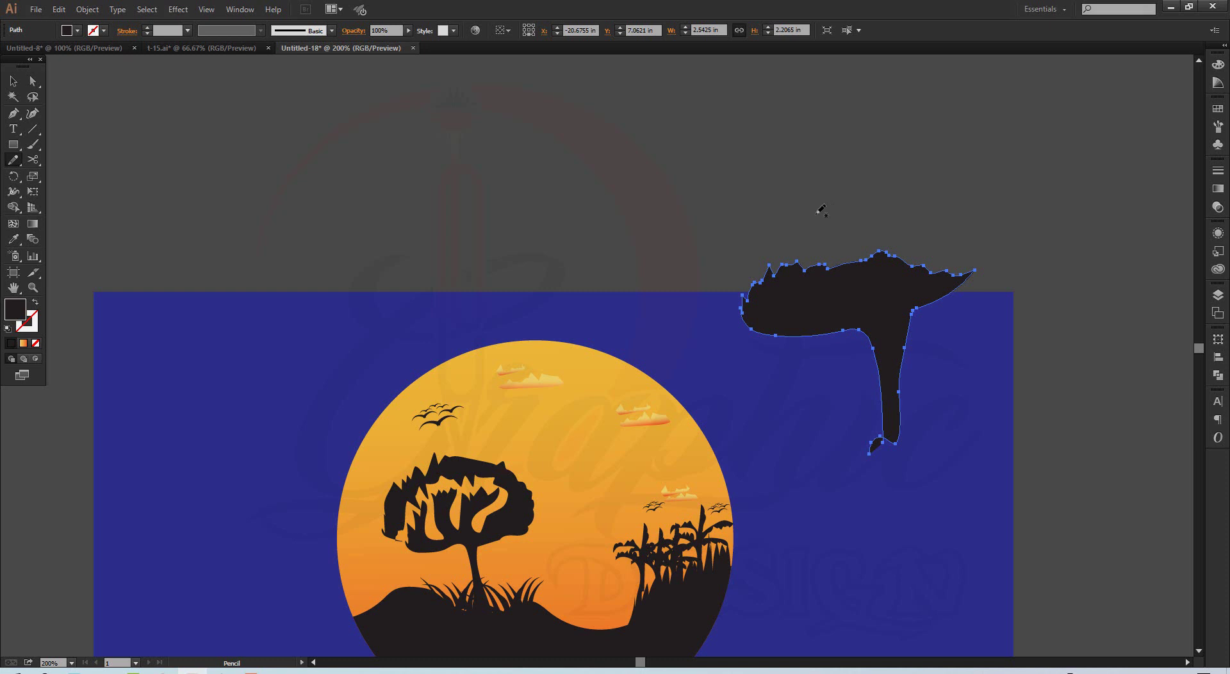
left_click_drag(735, 269, 761, 174)
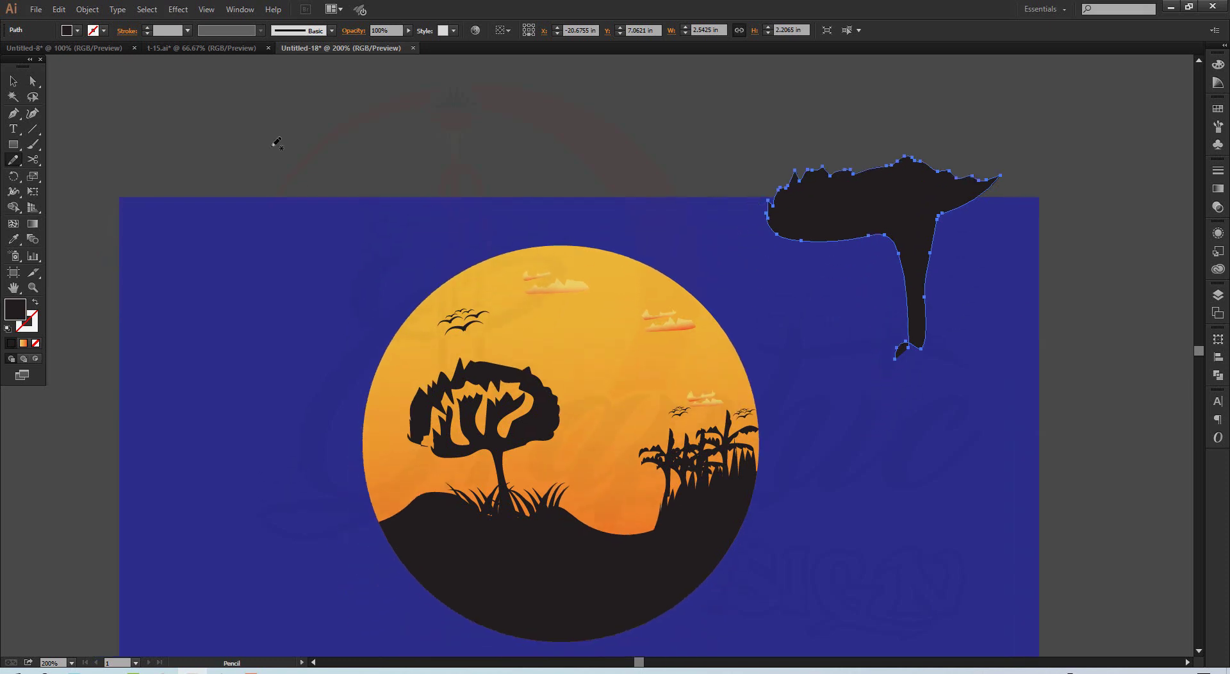
left_click(13, 81)
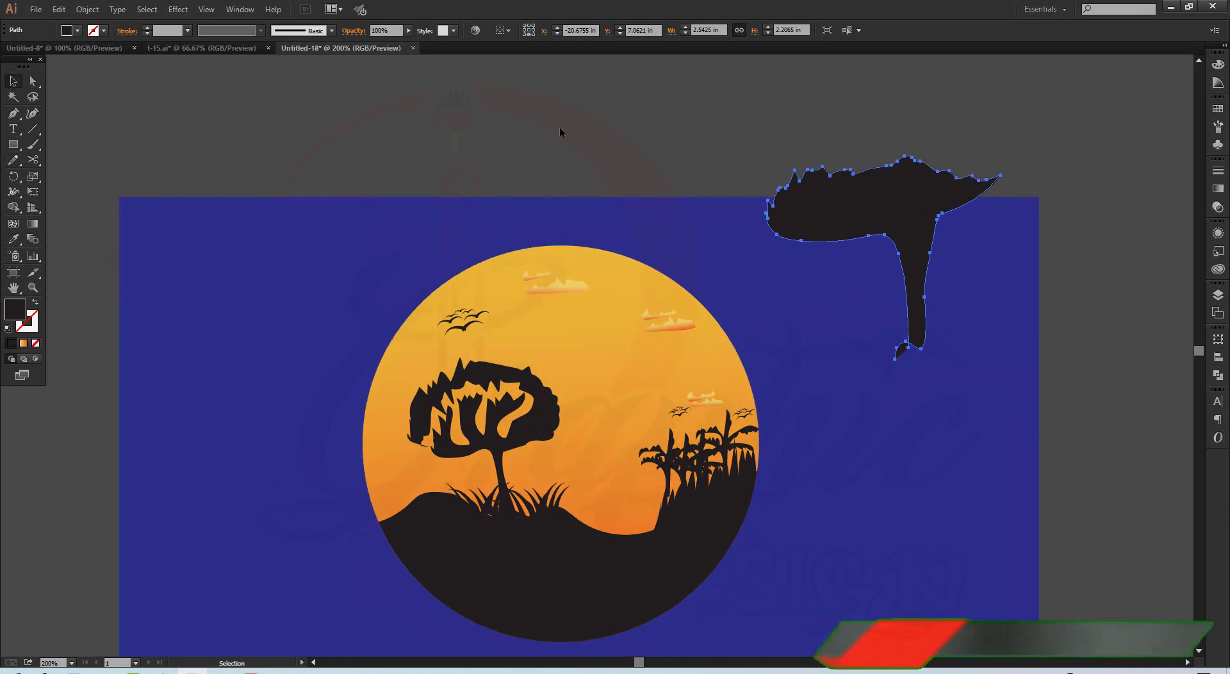
left_click_drag(810, 128, 855, 185)
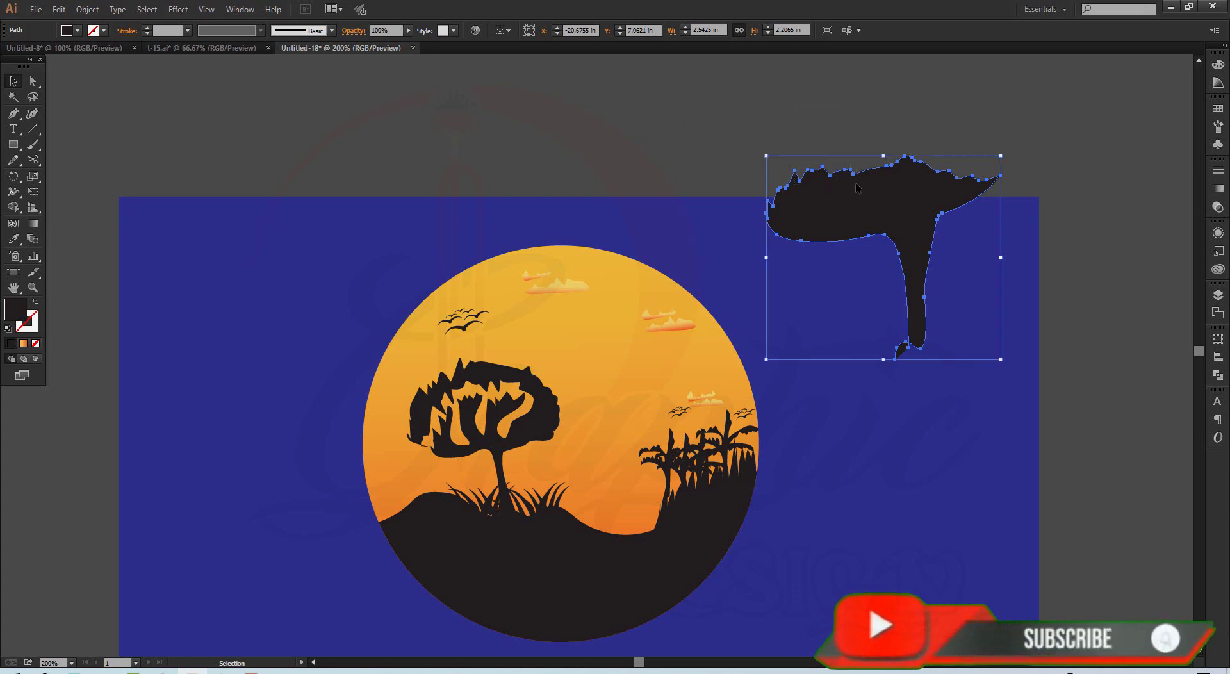
key("Delete")
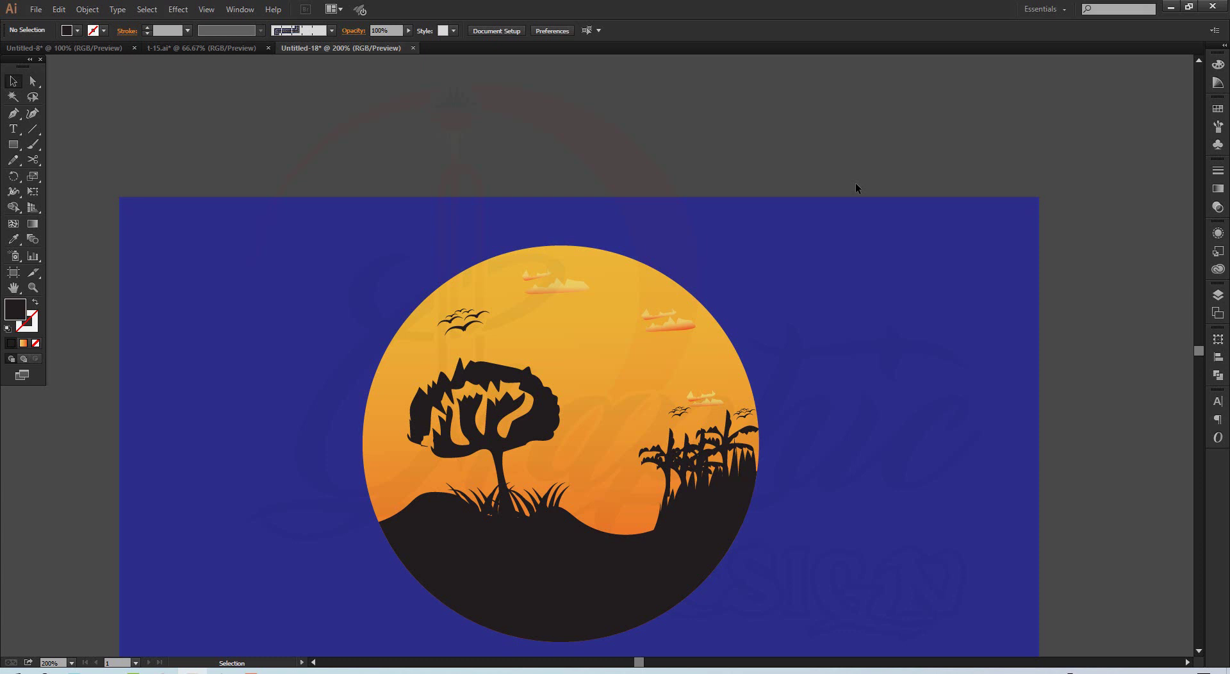
scroll(885, 166, "down", 1)
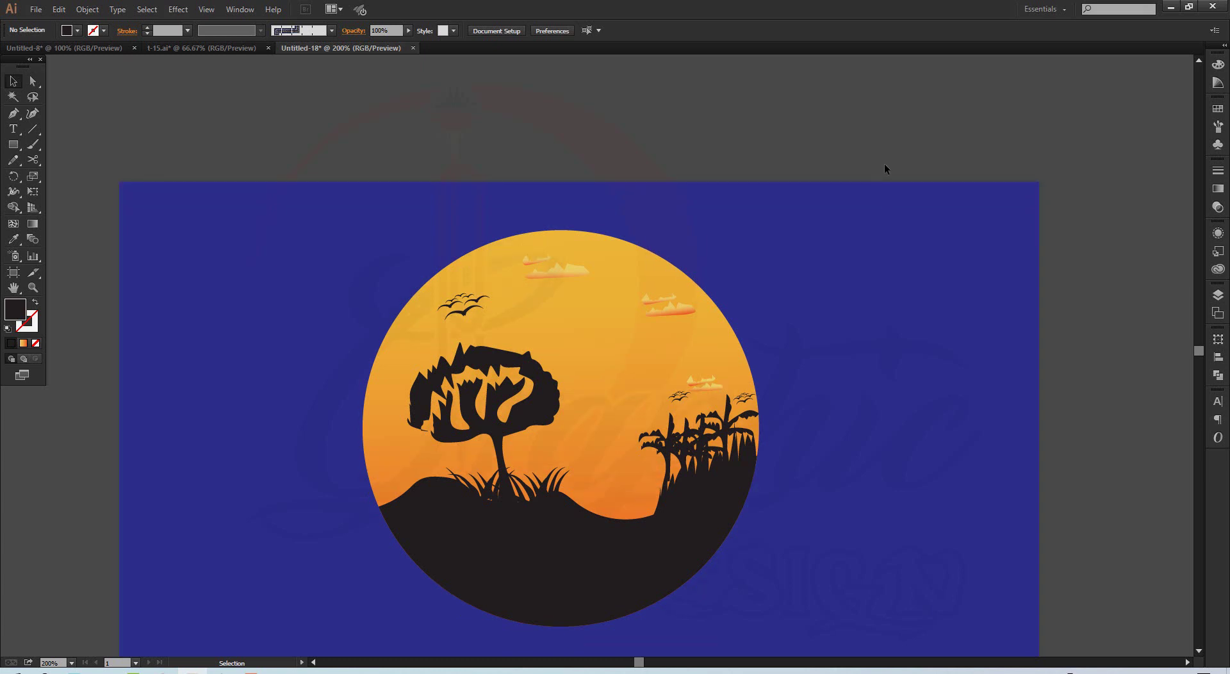
scroll(885, 168, "down", 2)
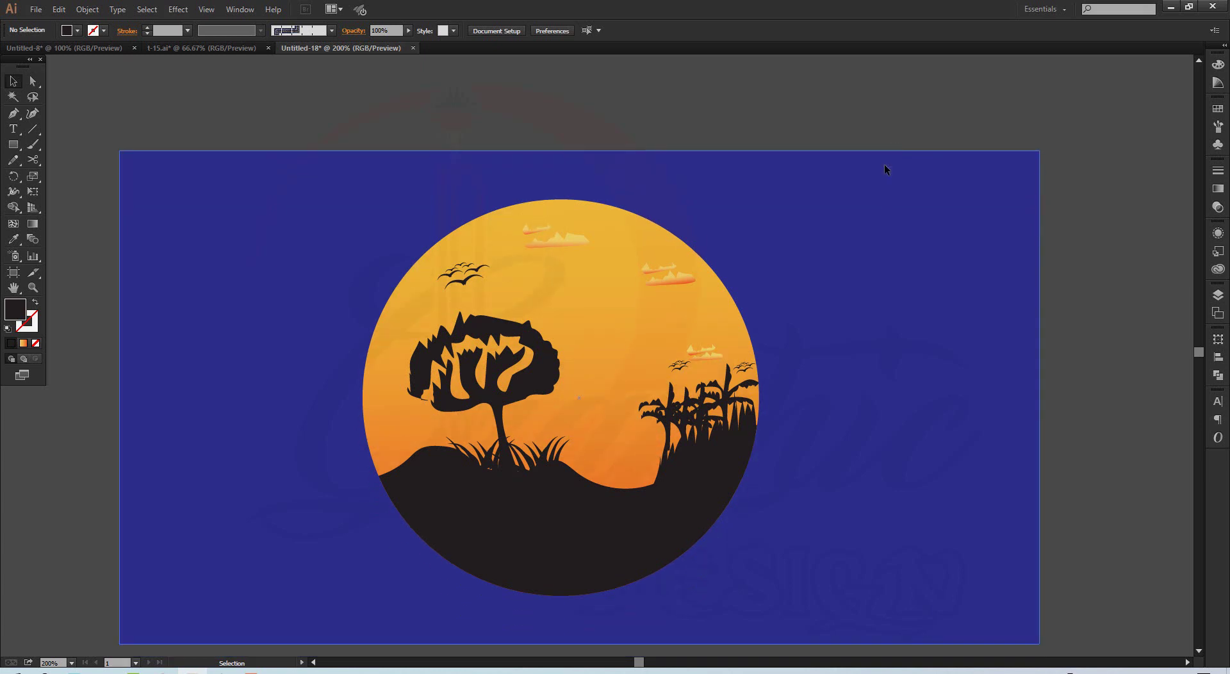